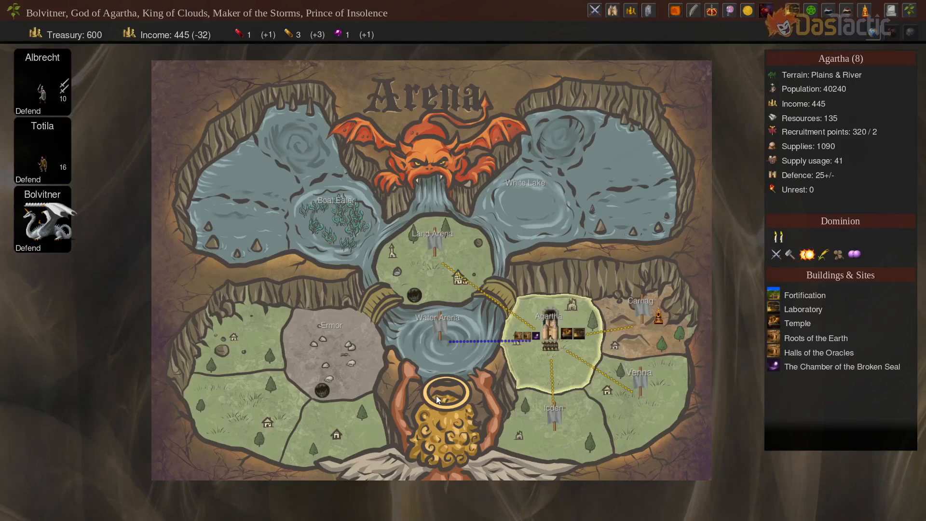
# Inspect the plane gateways in Land Arena and Ermor and the province connections of Land Arena, Ermor and Agartha.
pyautogui.scroll(3, 489, 340)
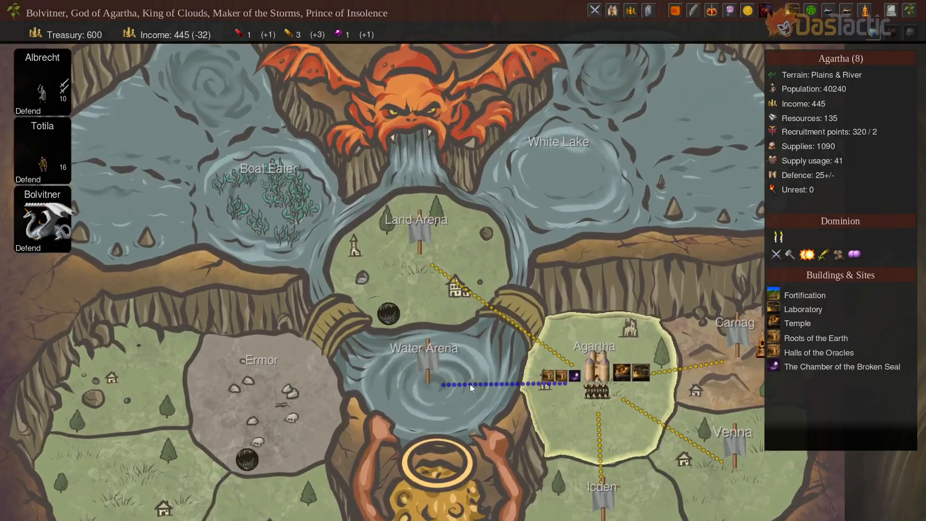
pyautogui.moveTo(473, 415); pyautogui.dragTo(487, 350)
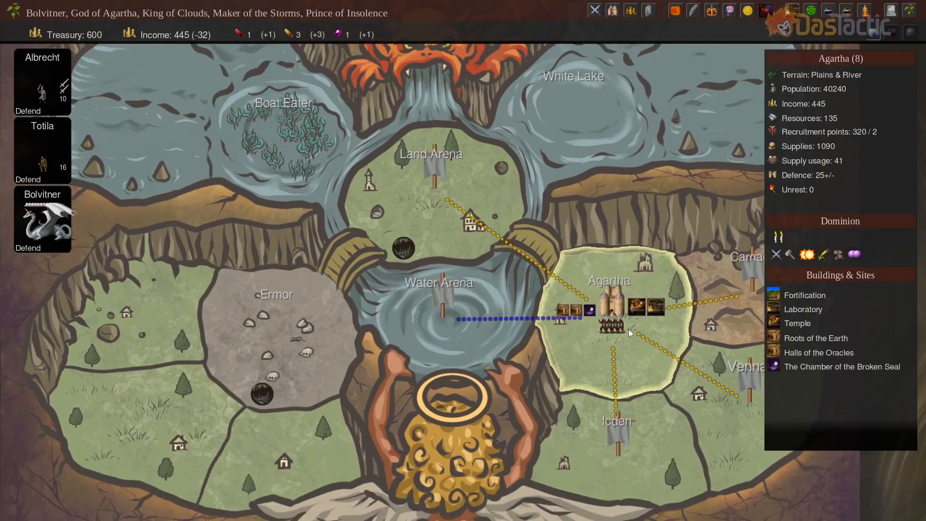
pyautogui.moveTo(825, 85)
pyautogui.moveTo(631, 370); pyautogui.dragTo(513, 376)
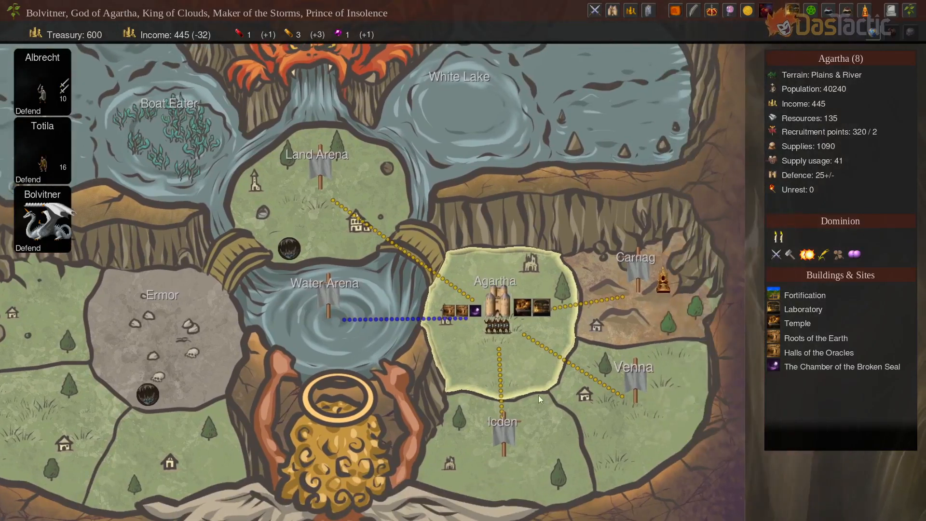
pyautogui.moveTo(468, 372); pyautogui.dragTo(509, 375)
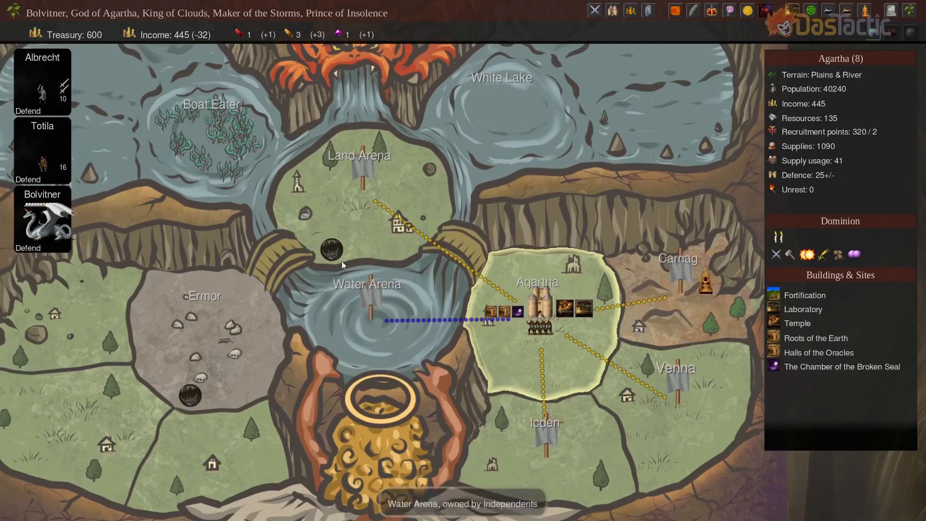
pyautogui.click(329, 250)
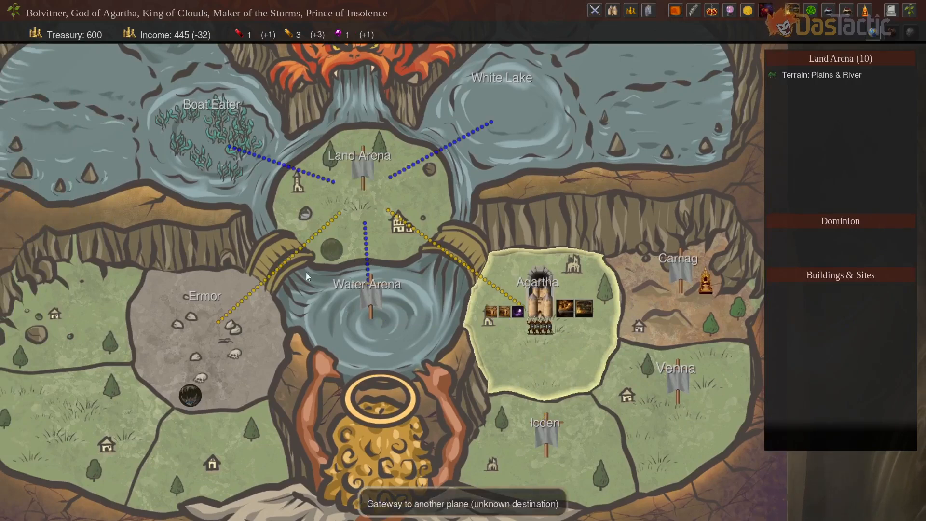
pyautogui.click(194, 397)
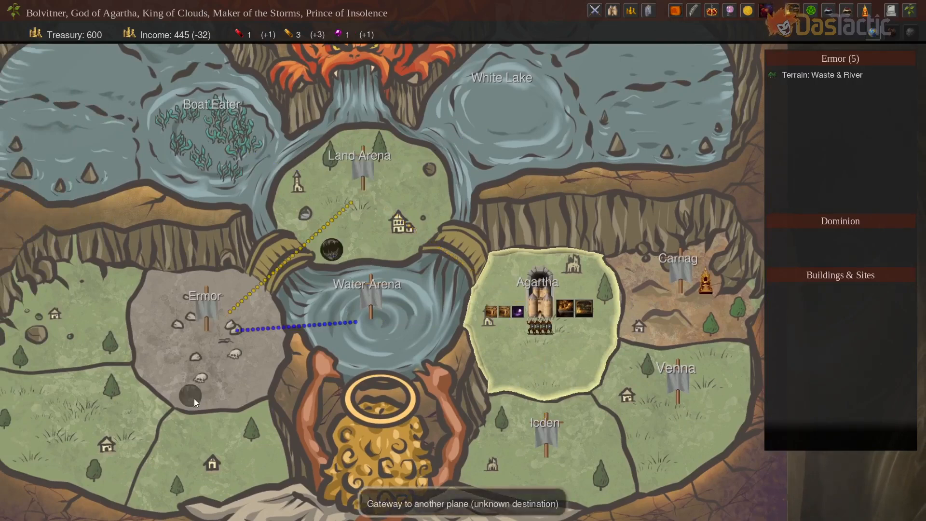
pyautogui.click(325, 251)
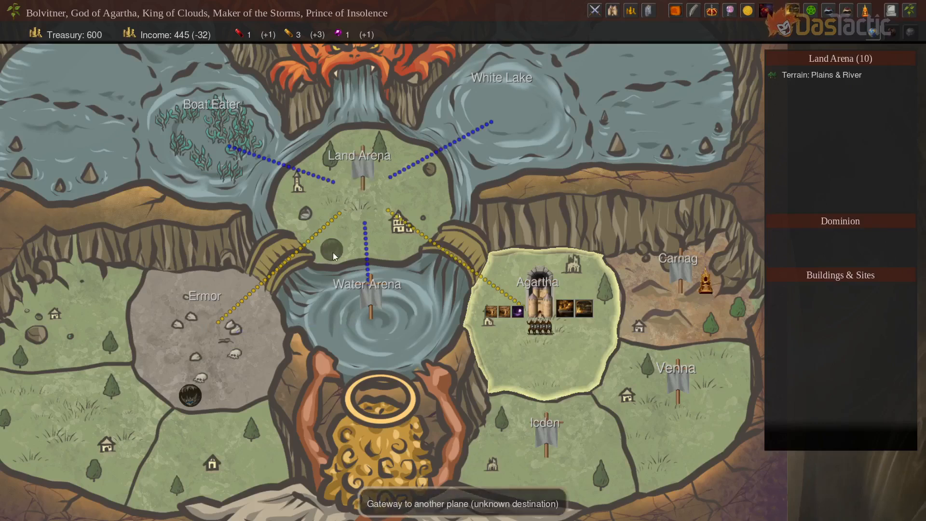
pyautogui.click(541, 338)
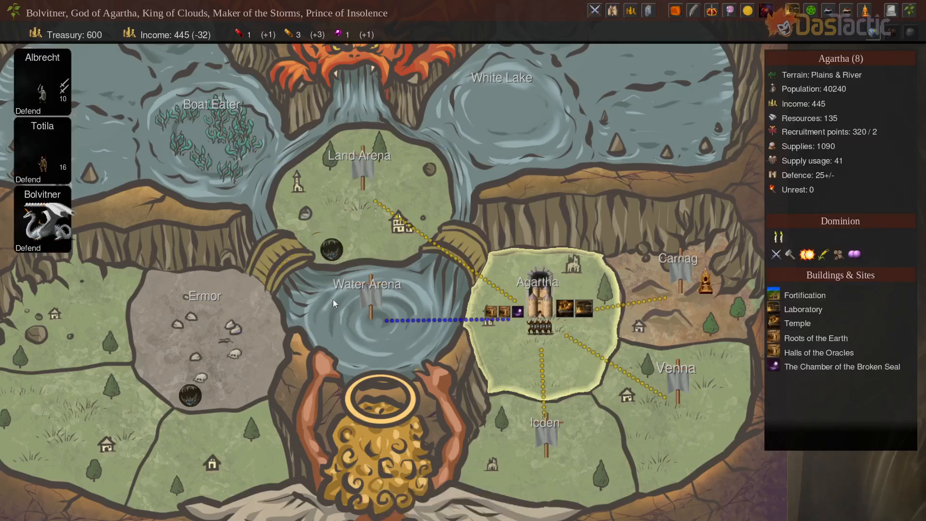
pyautogui.click(333, 250)
pyautogui.click(195, 394)
pyautogui.click(334, 258)
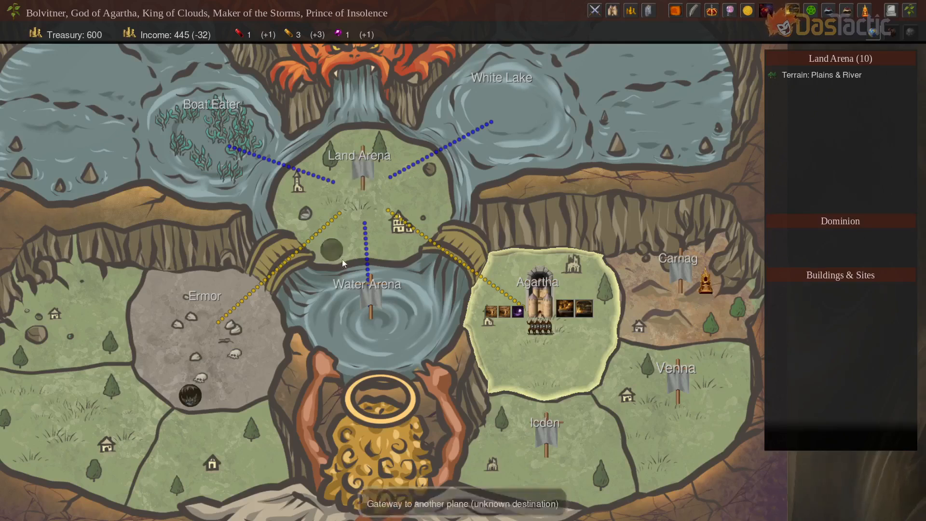
# Check the terrain types of the Carnag, Ermor and Boat Eater provinces on the full Arena map.
pyautogui.moveTo(367, 339); pyautogui.dragTo(410, 327)
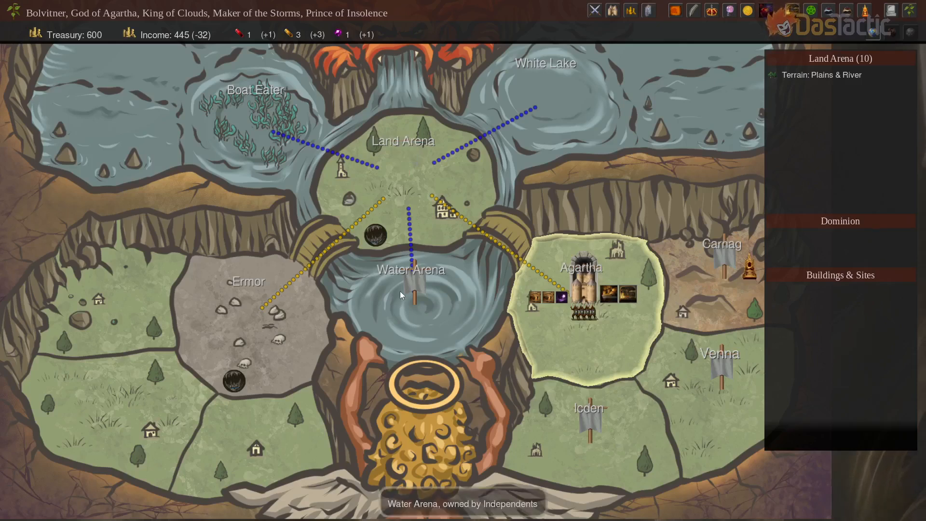
pyautogui.scroll(-3, 401, 291)
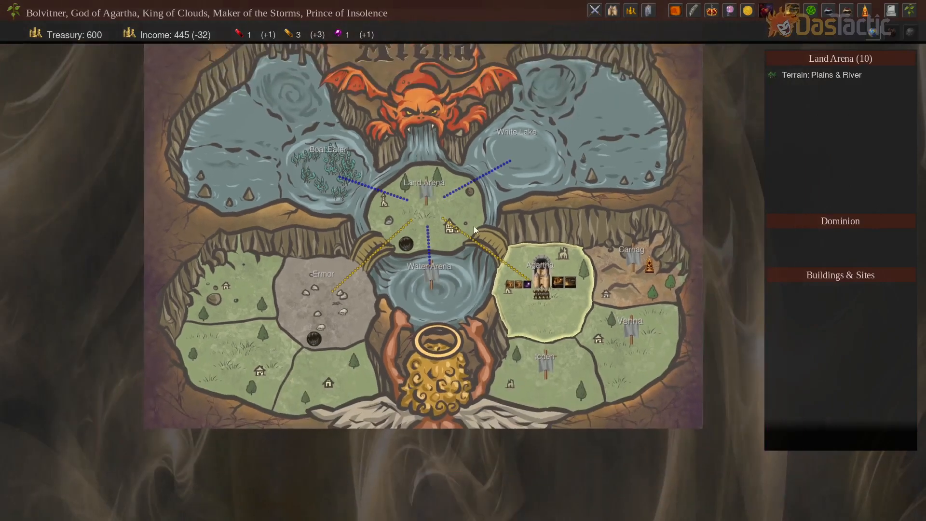
pyautogui.moveTo(520, 197); pyautogui.dragTo(522, 248)
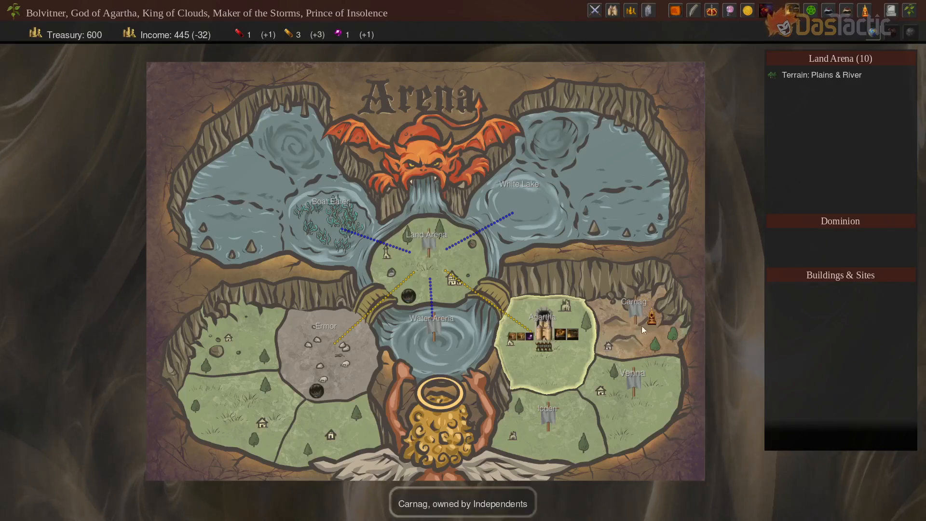
pyautogui.click(627, 330)
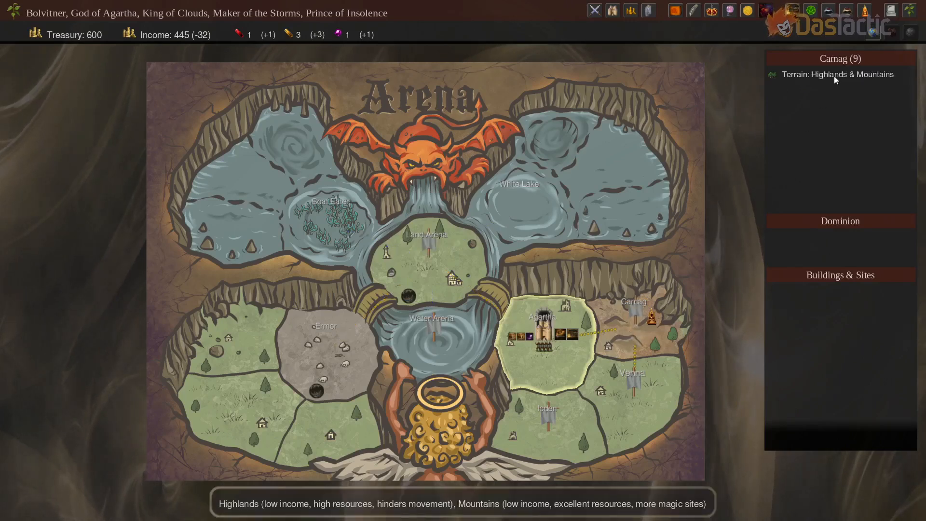
pyautogui.click(329, 350)
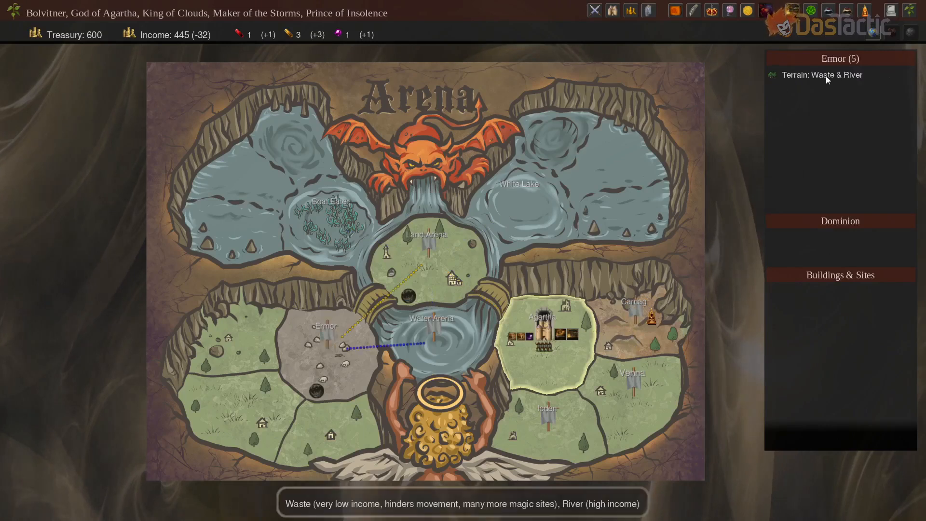
pyautogui.click(332, 213)
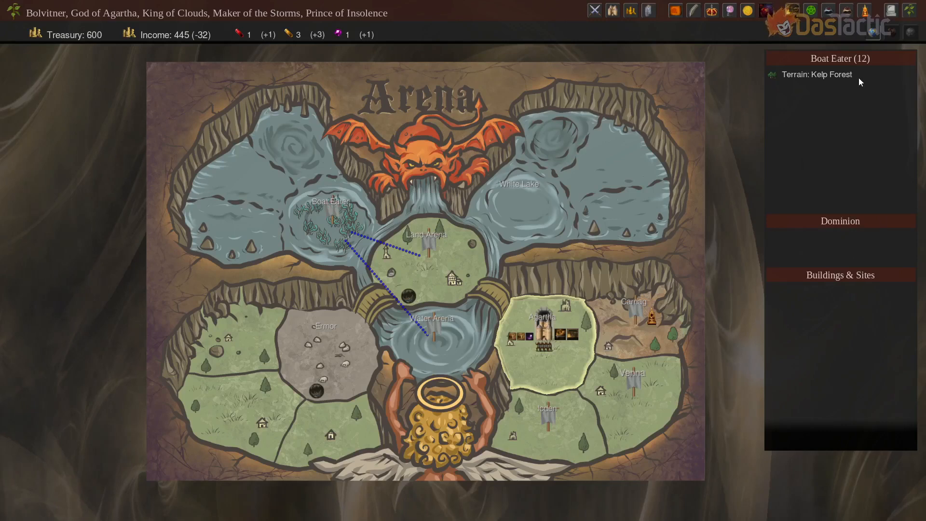
pyautogui.moveTo(850, 78)
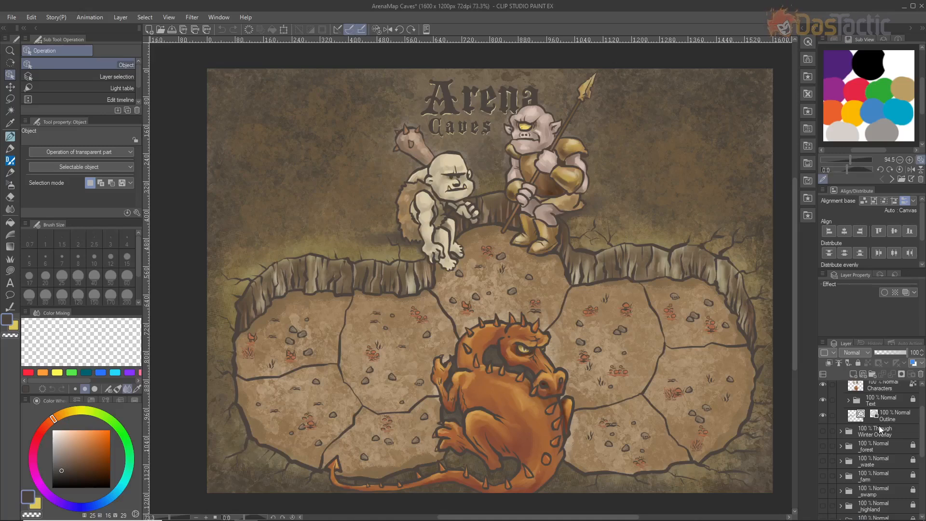
# Switch to Clip Studio Paint and examine the ArenaMap Caves artwork, including the white pixel marking a province east of the dragon.
pyautogui.click(608, 344)
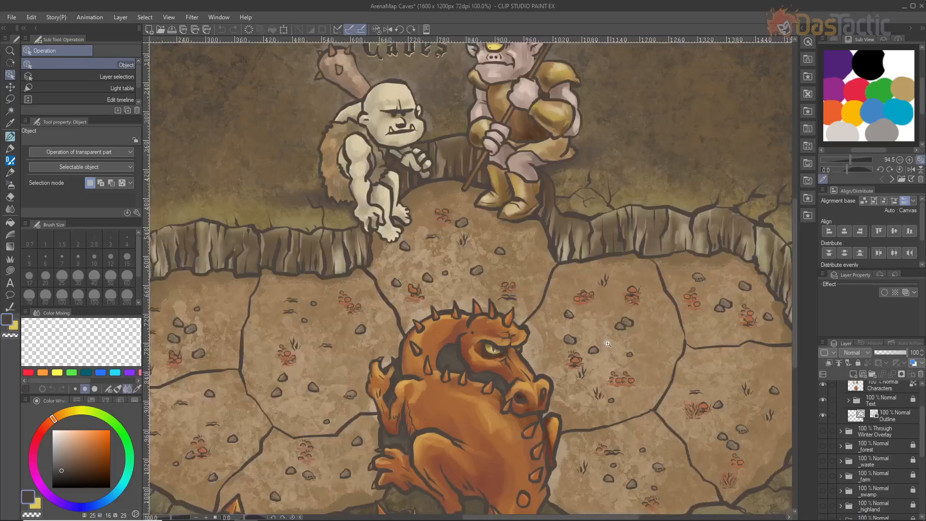
pyautogui.scroll(9, 607, 329)
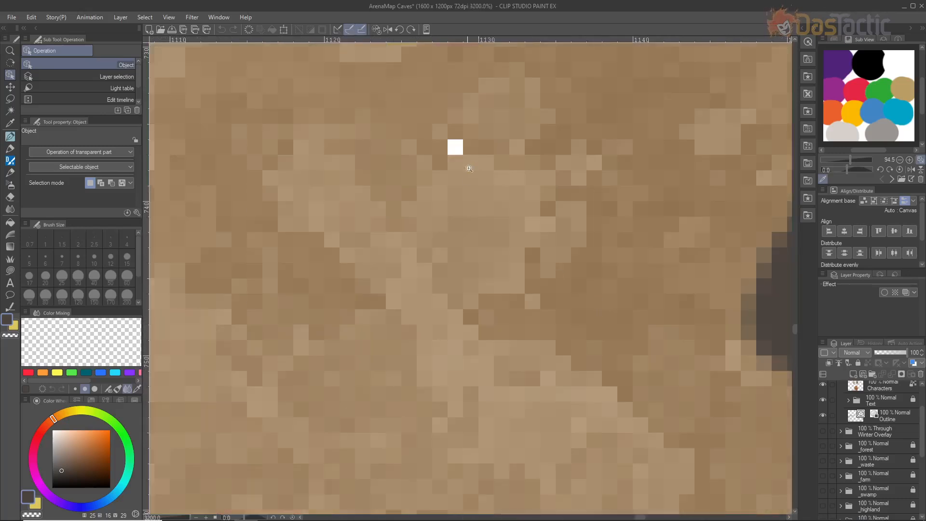
pyautogui.scroll(-8, 428, 275)
pyautogui.scroll(-4, 423, 297)
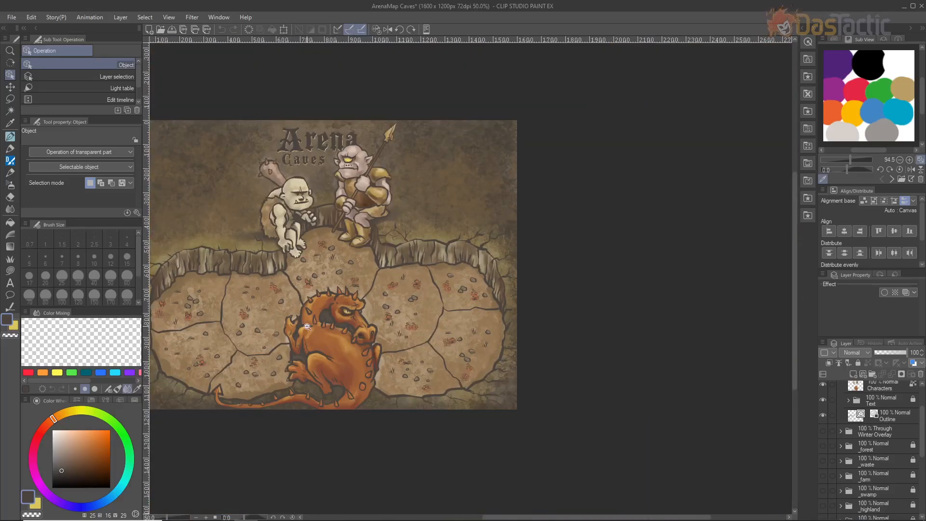
pyautogui.scroll(3, 307, 327)
pyautogui.moveTo(340, 332); pyautogui.dragTo(460, 281)
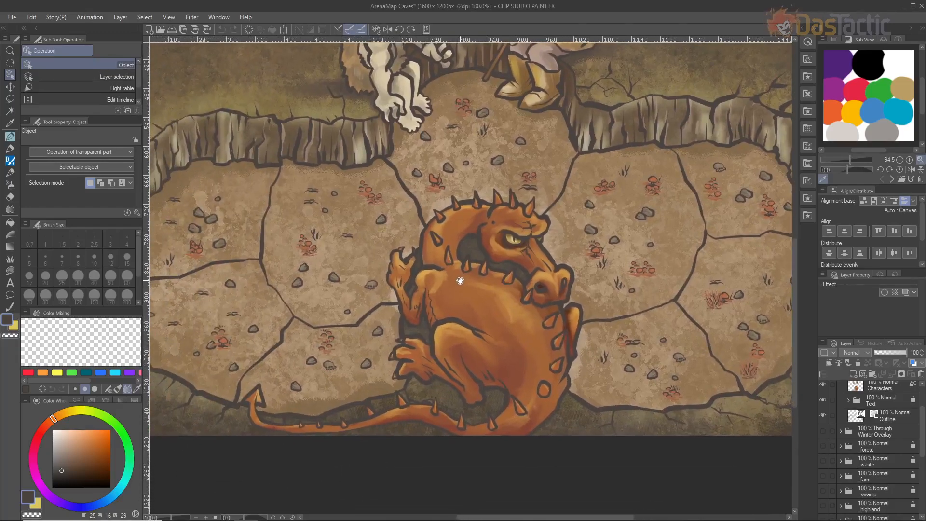
pyautogui.scroll(-1, 450, 267)
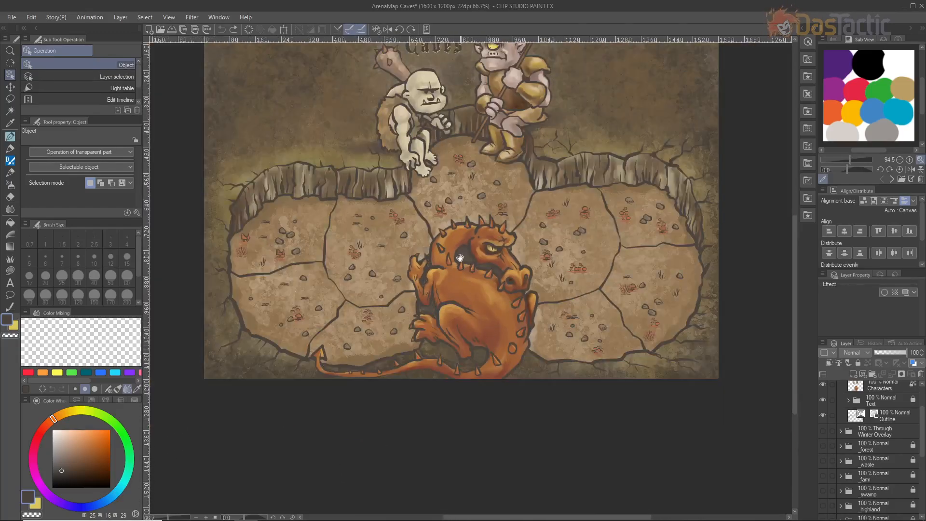
pyautogui.moveTo(460, 259); pyautogui.dragTo(470, 349)
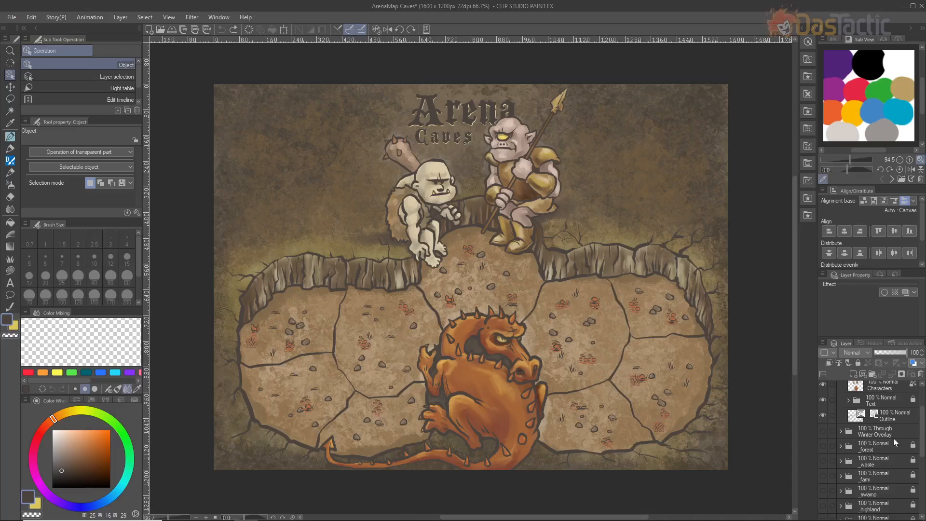
# Preview the Winter Overlay and _highland layer groups on the cave map one at a time, hiding each again.
pyautogui.click(823, 431)
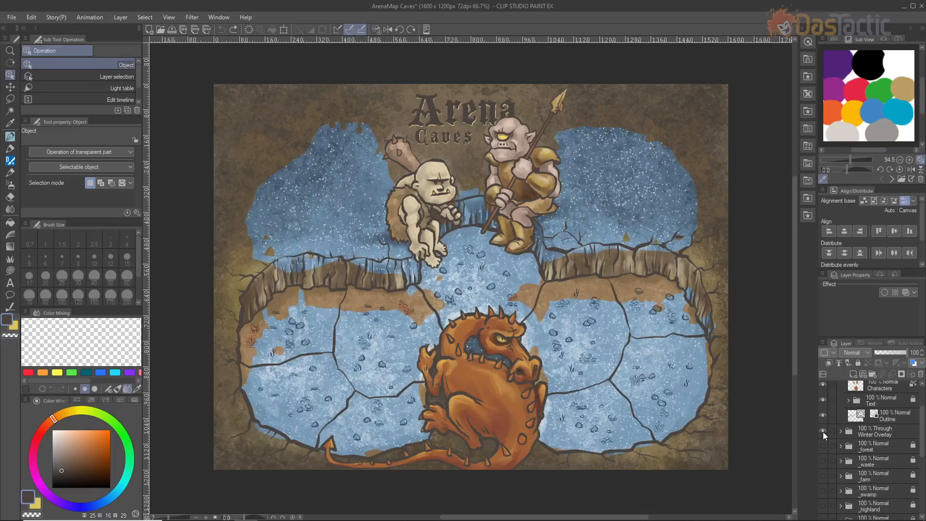
pyautogui.click(823, 432)
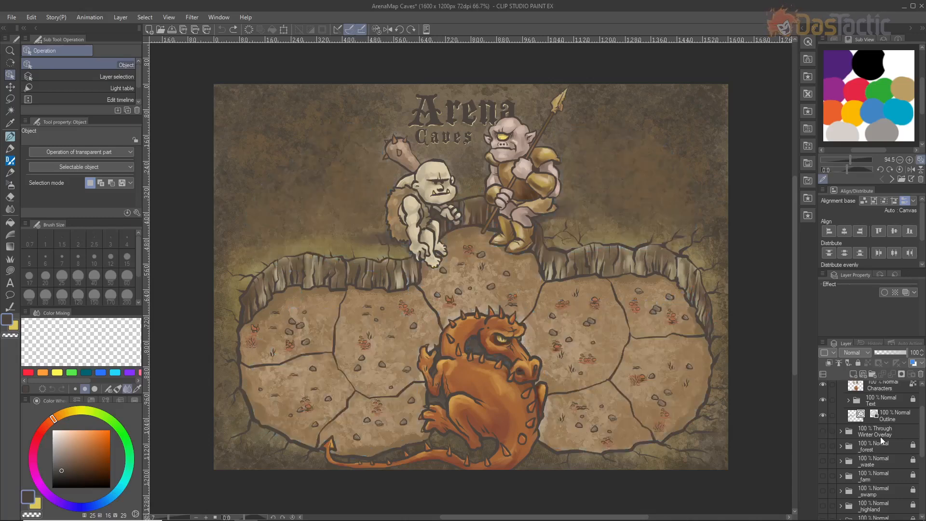
pyautogui.scroll(-2, 880, 450)
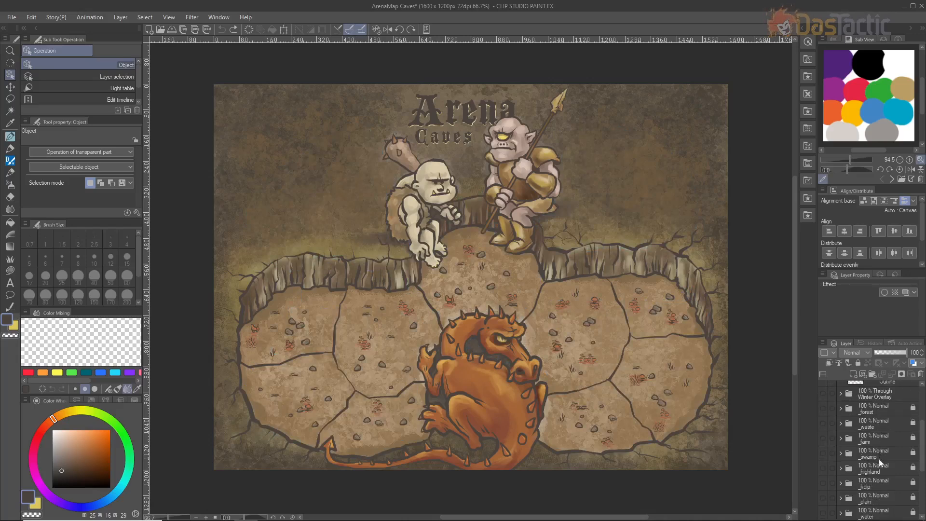
pyautogui.click(823, 469)
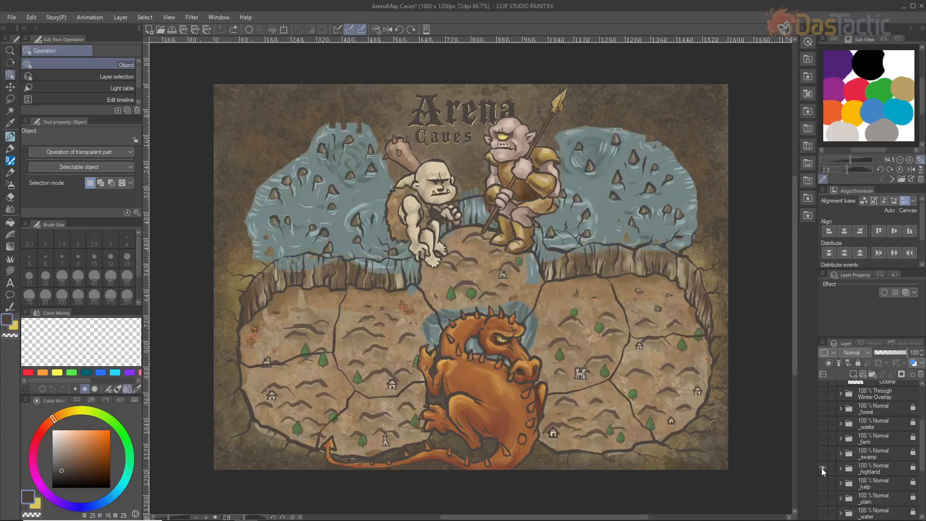
pyautogui.click(822, 468)
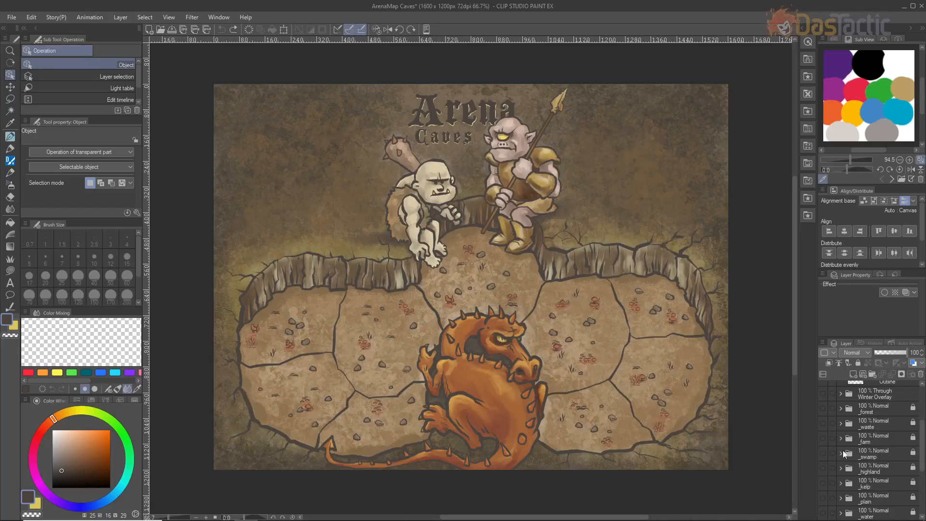
# Hide the Cave base and Foreground layer groups to expose the flat province colours of the border mask.
pyautogui.scroll(-3, 884, 474)
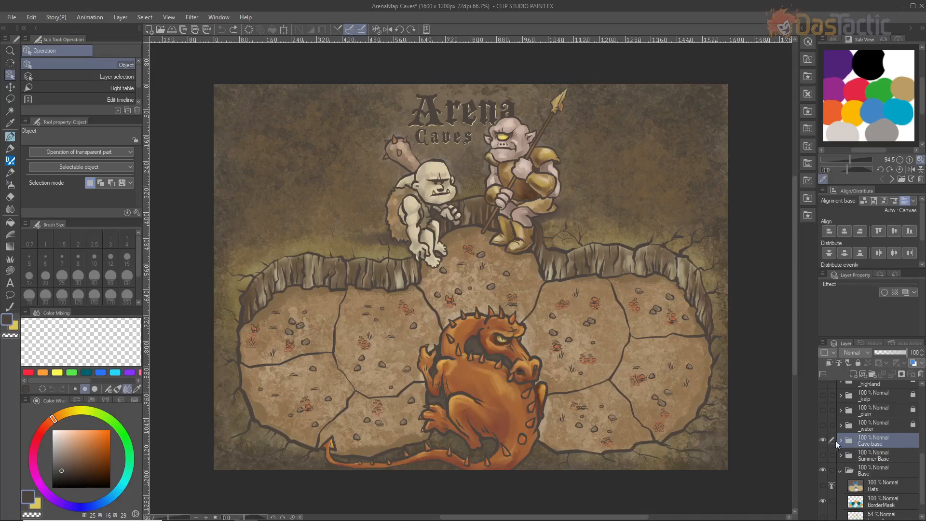
pyautogui.click(823, 440)
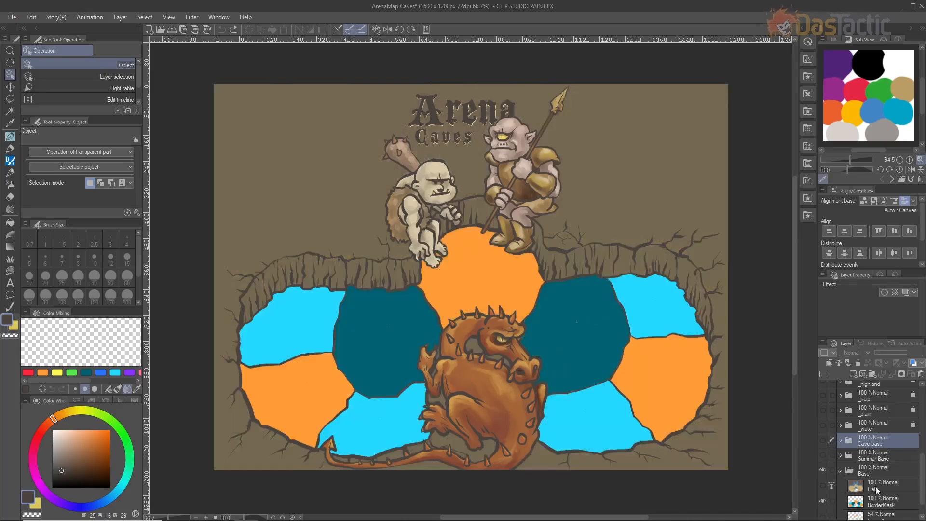
pyautogui.scroll(5, 877, 471)
pyautogui.scroll(3, 877, 471)
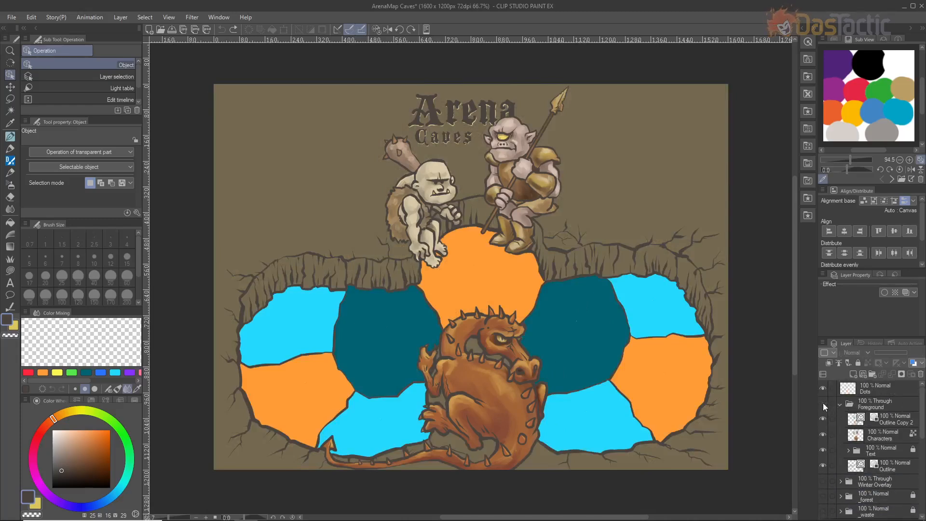
pyautogui.click(823, 403)
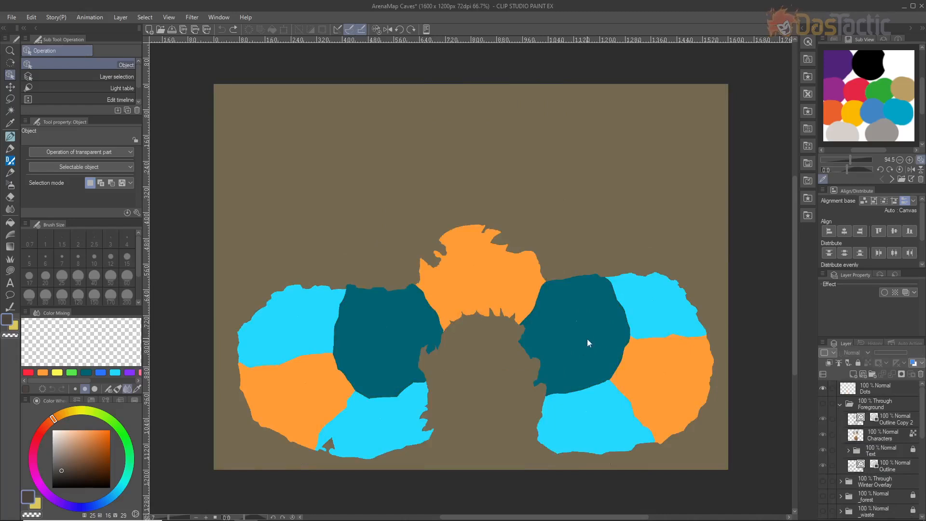
# Examine at pixel level the border between the orange central province and the dark teal province east of it.
pyautogui.click(575, 327)
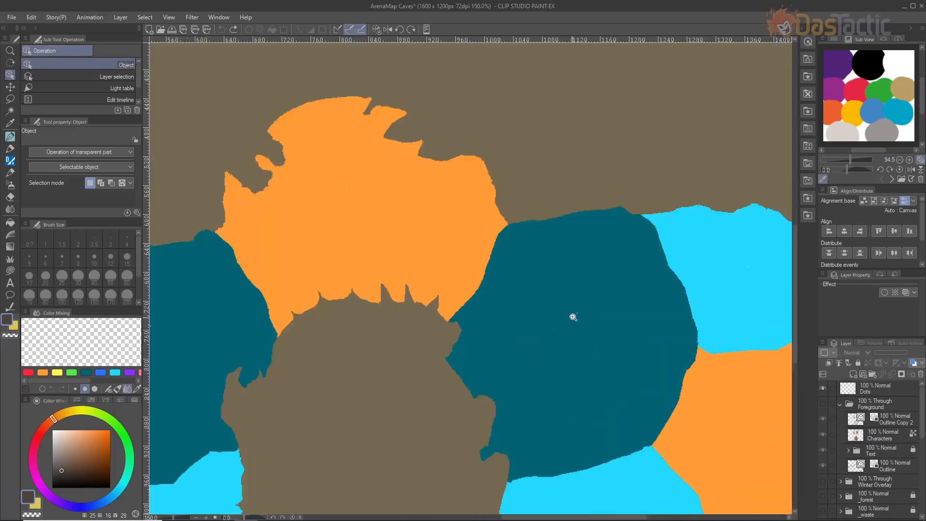
pyautogui.click(575, 327)
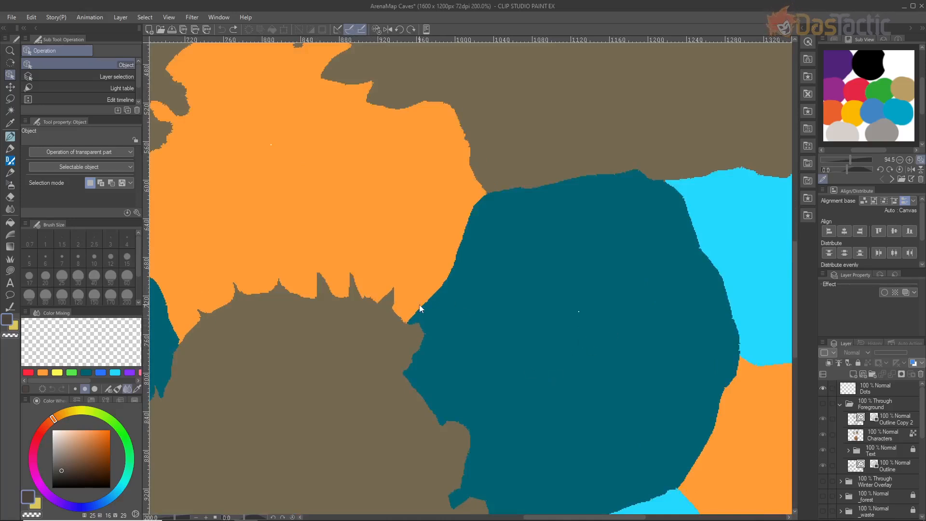
pyautogui.scroll(6, 445, 281)
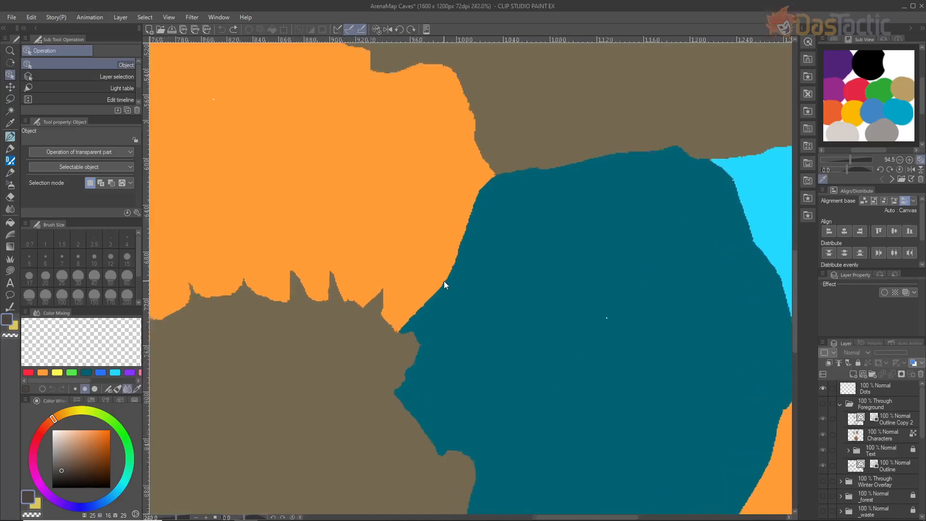
pyautogui.scroll(5, 463, 257)
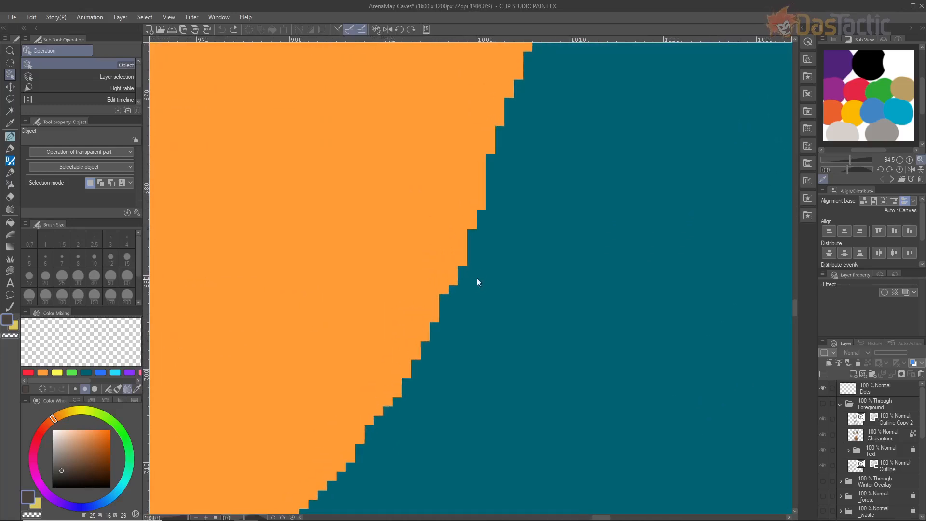
# Show the Foreground and Cave base layer groups again over the full border mask.
pyautogui.scroll(2, 456, 279)
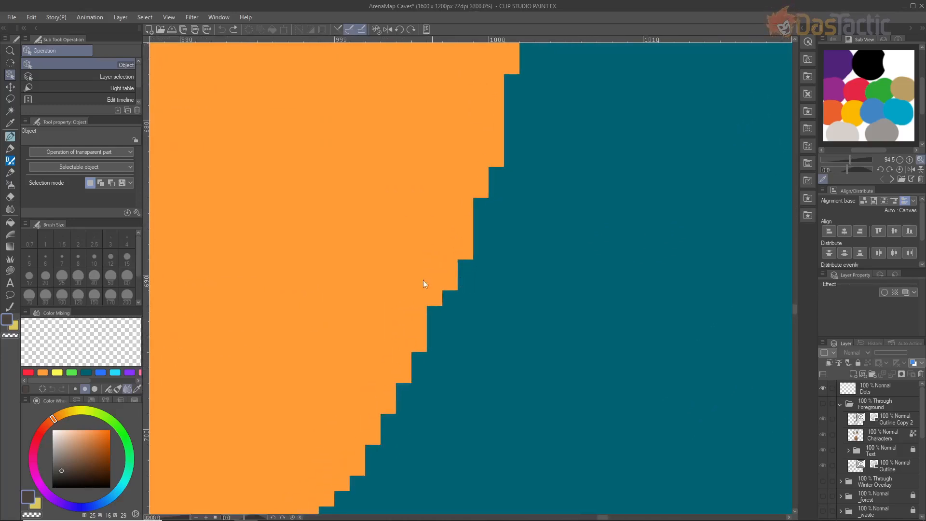
pyautogui.scroll(-12, 458, 292)
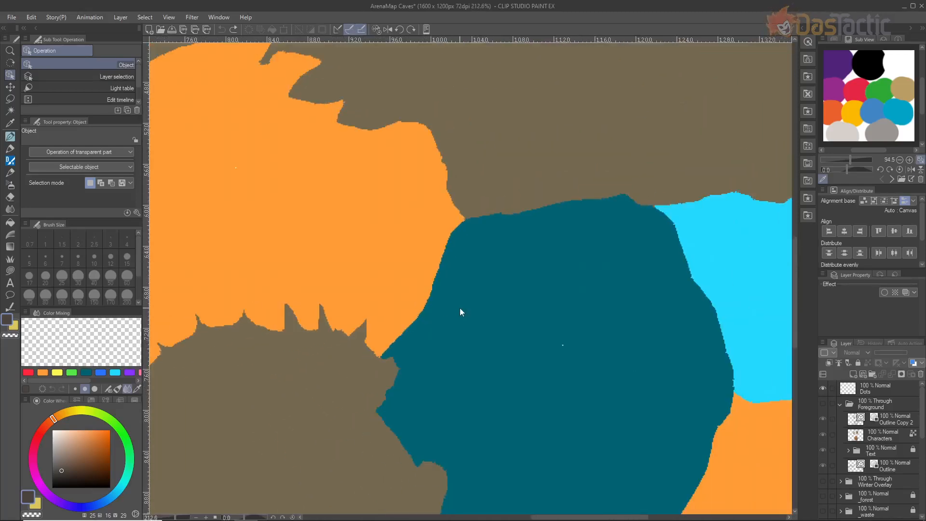
pyautogui.scroll(-5, 459, 313)
pyautogui.scroll(-1, 382, 434)
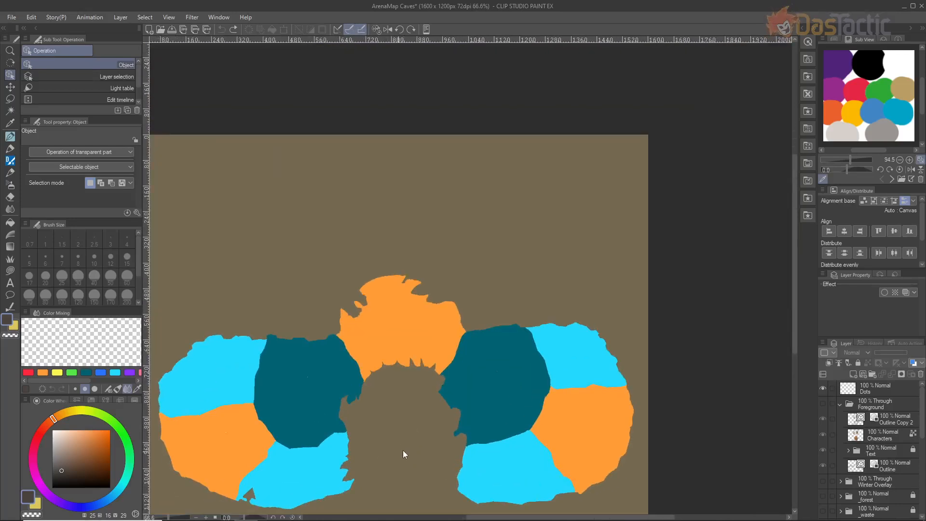
pyautogui.moveTo(400, 457); pyautogui.dragTo(473, 392)
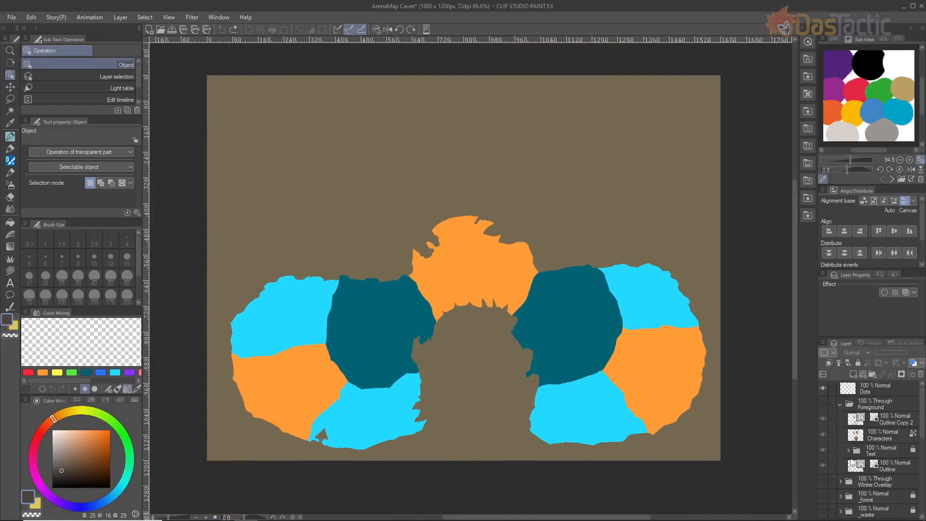
pyautogui.click(823, 403)
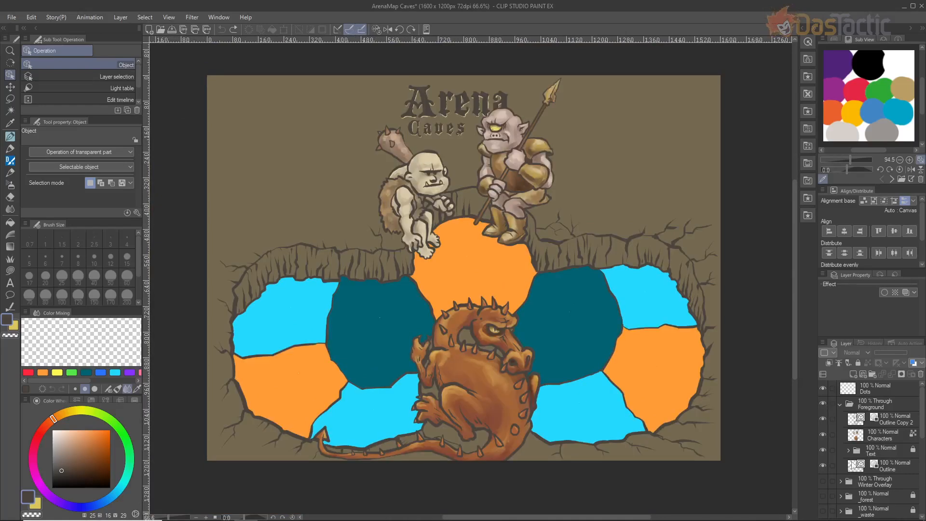
pyautogui.scroll(-8, 853, 454)
pyautogui.click(853, 467)
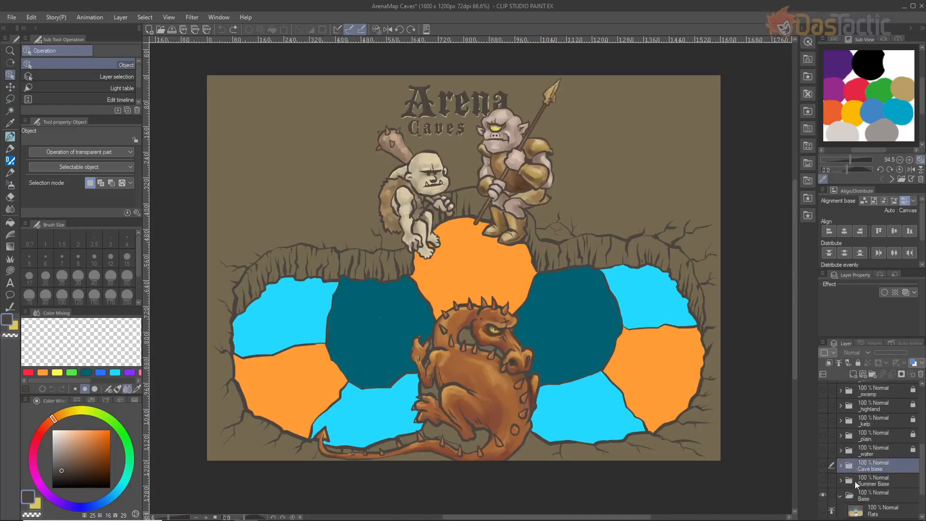
pyautogui.click(823, 465)
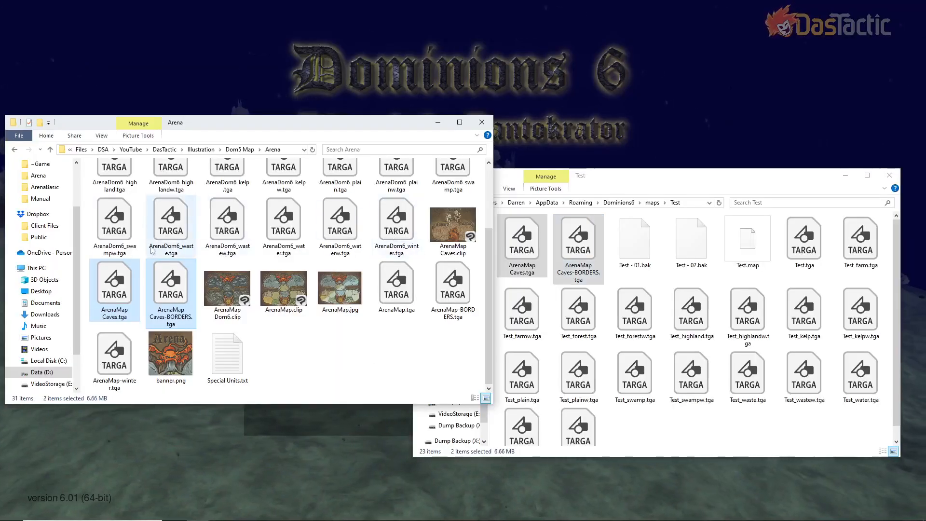
# Open ArenaMap Caves-BORDERS.tga from the Test map folder in IrfanView and compare it with ArenaMap Caves.tga.
pyautogui.click(175, 307)
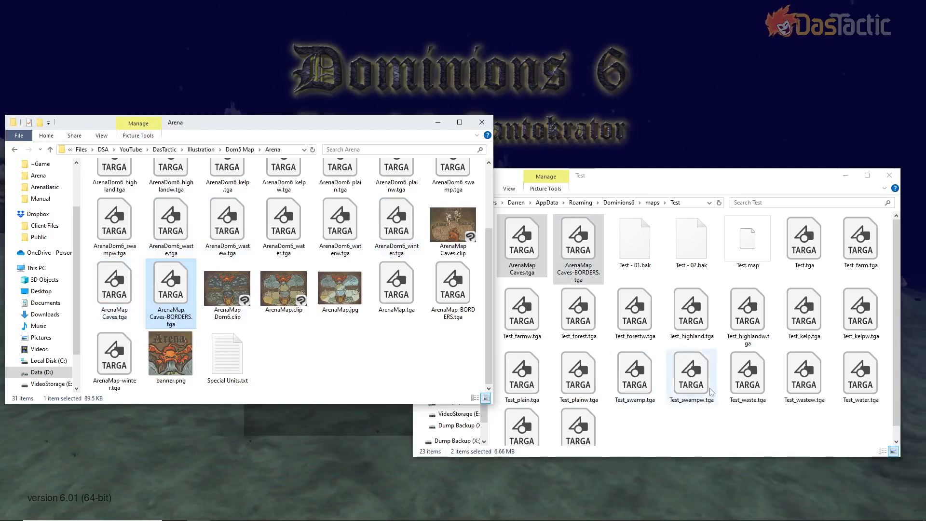
pyautogui.click(688, 427)
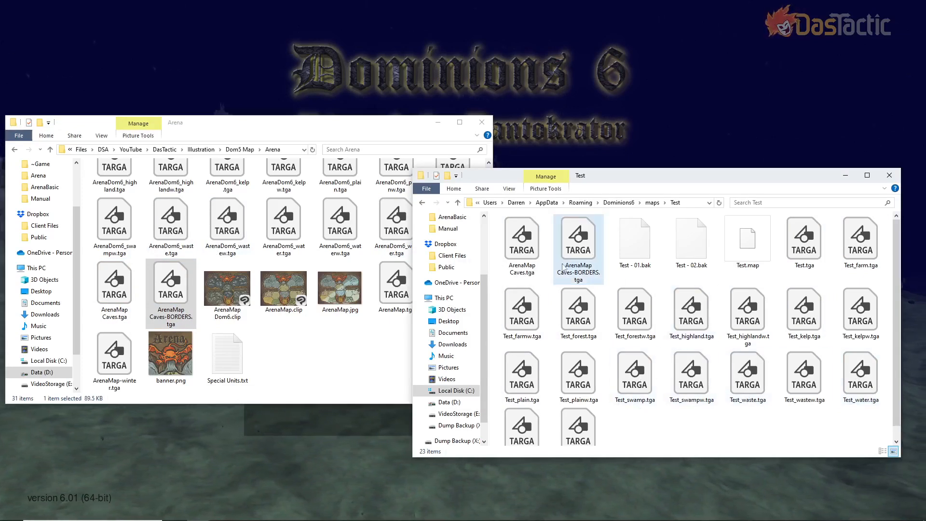
pyautogui.click(579, 244)
pyautogui.rightClick(579, 245)
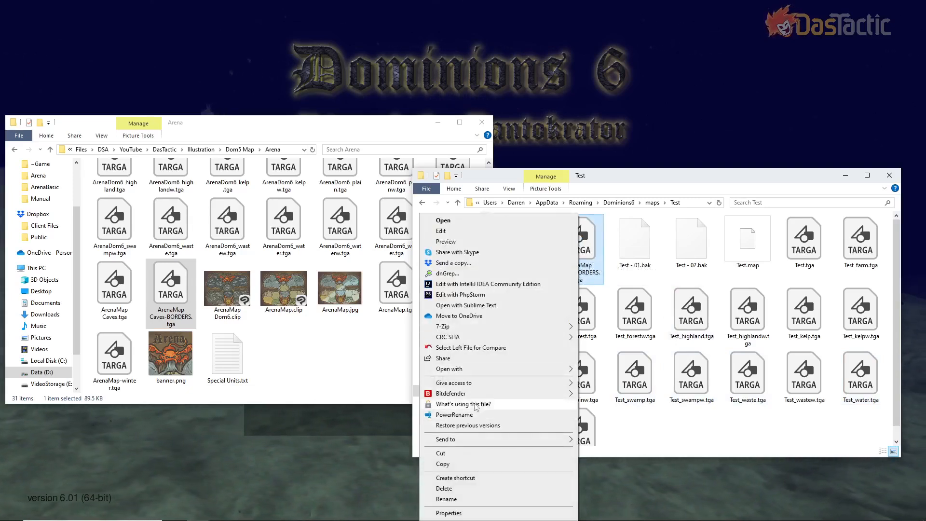
pyautogui.moveTo(461, 371)
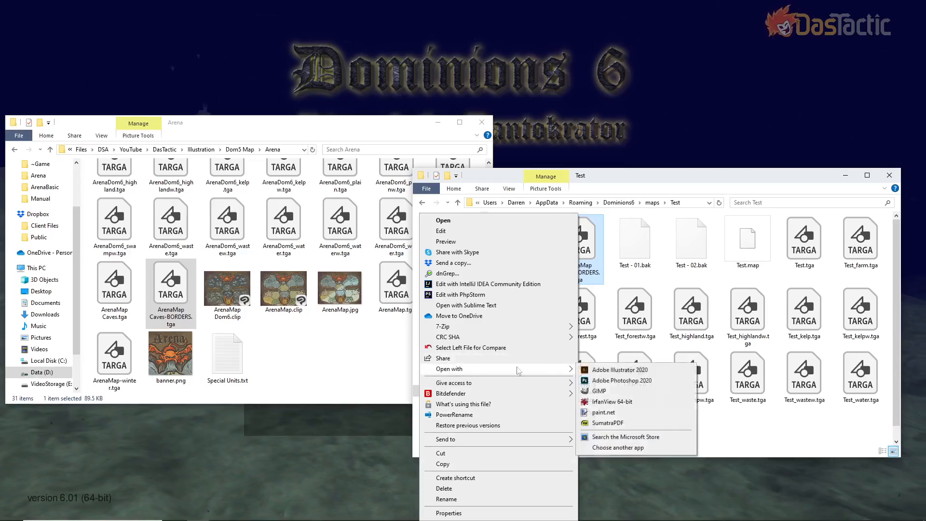
pyautogui.click(606, 402)
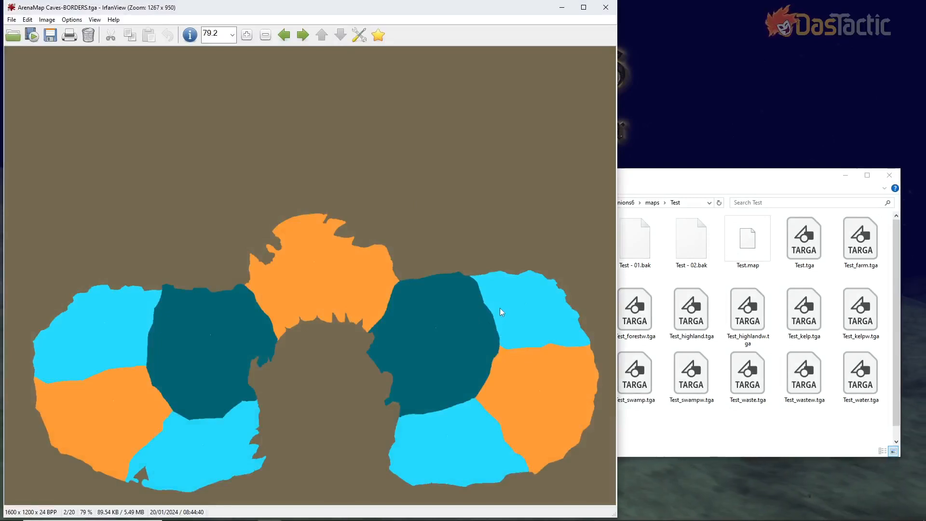
pyautogui.click(284, 35)
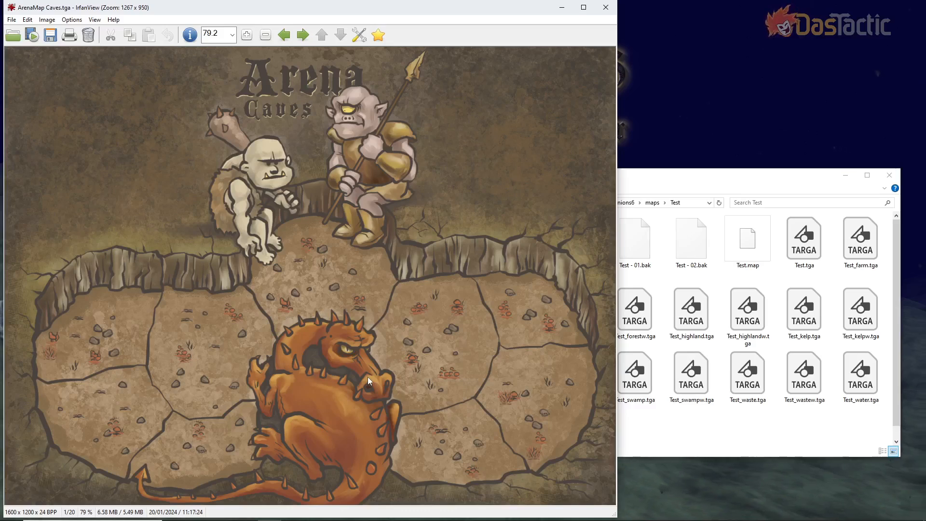
pyautogui.click(607, 8)
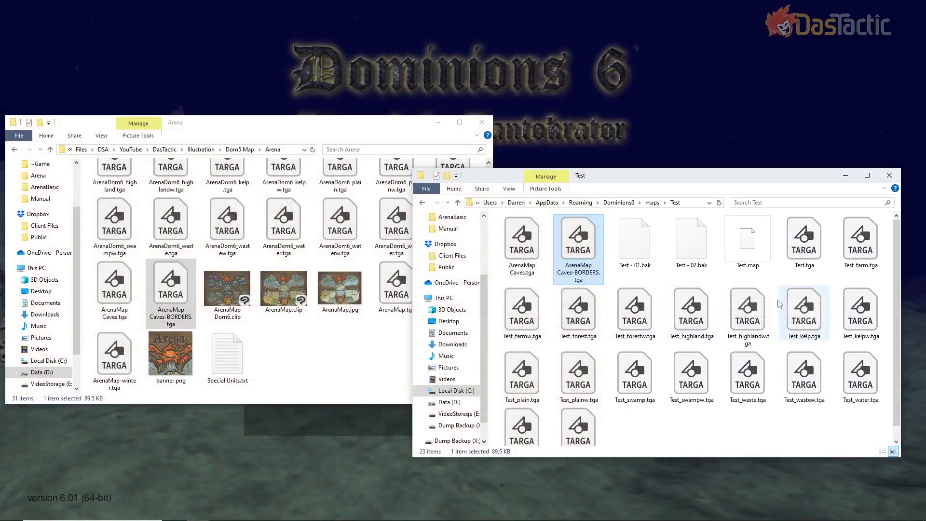
# Delete the backup files Test - 01.bak and Test - 02.bak from the Test map folder.
pyautogui.click(646, 251)
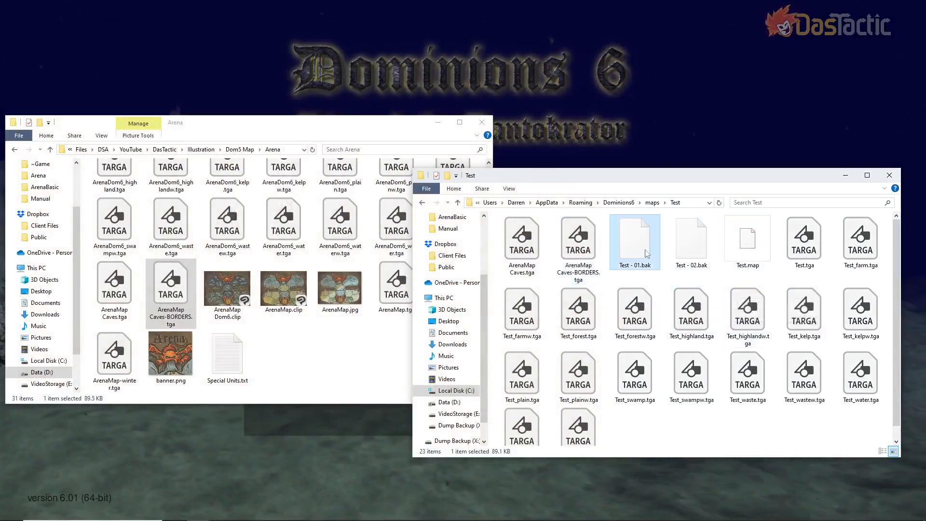
pyautogui.keyDown('ctrl'); pyautogui.click(694, 252); pyautogui.keyUp('ctrl')
pyautogui.press('Delete')
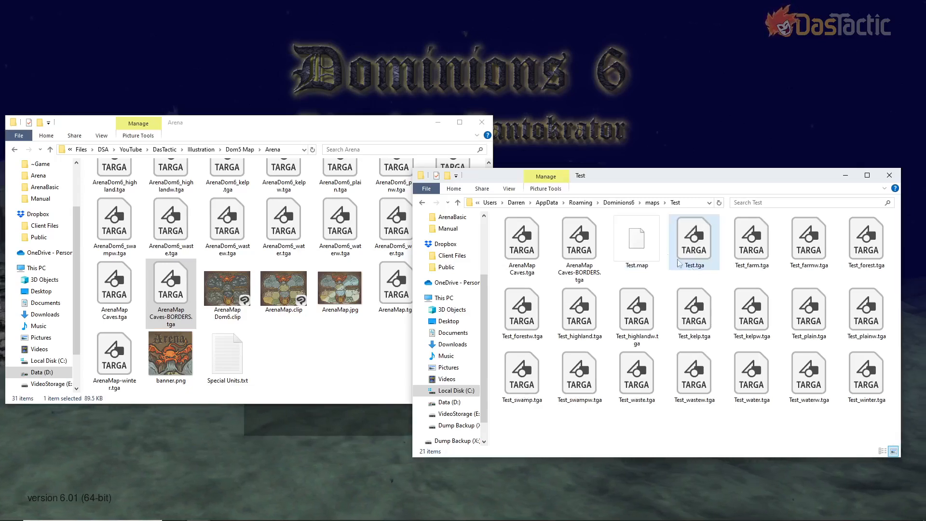
# Duplicate Test.map within the Test map folder.
pyautogui.rightClick(647, 244)
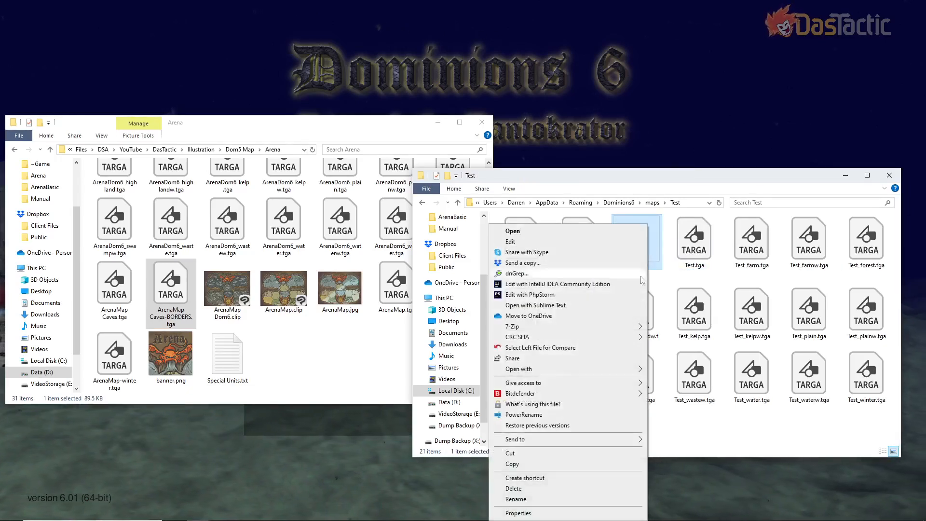
pyautogui.click(699, 421)
pyautogui.click(647, 253)
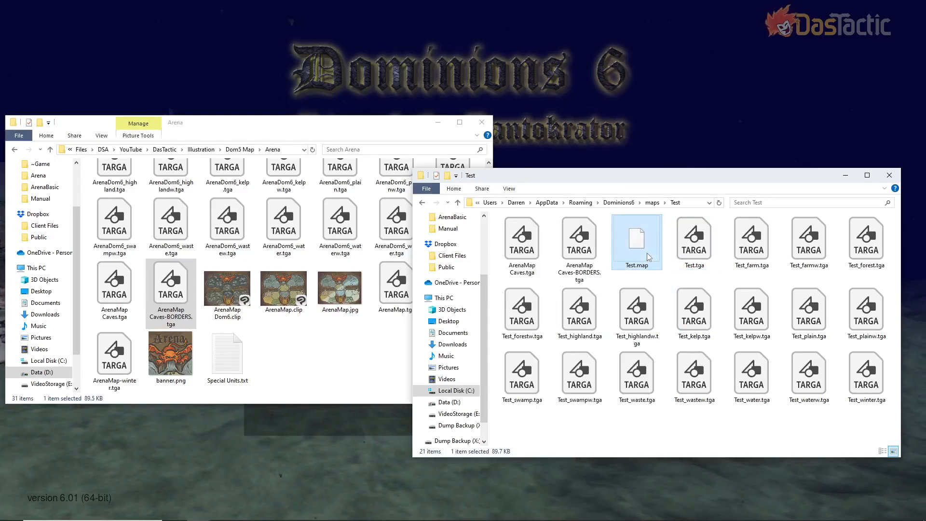
pyautogui.hotkey('ctrl', 'c')
pyautogui.hotkey('ctrl', 'v')
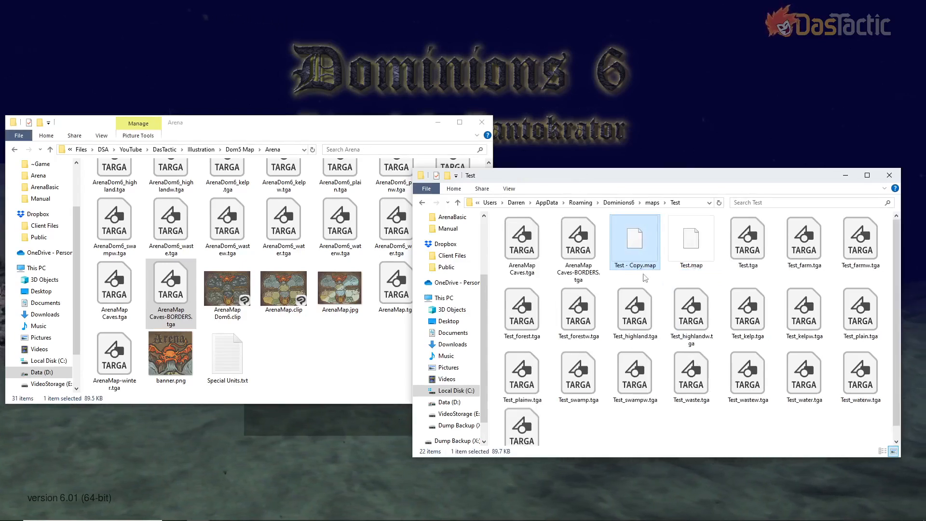
# Rename the copy of Test.map as Test 01.bak, accepting the changed file extension.
pyautogui.click(635, 266)
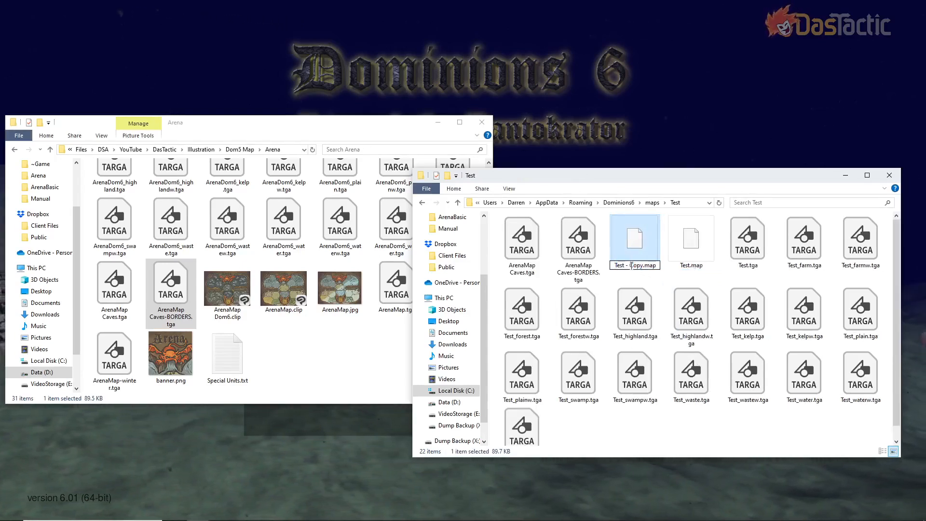
pyautogui.moveTo(628, 265); pyautogui.dragTo(660, 265)
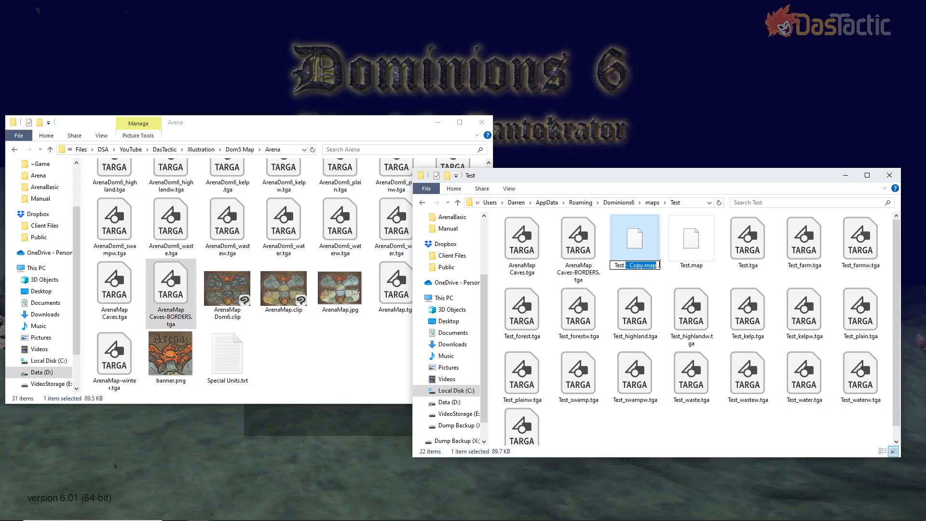
pyautogui.write('01.')
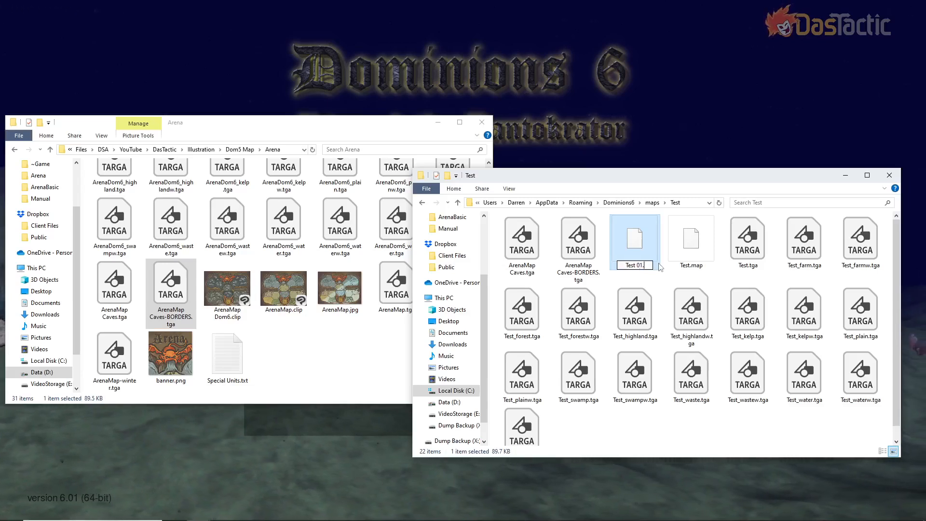
pyautogui.write('bak')
pyautogui.press('Return')
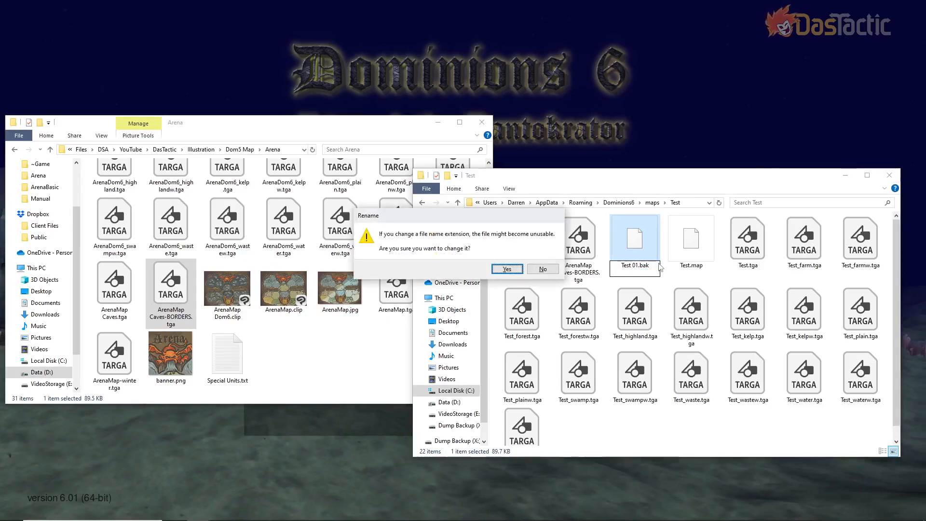
pyautogui.press('Return')
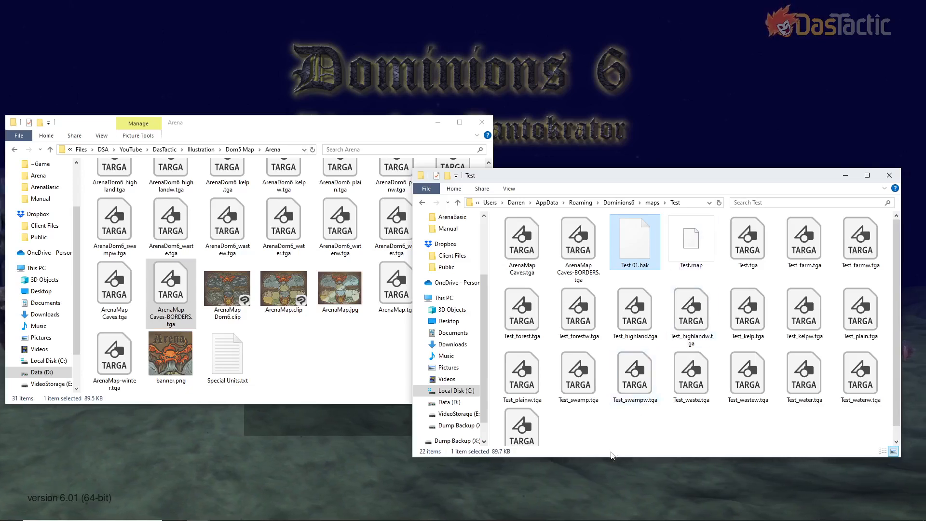
pyautogui.click(624, 426)
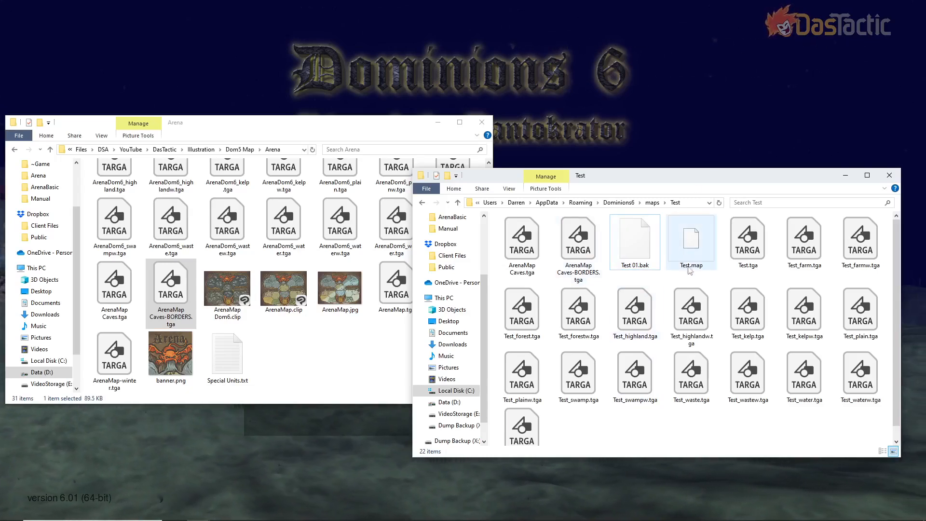
# Switch to Dominions 6 and load Test.map in the Map Editor.
pyautogui.click(718, 123)
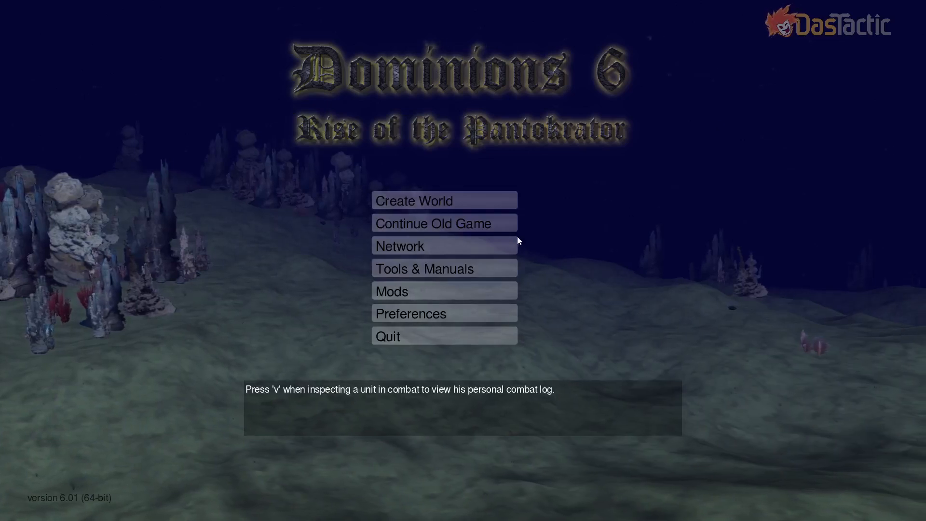
pyautogui.click(436, 268)
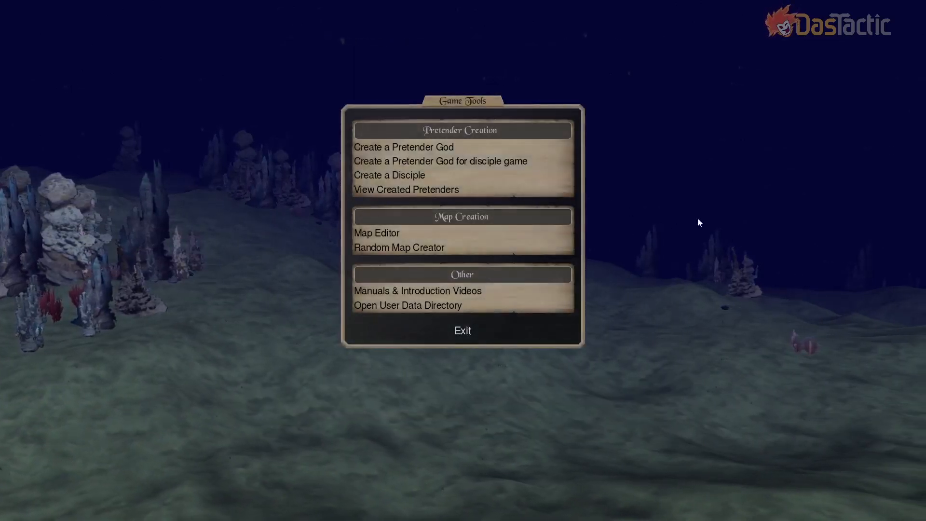
pyautogui.click(381, 235)
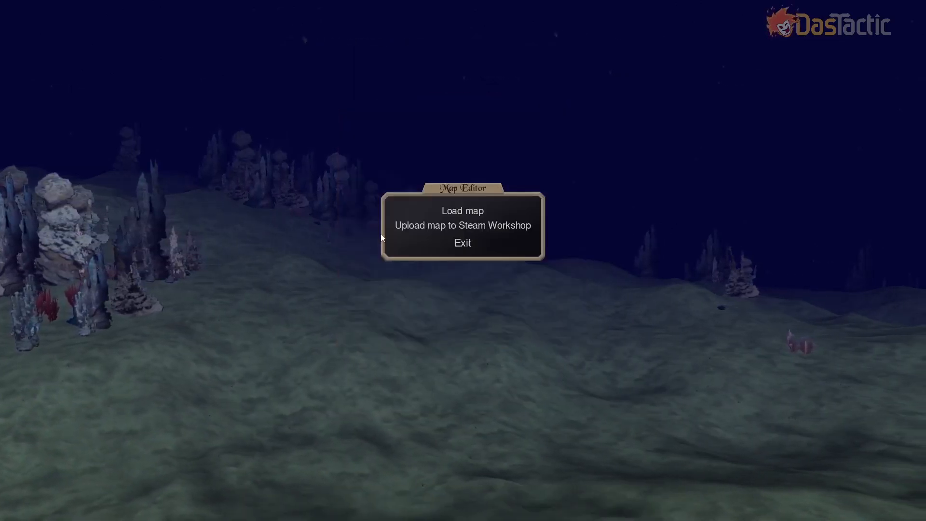
pyautogui.click(466, 211)
pyautogui.click(277, 262)
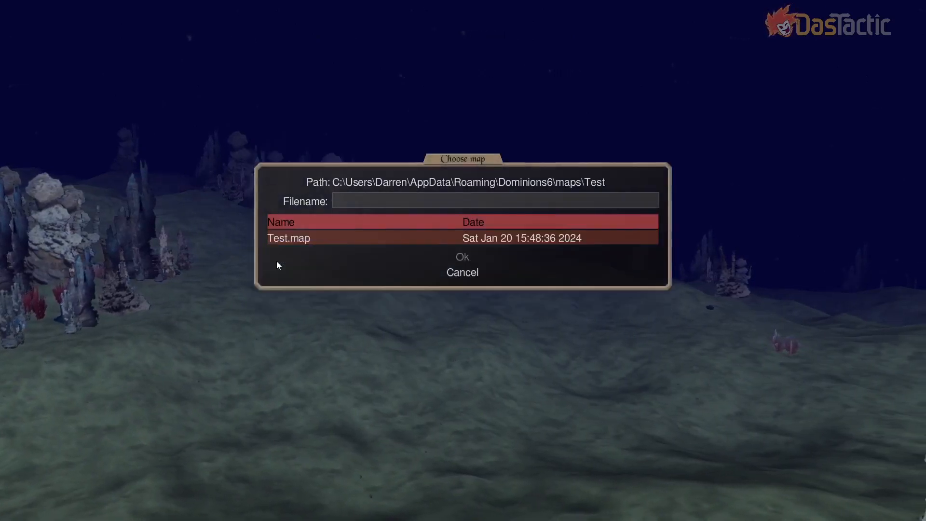
pyautogui.click(299, 239)
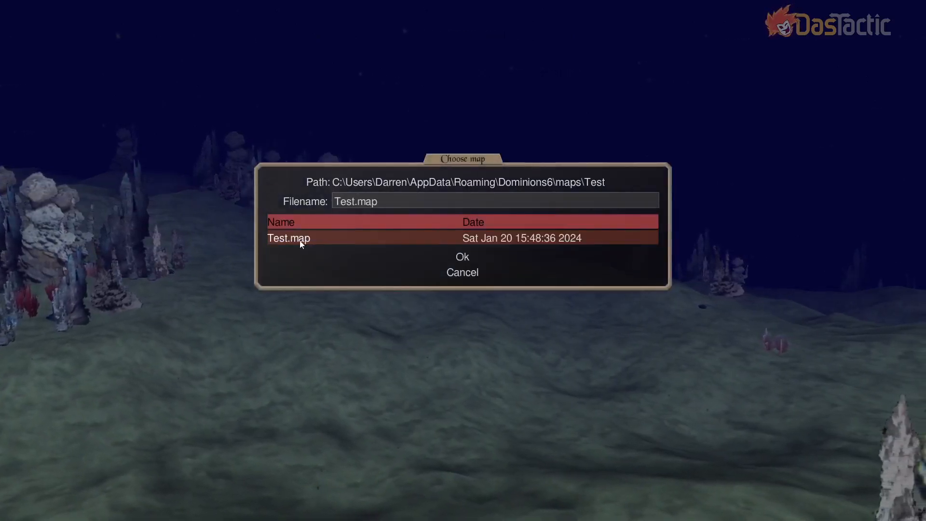
pyautogui.click(463, 257)
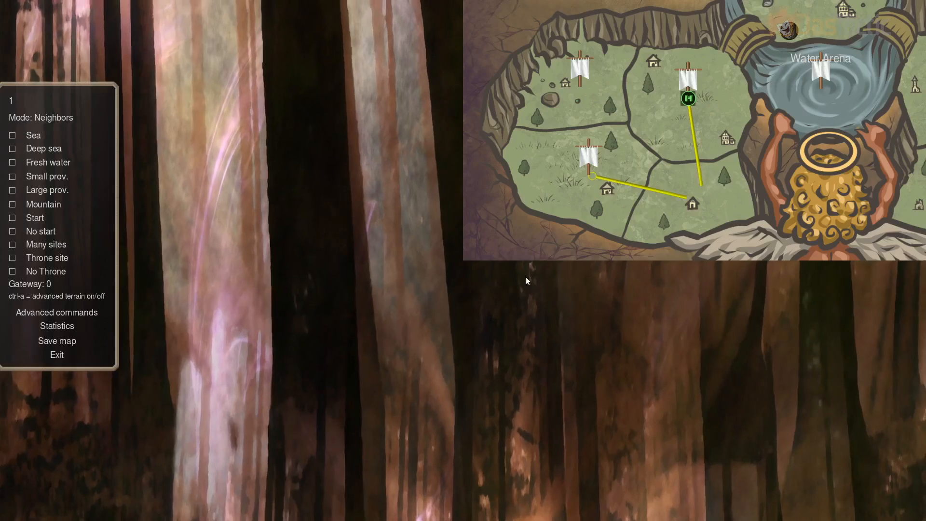
# Inspect the plane gateway in the Land Arena and the neighbour connections and terrain settings of the start province west of the Water Arena.
pyautogui.scroll(3, 527, 269)
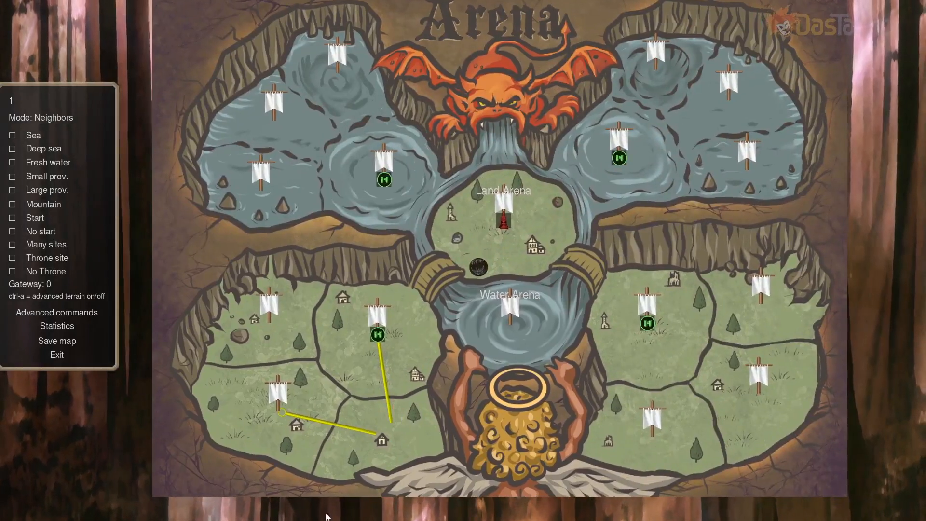
pyautogui.moveTo(486, 268)
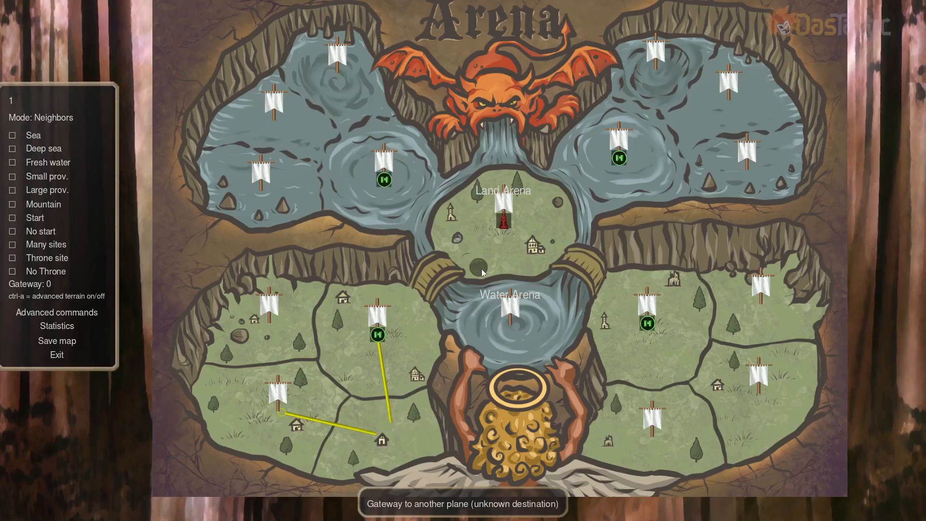
pyautogui.click(407, 330)
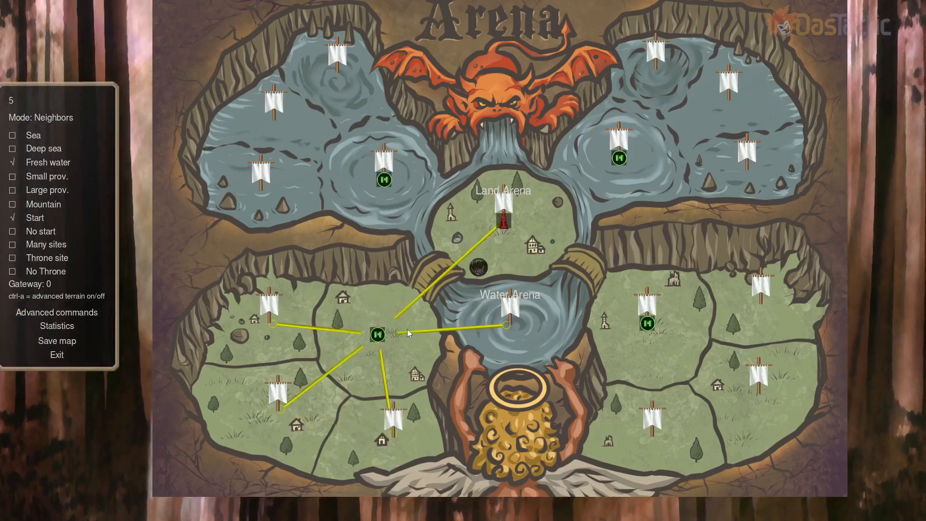
pyautogui.click(617, 349)
pyautogui.click(398, 328)
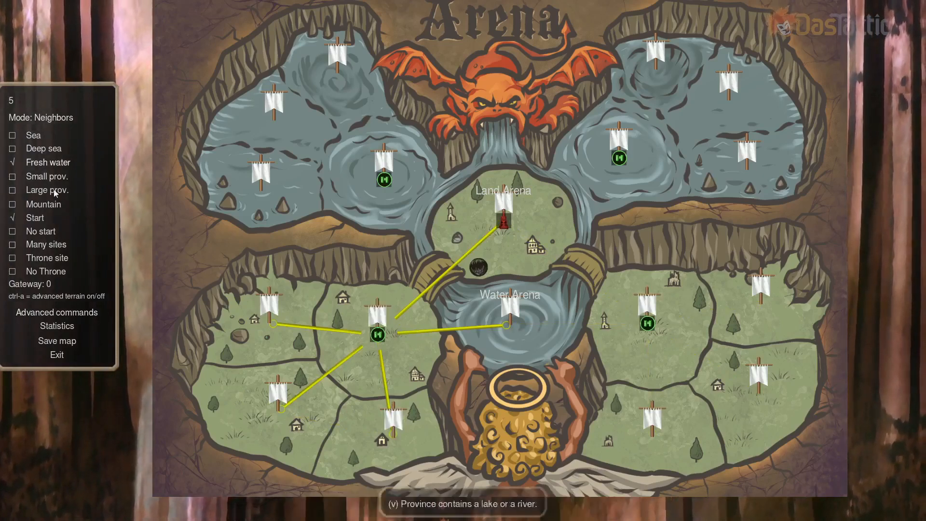
# Add a plane to the map using ArenaMap Caves-BORDERS.tga from the Test folder as its image.
pyautogui.click(63, 314)
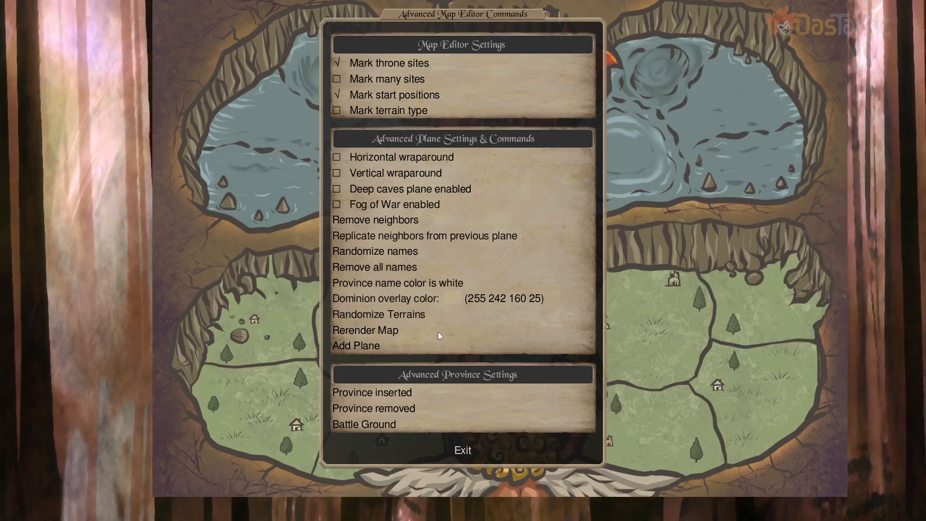
pyautogui.click(361, 348)
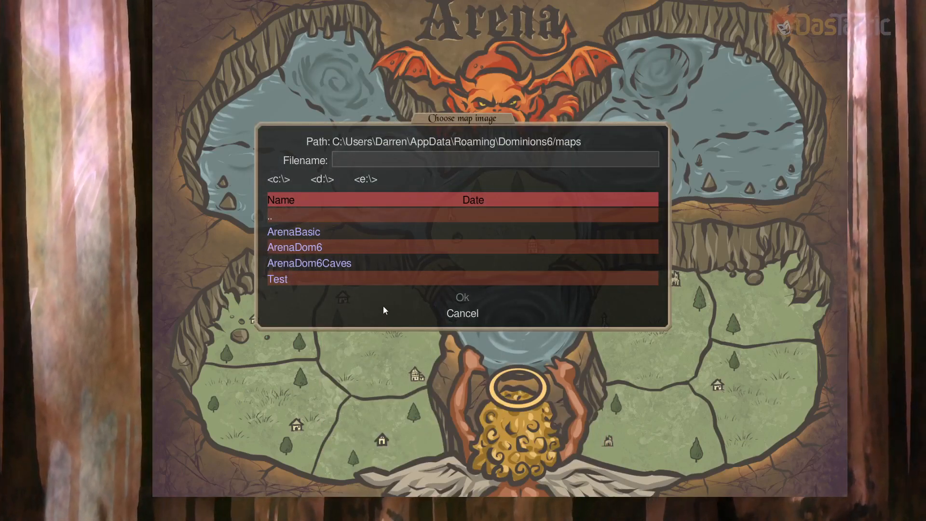
pyautogui.click(283, 280)
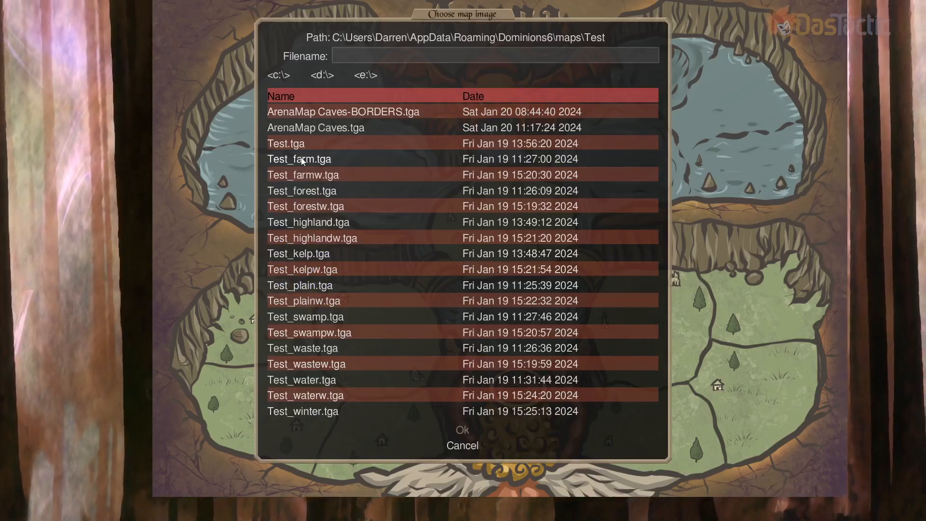
pyautogui.click(383, 114)
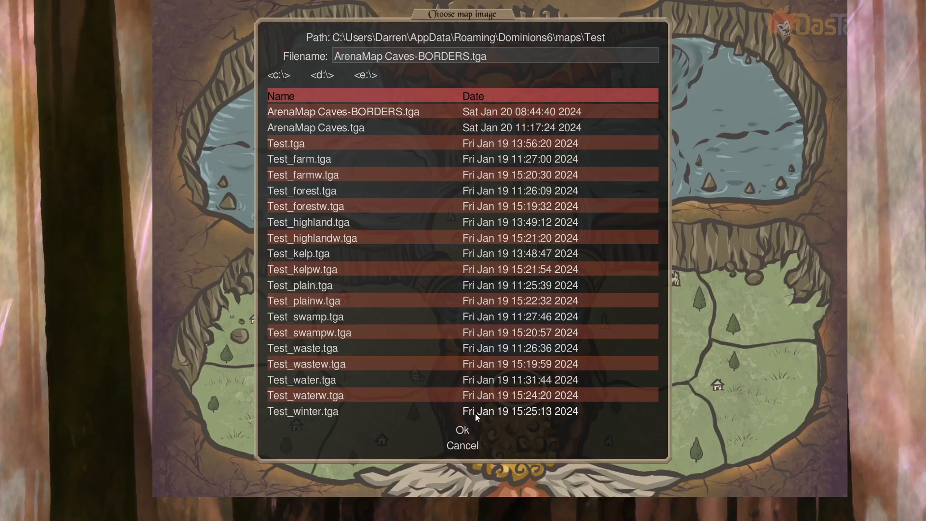
pyautogui.click(464, 431)
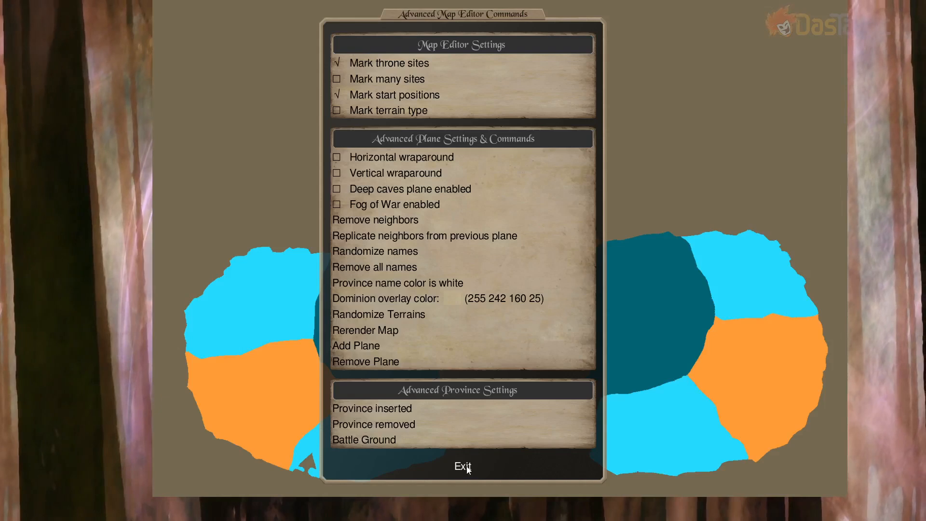
# Enable marking of many sites and terrain type in the advanced map editor settings, and close them.
pyautogui.click(338, 78)
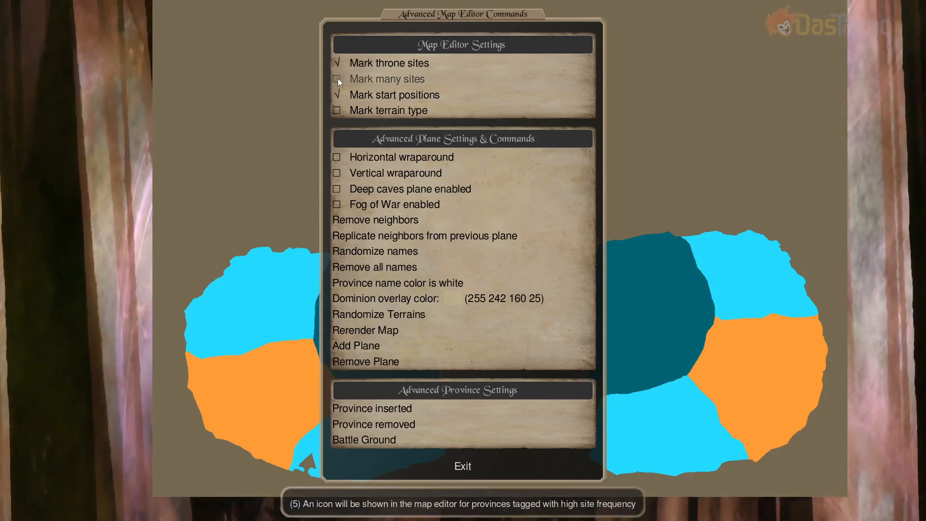
pyautogui.click(336, 111)
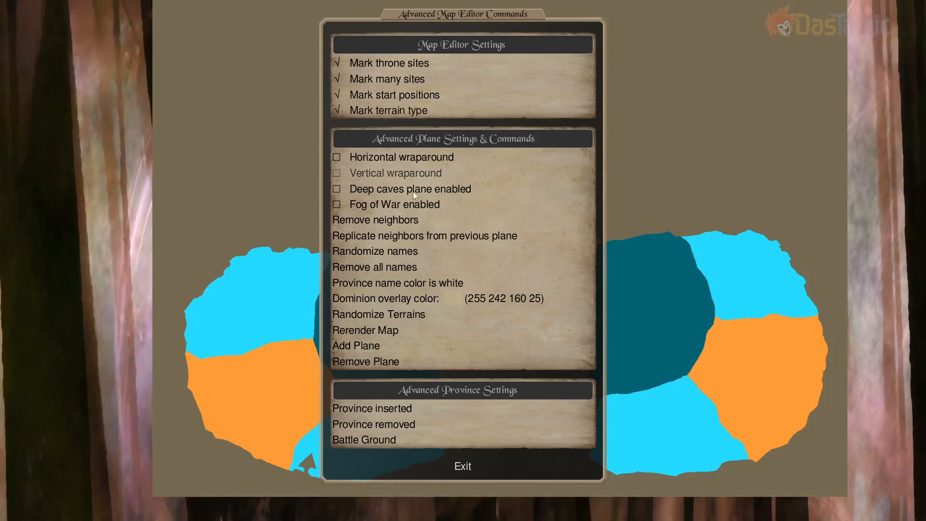
pyautogui.click(464, 467)
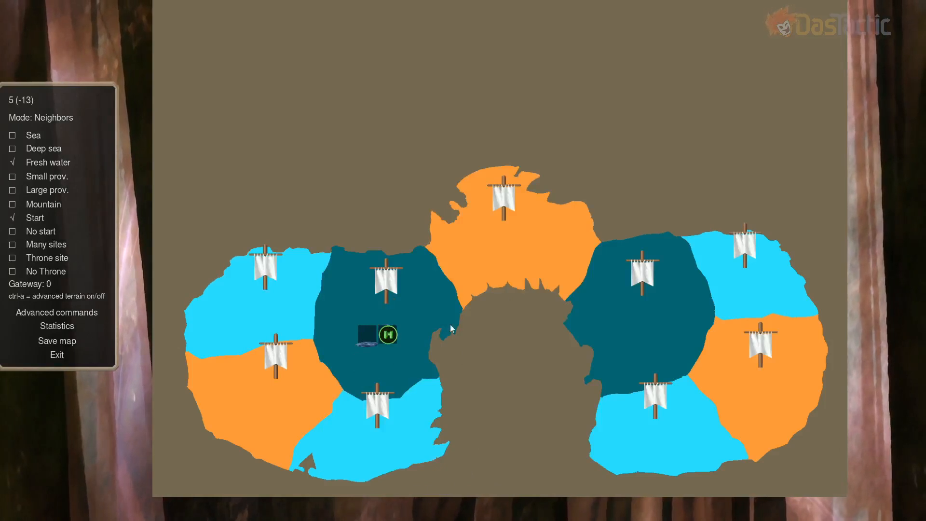
# Remove the neighbour connections crossing the central gap between the western and eastern groups of cave provinces.
pyautogui.click(504, 236)
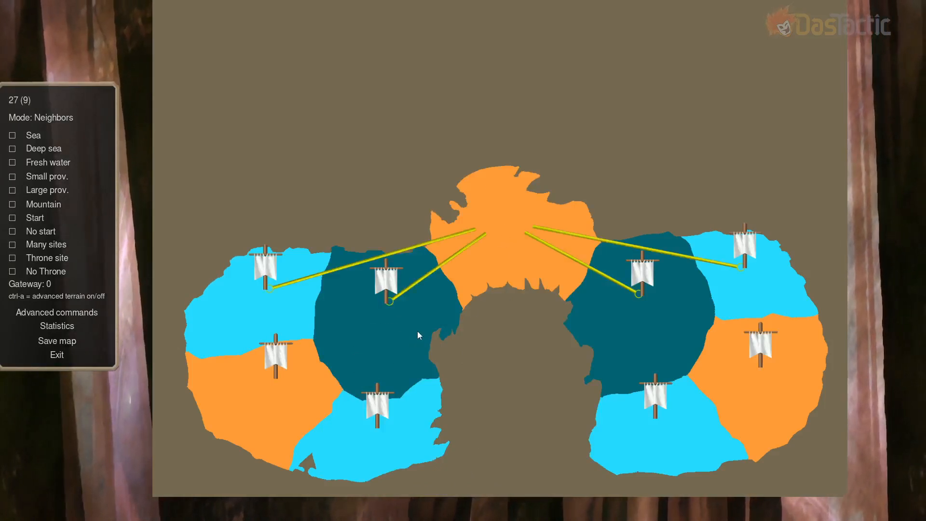
pyautogui.click(627, 311)
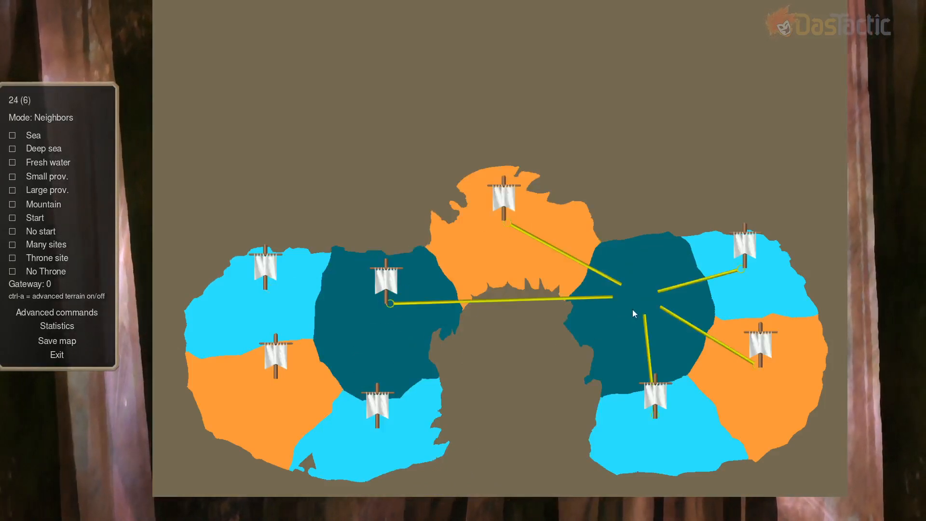
pyautogui.click(390, 312)
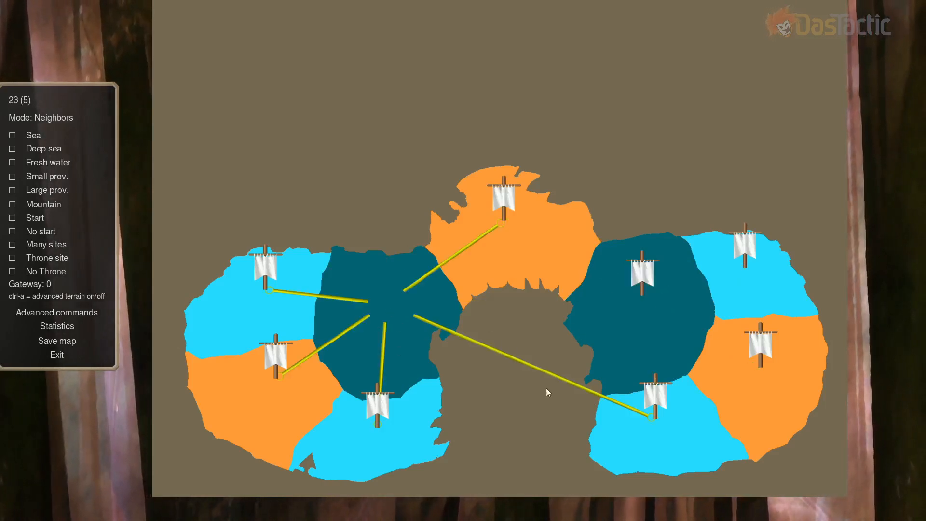
pyautogui.click(378, 414)
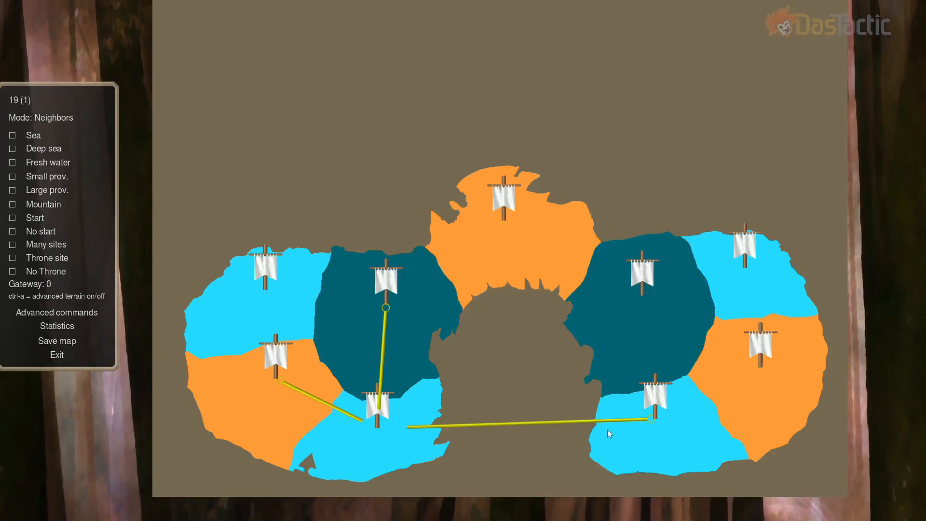
pyautogui.click(264, 389)
# Remove the neighbour connections from the northern central orange province to the outer northwestern and northeastern light-blue provinces.
pyautogui.click(254, 304)
pyautogui.click(501, 223)
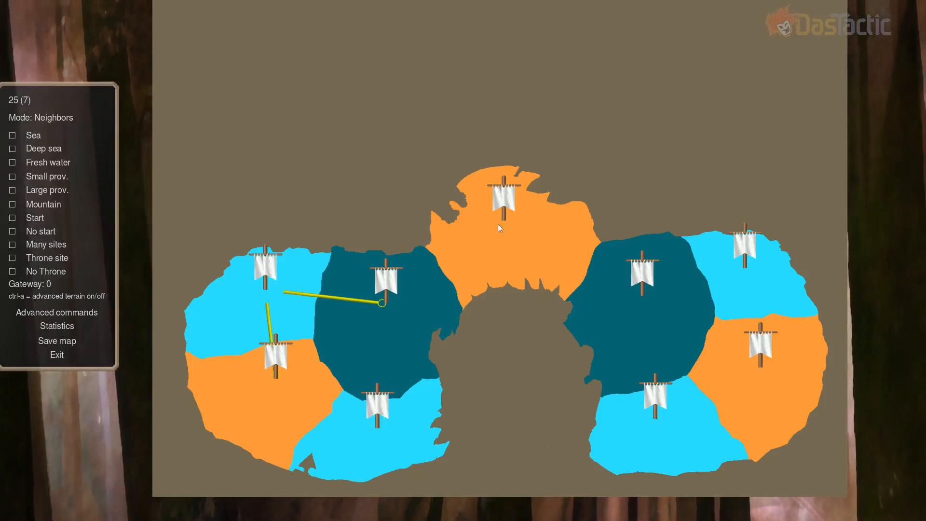
pyautogui.click(410, 318)
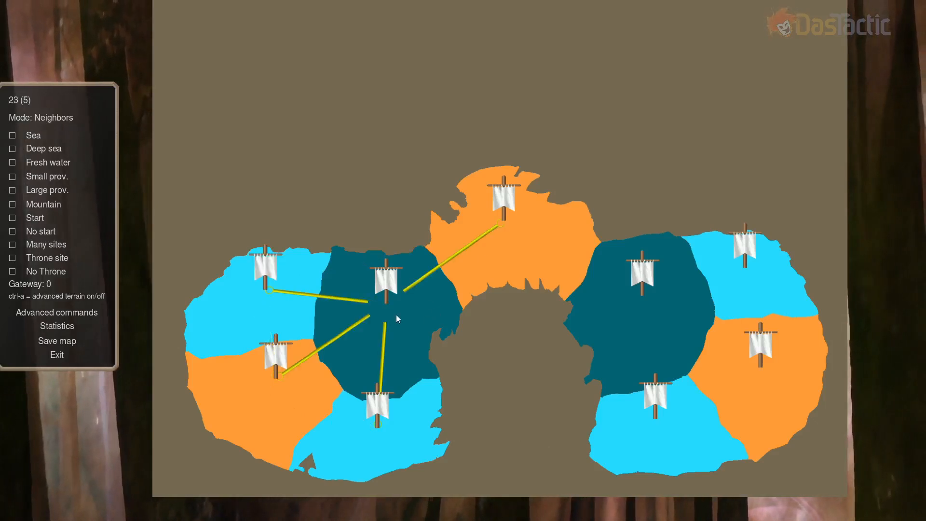
pyautogui.click(633, 302)
pyautogui.click(734, 305)
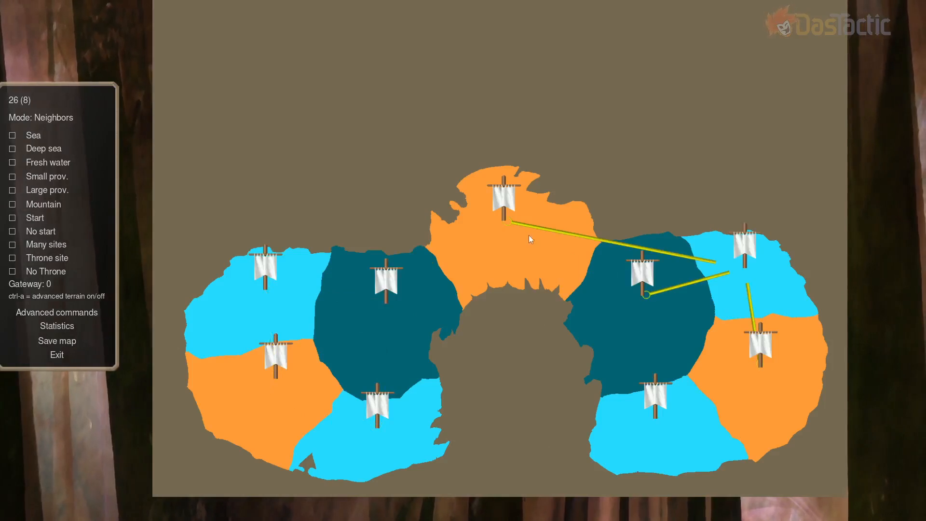
pyautogui.click(515, 231)
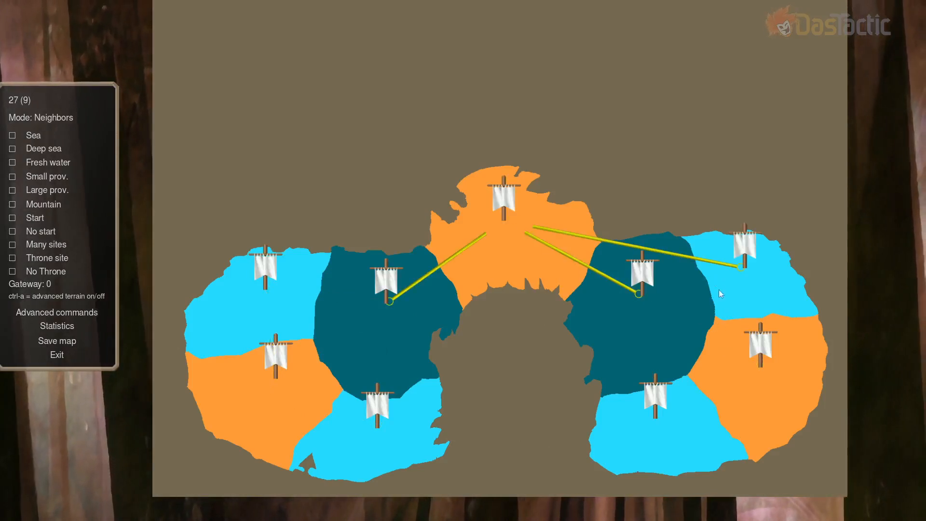
pyautogui.click(742, 267)
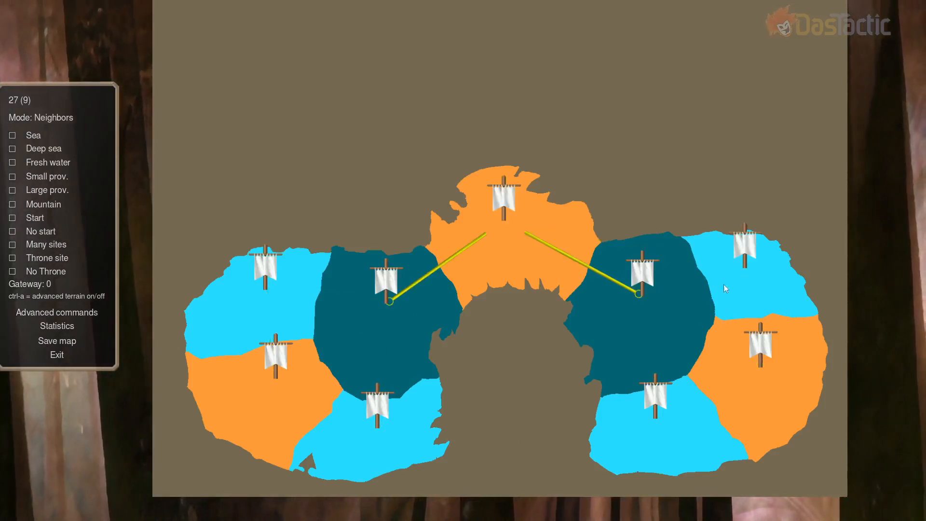
# Check the neighbour connections of the four eastern cave provinces one by one.
pyautogui.click(734, 283)
pyautogui.click(755, 369)
pyautogui.click(676, 430)
pyautogui.click(640, 313)
pyautogui.click(745, 274)
pyautogui.click(763, 354)
pyautogui.click(650, 422)
pyautogui.click(632, 311)
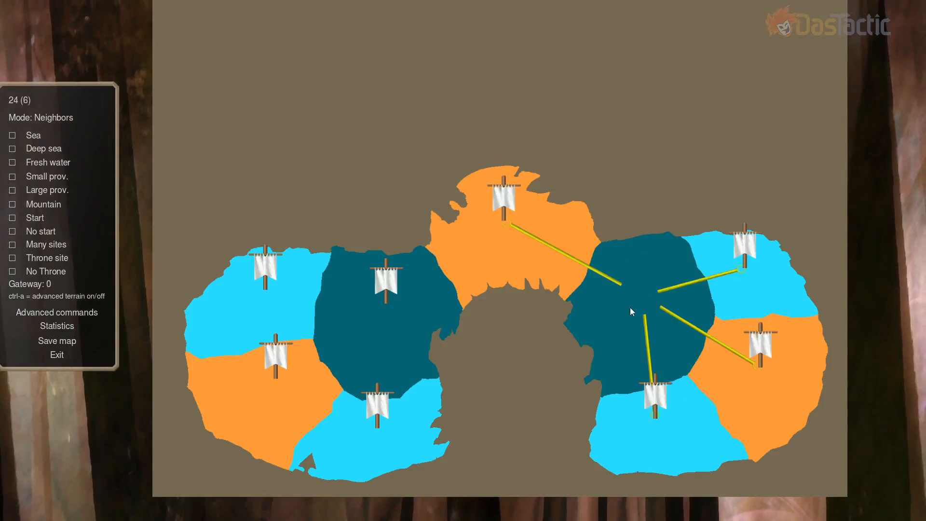
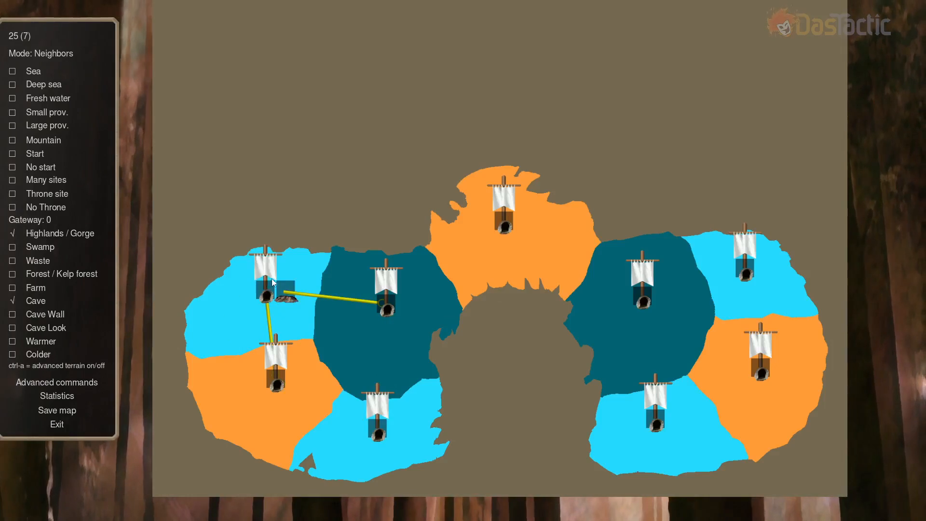
# Turn on Forest / Kelp forest terrain for the southwestern orange cave province, and turn it off again.
pyautogui.click(265, 395)
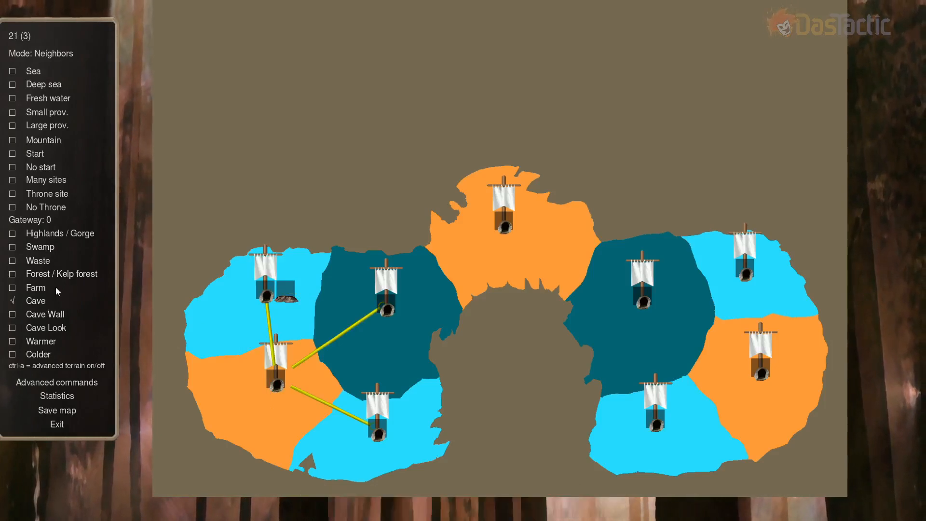
pyautogui.click(15, 273)
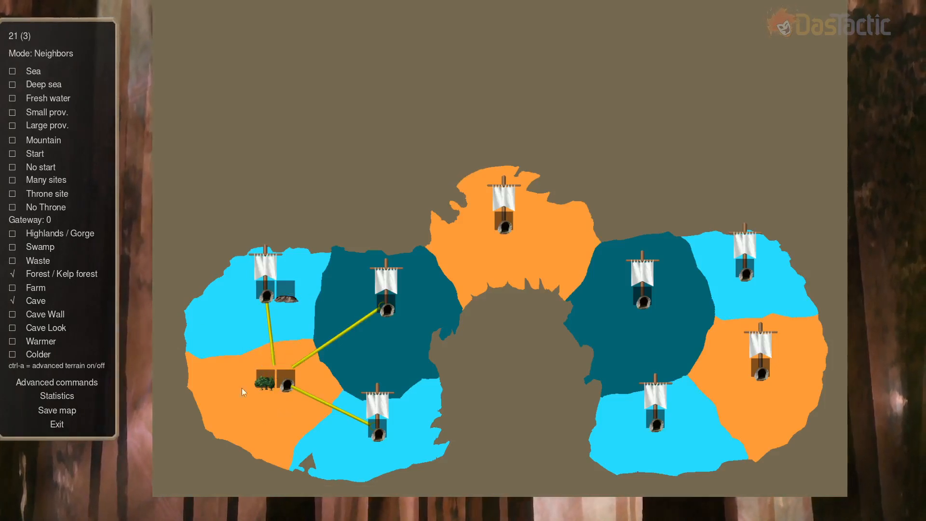
pyautogui.click(17, 276)
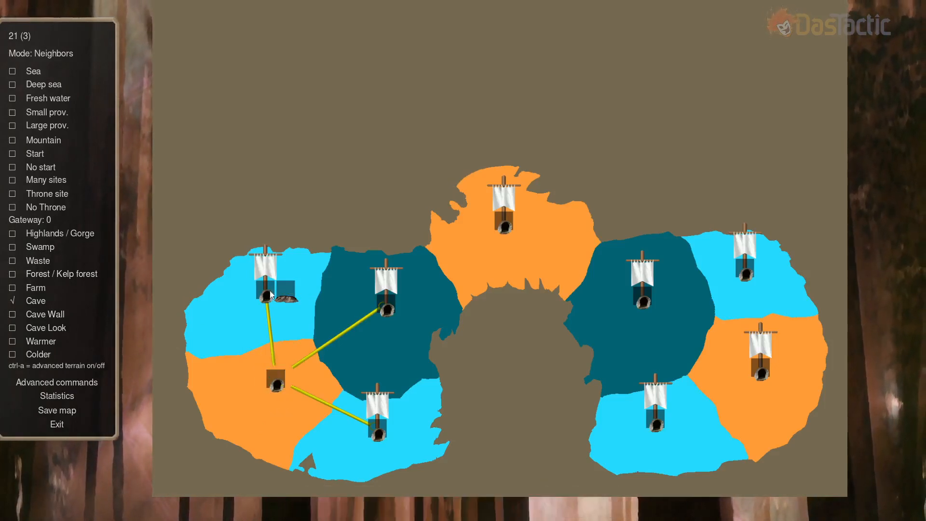
# Clear the Highlands / Gorge terrain from the northwestern light-blue cave province.
pyautogui.click(271, 314)
pyautogui.click(16, 236)
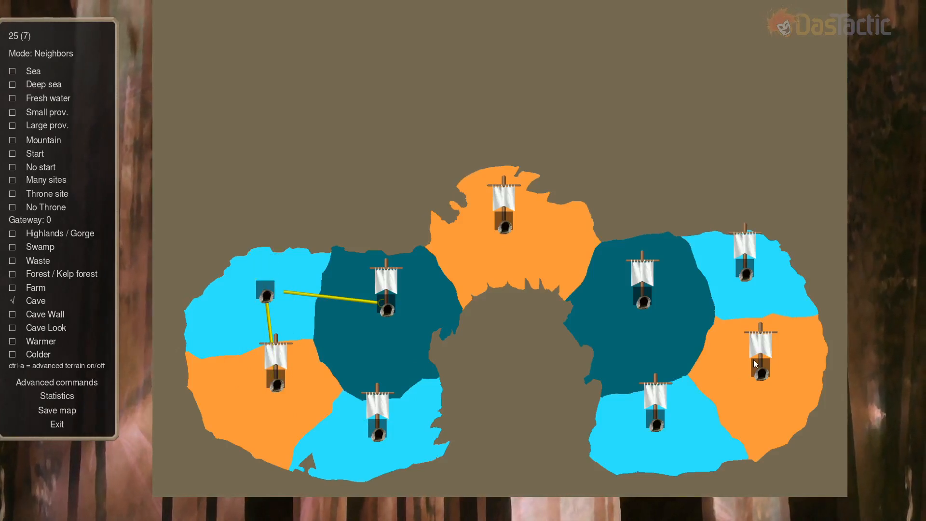
# Review the neighbour connections and terrain settings of the cave provinces from the southwest round to the northeast.
pyautogui.click(289, 386)
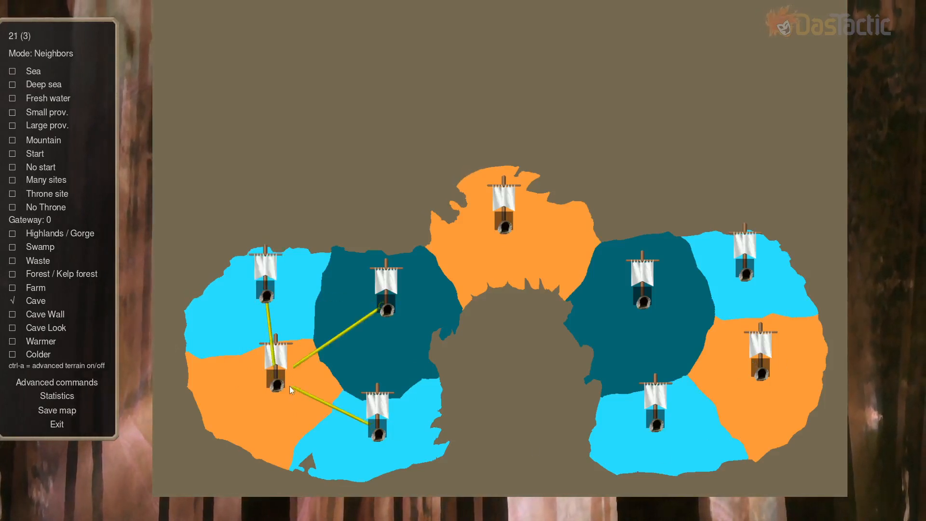
pyautogui.click(358, 424)
pyautogui.click(385, 322)
pyautogui.click(500, 250)
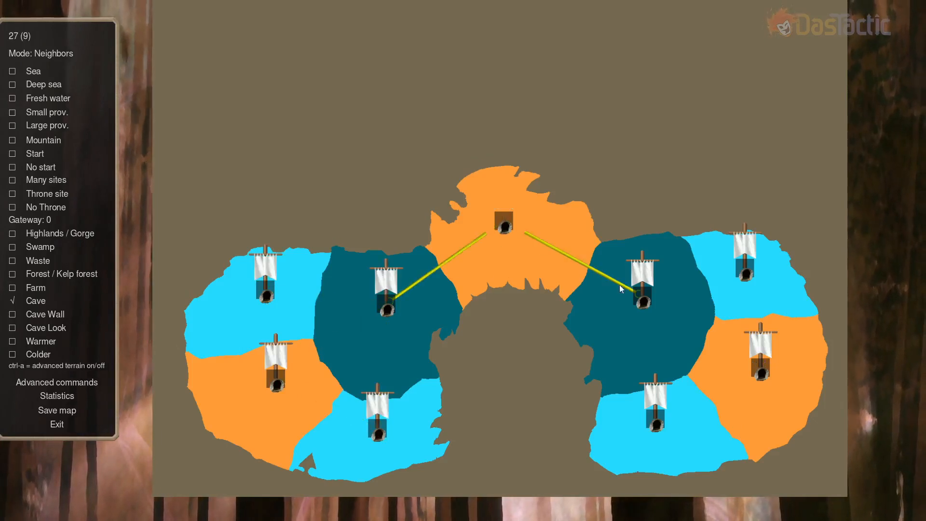
pyautogui.click(652, 331)
pyautogui.click(649, 438)
pyautogui.click(754, 377)
pyautogui.click(765, 288)
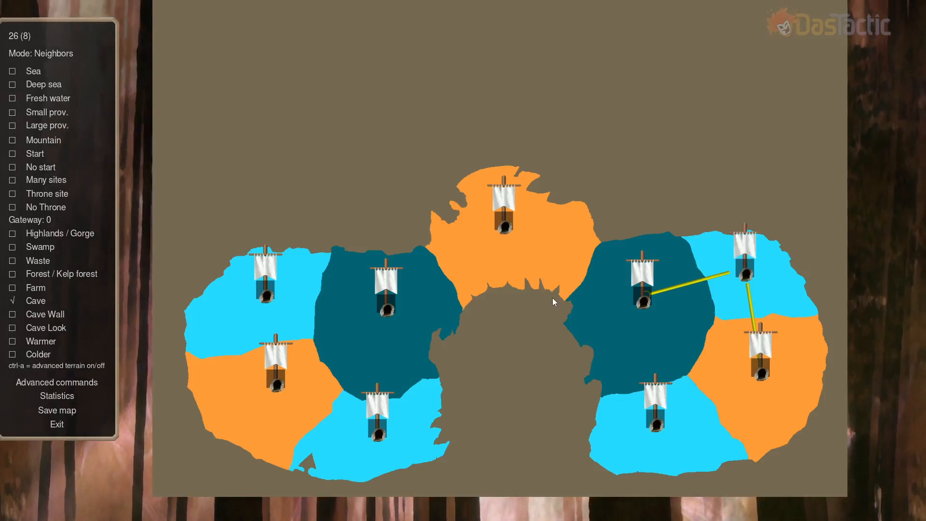
# Switch the map editor to Province Areas mode and consult its list of controls.
pyautogui.moveTo(58, 56)
pyautogui.press('Tab')
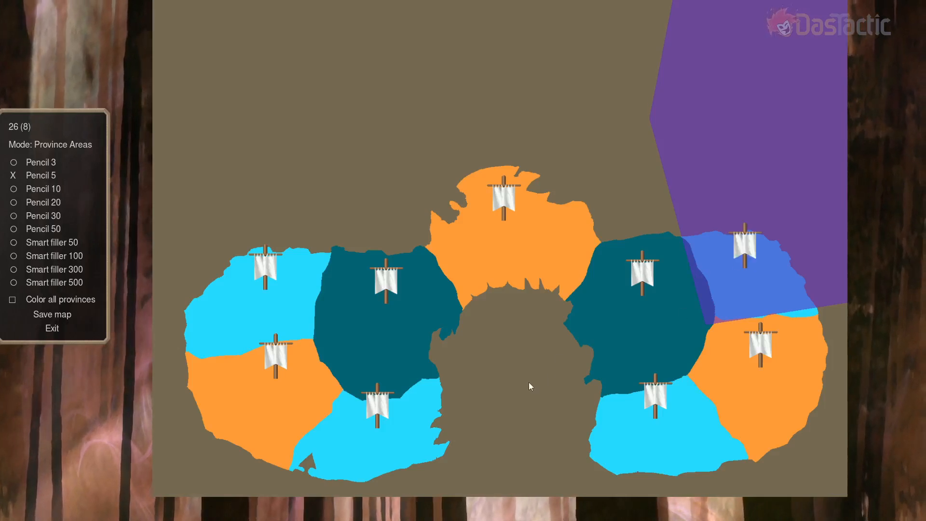
pyautogui.press('F1')
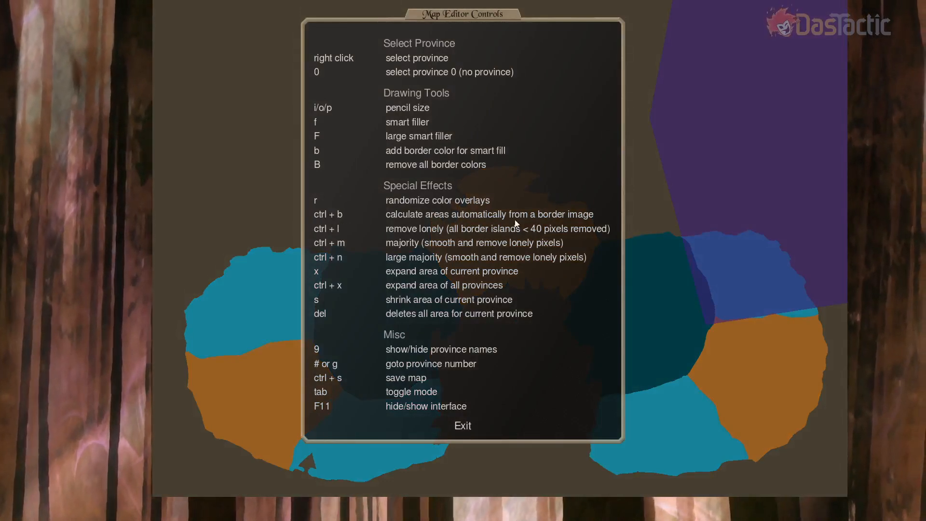
pyautogui.click(466, 427)
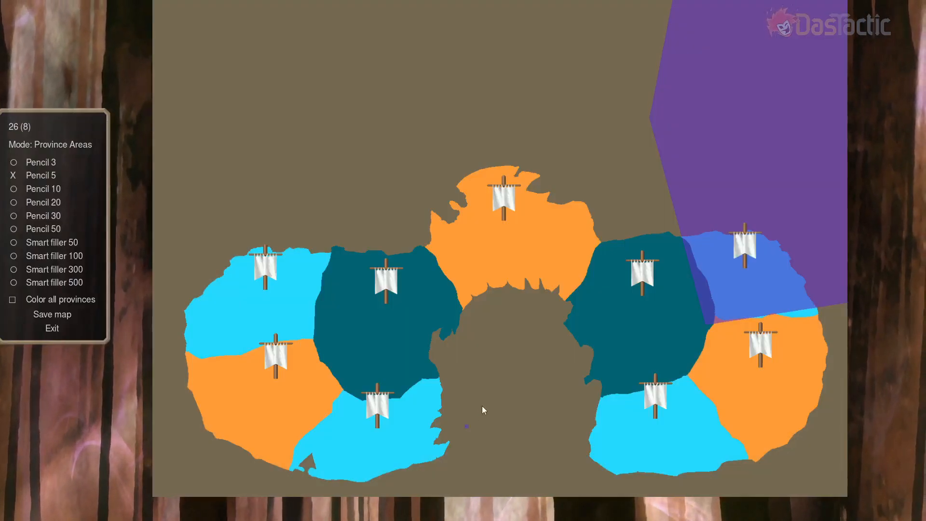
# Calculate the province areas automatically from the border image ArenaMap Caves-BORDERS.tga in the Test folder.
pyautogui.press('b')
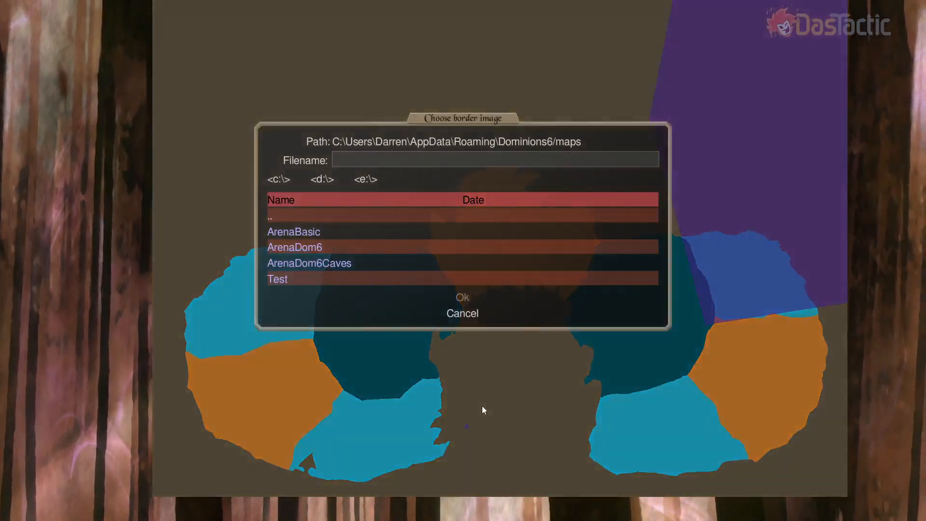
pyautogui.click(286, 280)
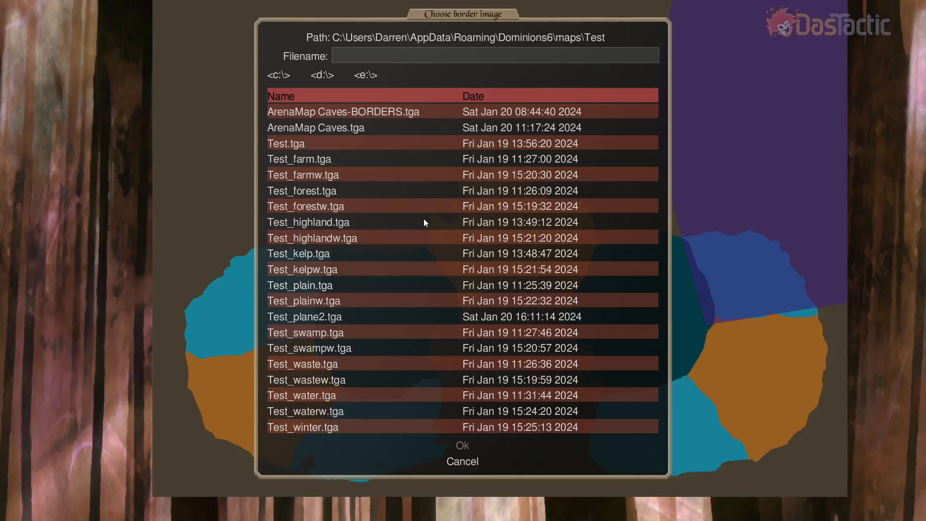
pyautogui.click(339, 112)
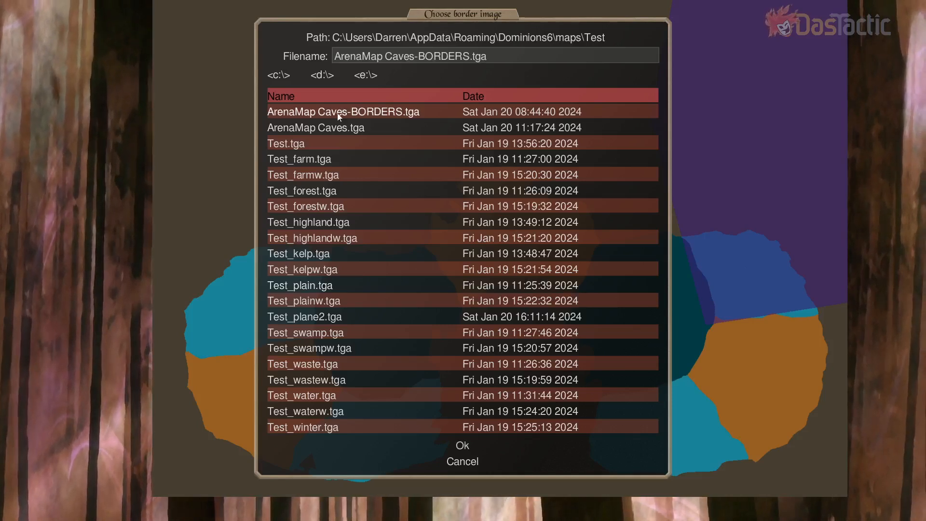
pyautogui.click(465, 447)
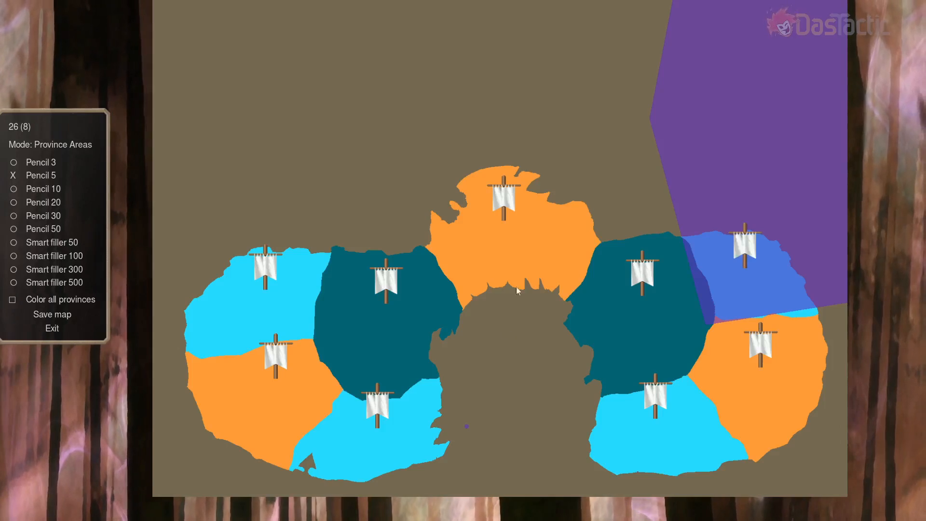
# Inspect the calculated areas of the cave provinces one after another, looking for parts that are not covered.
pyautogui.click(492, 230)
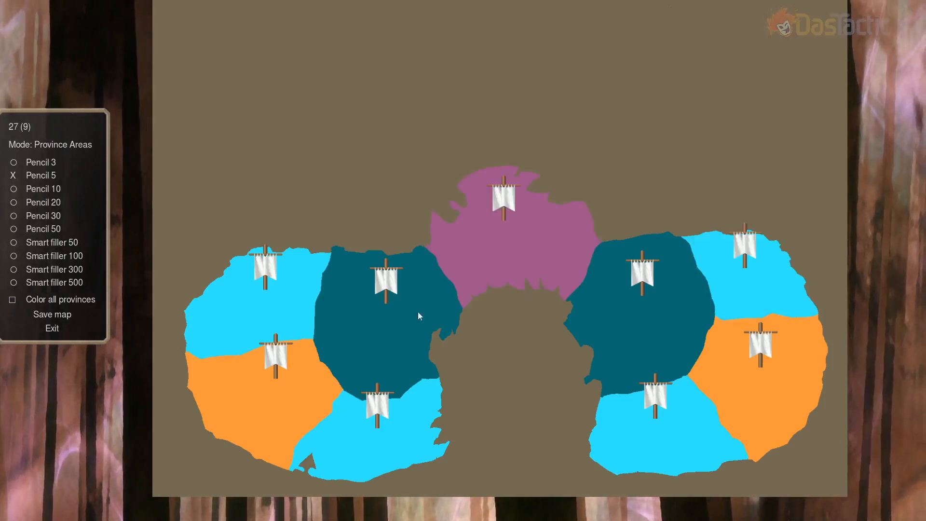
pyautogui.click(396, 312)
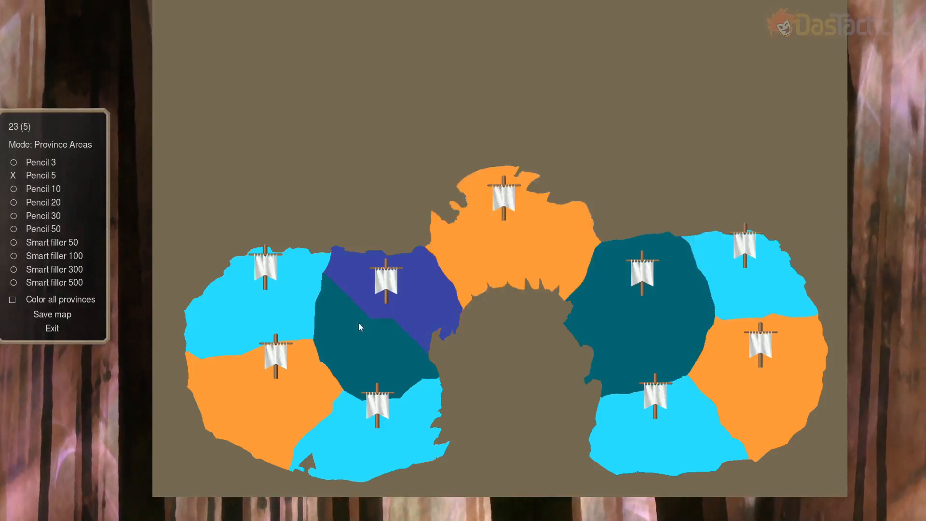
pyautogui.click(263, 296)
pyautogui.click(268, 390)
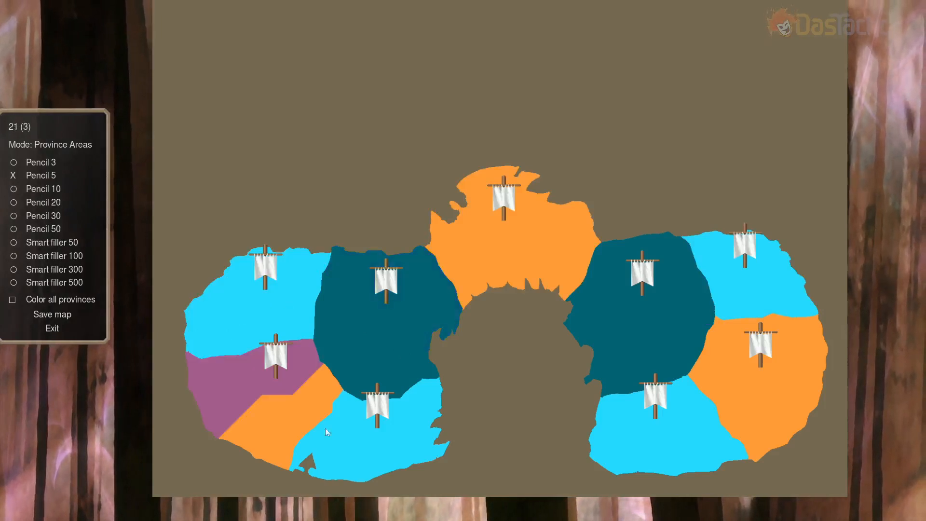
pyautogui.click(399, 452)
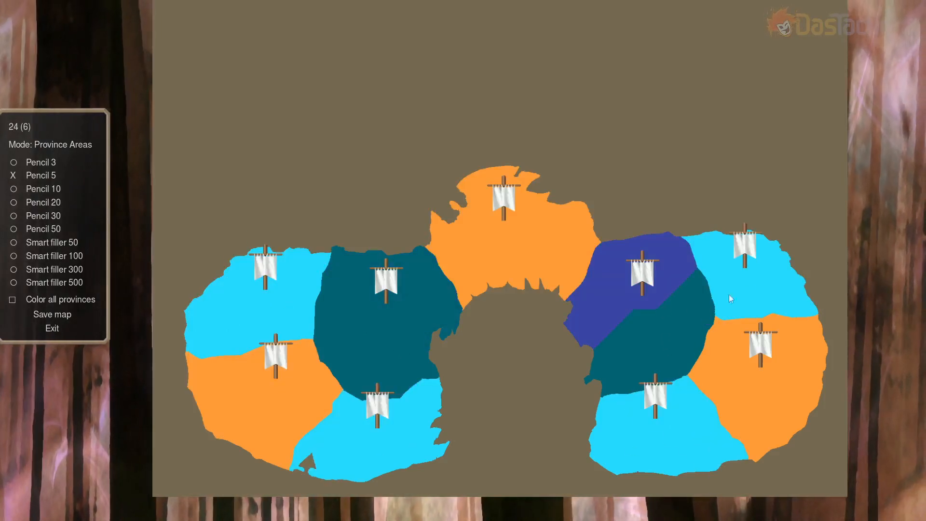
pyautogui.click(775, 329)
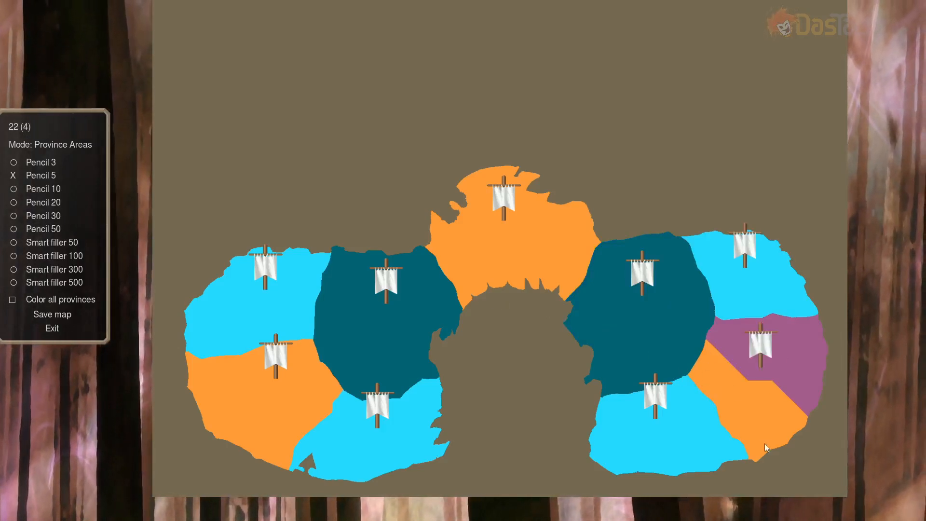
# Fill the uncovered part of the western dark-teal cave province using Smart filler 500.
pyautogui.click(381, 304)
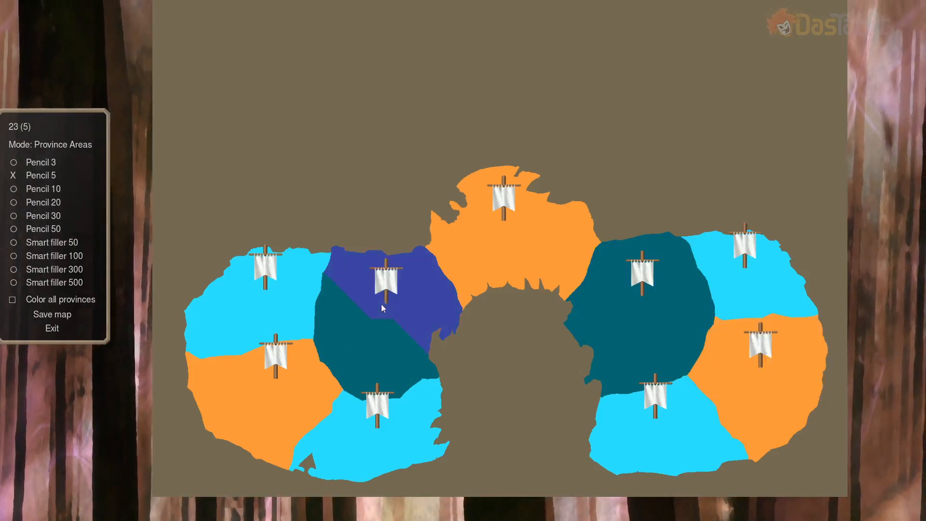
pyautogui.click(75, 282)
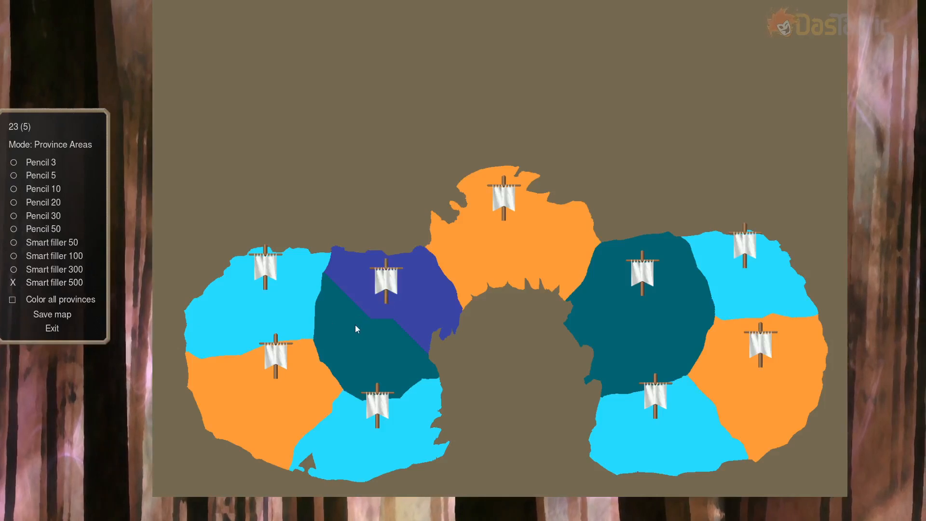
pyautogui.scroll(2, 357, 336)
pyautogui.scroll(5, 355, 333)
pyautogui.moveTo(483, 433); pyautogui.dragTo(716, 229)
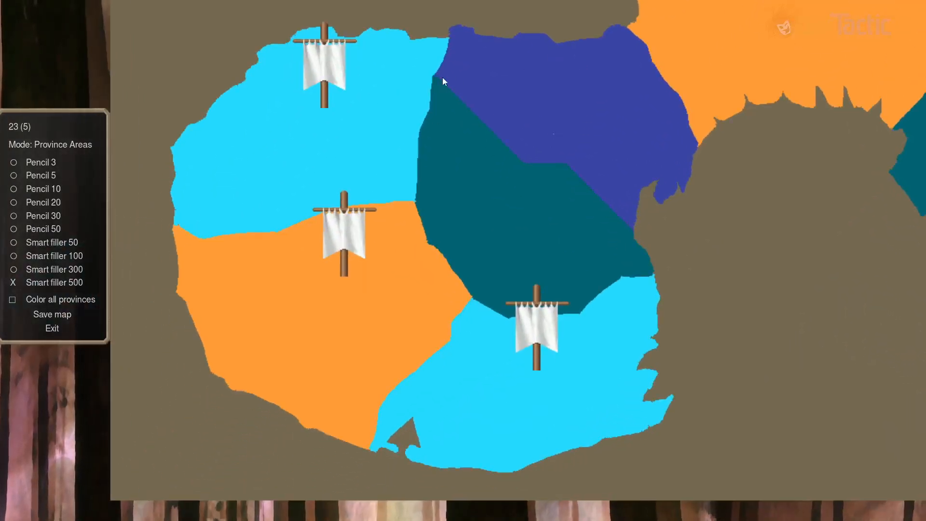
pyautogui.moveTo(482, 141)
pyautogui.mouseDown()
pyautogui.moveTo(462, 94)
pyautogui.moveTo(445, 212)
pyautogui.moveTo(499, 288)
pyautogui.moveTo(564, 292)
pyautogui.moveTo(593, 268)
pyautogui.moveTo(625, 265)
pyautogui.moveTo(557, 191)
pyautogui.moveTo(502, 162)
pyautogui.moveTo(503, 202)
pyautogui.moveTo(558, 233)
pyautogui.mouseUp()
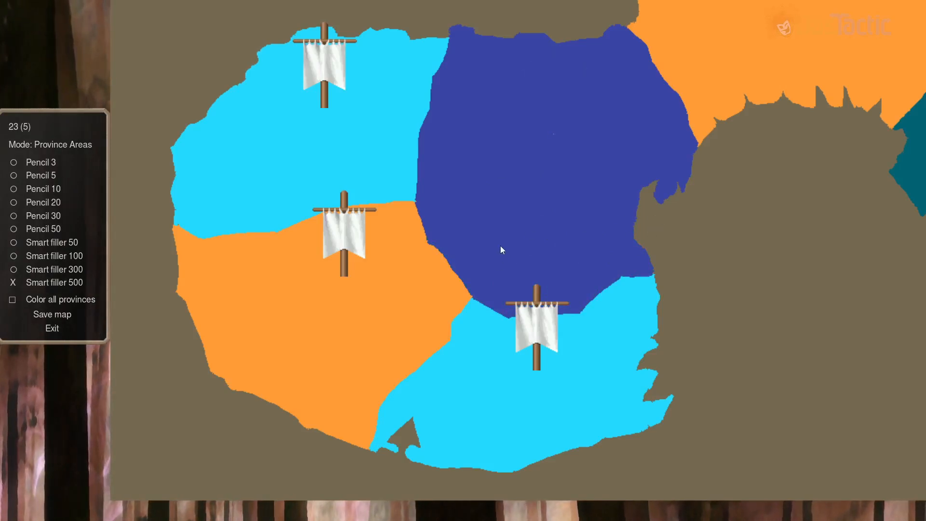
# Fill the southwestern orange cave province completely with its own area using Smart filler 500.
pyautogui.click(433, 263)
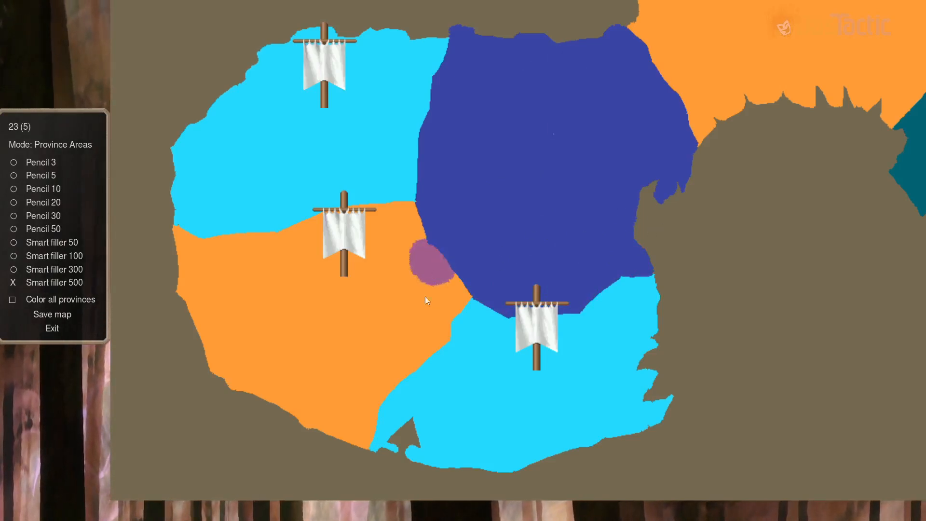
pyautogui.click(359, 294)
pyautogui.moveTo(360, 294)
pyautogui.mouseDown()
pyautogui.moveTo(422, 268)
pyautogui.moveTo(446, 288)
pyautogui.moveTo(432, 331)
pyautogui.moveTo(381, 374)
pyautogui.moveTo(358, 411)
pyautogui.moveTo(364, 424)
pyautogui.moveTo(260, 377)
pyautogui.moveTo(315, 336)
pyautogui.moveTo(362, 333)
pyautogui.moveTo(356, 343)
pyautogui.mouseUp()
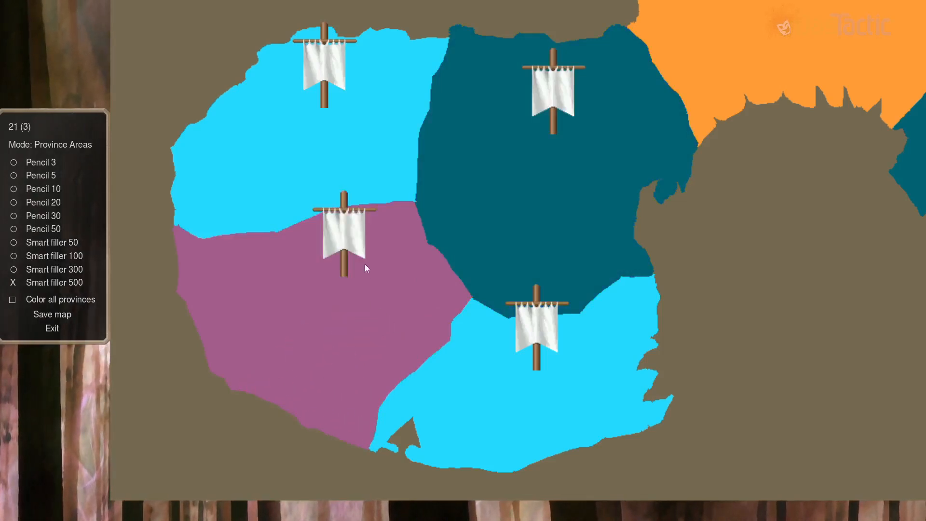
# Go over the northwestern light-blue cave province with Smart filler 500 to cover its whole area.
pyautogui.click(327, 106)
pyautogui.moveTo(329, 122)
pyautogui.mouseDown()
pyautogui.moveTo(311, 159)
pyautogui.moveTo(223, 221)
pyautogui.moveTo(348, 182)
pyautogui.moveTo(404, 186)
pyautogui.moveTo(394, 164)
pyautogui.moveTo(424, 63)
pyautogui.moveTo(393, 110)
pyautogui.moveTo(346, 134)
pyautogui.moveTo(367, 139)
pyautogui.moveTo(391, 166)
pyautogui.mouseUp()
pyautogui.rightClick(396, 259)
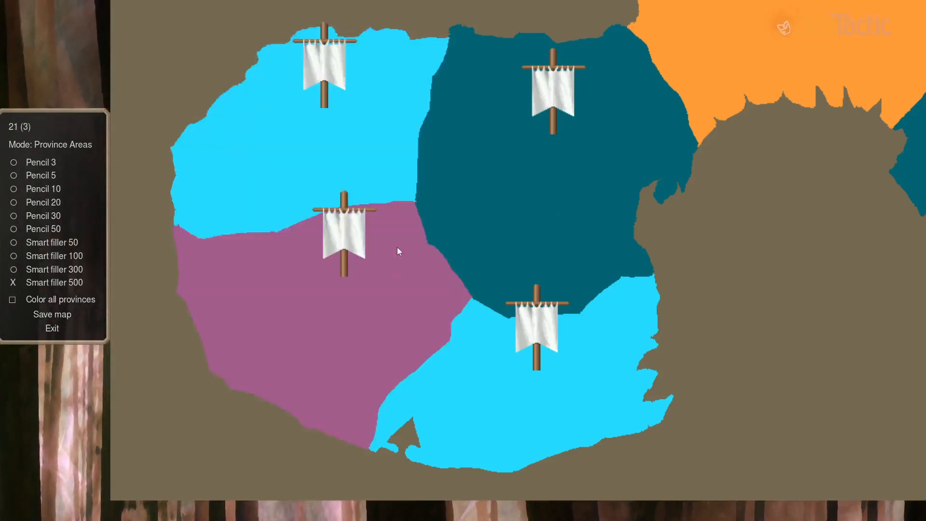
# Fill the light-blue province south of the western dark-teal cave out to its jagged eastern edge.
pyautogui.rightClick(450, 198)
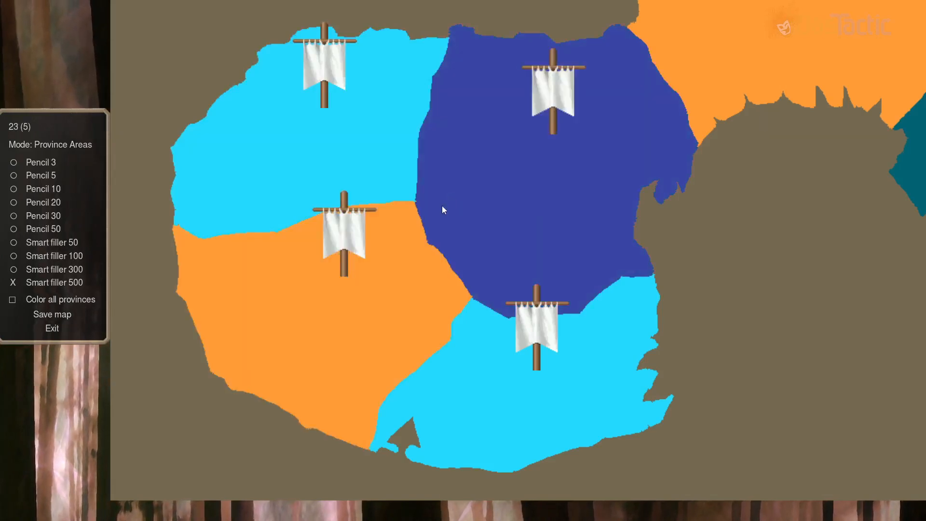
pyautogui.rightClick(490, 373)
pyautogui.moveTo(511, 400)
pyautogui.mouseDown()
pyautogui.moveTo(479, 432)
pyautogui.moveTo(558, 397)
pyautogui.moveTo(635, 266)
pyautogui.mouseUp()
pyautogui.rightClick(586, 251)
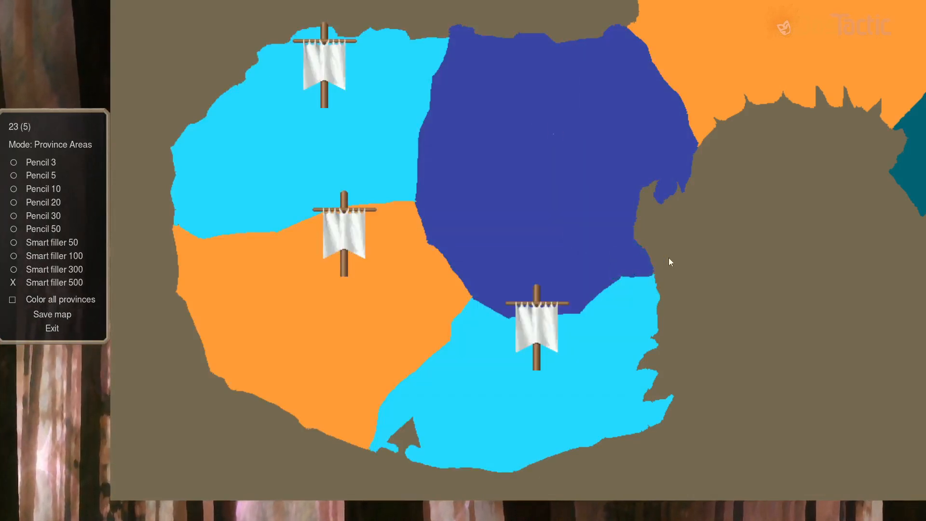
pyautogui.rightClick(496, 374)
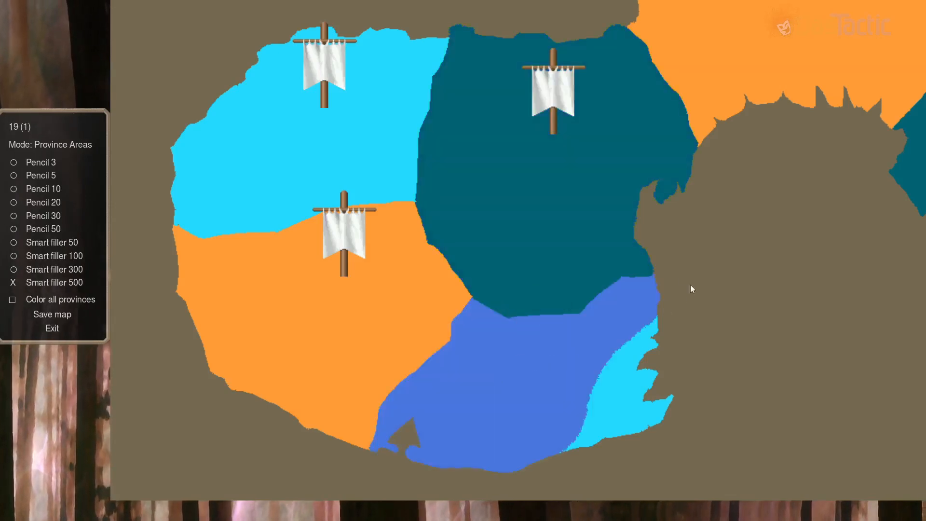
pyautogui.click(616, 359)
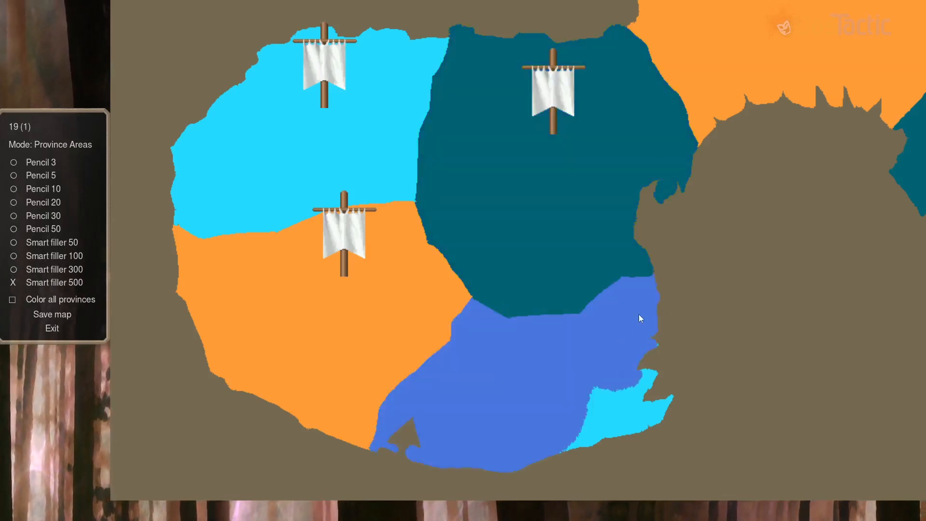
pyautogui.click(621, 386)
pyautogui.moveTo(627, 383)
pyautogui.mouseDown()
pyautogui.moveTo(607, 411)
pyautogui.moveTo(570, 426)
pyautogui.moveTo(656, 407)
pyautogui.mouseUp()
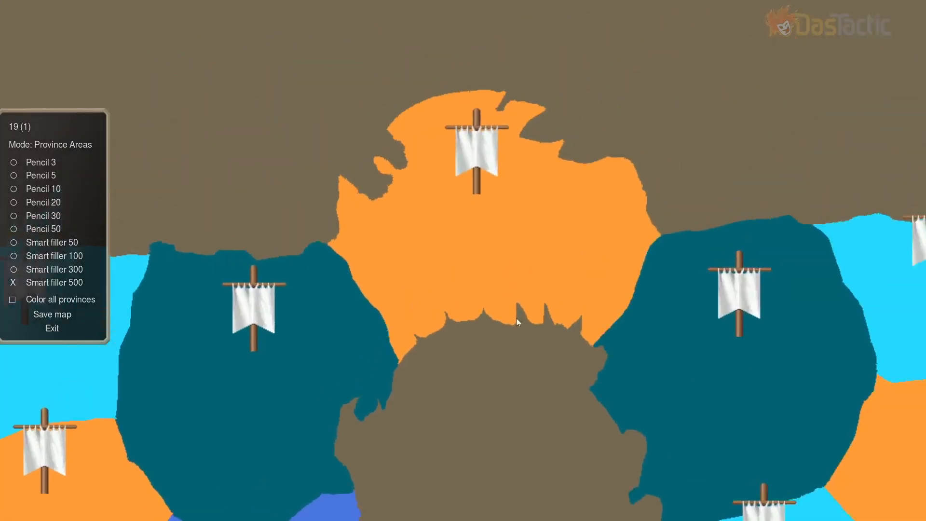
# Check the northern orange cave province's area and fill the uncovered part of the eastern dark-teal province.
pyautogui.click(509, 245)
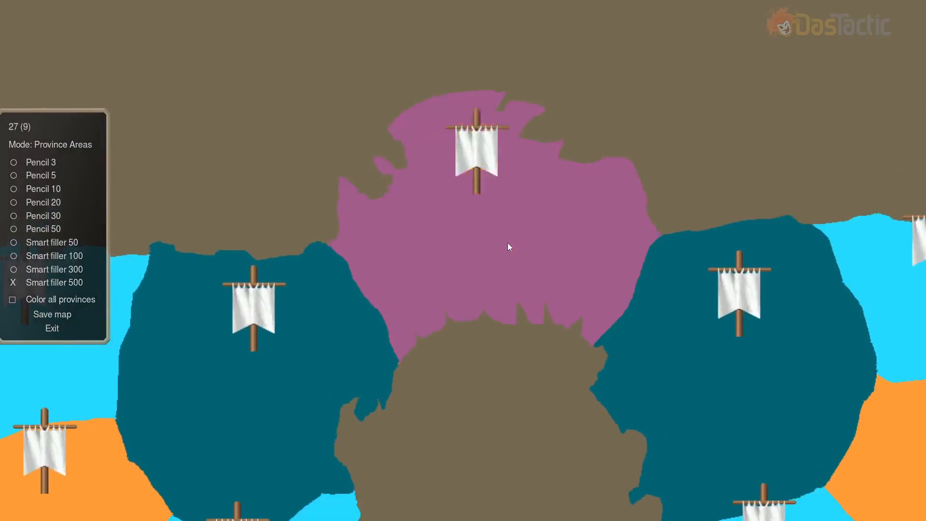
pyautogui.click(737, 360)
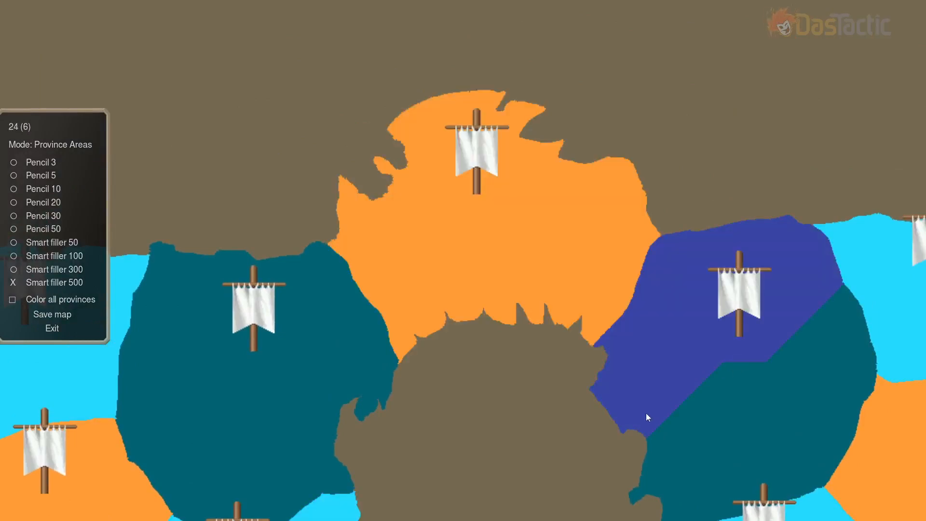
pyautogui.moveTo(638, 413)
pyautogui.mouseDown()
pyautogui.moveTo(402, 224)
pyautogui.moveTo(447, 234)
pyautogui.moveTo(561, 163)
pyautogui.moveTo(590, 126)
pyautogui.moveTo(606, 139)
pyautogui.moveTo(618, 207)
pyautogui.moveTo(577, 279)
pyautogui.moveTo(448, 330)
pyautogui.moveTo(443, 313)
pyautogui.moveTo(419, 301)
pyautogui.moveTo(432, 250)
pyautogui.moveTo(479, 267)
pyautogui.moveTo(575, 190)
pyautogui.mouseUp()
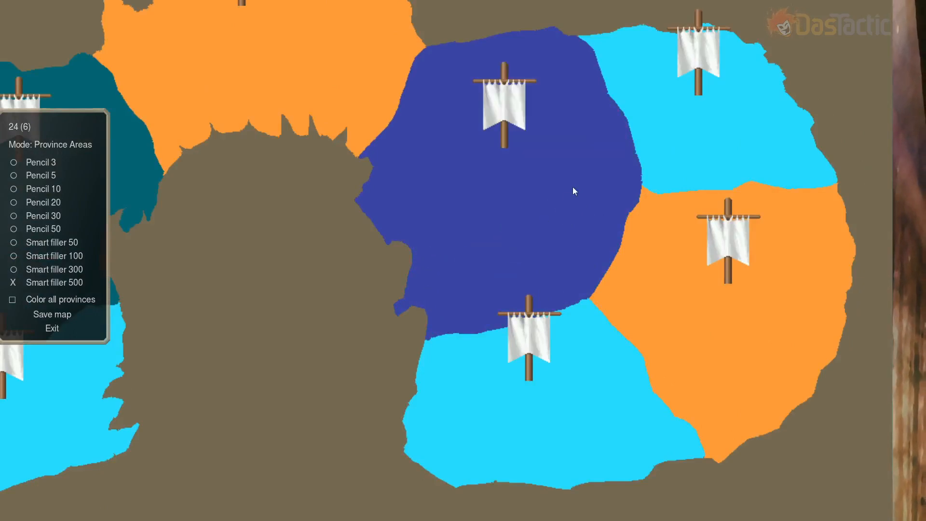
# Complete the areas of the southern light-blue, orange and northeastern light-blue provinces around the eastern dark-teal cave with Smart filler 500.
pyautogui.click(565, 399)
pyautogui.moveTo(564, 397)
pyautogui.mouseDown()
pyautogui.moveTo(448, 360)
pyautogui.moveTo(430, 430)
pyautogui.moveTo(471, 455)
pyautogui.moveTo(495, 456)
pyautogui.moveTo(459, 454)
pyautogui.moveTo(529, 441)
pyautogui.moveTo(546, 446)
pyautogui.moveTo(520, 452)
pyautogui.moveTo(615, 458)
pyautogui.mouseUp()
pyautogui.rightClick(690, 294)
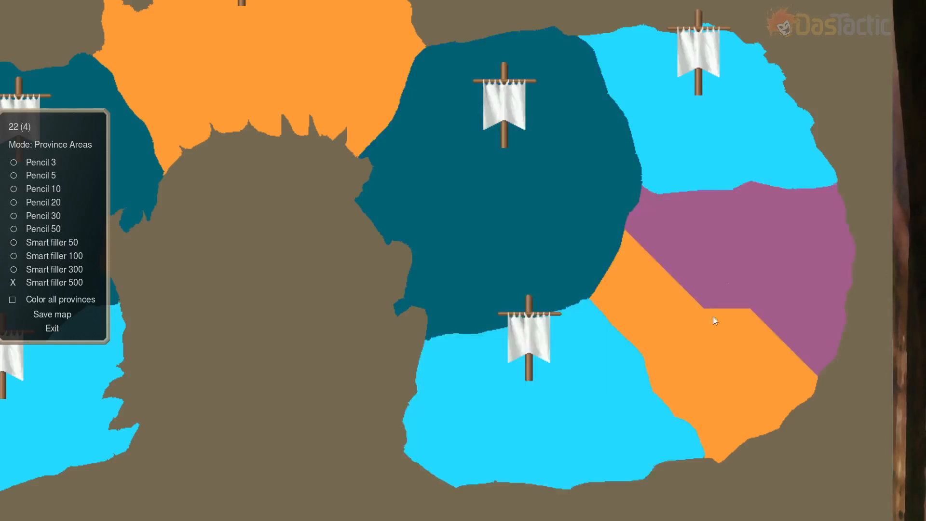
pyautogui.moveTo(731, 320)
pyautogui.mouseDown()
pyautogui.moveTo(769, 321)
pyautogui.moveTo(798, 361)
pyautogui.moveTo(791, 392)
pyautogui.moveTo(725, 435)
pyautogui.moveTo(616, 306)
pyautogui.moveTo(635, 251)
pyautogui.moveTo(752, 385)
pyautogui.mouseUp()
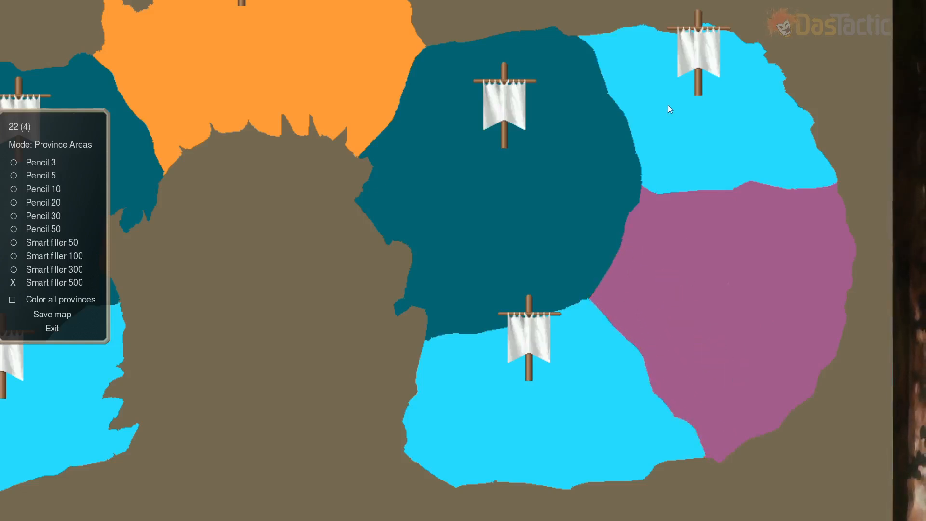
pyautogui.click(668, 105)
pyautogui.moveTo(708, 151)
pyautogui.mouseDown()
pyautogui.moveTo(662, 178)
pyautogui.moveTo(749, 161)
pyautogui.moveTo(812, 176)
pyautogui.moveTo(760, 102)
pyautogui.mouseUp()
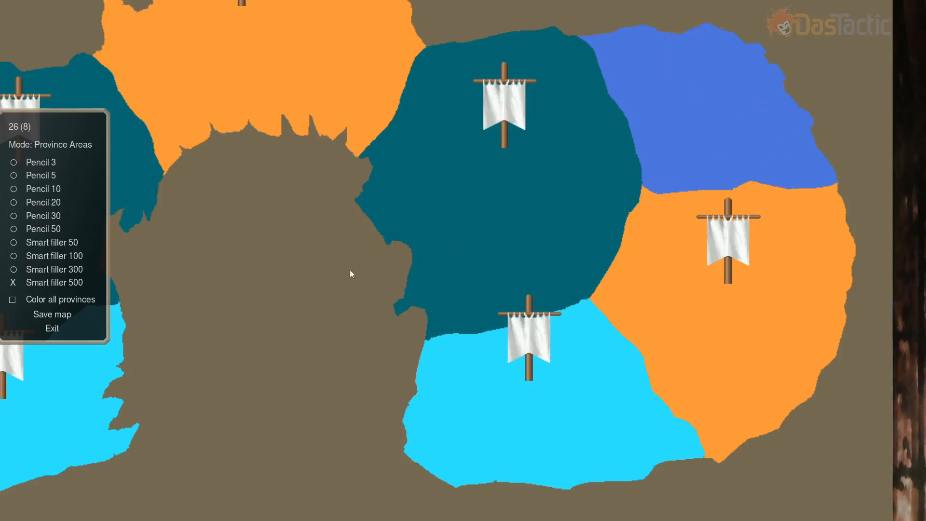
# Cycle through the provinces across the whole cave plane to verify that each area is completely filled.
pyautogui.scroll(-3, 310, 241)
pyautogui.scroll(-2, 320, 243)
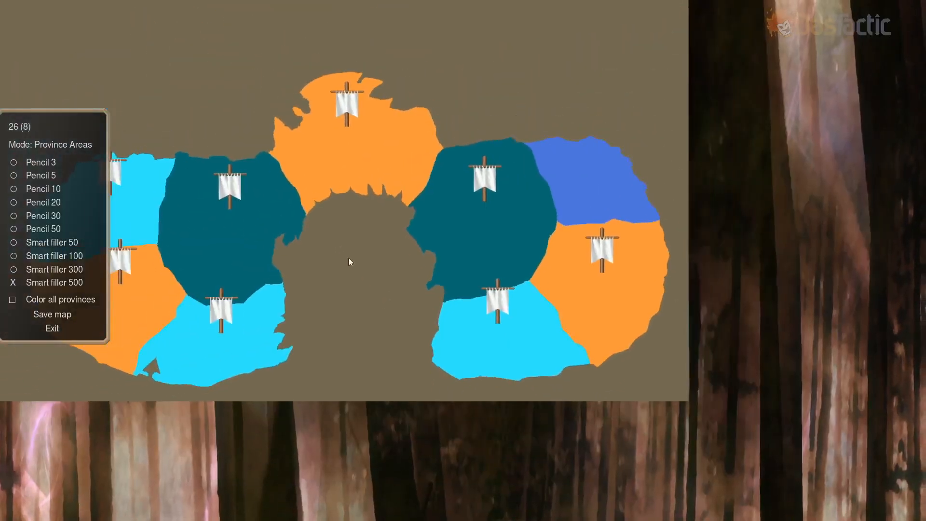
pyautogui.press('n')
pyautogui.press('n')
pyautogui.press('n')
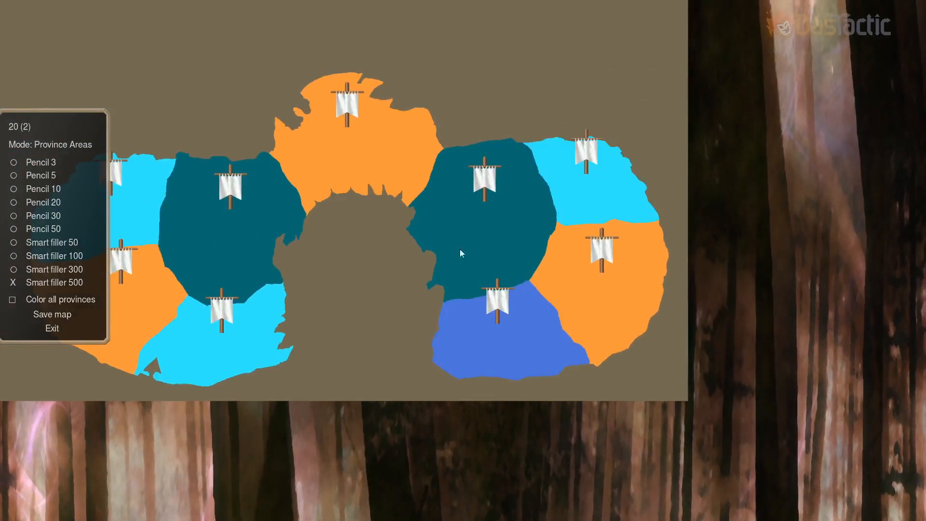
pyautogui.click(482, 249)
pyautogui.moveTo(411, 272); pyautogui.dragTo(507, 386)
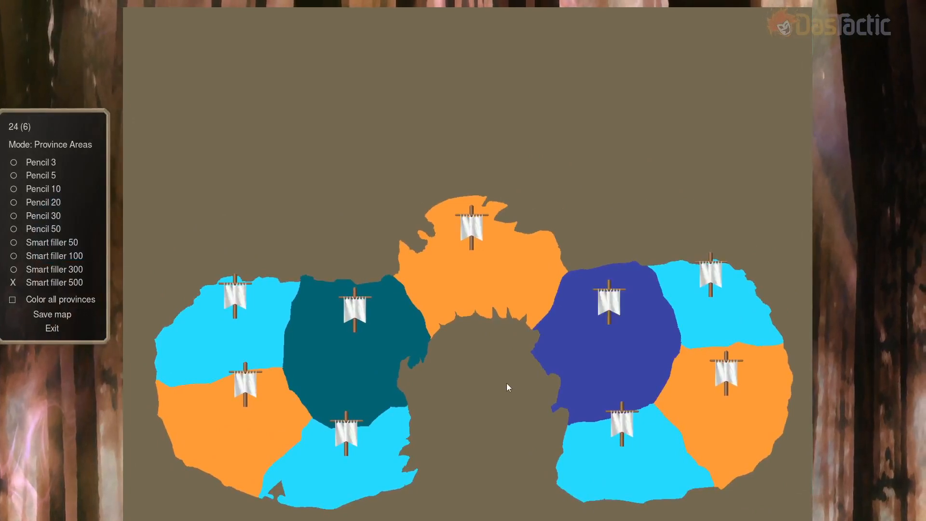
# Switch the map editor back to Neighbors mode and save the map as Test.
pyautogui.click(70, 147)
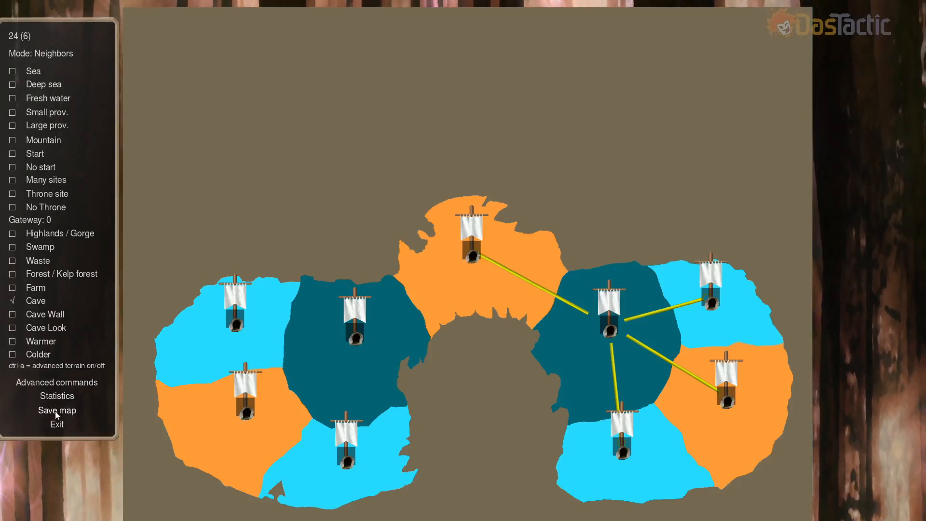
pyautogui.click(68, 412)
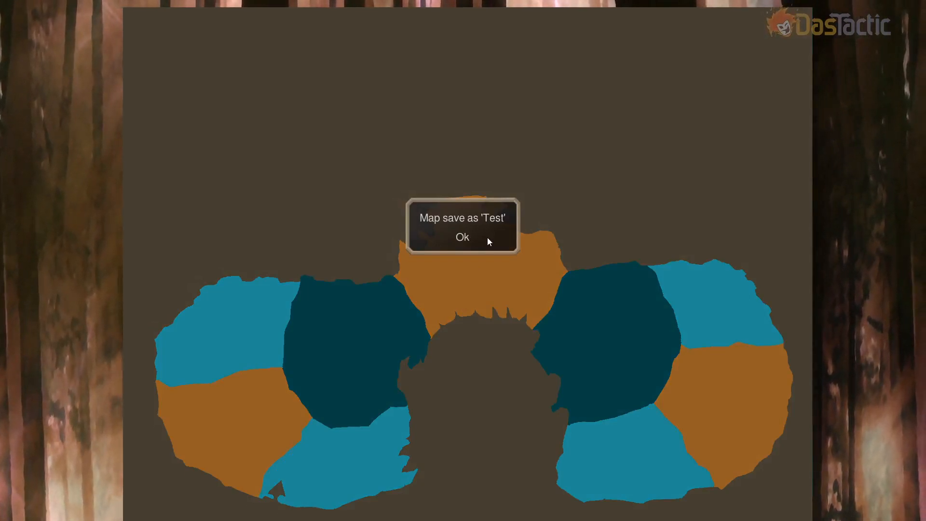
pyautogui.click(463, 238)
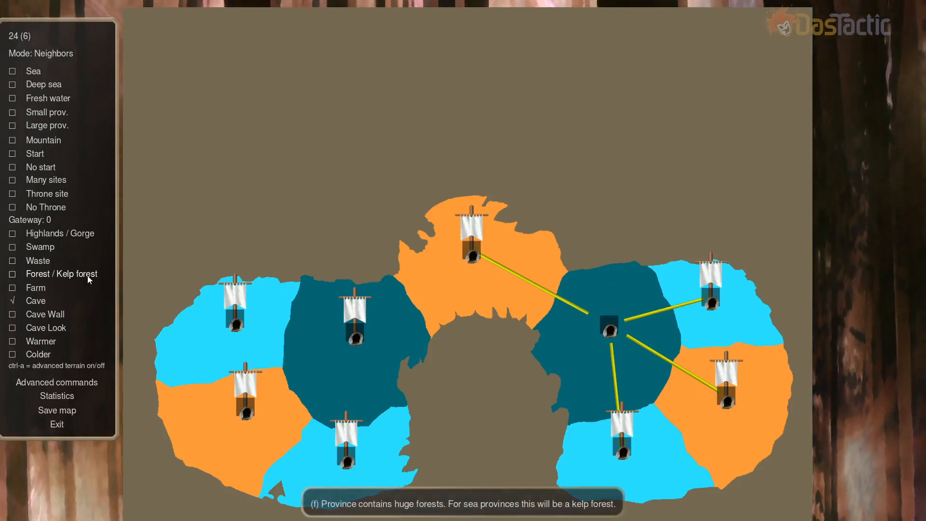
# Assign gateway number 1 to the northern orange cave province and save the map as Test.
pyautogui.click(39, 221)
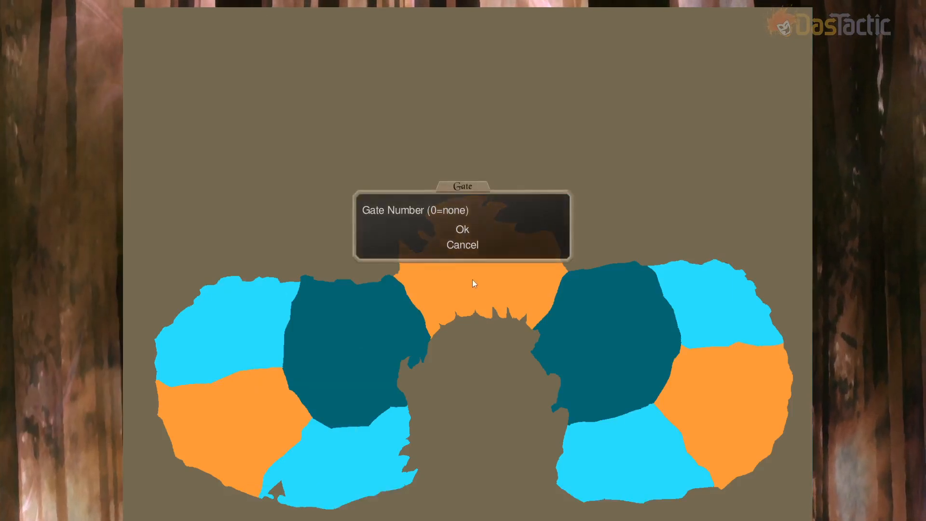
pyautogui.click(466, 245)
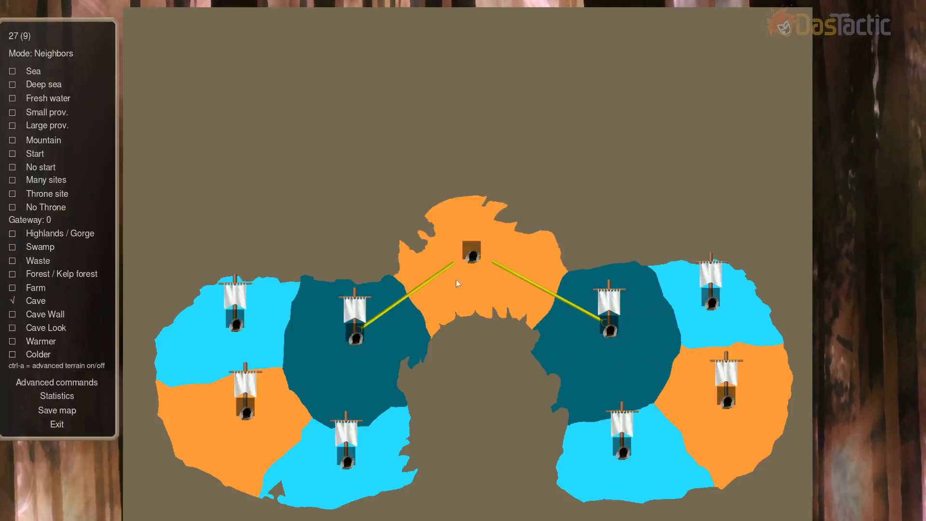
pyautogui.click(43, 221)
pyautogui.click(483, 212)
pyautogui.write('1')
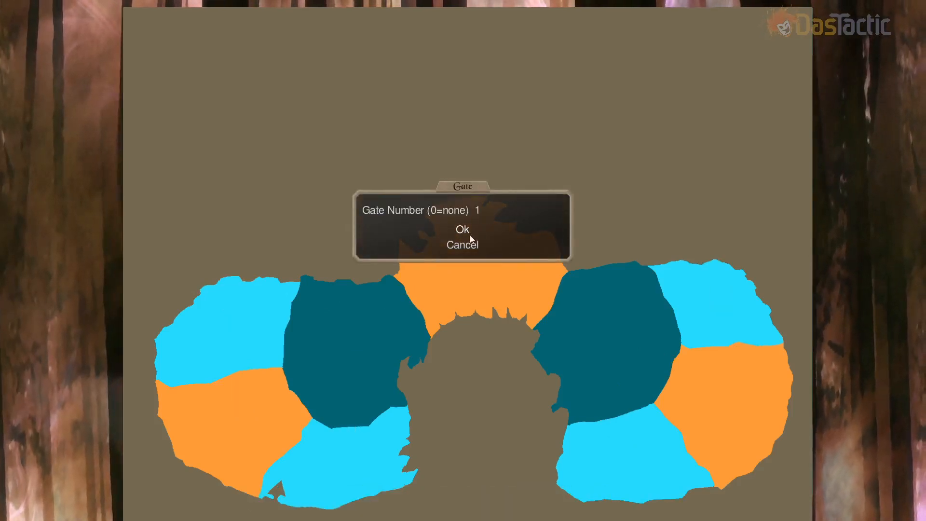
pyautogui.click(463, 230)
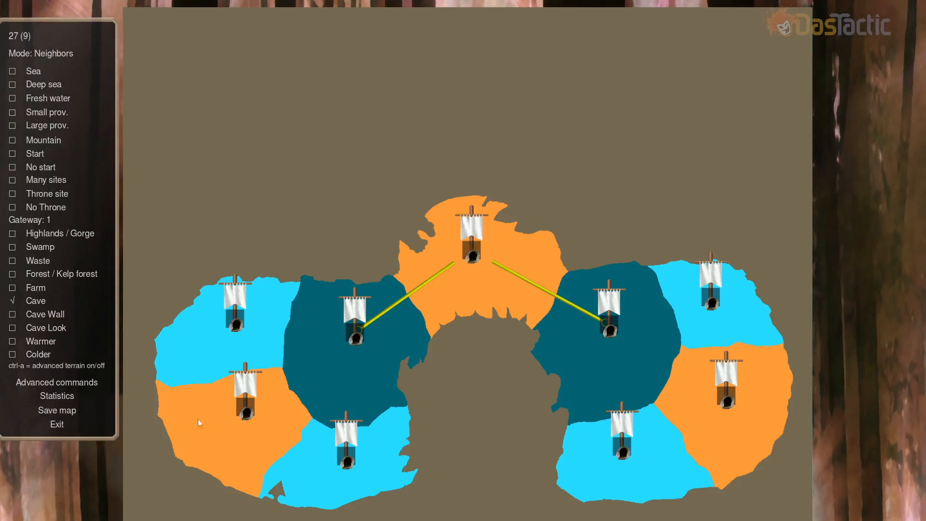
pyautogui.click(70, 411)
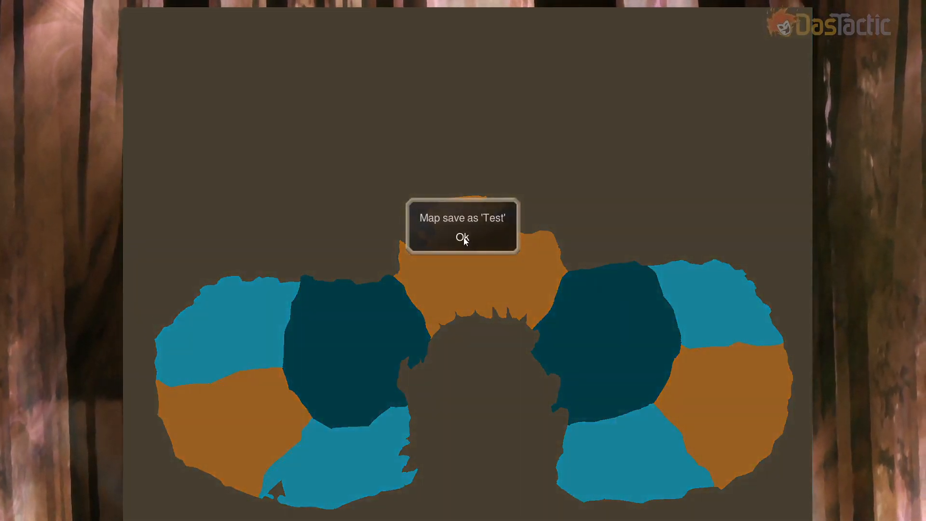
pyautogui.click(464, 241)
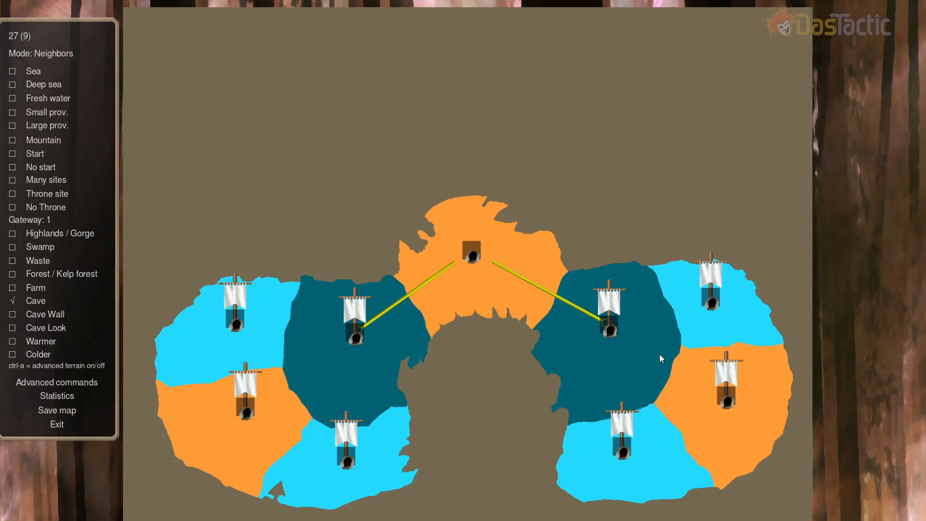
# Save the map as Test and exit the map editor.
pyautogui.hotkey('alt', 'Tab')
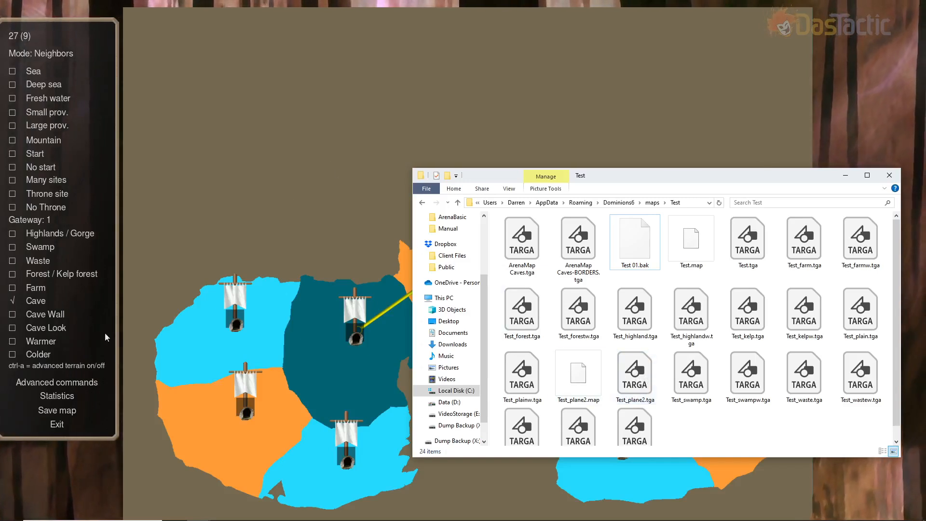
pyautogui.click(57, 411)
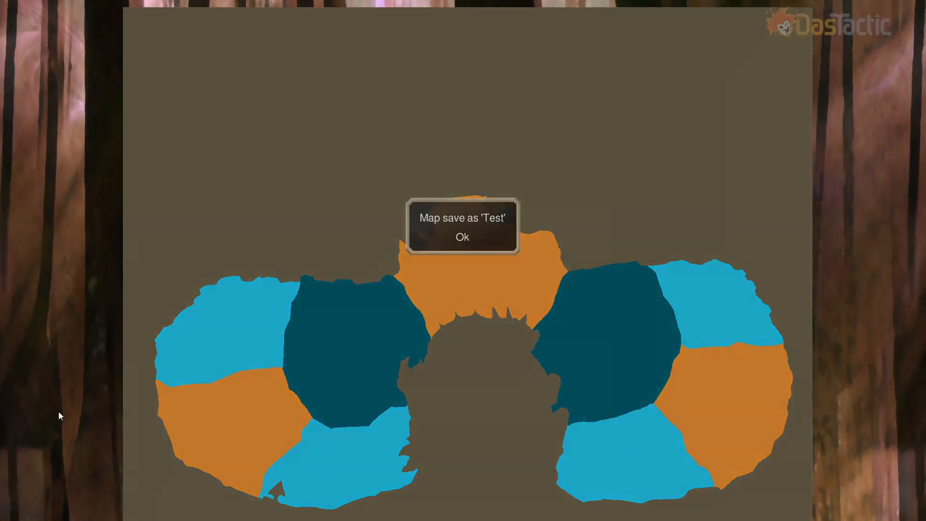
pyautogui.click(462, 237)
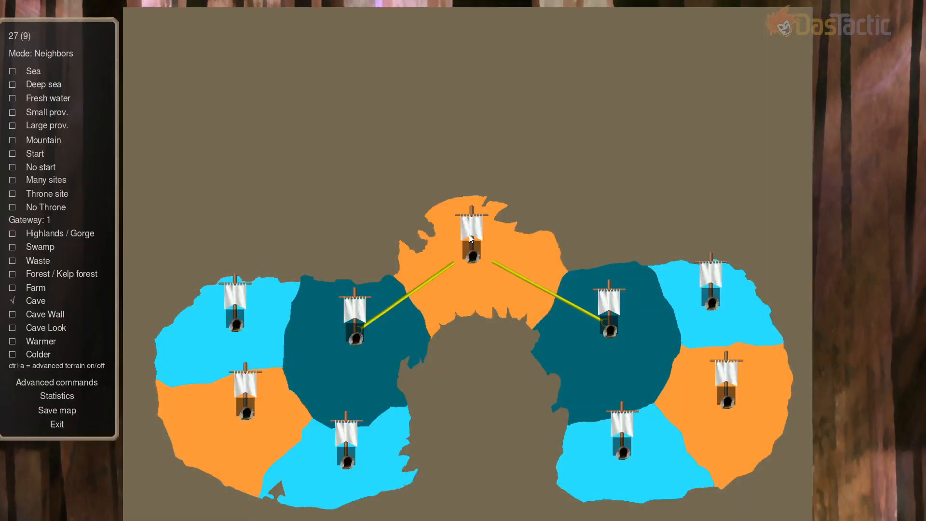
pyautogui.click(57, 424)
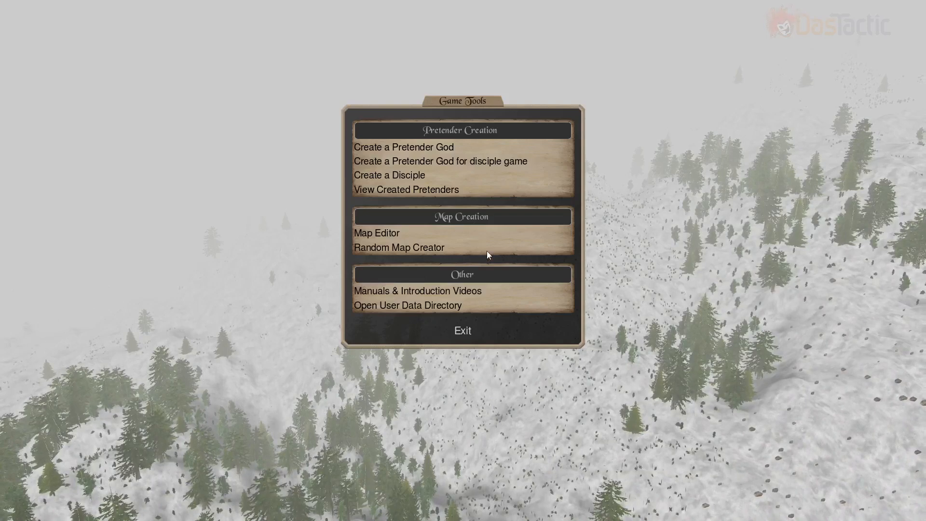
# Switch to File Explorer and inspect the cave plane image Test_plane2.tga in IrfanView.
pyautogui.hotkey('alt', 'Tab')
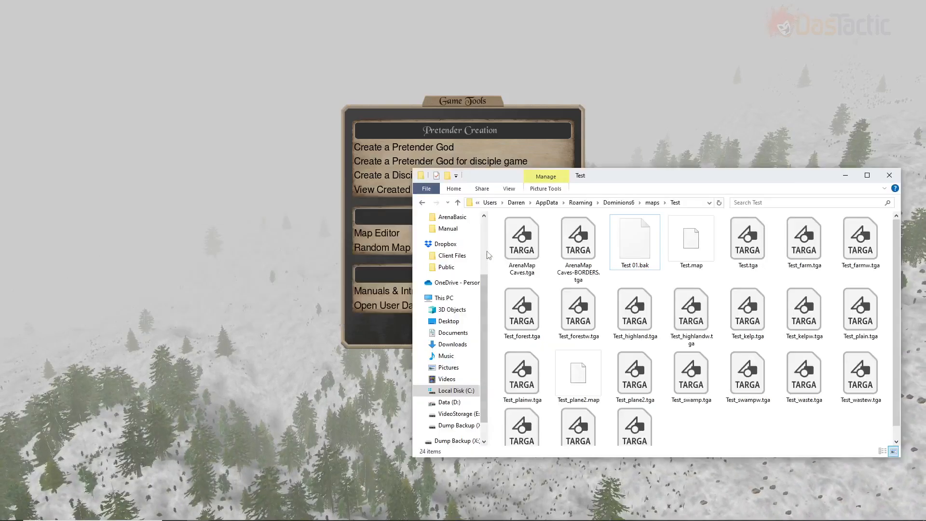
pyautogui.click(584, 243)
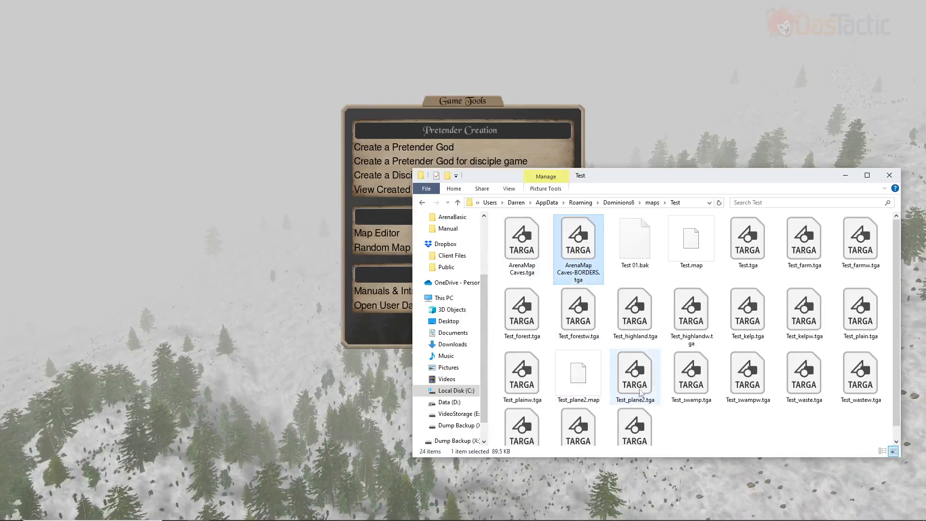
pyautogui.rightClick(635, 374)
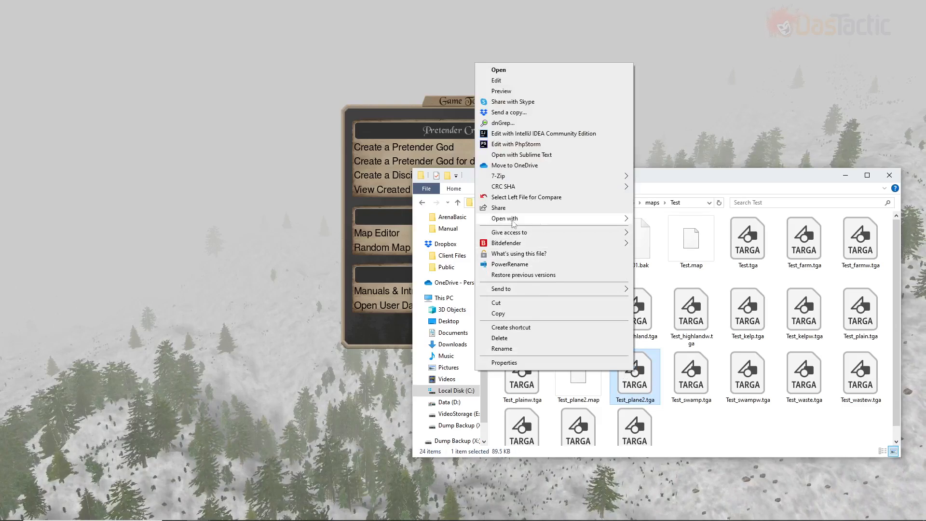
pyautogui.moveTo(513, 220)
pyautogui.click(673, 252)
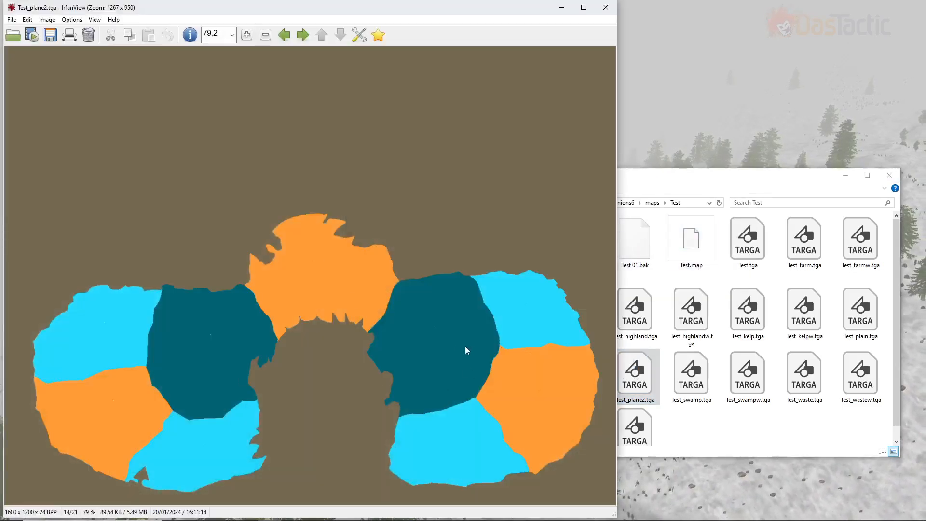
pyautogui.click(606, 7)
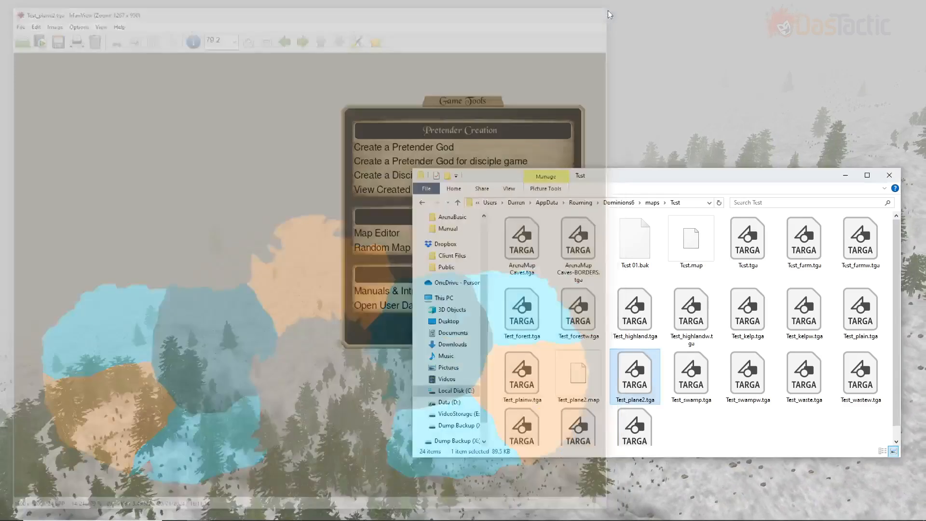
# Copy the name of Test_plane2.tga and delete that image from the Test map folder.
pyautogui.click(642, 403)
pyautogui.hotkey('ctrl', 'c')
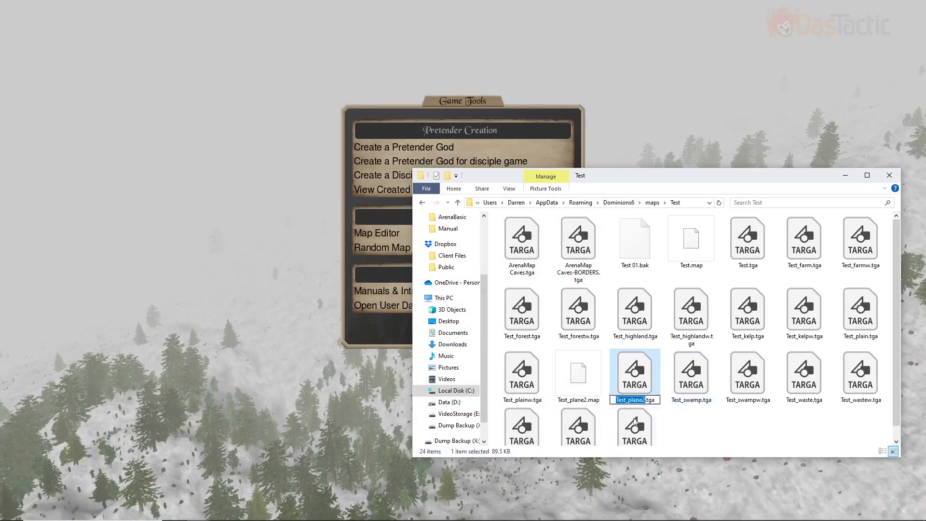
pyautogui.click(675, 434)
pyautogui.click(640, 382)
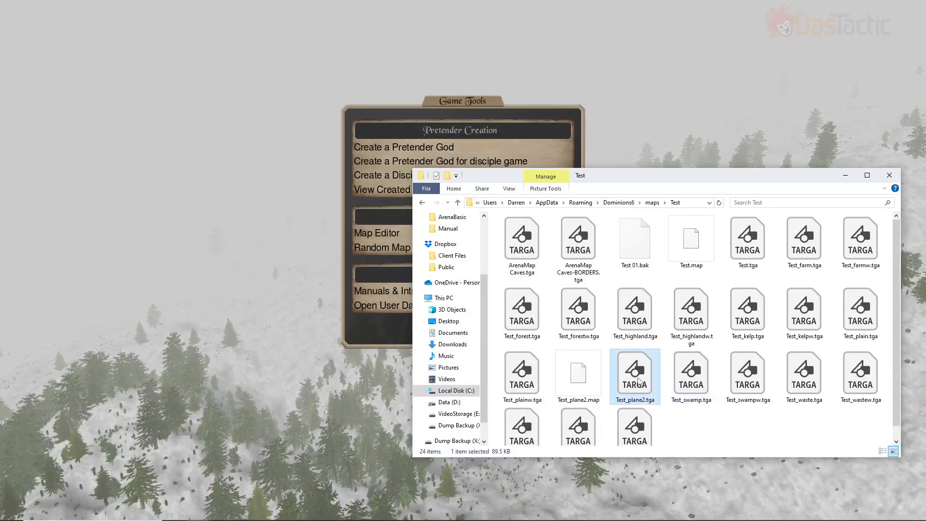
pyautogui.press('Delete')
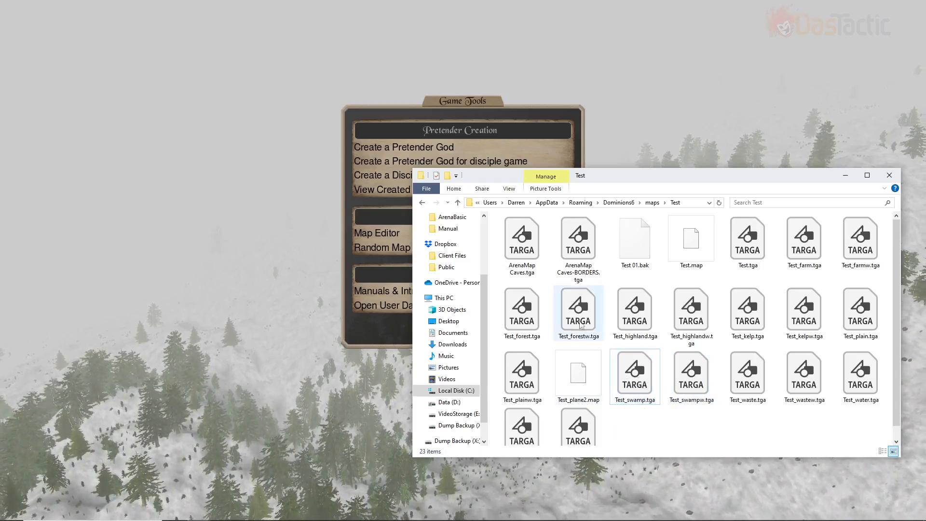
# Rename ArenaMap Caves.tga as Test_plane2.tga.
pyautogui.click(527, 269)
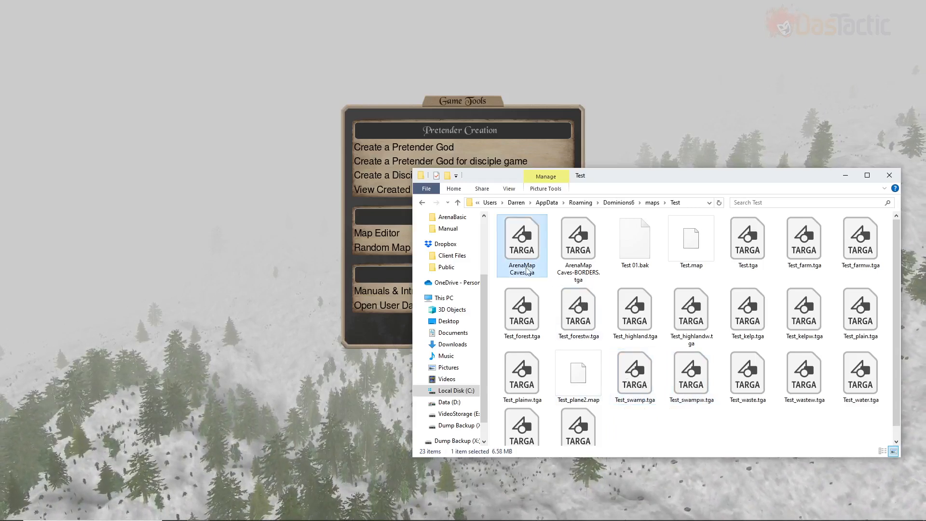
pyautogui.click(527, 269)
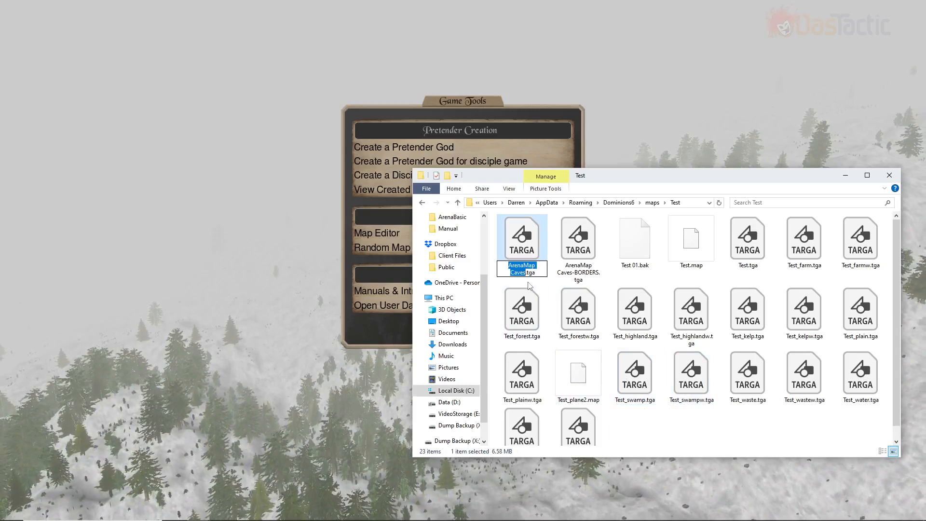
pyautogui.hotkey('ctrl', 'v')
pyautogui.press('Return')
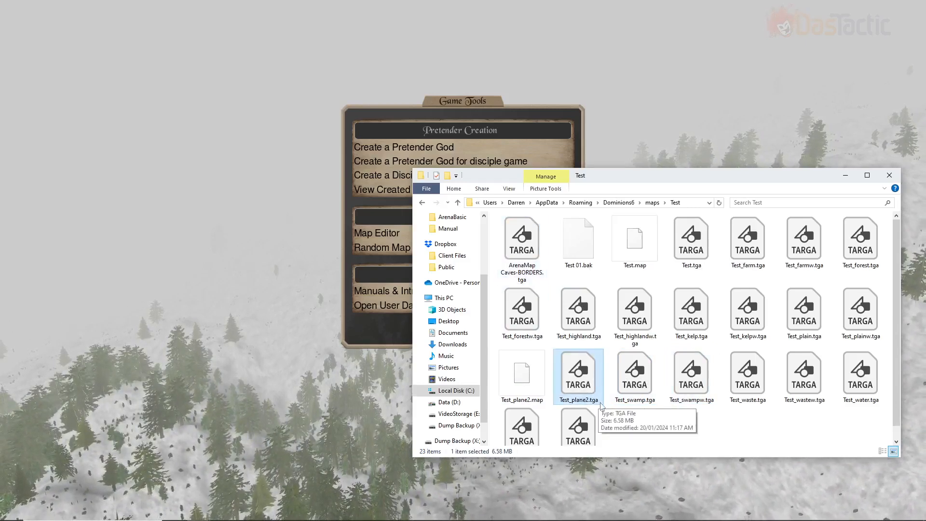
# Delete the leftover files ArenaMap Caves-BORDERS.tga and Test 01.bak from the Test map folder.
pyautogui.click(526, 250)
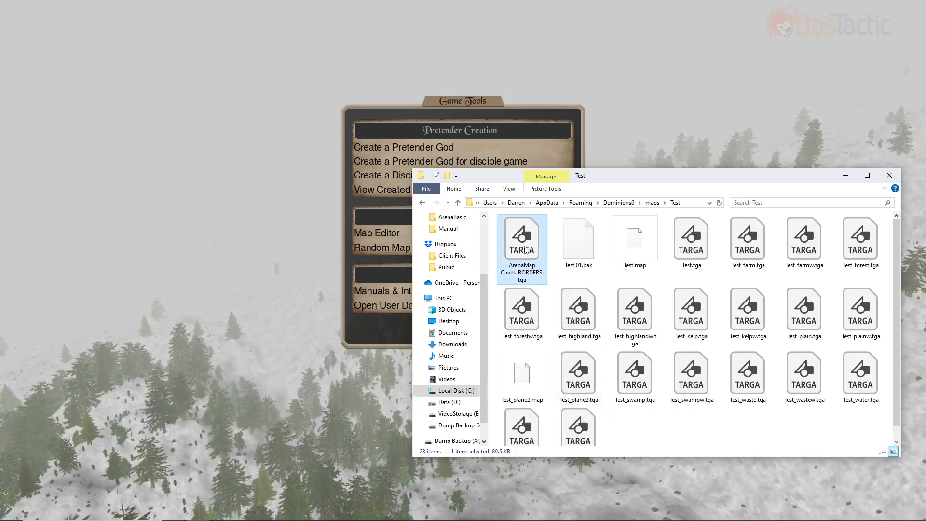
pyautogui.press('Delete')
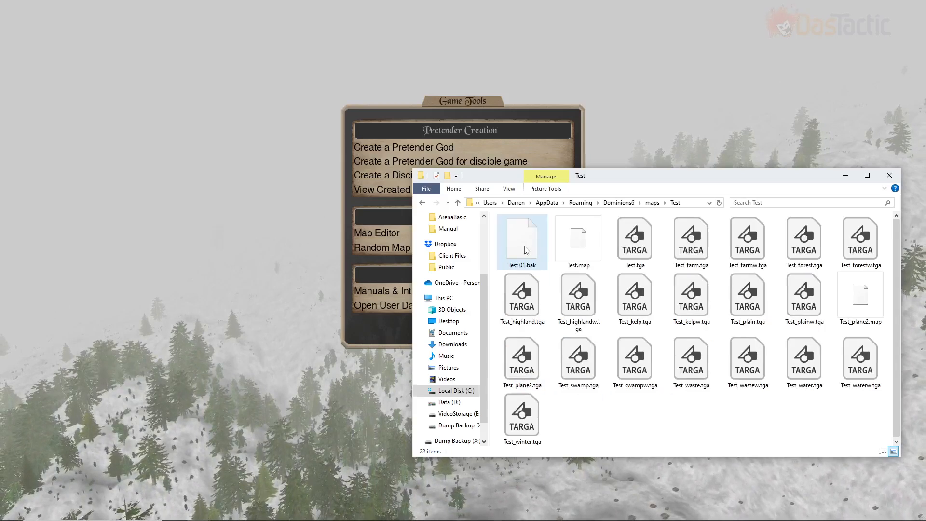
pyautogui.click(526, 250)
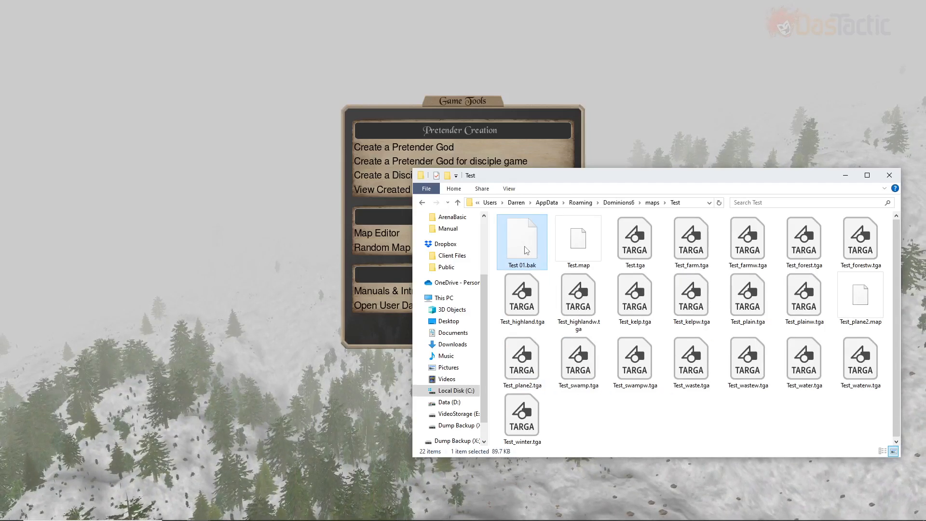
pyautogui.press('Delete')
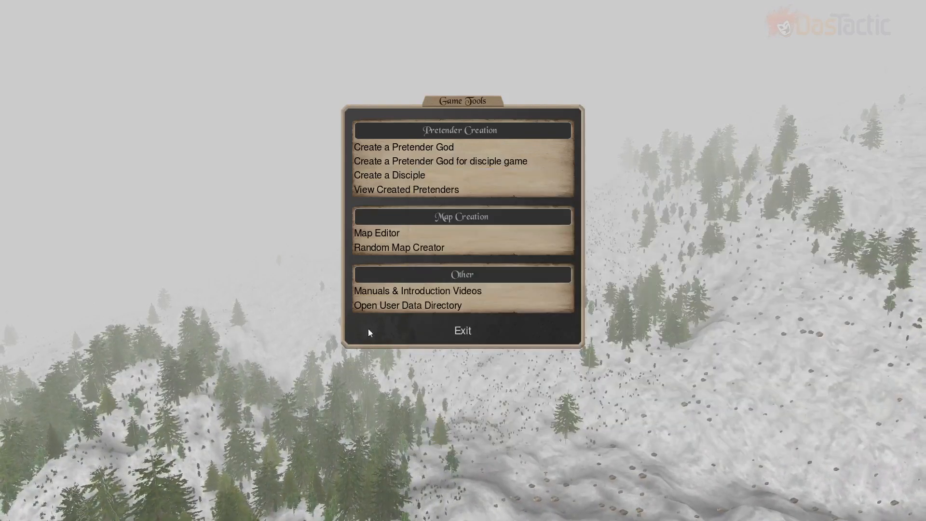
# Return to Dominions 6, leave the game tools and start a new world with Test Map as the loaded map.
pyautogui.click(356, 334)
pyautogui.click(466, 335)
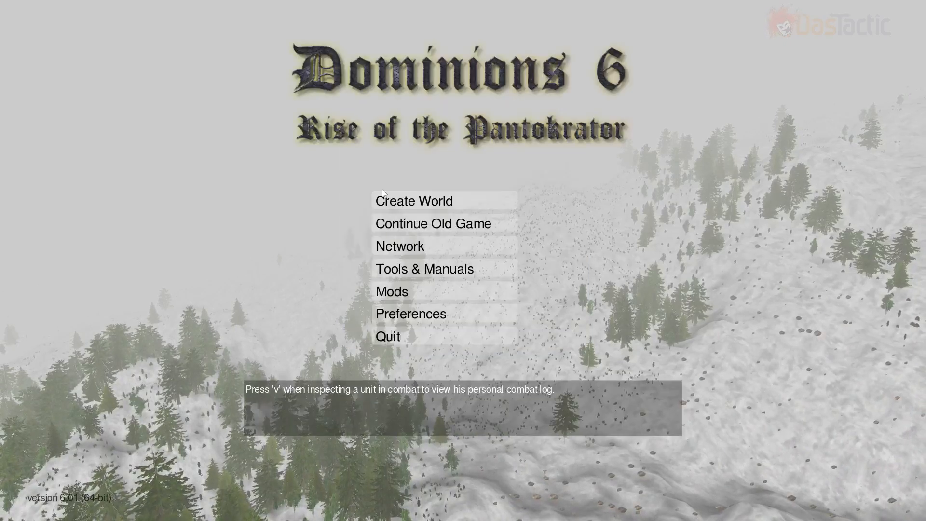
pyautogui.click(415, 203)
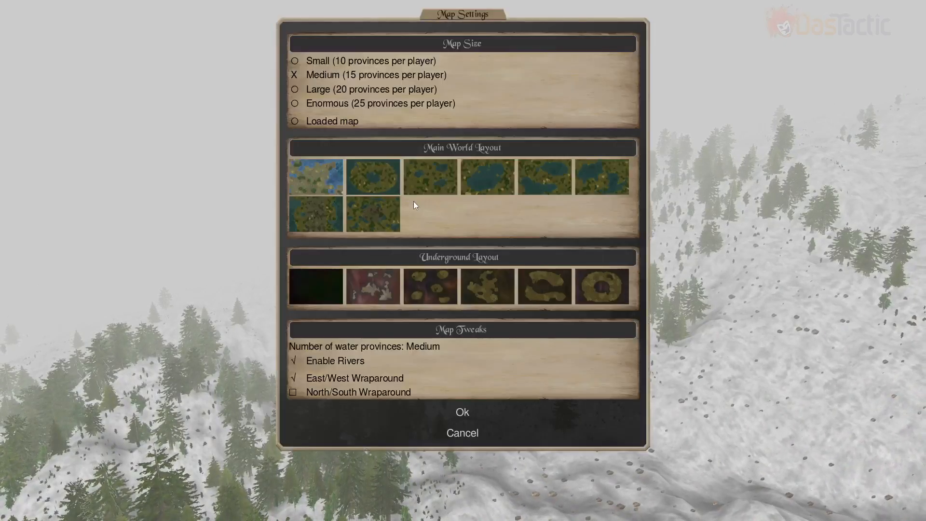
pyautogui.click(327, 120)
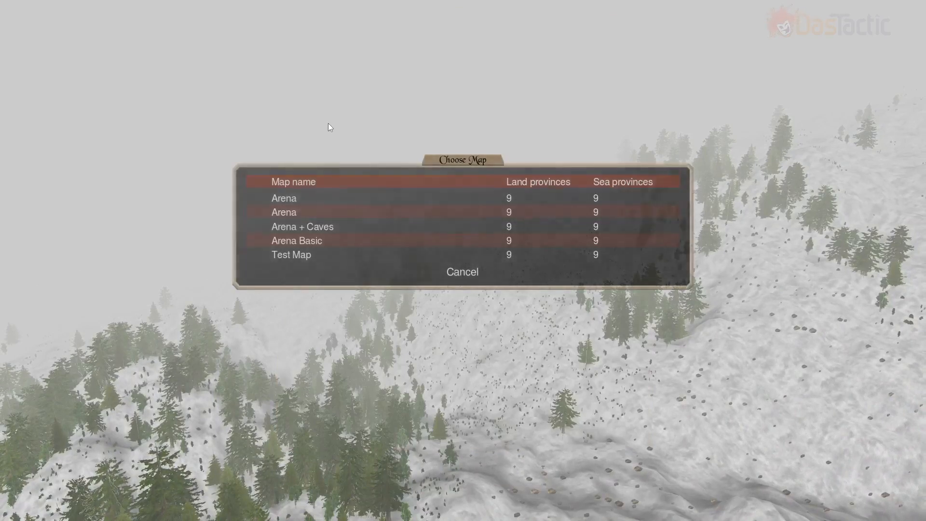
pyautogui.click(300, 259)
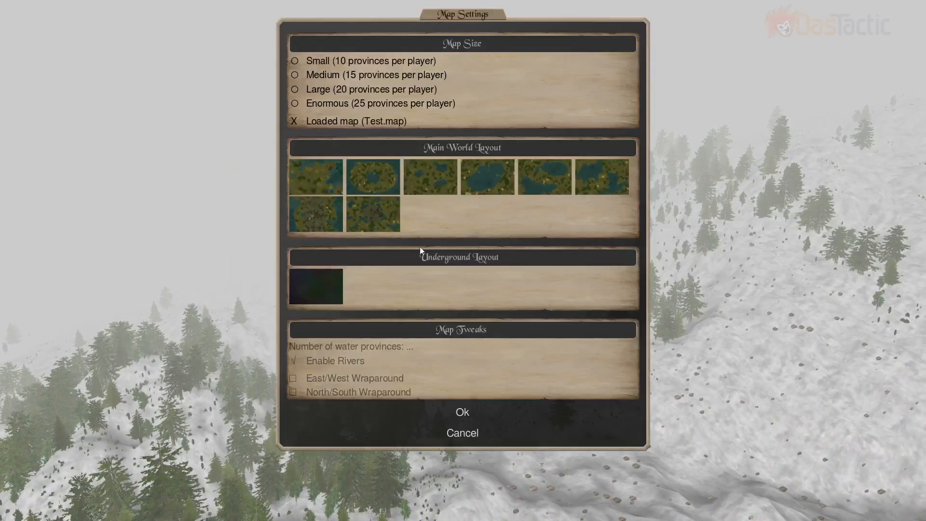
# Name the new game Test and set it in the Middle Ages.
pyautogui.click(462, 414)
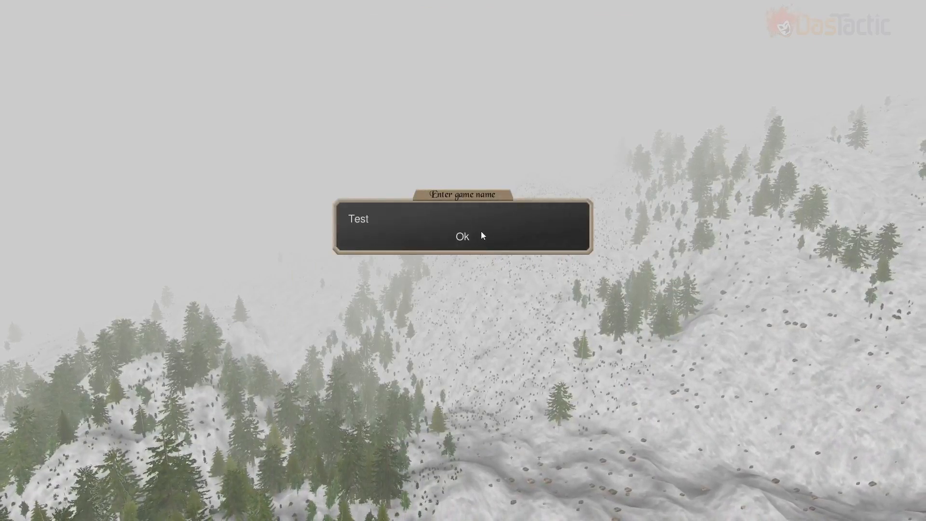
pyautogui.click(462, 237)
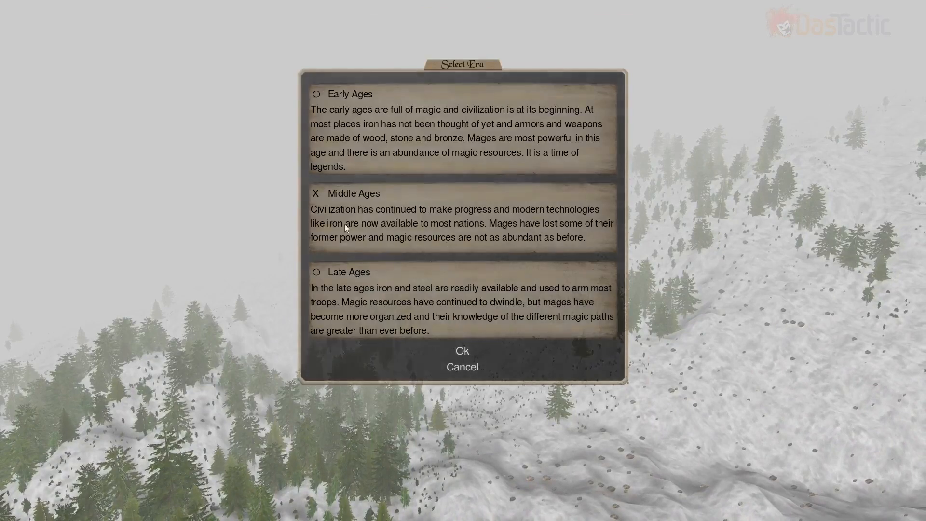
pyautogui.click(462, 352)
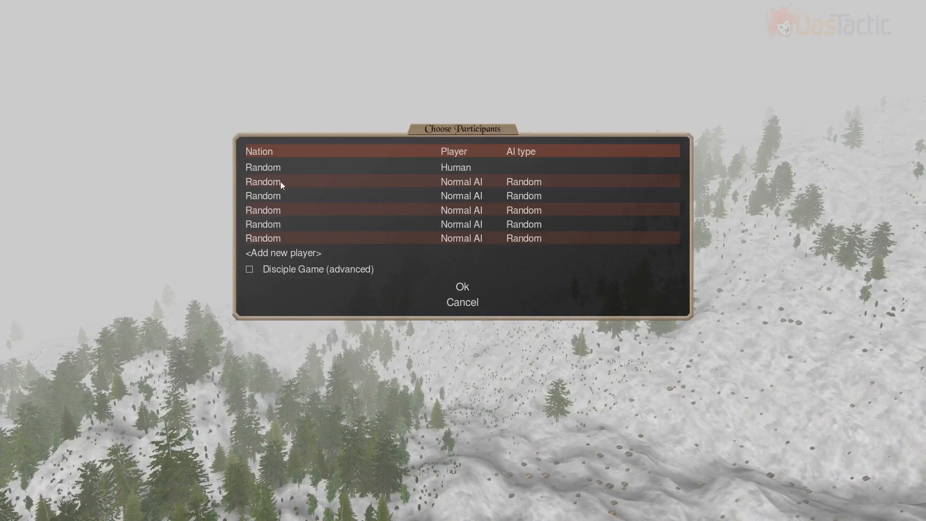
# Remove the surplus AI players so that one human and one Normal AI participant remain.
pyautogui.click(332, 207)
pyautogui.click(332, 207)
pyautogui.click(332, 210)
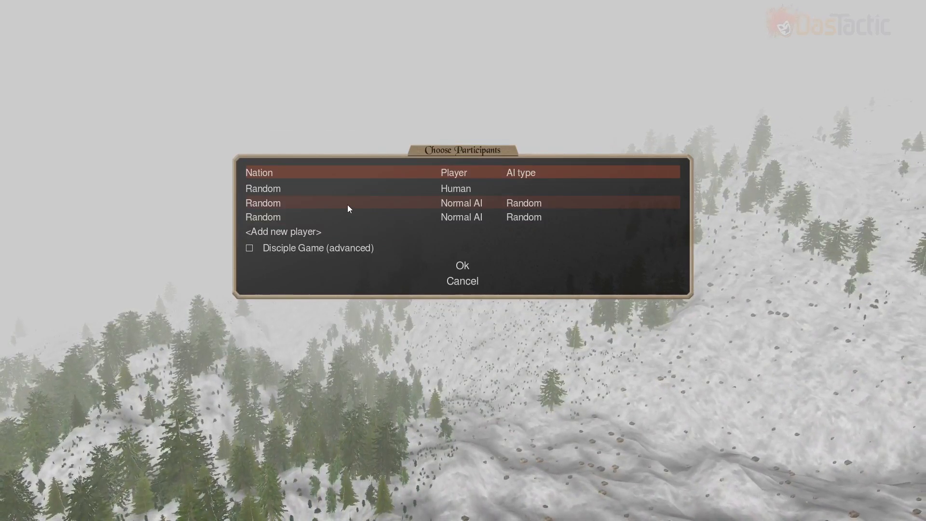
pyautogui.rightClick(348, 204)
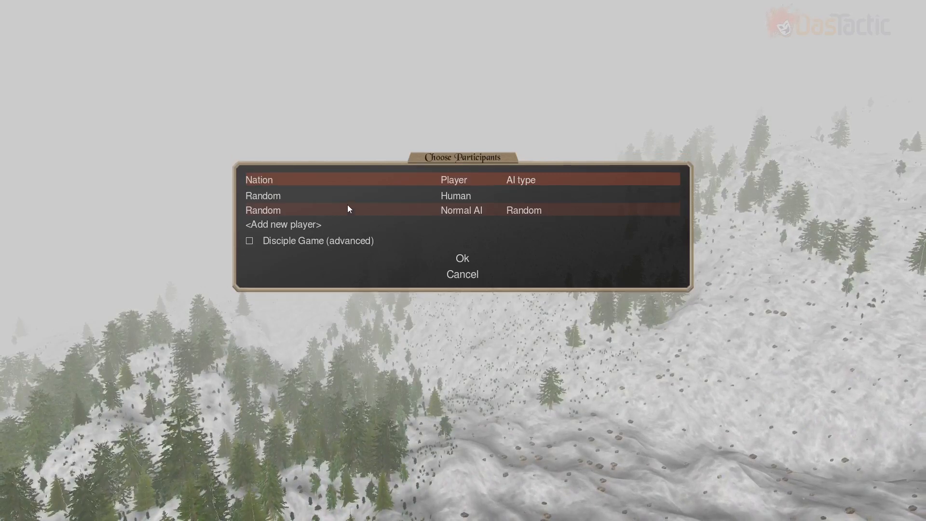
# Assign Agartha, Golem Cult to the human player and Abysia, Blood and Fire to the AI player.
pyautogui.click(273, 191)
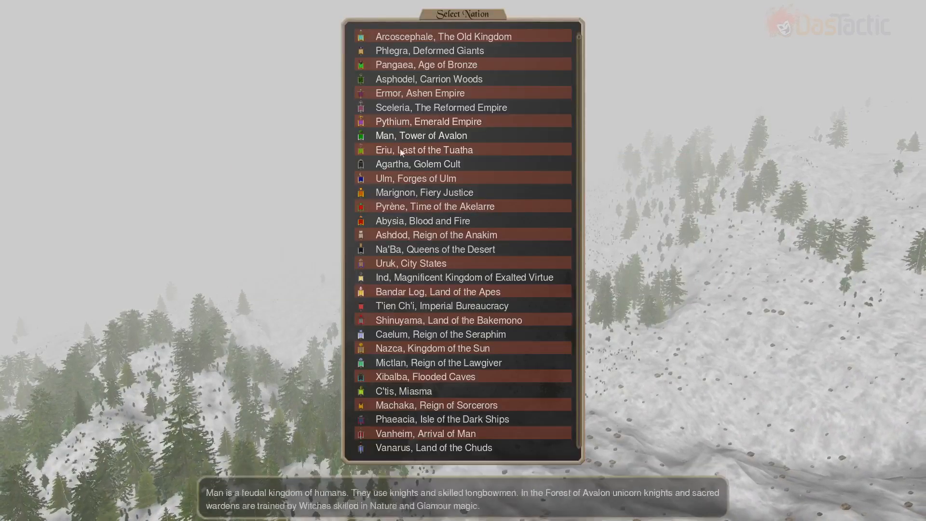
pyautogui.click(396, 164)
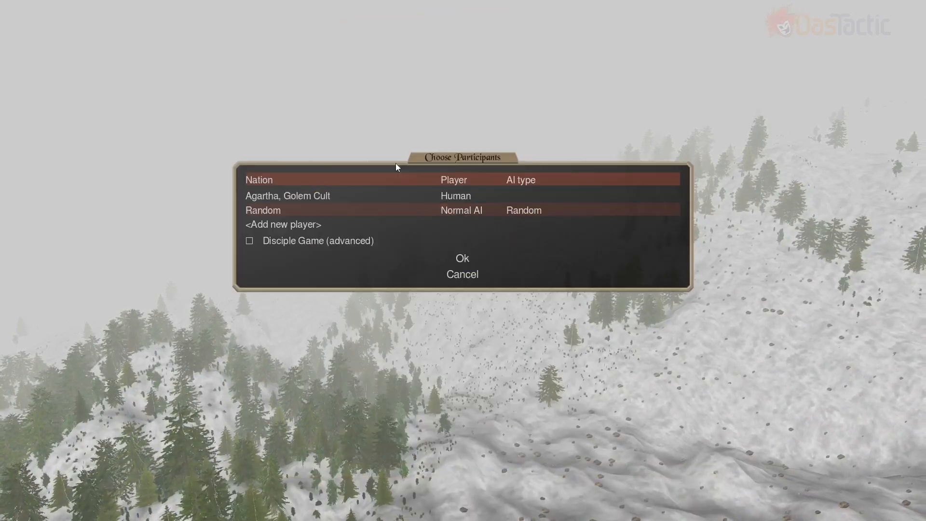
pyautogui.click(274, 210)
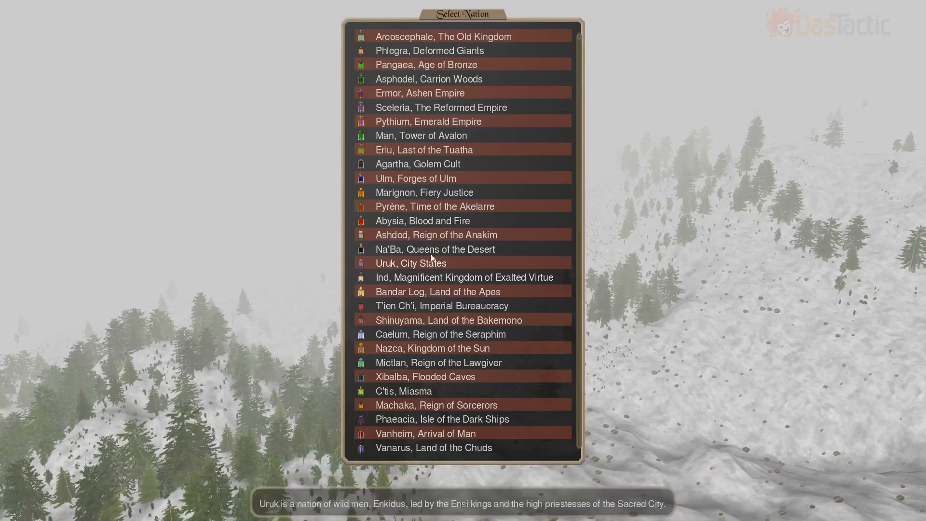
pyautogui.click(429, 221)
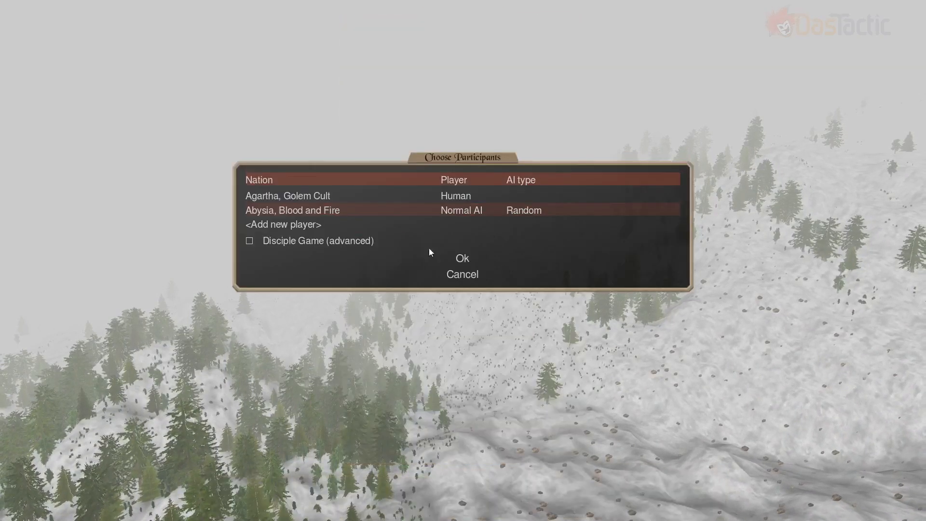
pyautogui.click(463, 259)
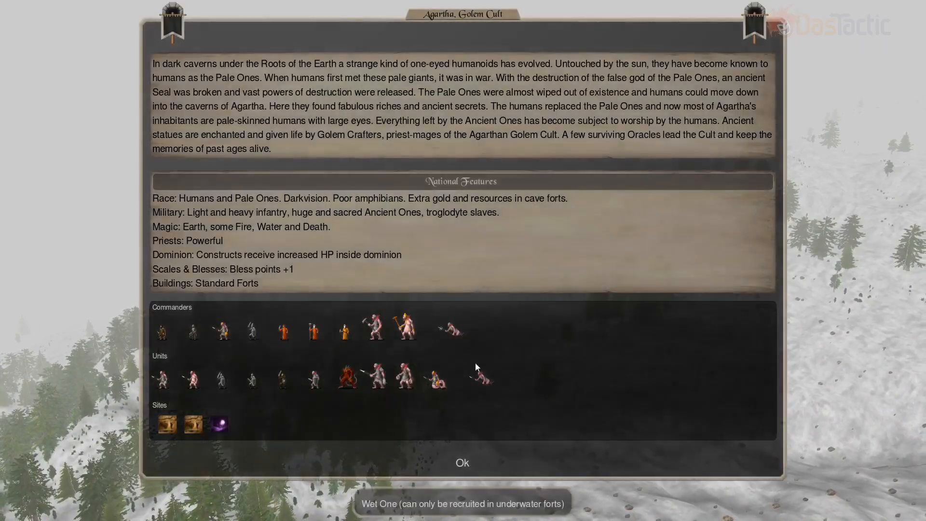
# Accept the Agartha nation, its god and name, and the default game settings, and start the Test game past the opening messages.
pyautogui.click(460, 462)
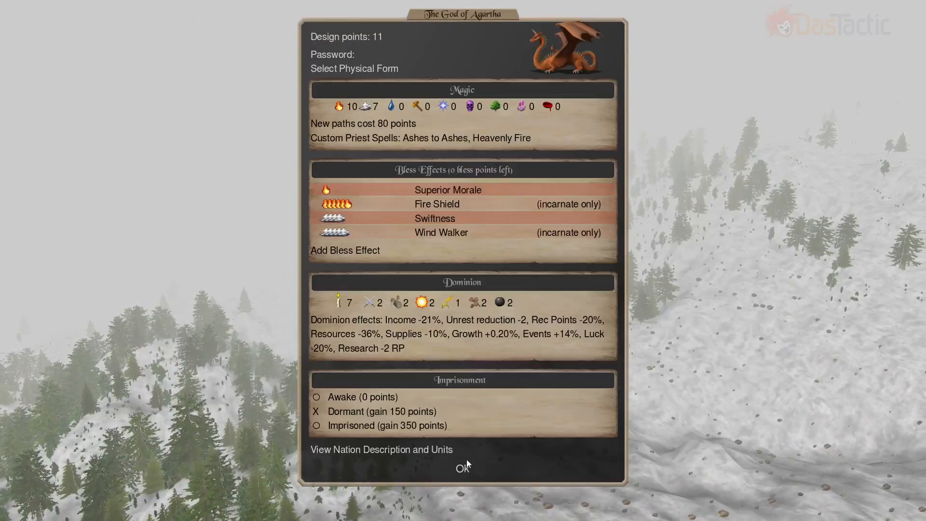
pyautogui.click(464, 466)
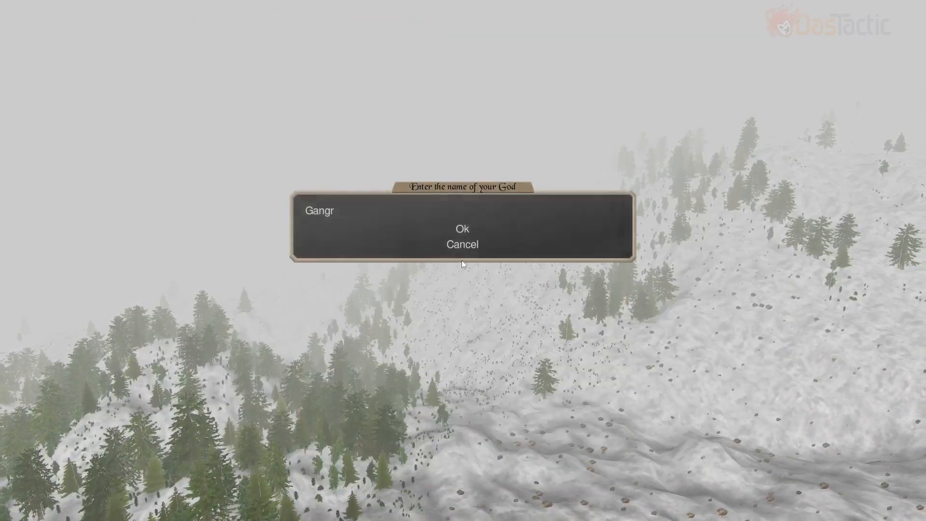
pyautogui.click(463, 231)
pyautogui.click(465, 236)
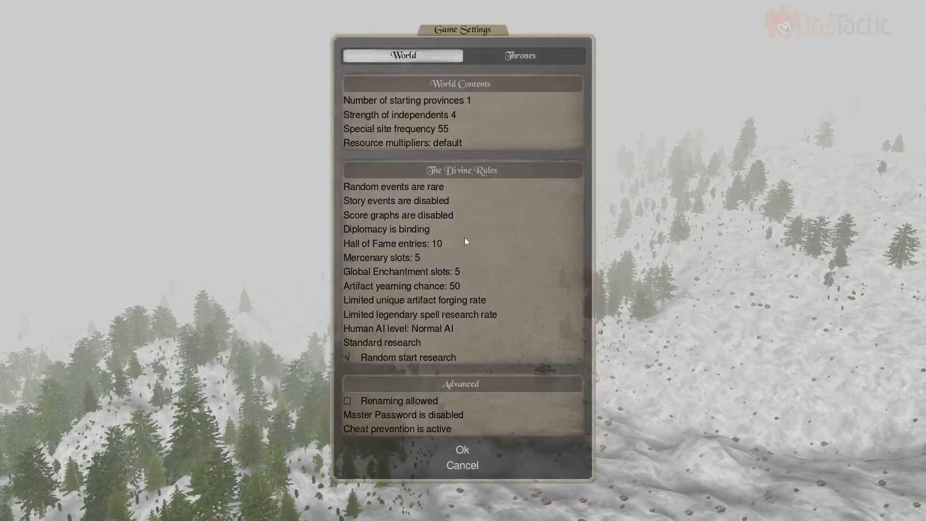
pyautogui.click(463, 450)
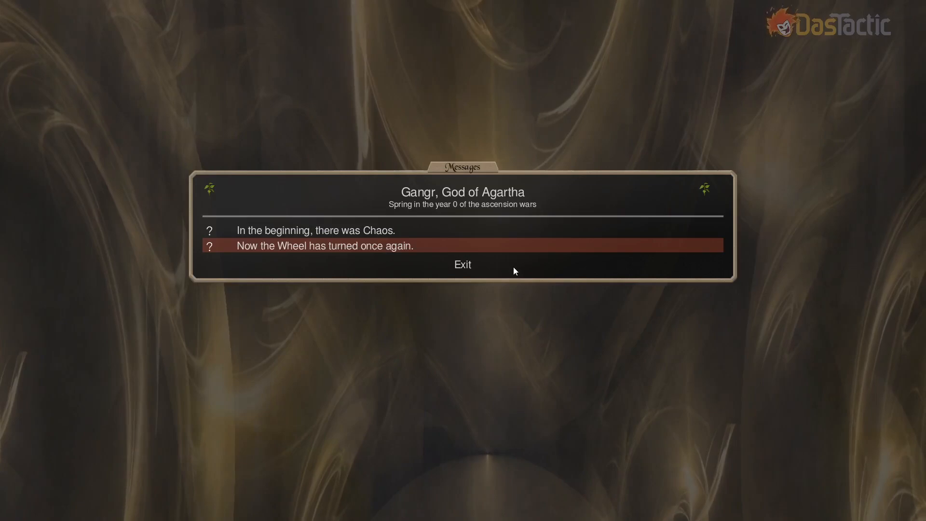
pyautogui.click(462, 264)
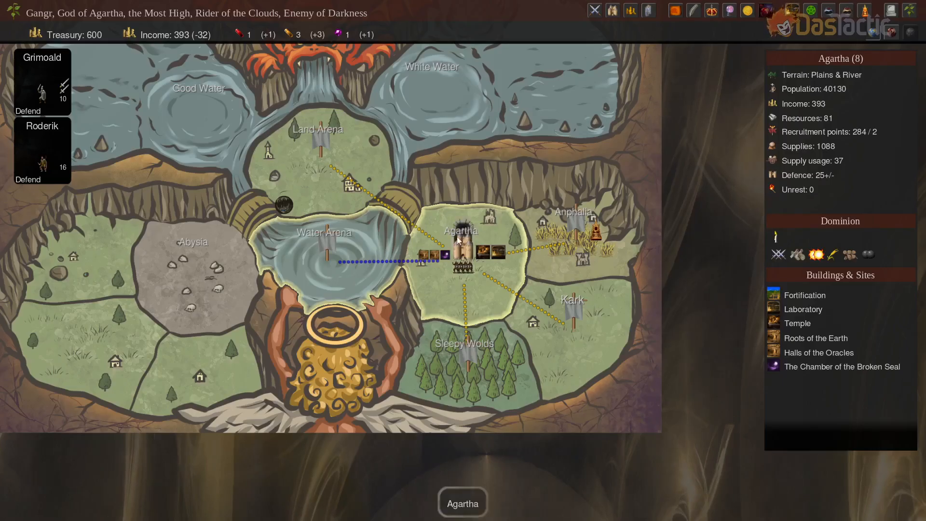
# Follow the Land Arena gateway to the cave plane and examine the Underspring province and the surrounding cave artwork.
pyautogui.click(284, 205)
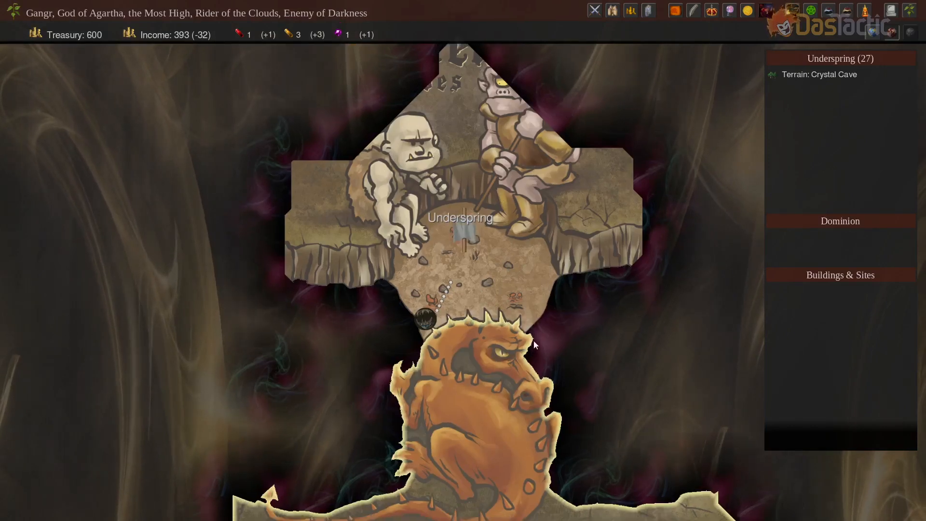
pyautogui.moveTo(534, 340); pyautogui.dragTo(557, 190)
pyautogui.moveTo(525, 256); pyautogui.dragTo(499, 333)
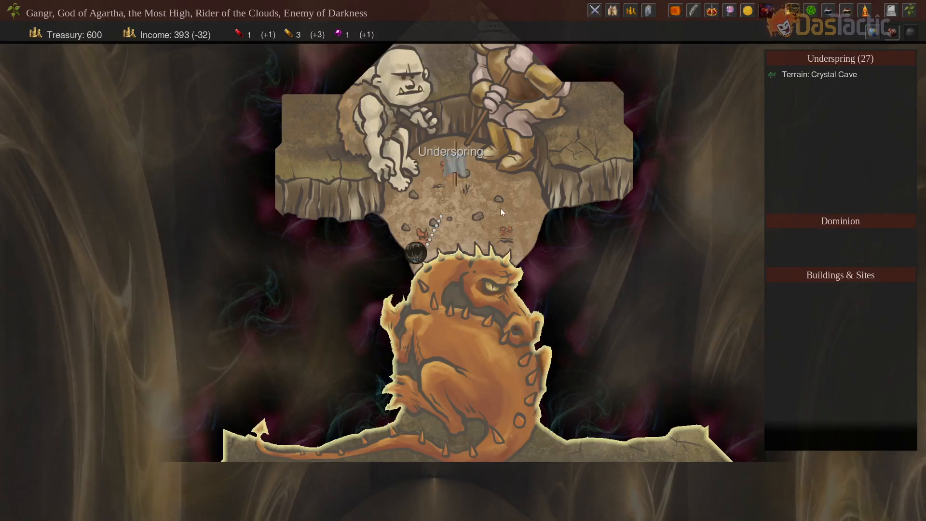
pyautogui.press('Escape')
pyautogui.press('Escape')
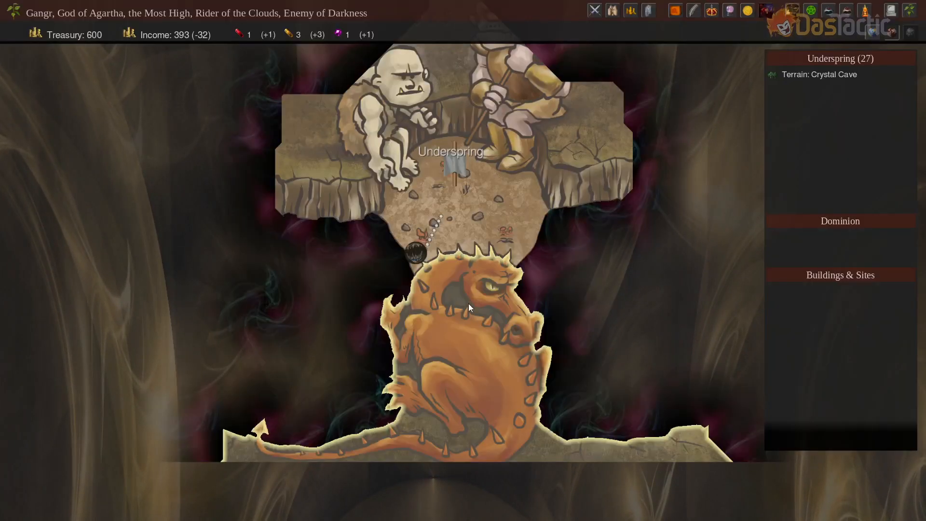
# Return through the Underspring gateway to the surface plane and quit the test game without saving.
pyautogui.click(419, 257)
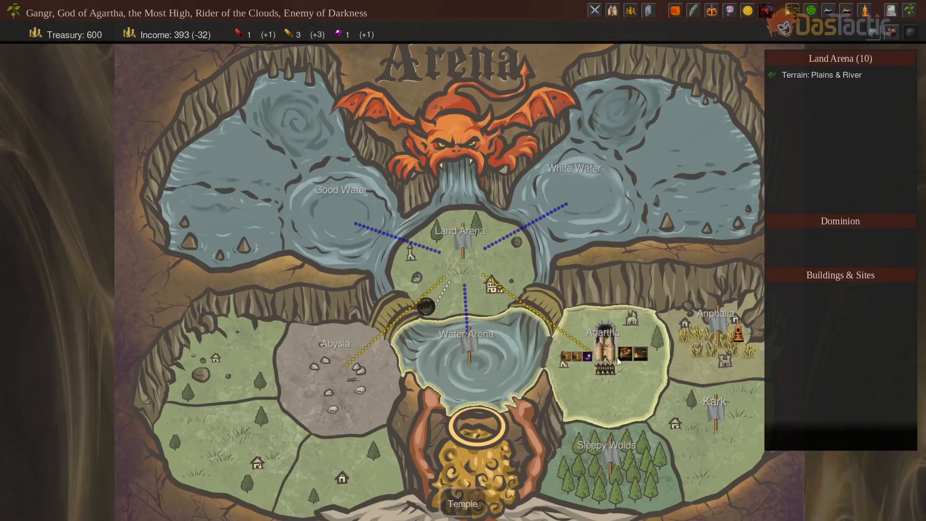
pyautogui.press('Escape')
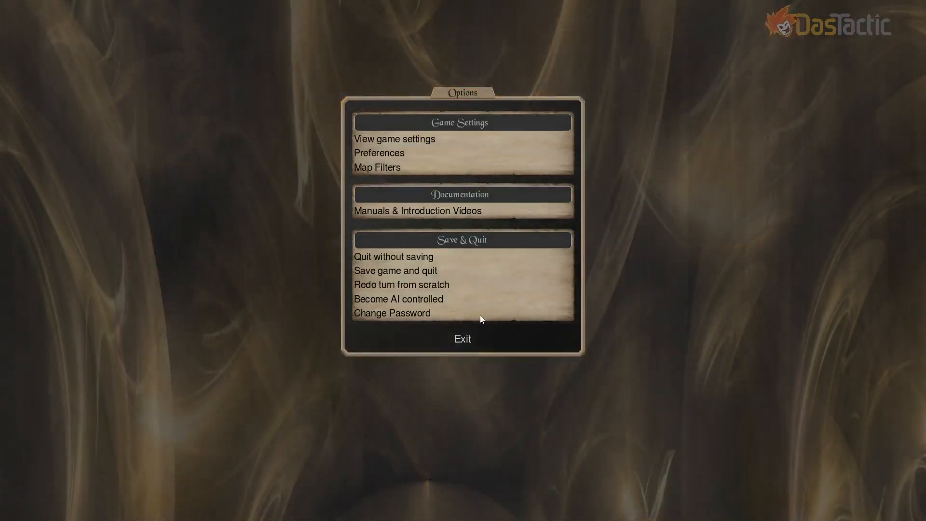
pyautogui.click(419, 257)
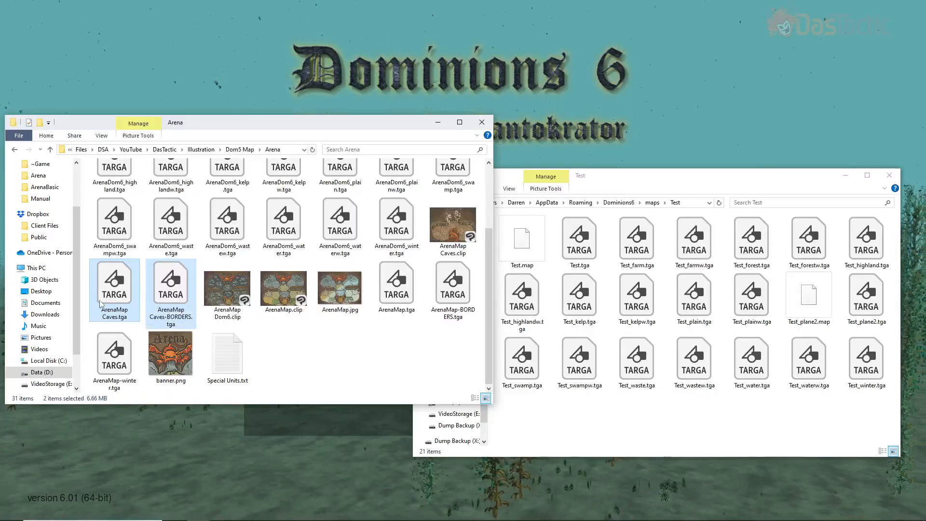
# Copy ArenaMap Caves.tga and ArenaMap Caves-BORDERS.tga into the Test map folder and delete Test_plane2.tga there.
pyautogui.keyDown('ctrl'); pyautogui.click(171, 289); pyautogui.keyUp('ctrl')
pyautogui.moveTo(171, 290); pyautogui.dragTo(555, 425)
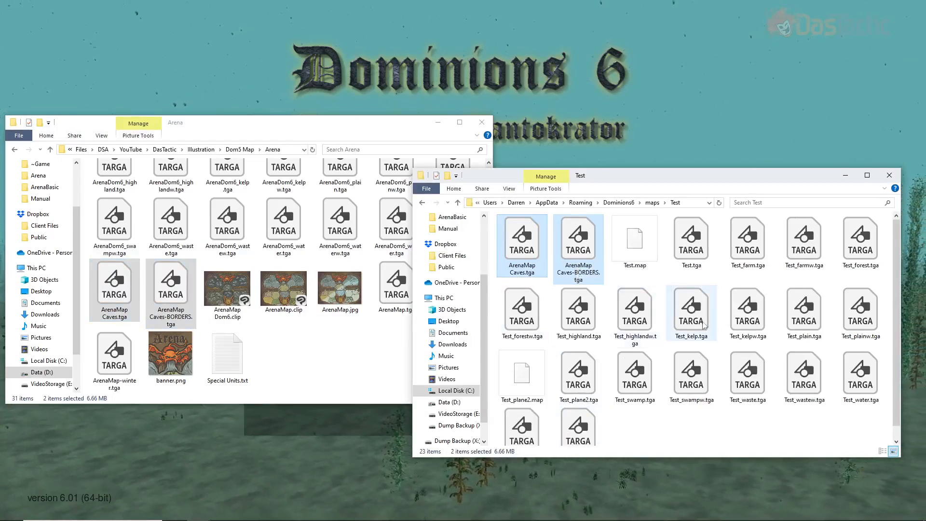
pyautogui.click(589, 386)
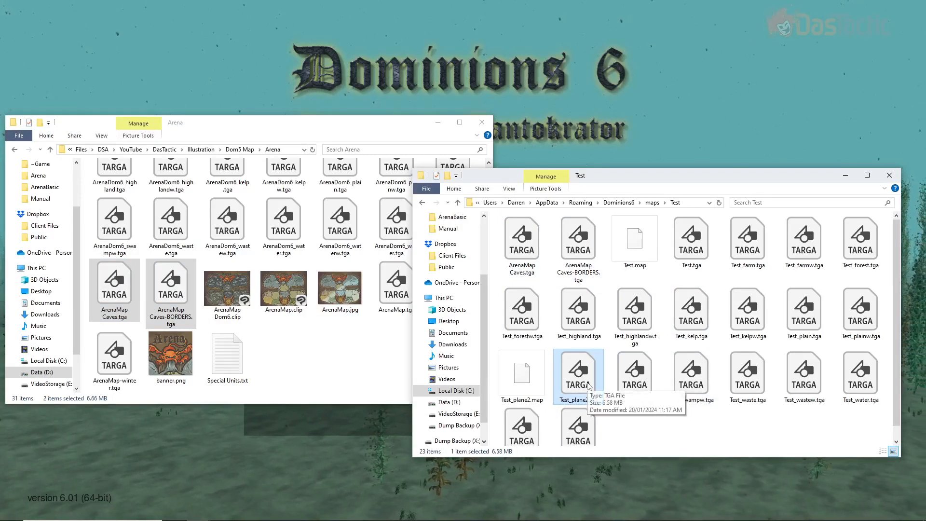
pyautogui.press('Delete')
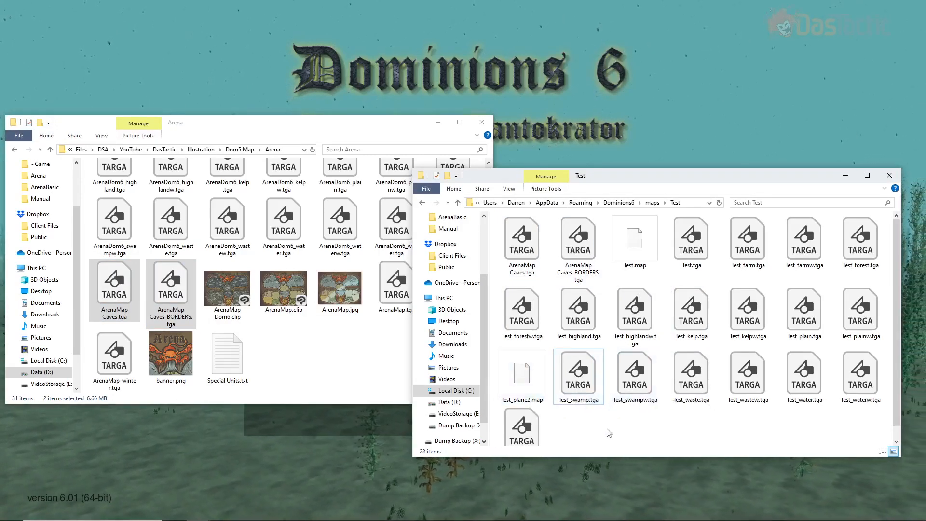
# Rename Test_plane2.map to Test_plane2.bak, accepting the changed file extension.
pyautogui.click(532, 390)
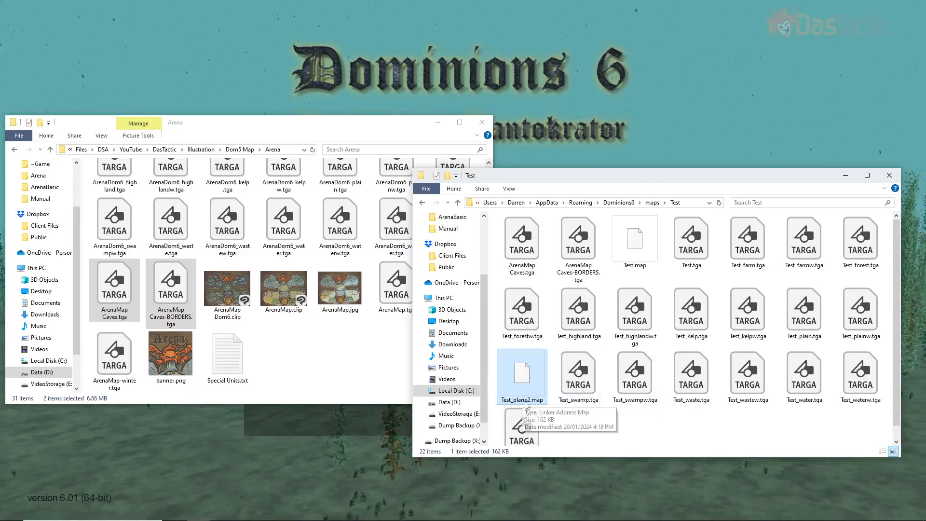
pyautogui.rightClick(531, 403)
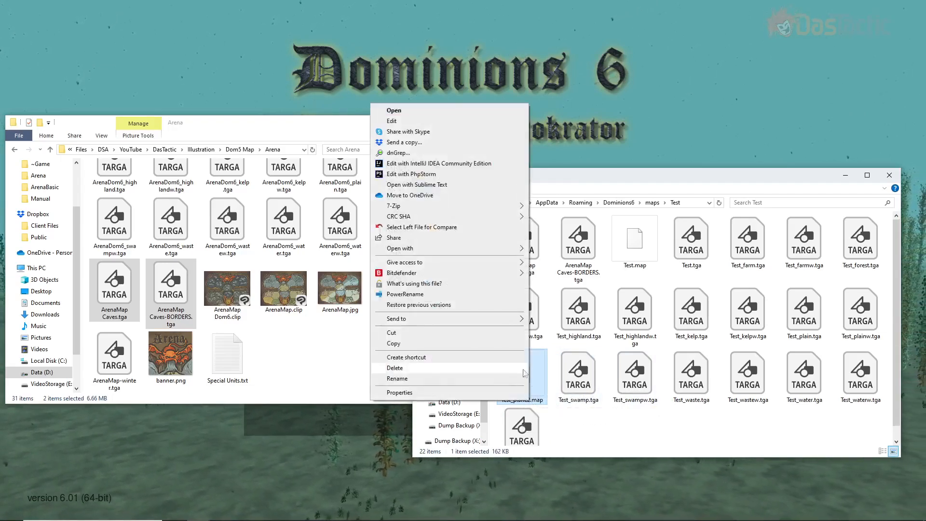
pyautogui.click(540, 405)
pyautogui.click(536, 401)
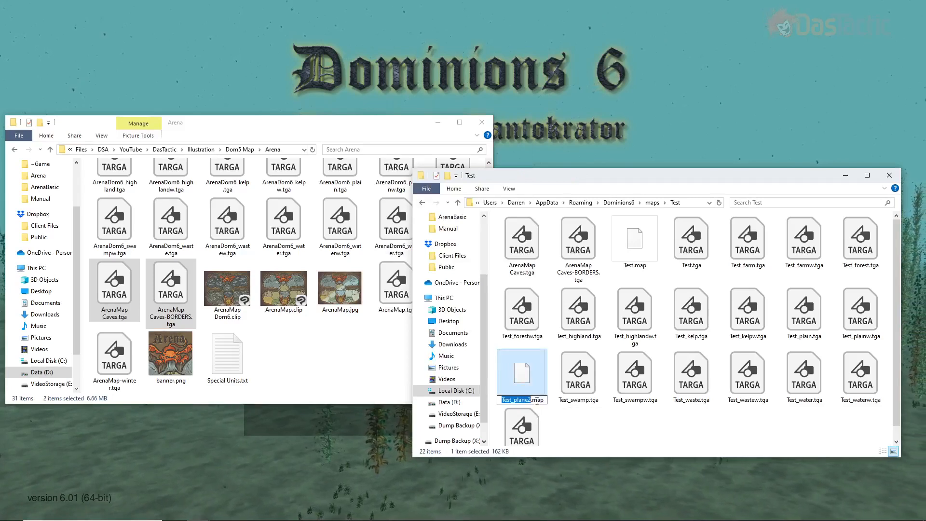
pyautogui.moveTo(534, 399); pyautogui.dragTo(548, 399)
pyautogui.write('bak')
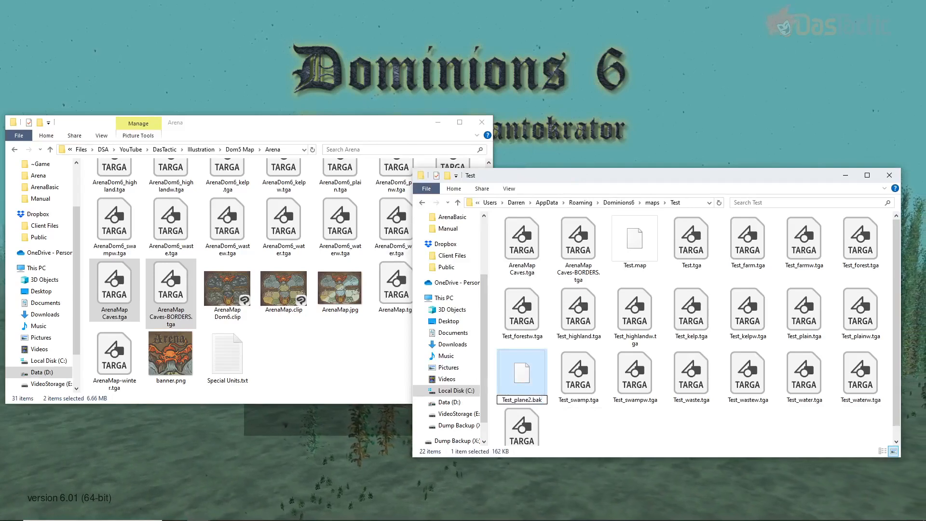
pyautogui.press('Return')
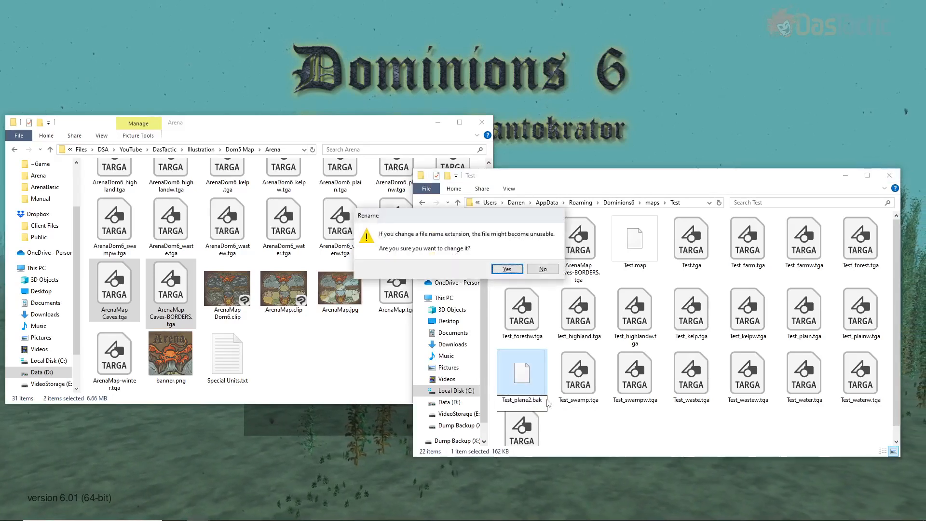
pyautogui.click(507, 269)
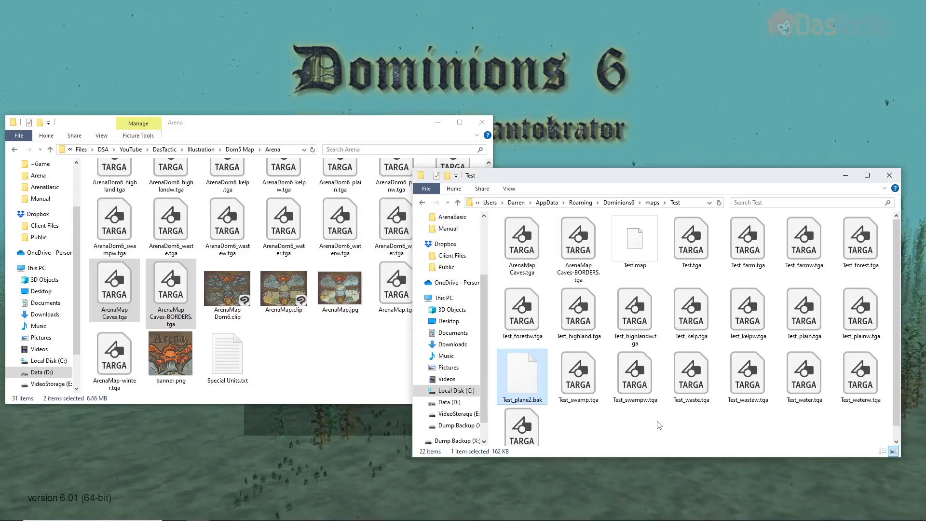
# Switch to ArenaMap Caves in Clip Studio Paint and add a tiny white dot to the rock in the artwork's lower-left corner.
pyautogui.click(272, 344)
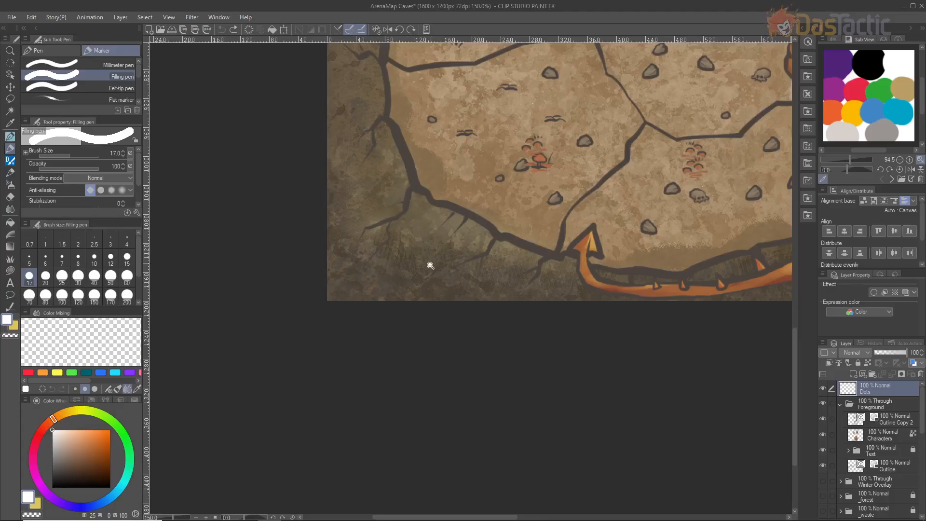
pyautogui.click(411, 260)
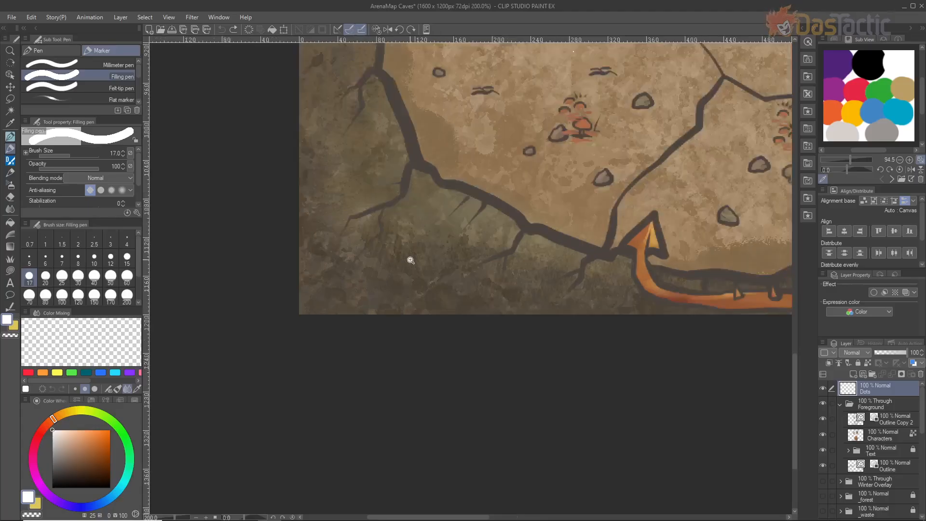
pyautogui.scroll(5, 411, 260)
pyautogui.click(389, 217)
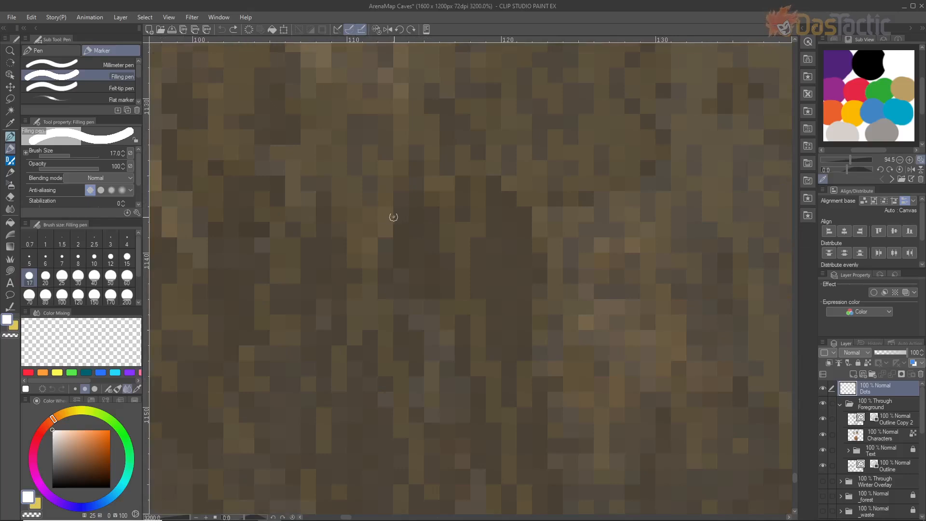
pyautogui.click(387, 215)
pyautogui.scroll(-8, 519, 245)
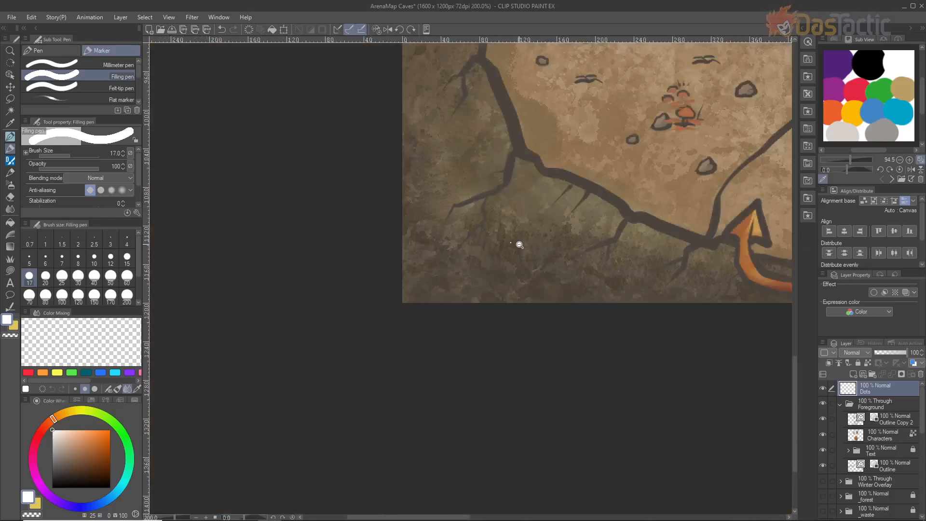
# Place a tiny white dot on the middle of the orange dragon's body on the Dots layer.
pyautogui.moveTo(654, 272); pyautogui.dragTo(208, 285)
pyautogui.moveTo(524, 285); pyautogui.dragTo(272, 304)
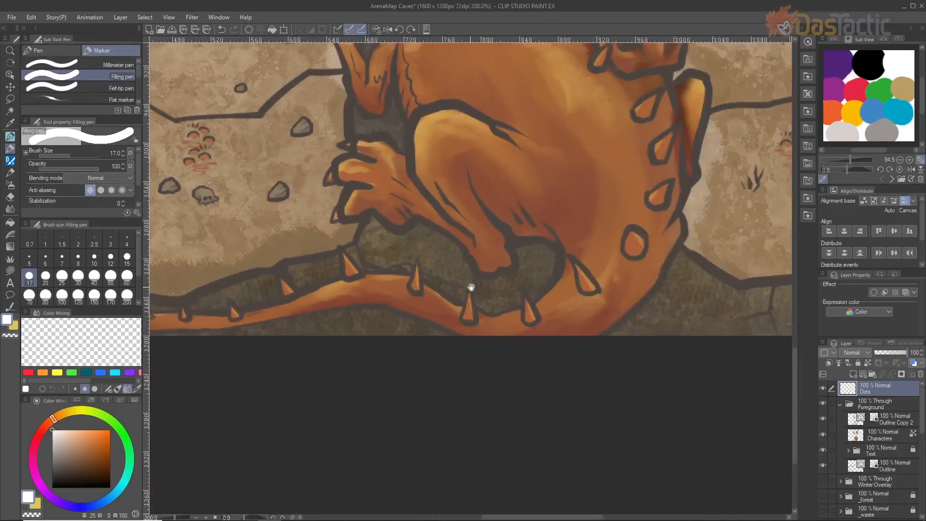
pyautogui.moveTo(471, 287); pyautogui.dragTo(463, 332)
pyautogui.moveTo(502, 271); pyautogui.dragTo(500, 372)
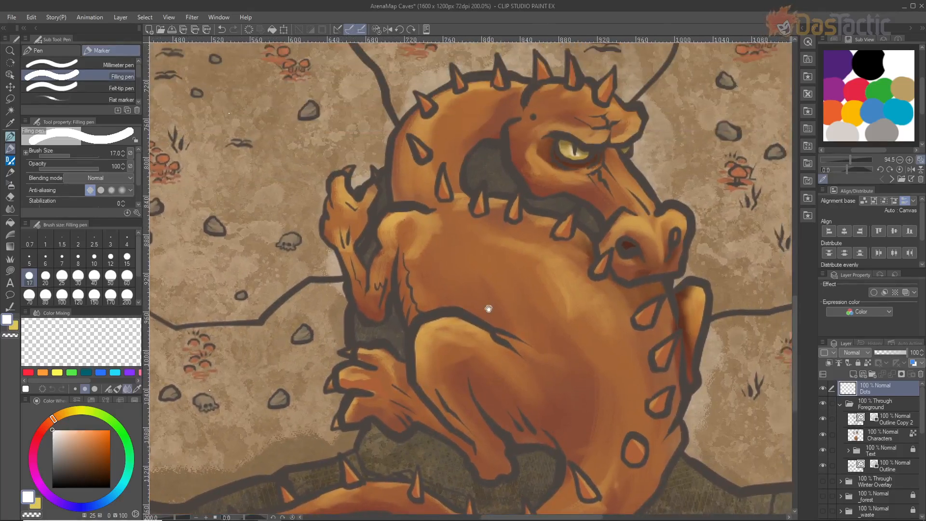
pyautogui.scroll(8, 500, 278)
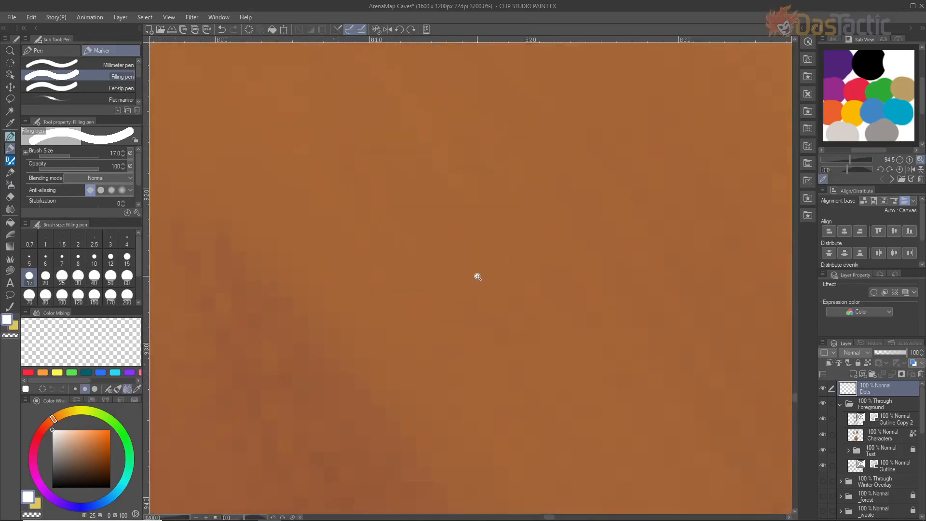
pyautogui.scroll(-10, 465, 358)
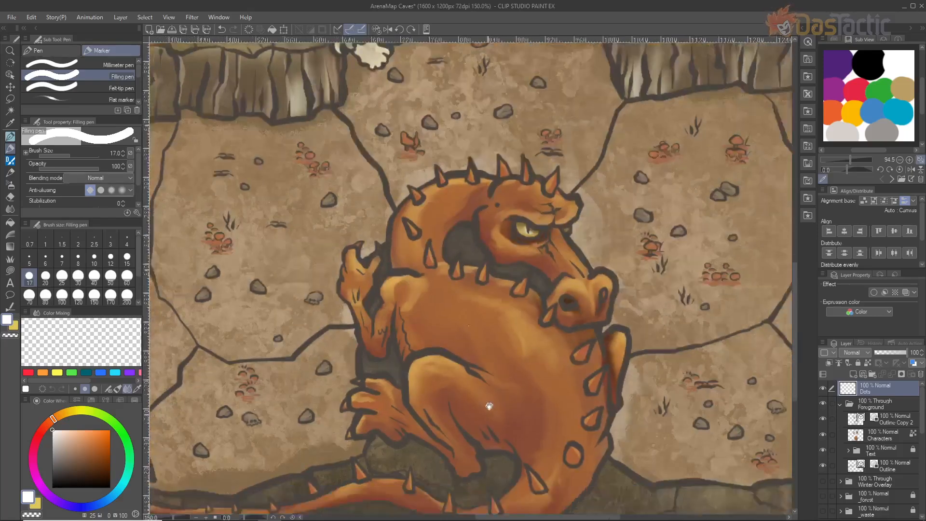
# Place a tiny white dot on the thin part of the dragon's tail on the Dots layer.
pyautogui.moveTo(489, 407)
pyautogui.mouseDown()
pyautogui.moveTo(515, 200)
pyautogui.moveTo(521, 206)
pyautogui.mouseUp()
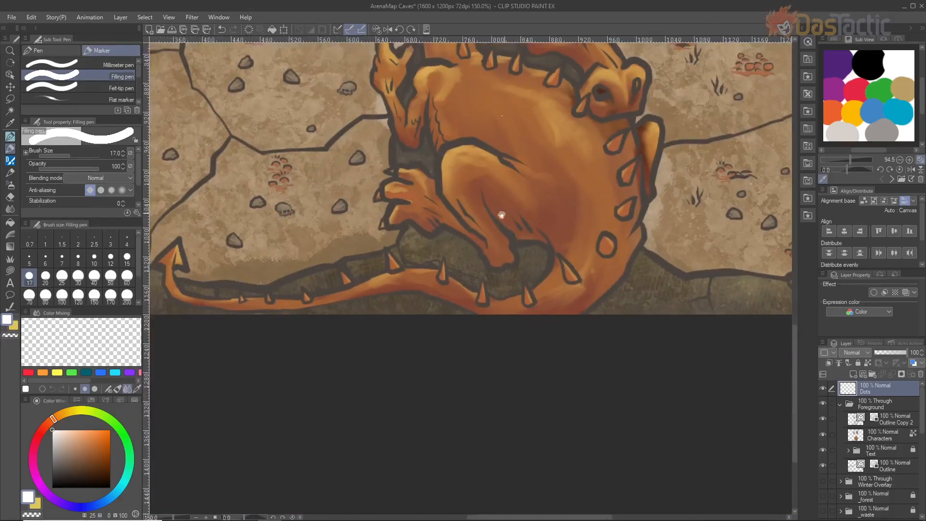
pyautogui.moveTo(457, 259); pyautogui.dragTo(532, 232)
pyautogui.scroll(5, 413, 273)
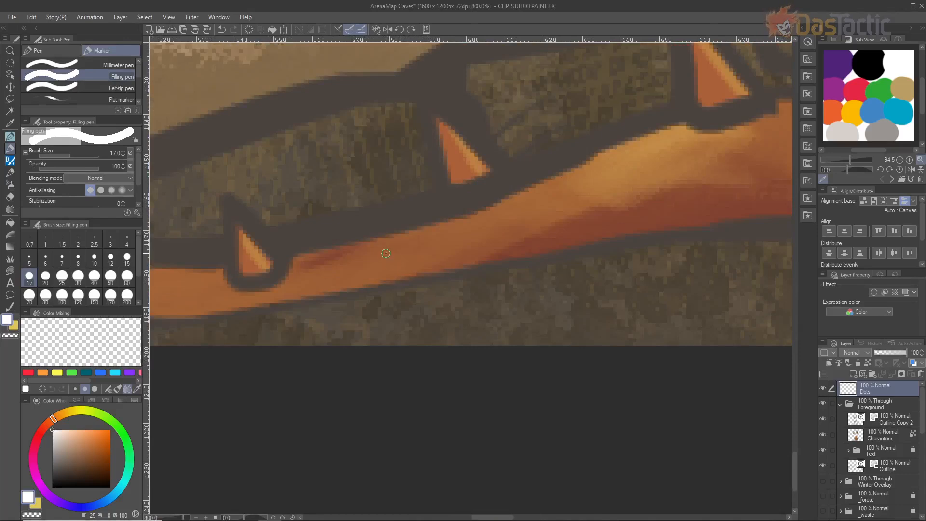
pyautogui.scroll(3, 386, 252)
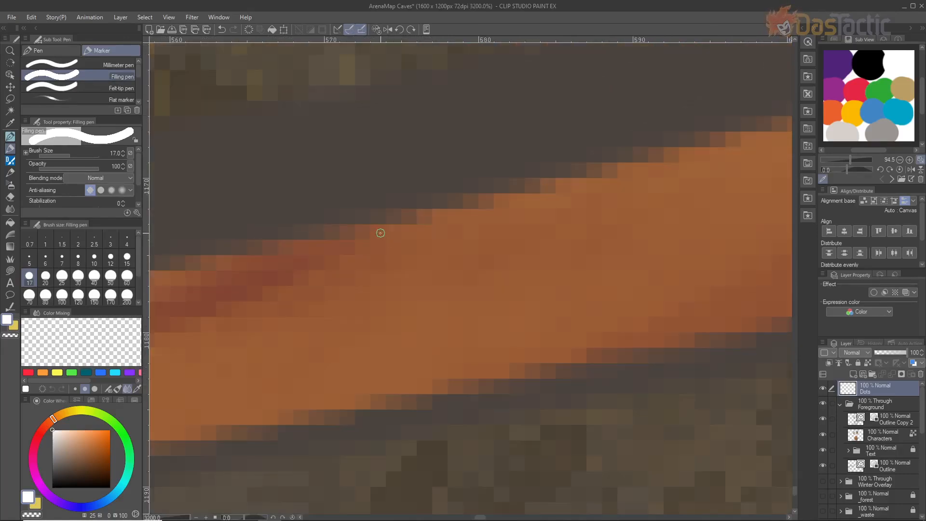
pyautogui.click(379, 232)
pyautogui.scroll(-9, 444, 272)
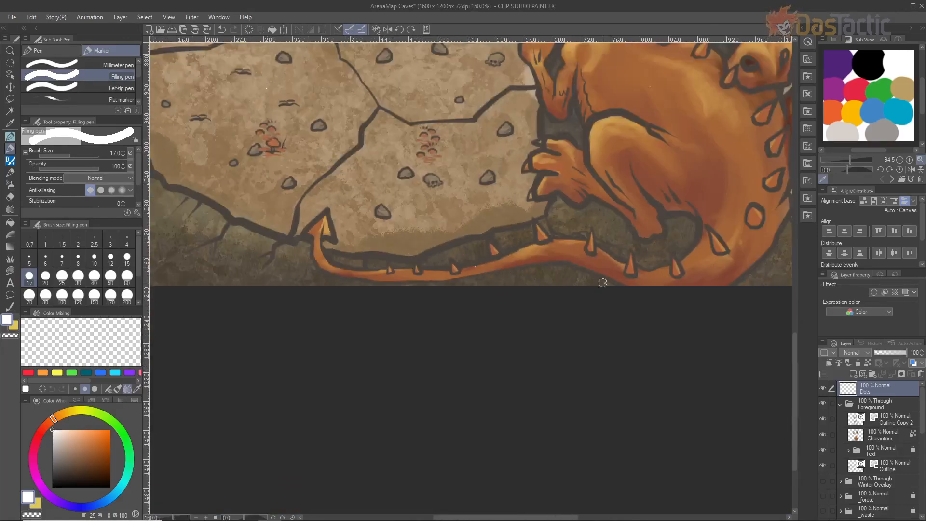
# Place a tiny white dot on the Dots layer in the rock along the lower edge, just past the dragon's tail.
pyautogui.moveTo(603, 283); pyautogui.dragTo(218, 312)
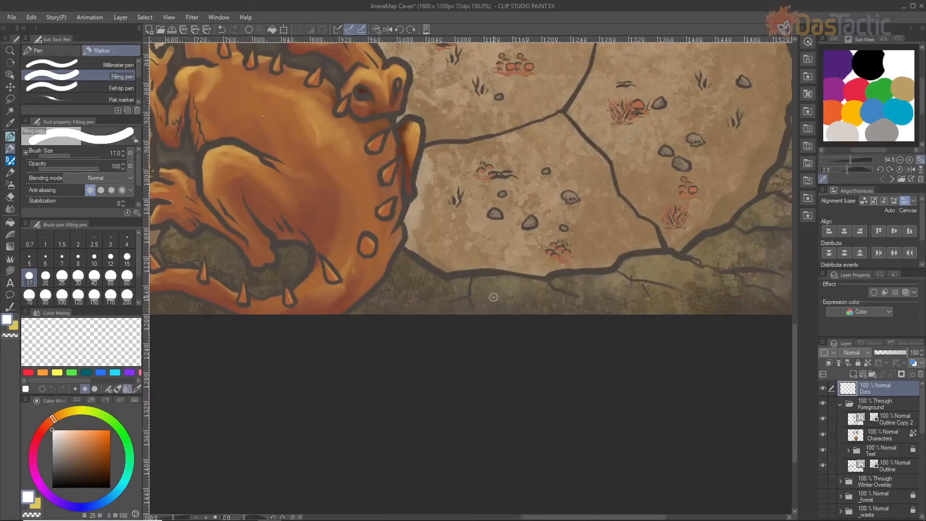
pyautogui.scroll(5, 451, 298)
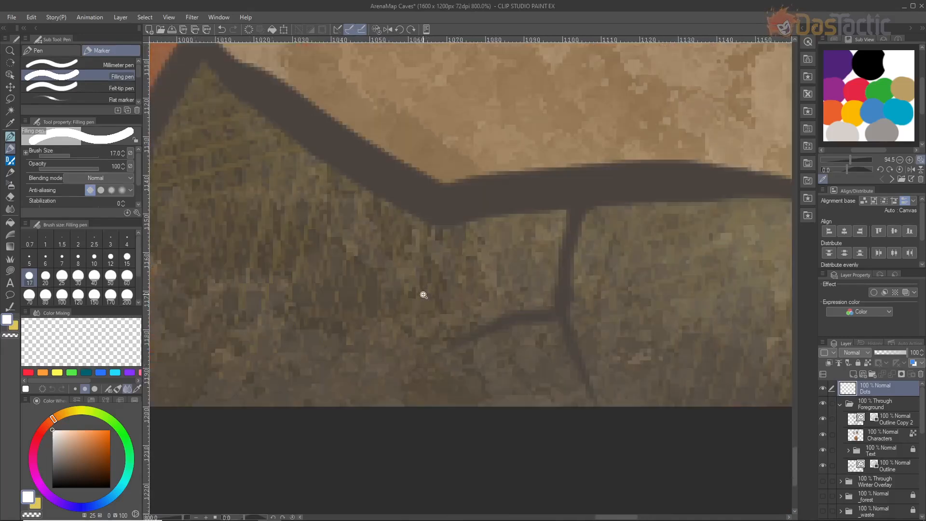
pyautogui.click(423, 295)
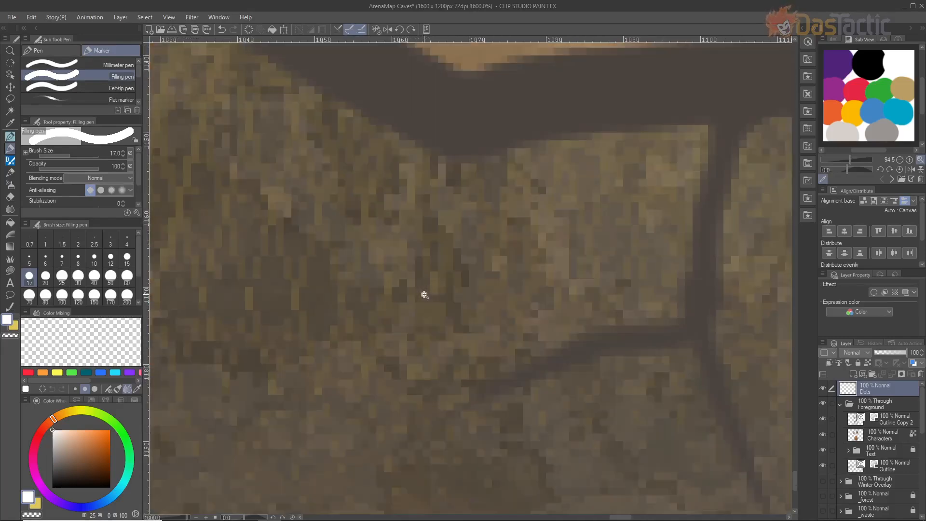
pyautogui.click(415, 293)
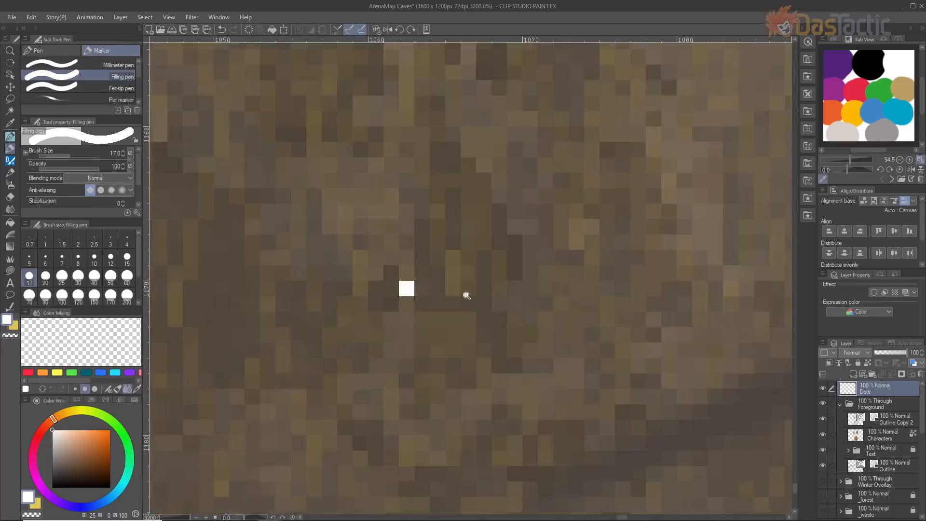
# Place a tiny white dot on the Dots layer in the rock at the artwork's lower-right corner.
pyautogui.scroll(-8, 463, 292)
pyautogui.moveTo(689, 280); pyautogui.dragTo(357, 321)
pyautogui.scroll(8, 465, 288)
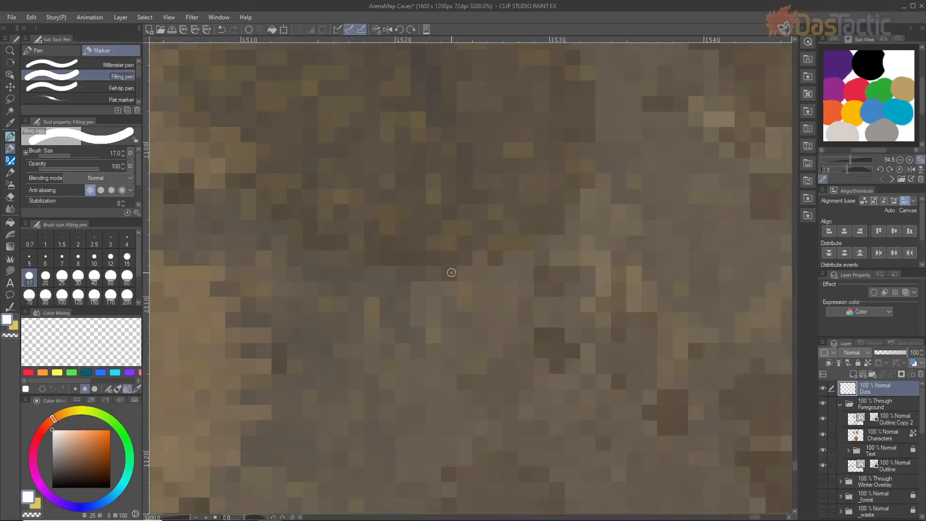
pyautogui.click(450, 273)
pyautogui.scroll(-7, 445, 234)
pyautogui.scroll(-1, 445, 229)
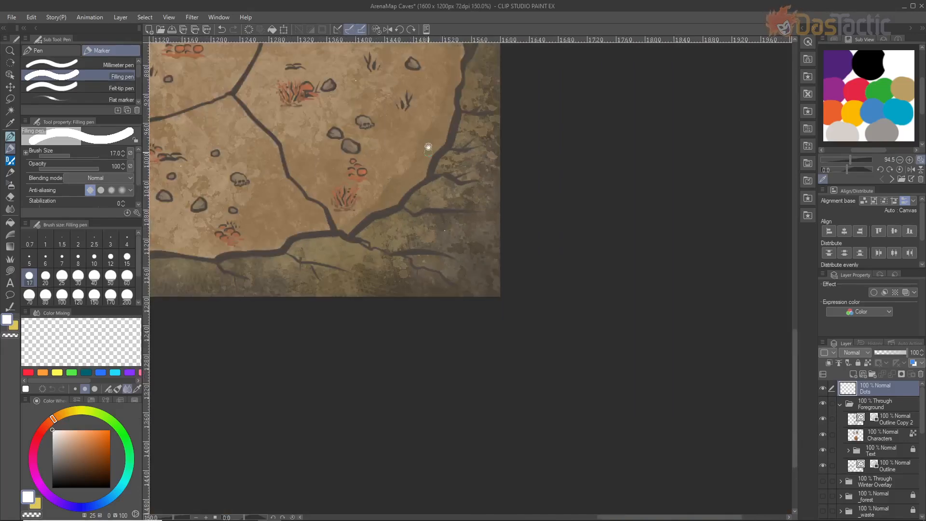
# Place a tiny white dot on the Dots layer in the rock strip between the right-hand cliff and the artwork's right edge.
pyautogui.moveTo(425, 149); pyautogui.dragTo(424, 424)
pyautogui.scroll(7, 457, 190)
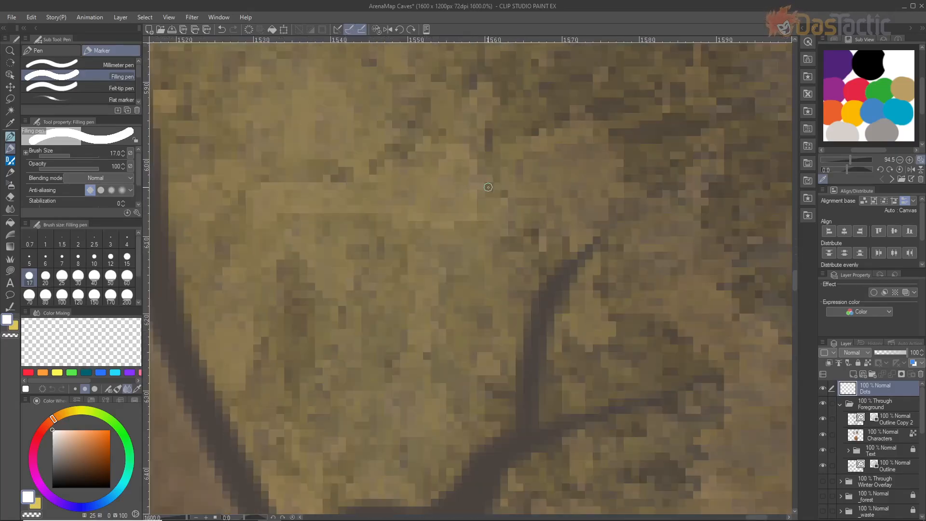
pyautogui.scroll(-7, 413, 211)
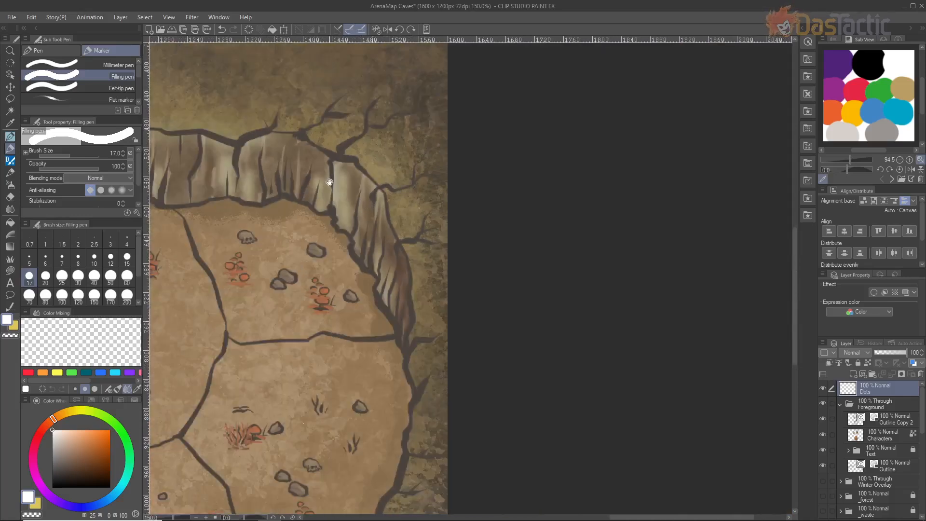
# Place a tiny white dot on the Dots layer in the dark cave background beside the one-eyed giant.
pyautogui.moveTo(330, 183); pyautogui.dragTo(601, 506)
pyautogui.scroll(5, 458, 258)
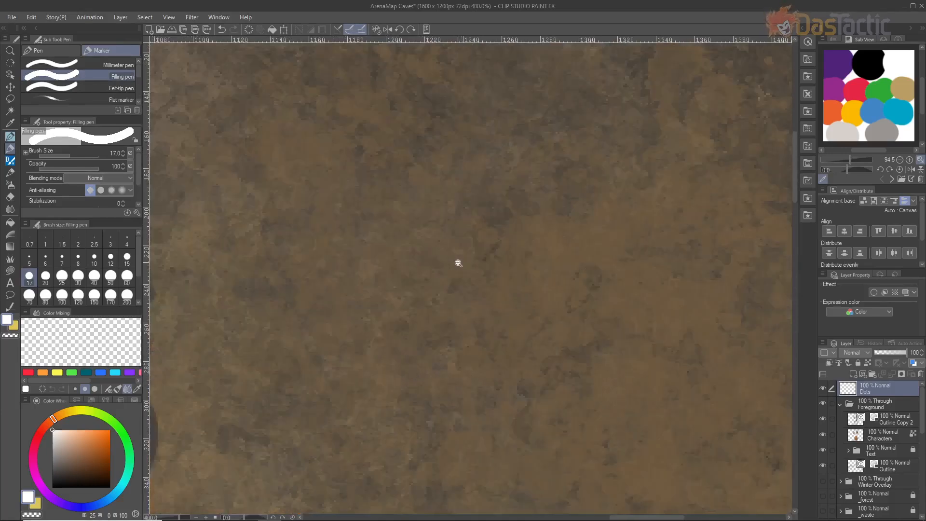
pyautogui.scroll(2, 462, 259)
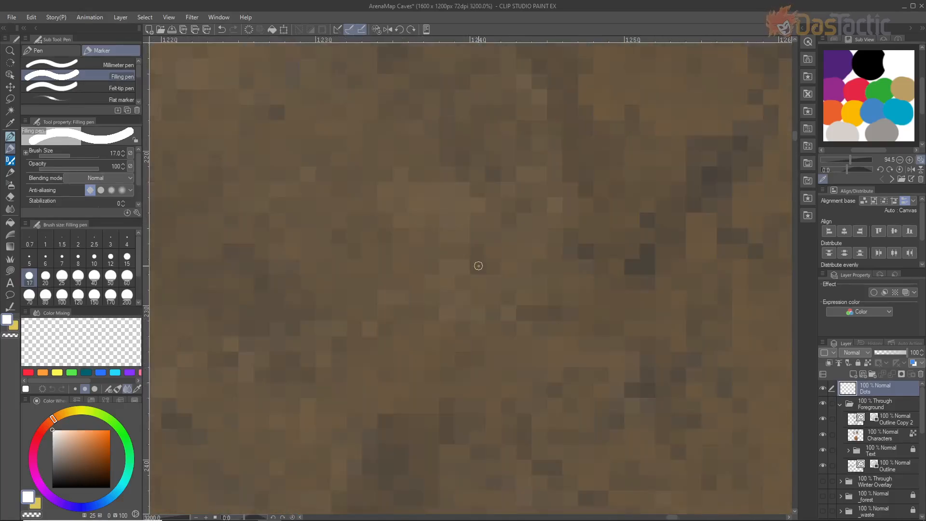
pyautogui.scroll(-7, 428, 283)
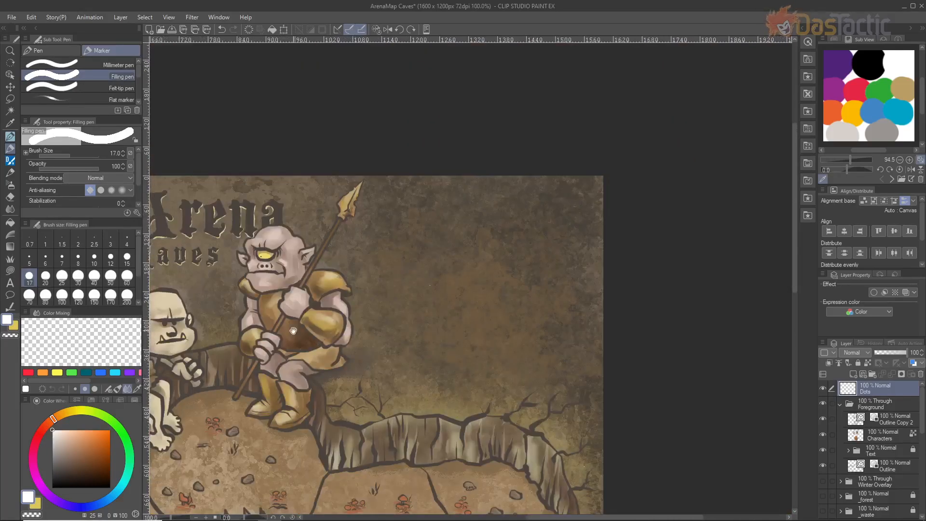
# Place a tiny white dot on the Dots layer in the dark cave background on the club-bearing troll's side.
pyautogui.moveTo(293, 331); pyautogui.dragTo(662, 308)
pyautogui.scroll(2, 350, 266)
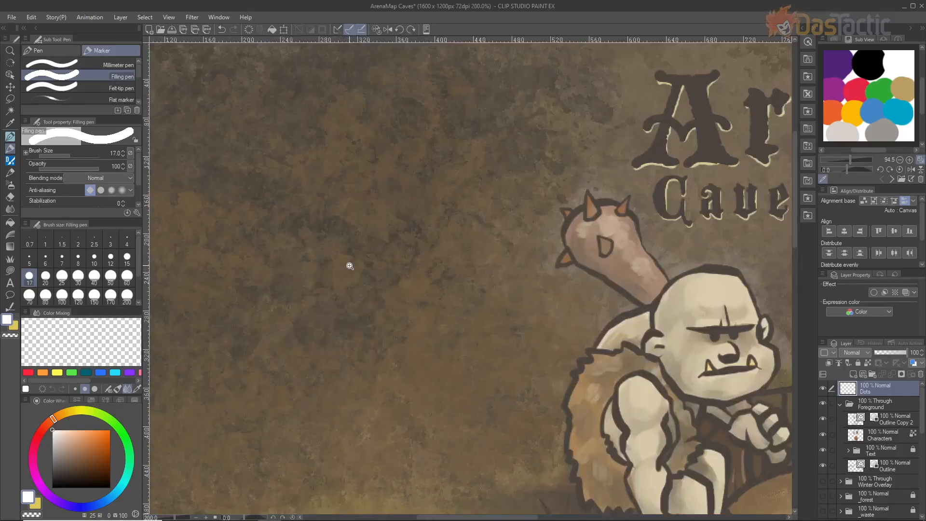
pyautogui.scroll(5, 440, 263)
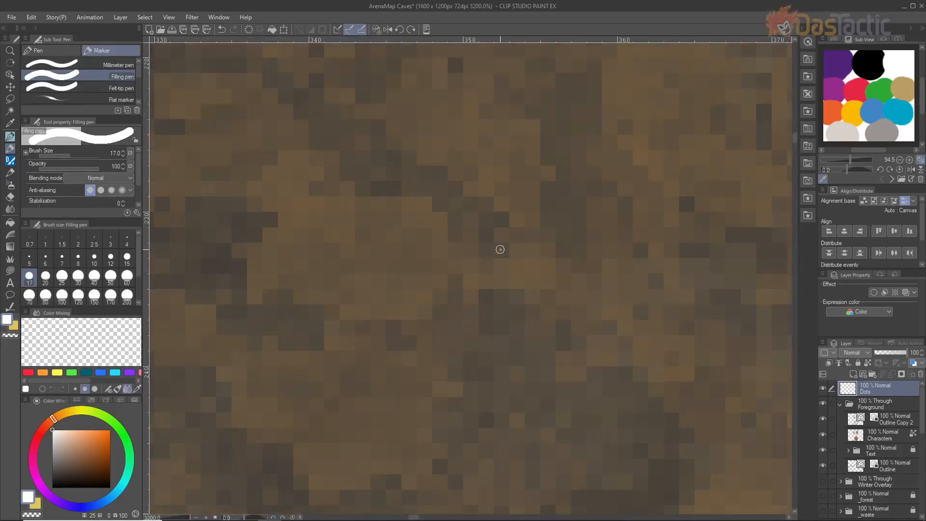
pyautogui.scroll(-9, 472, 277)
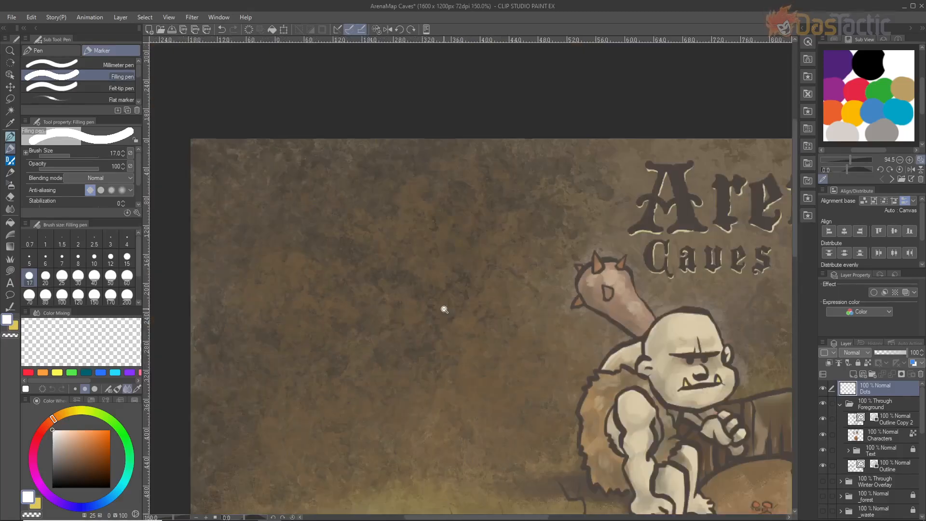
# Place a tiny white dot on the Dots layer in the rock outside the left-hand cliff, near the artwork's left edge.
pyautogui.scroll(-2, 410, 362)
pyautogui.scroll(3, 504, 209)
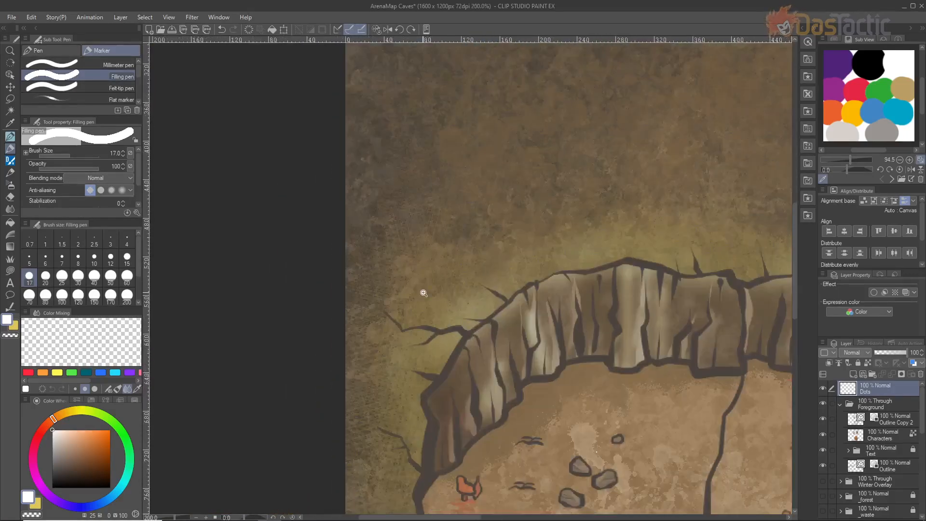
pyautogui.scroll(5, 423, 293)
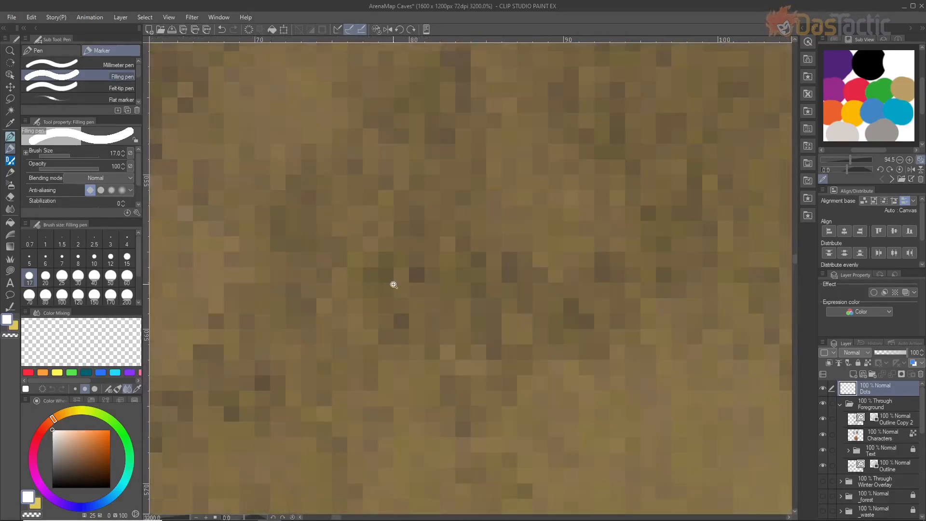
pyautogui.click(386, 273)
pyautogui.scroll(-9, 453, 306)
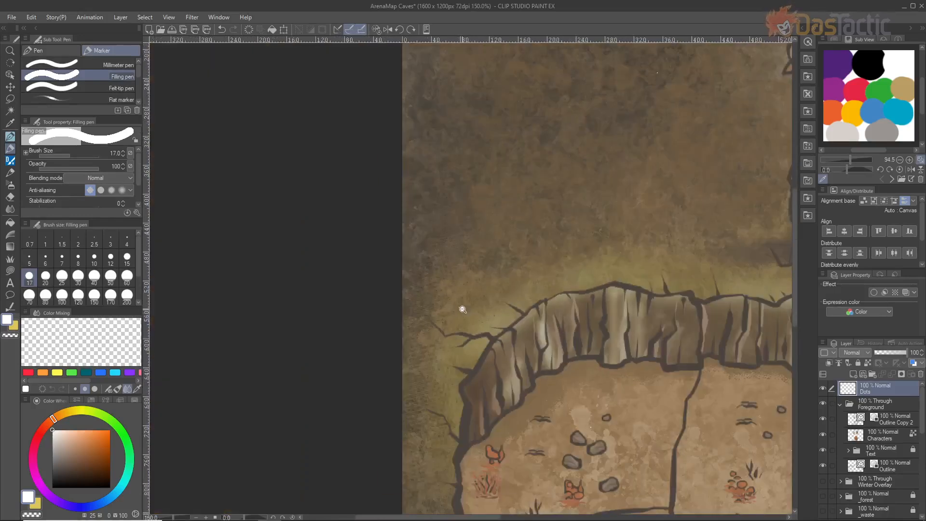
# Review the whole cave artwork and its right side to check the placement of the province dots.
pyautogui.scroll(-2, 462, 309)
pyautogui.moveTo(578, 341); pyautogui.dragTo(371, 288)
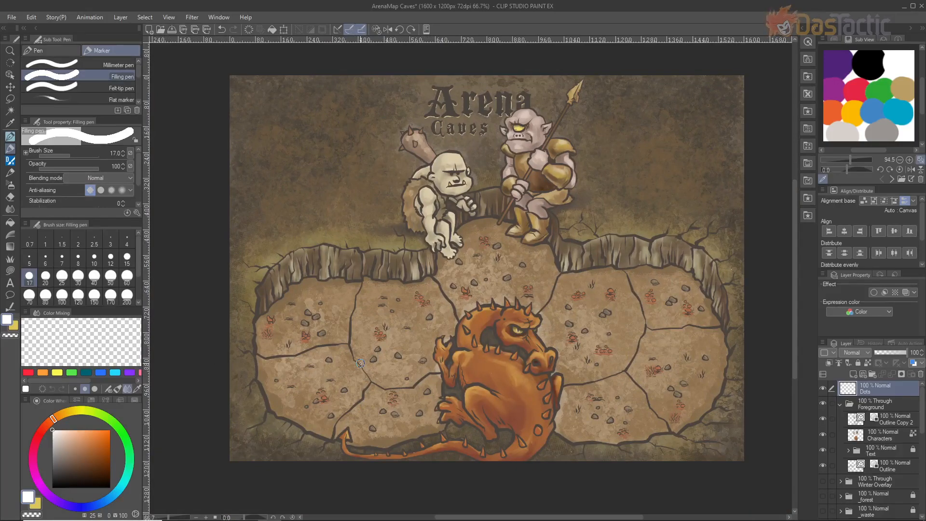
pyautogui.scroll(7, 737, 287)
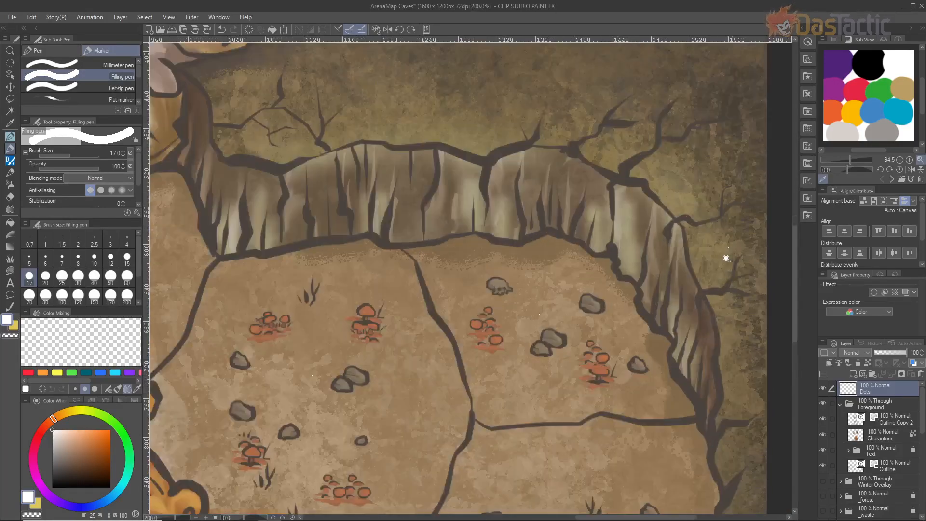
pyautogui.scroll(2, 553, 317)
pyautogui.scroll(-8, 550, 314)
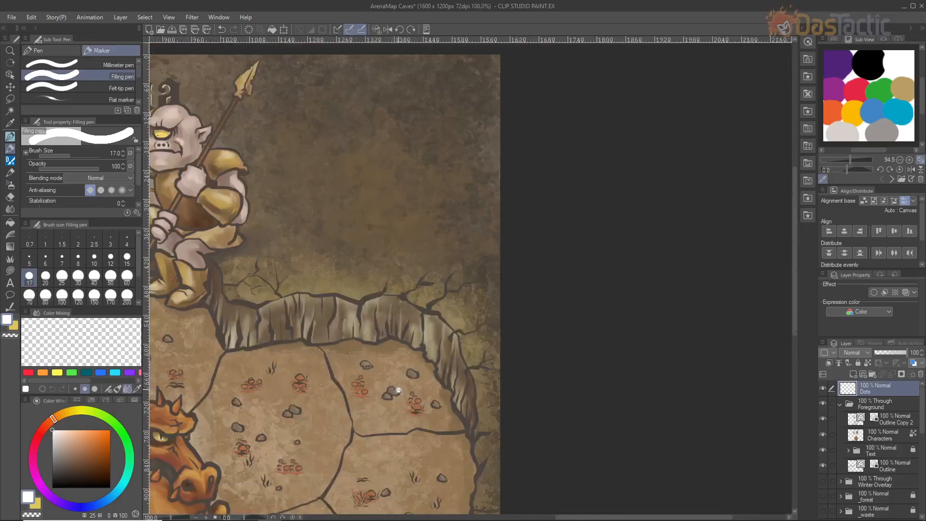
pyautogui.keyDown('alt'); pyautogui.click(340, 407); pyautogui.keyUp('alt')
pyautogui.moveTo(276, 447); pyautogui.dragTo(563, 357)
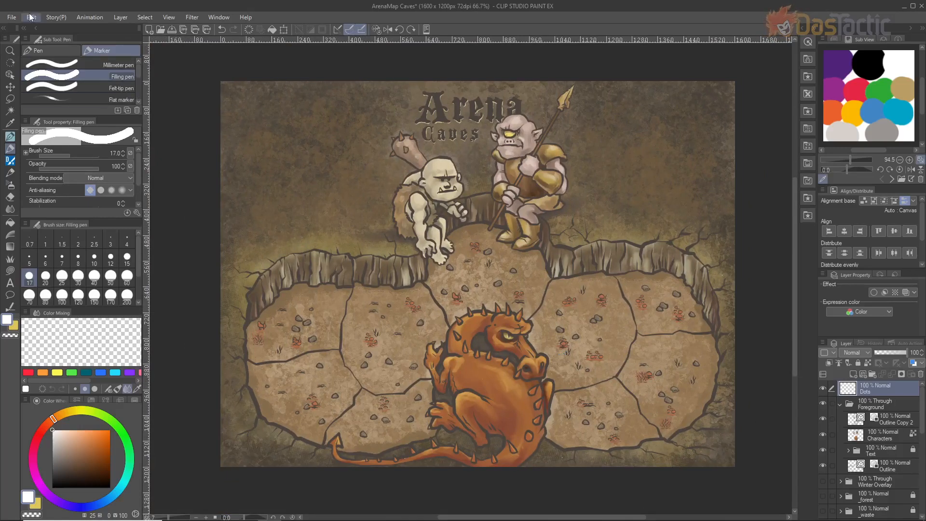
# Export the cave artwork as a single-layer Targa image, overwriting ArenaMap Caves.tga in the Arena folder.
pyautogui.click(12, 17)
pyautogui.moveTo(49, 144)
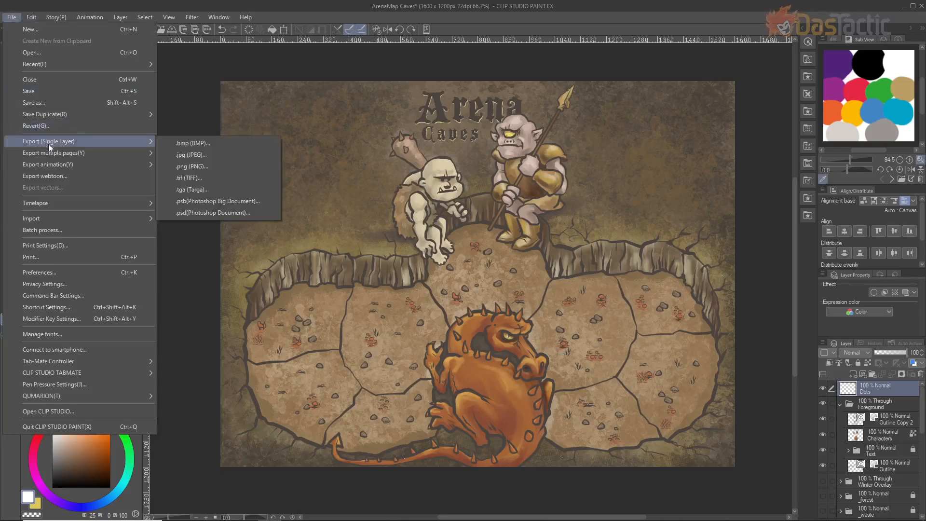
pyautogui.click(181, 187)
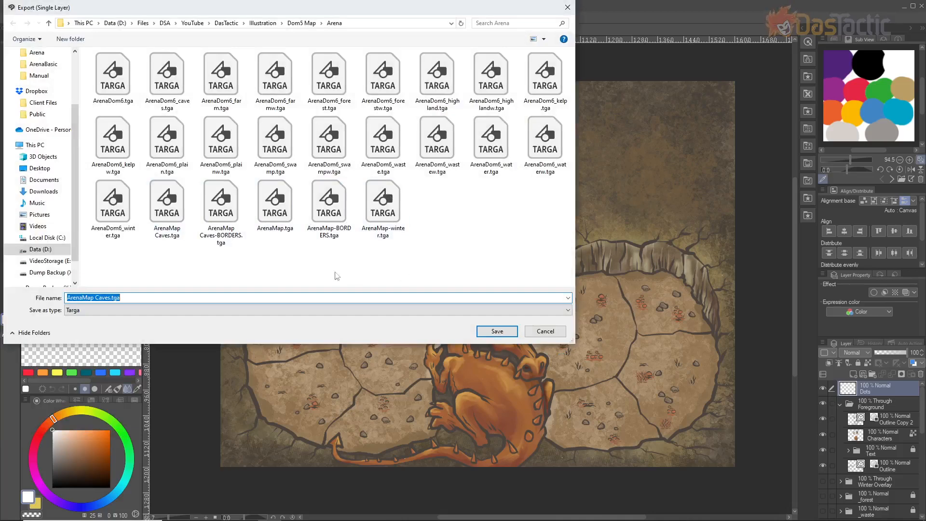
pyautogui.click(167, 212)
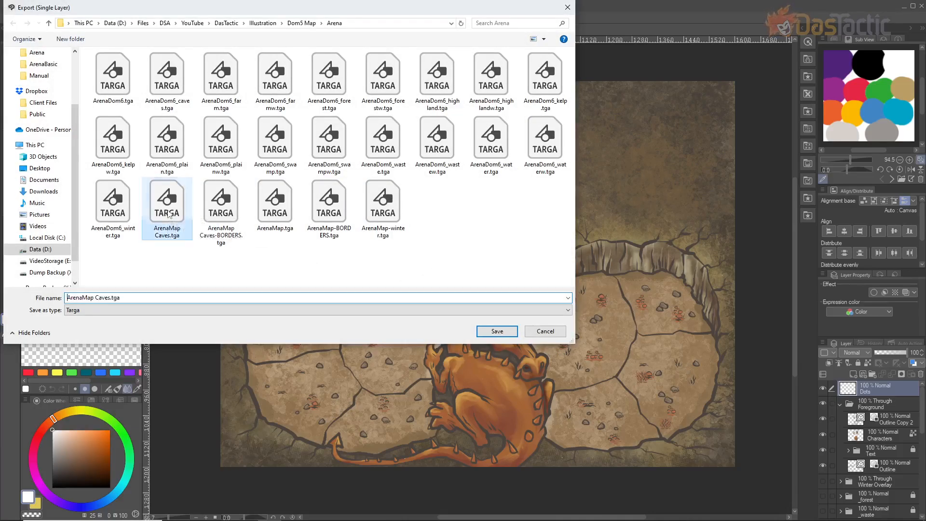
pyautogui.click(501, 332)
pyautogui.click(486, 266)
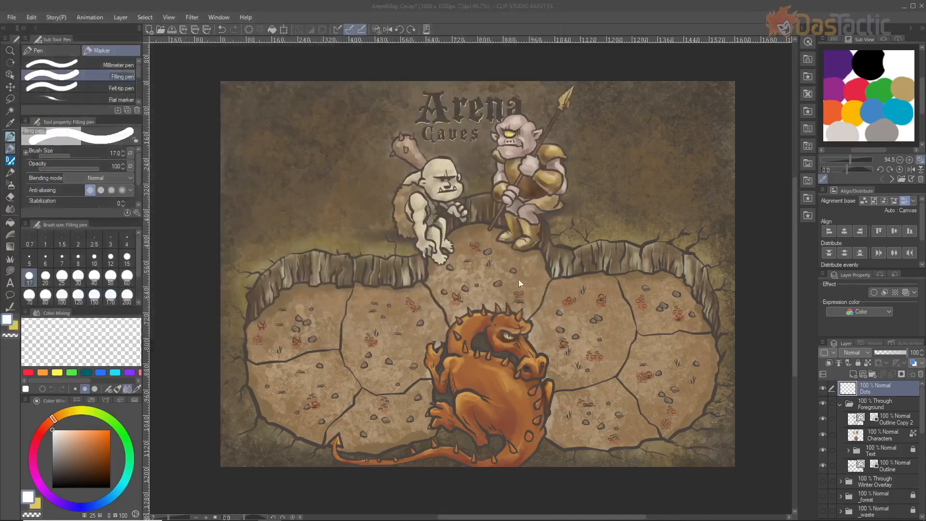
pyautogui.click(719, 208)
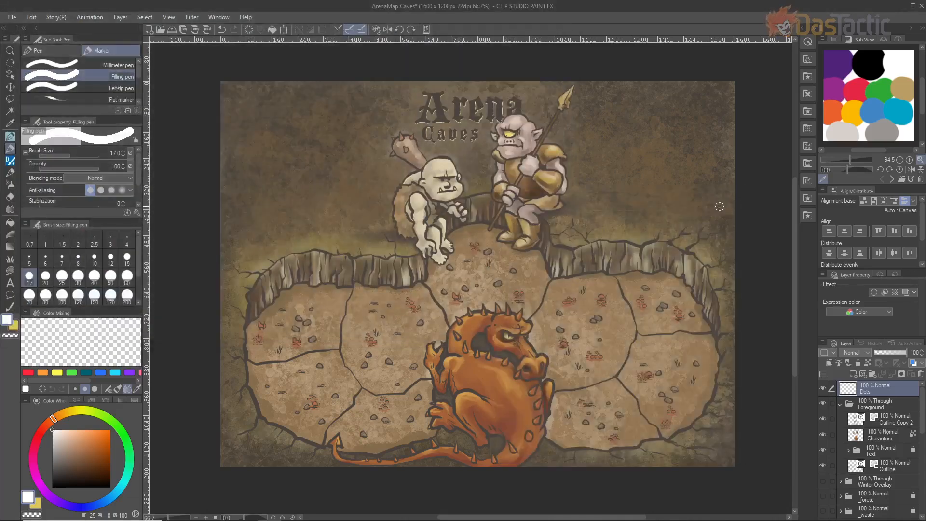
# Hide the Foreground and Cave base folders and the Flats layer, and show the BorderMask layer.
pyautogui.click(823, 404)
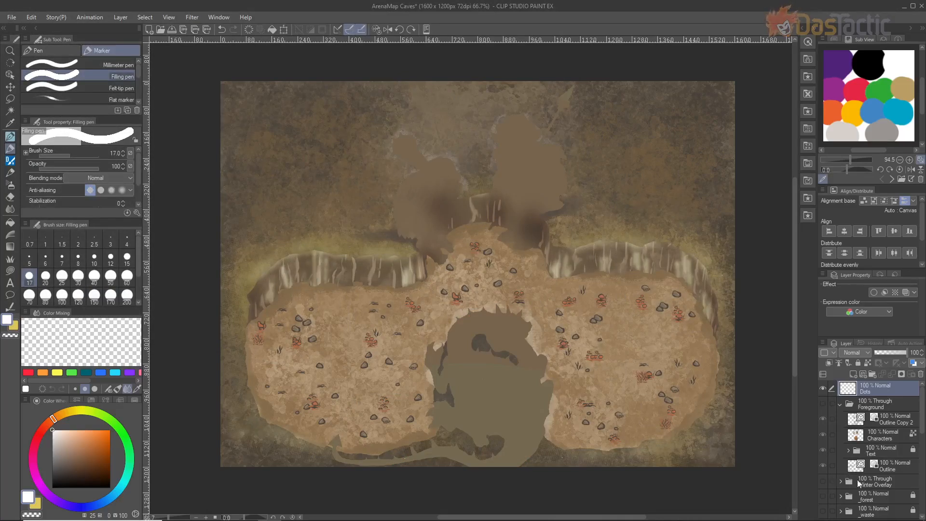
pyautogui.scroll(-1, 861, 475)
pyautogui.scroll(-2, 861, 472)
pyautogui.scroll(-6, 871, 470)
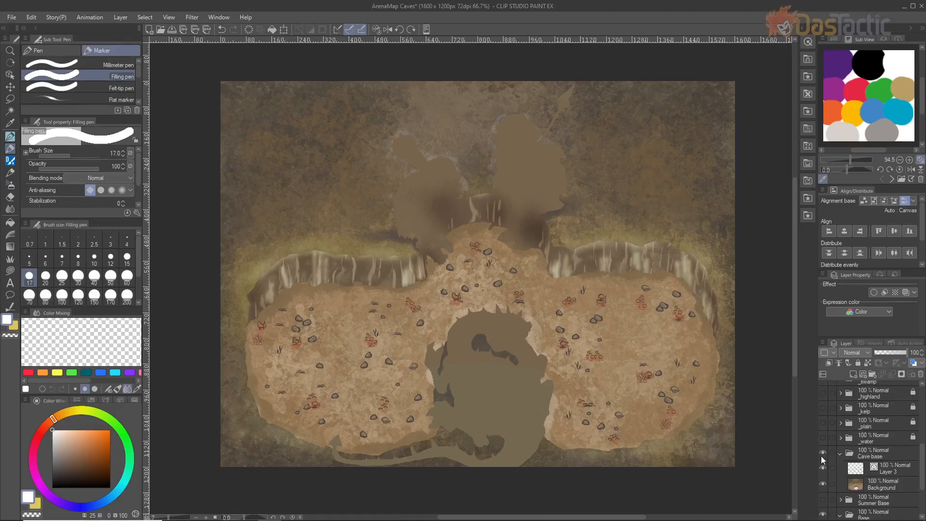
pyautogui.click(823, 453)
pyautogui.scroll(-2, 874, 465)
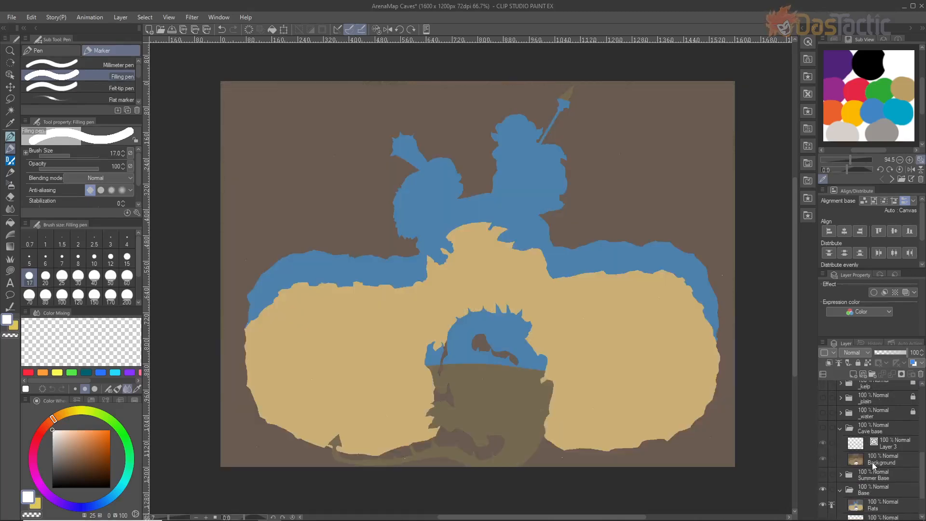
pyautogui.scroll(-2, 871, 464)
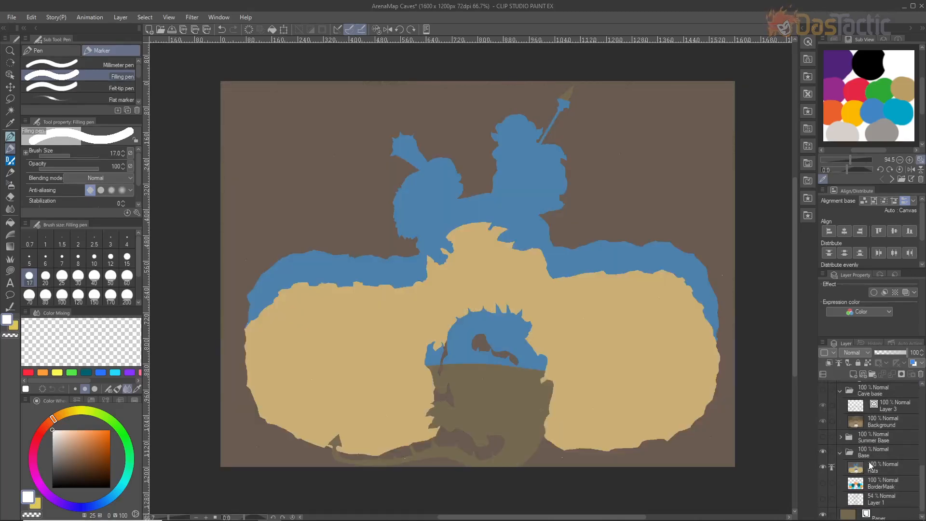
pyautogui.click(822, 467)
pyautogui.click(822, 482)
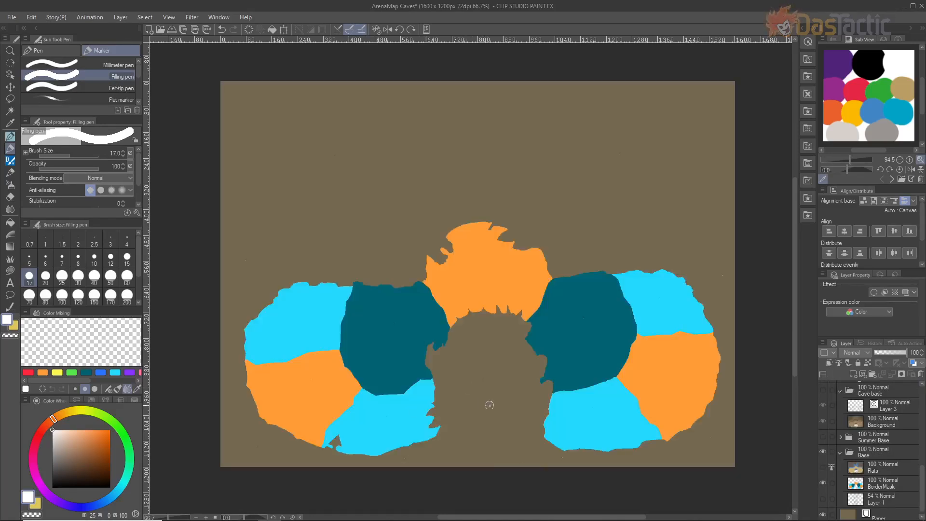
# Export the border mask as a single-layer Targa image, overwriting ArenaMap Caves-BORDERS.tga in the Arena folder.
pyautogui.keyDown('ctrl'); pyautogui.click(489, 386); pyautogui.keyUp('ctrl')
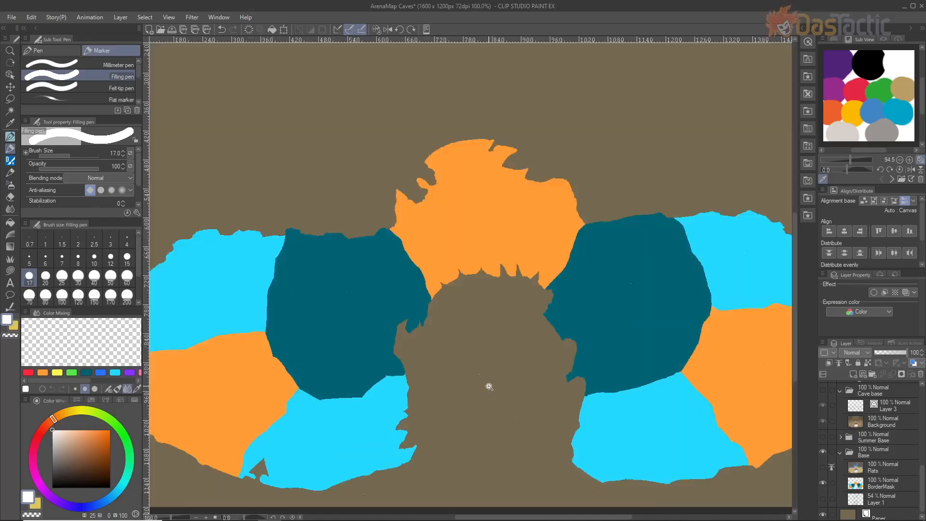
pyautogui.keyDown('ctrl'); pyautogui.click(489, 386); pyautogui.keyUp('ctrl')
pyautogui.keyDown('alt'); pyautogui.click(469, 385); pyautogui.keyUp('alt')
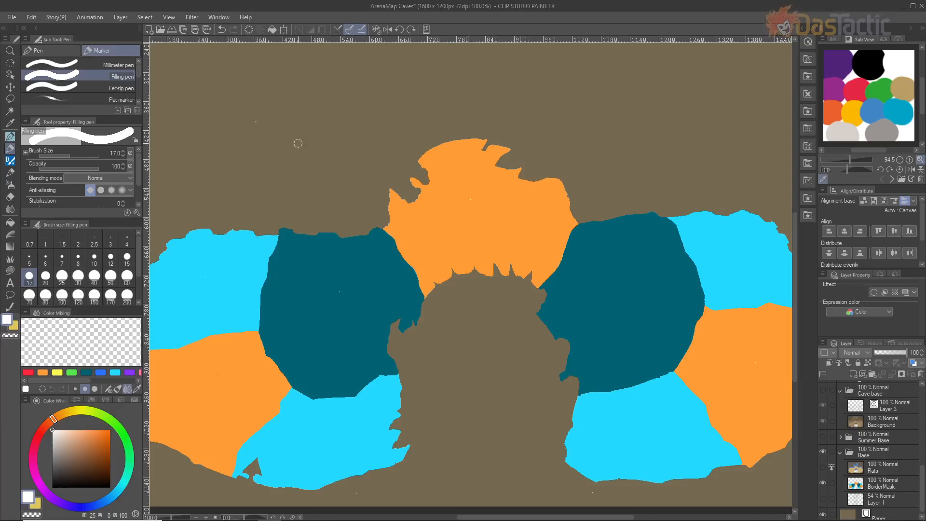
pyautogui.click(11, 18)
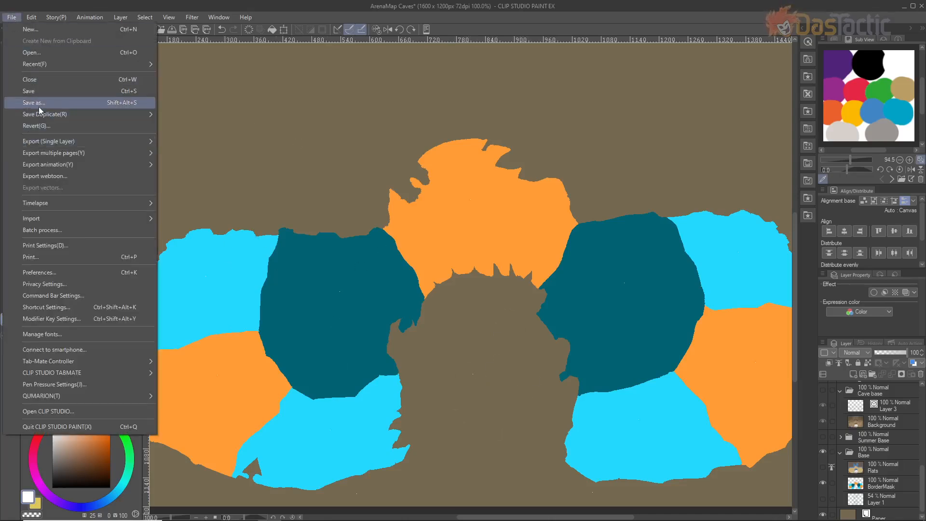
pyautogui.moveTo(46, 144)
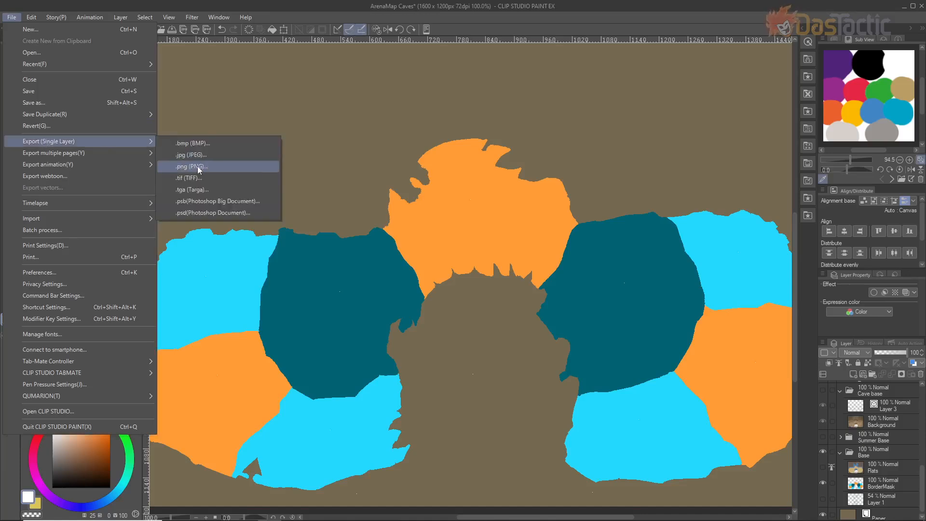
pyautogui.click(191, 193)
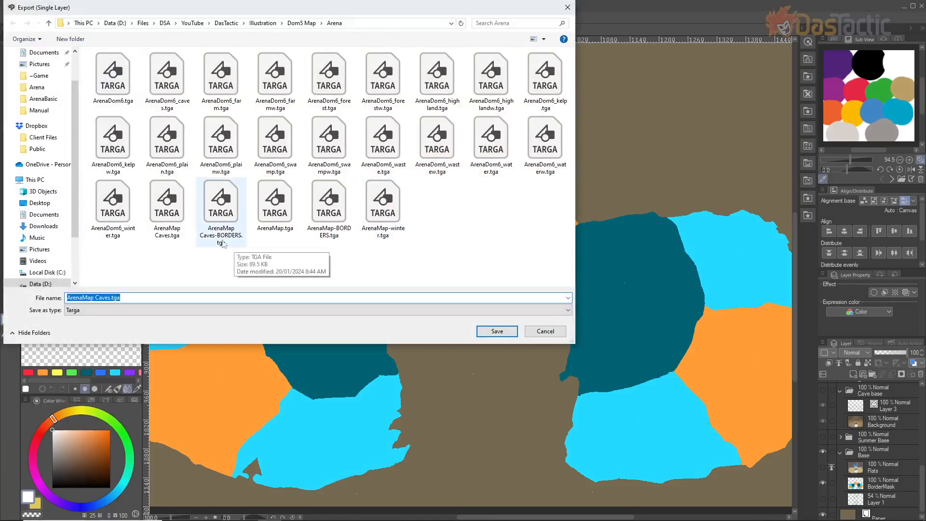
pyautogui.click(222, 212)
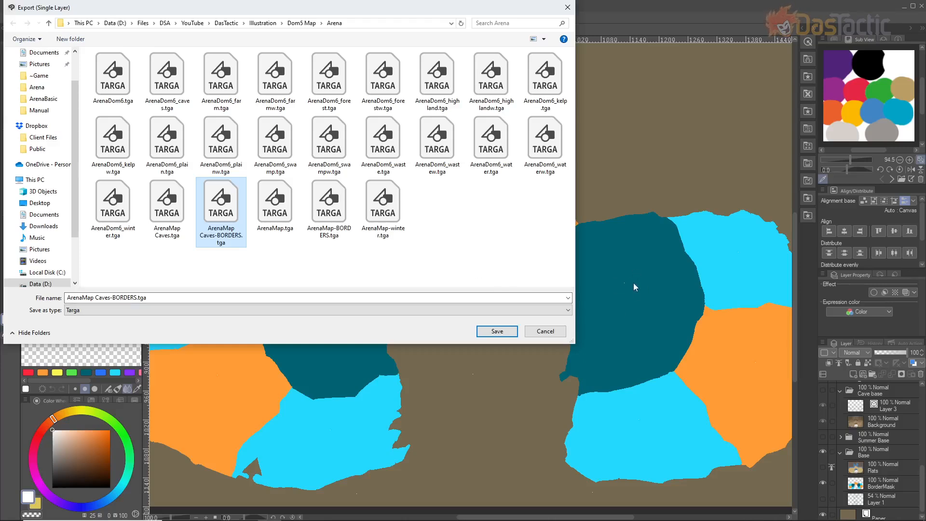
pyautogui.click(502, 335)
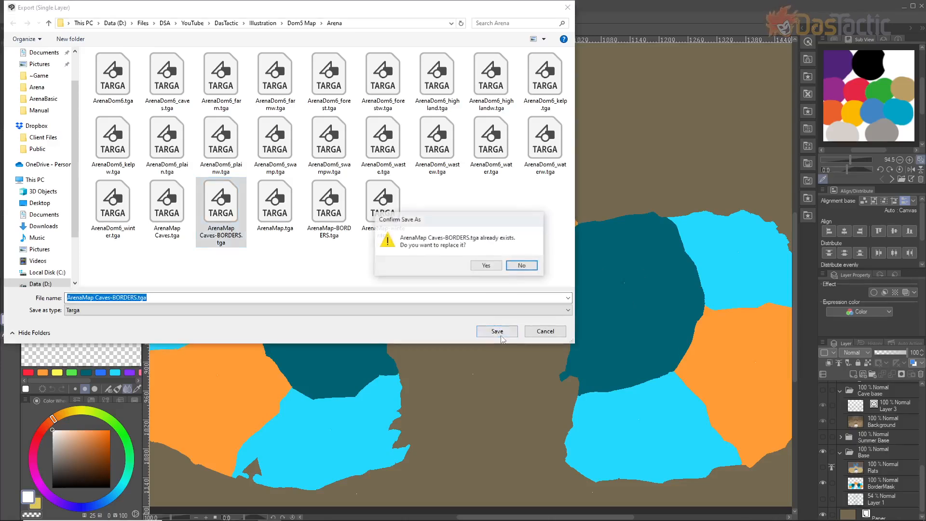
pyautogui.click(490, 269)
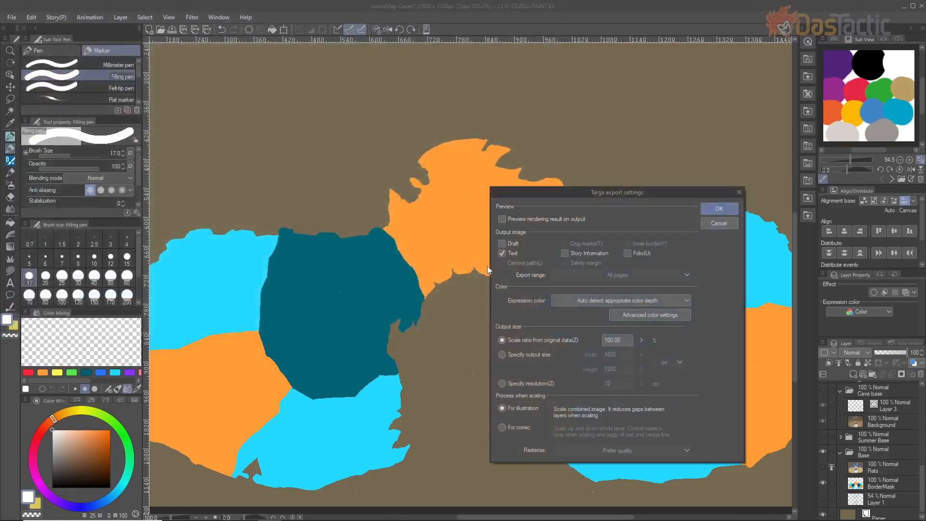
pyautogui.click(716, 208)
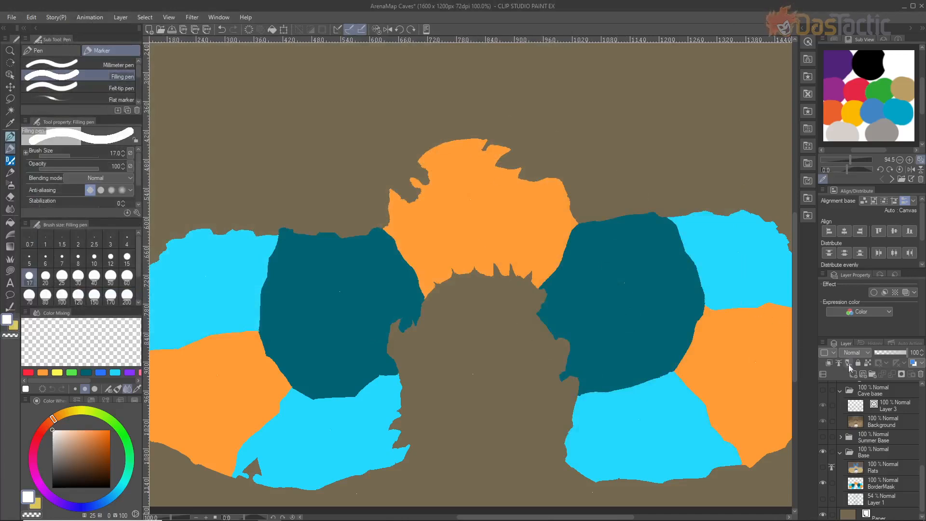
# Hide the Base folder, show the Cave base and Foreground folders again, and collapse the Cave base and Base folders.
pyautogui.click(822, 452)
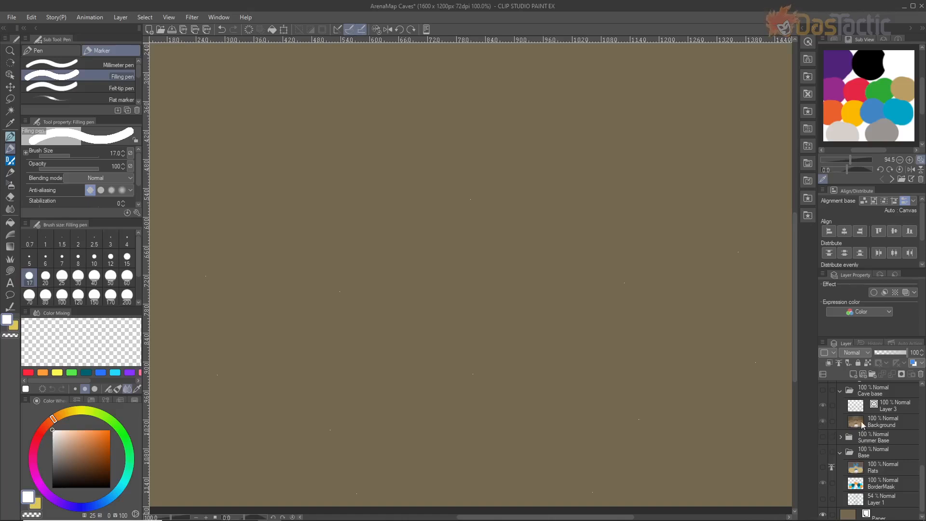
pyautogui.scroll(2, 870, 438)
pyautogui.click(824, 418)
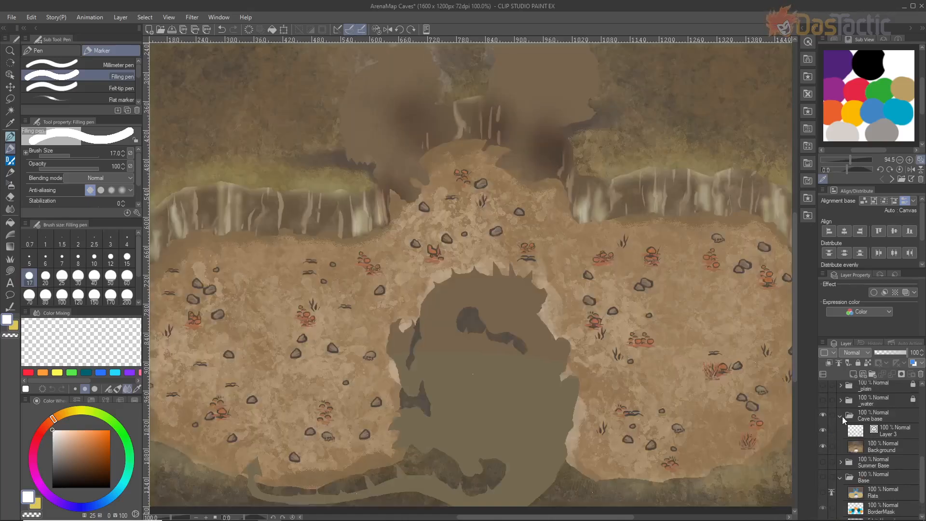
pyautogui.click(840, 416)
pyautogui.click(841, 450)
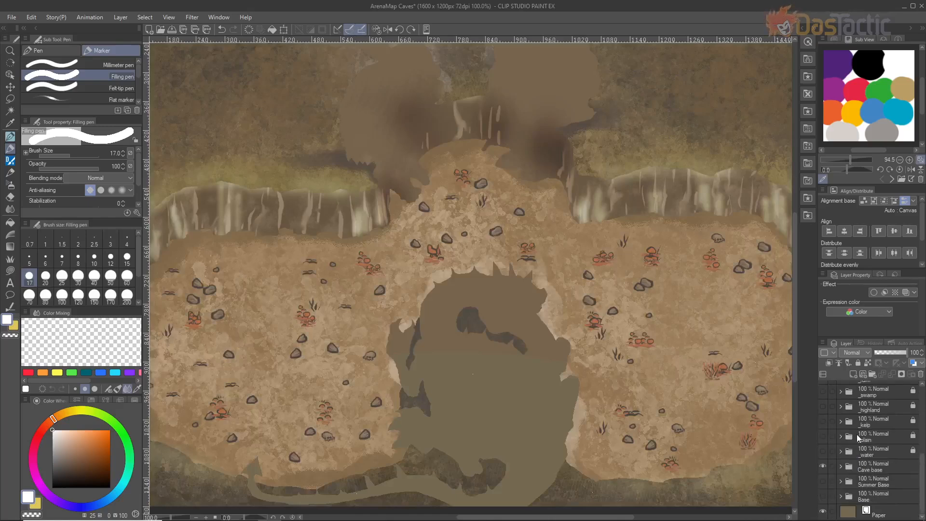
pyautogui.scroll(5, 861, 430)
pyautogui.scroll(1, 861, 429)
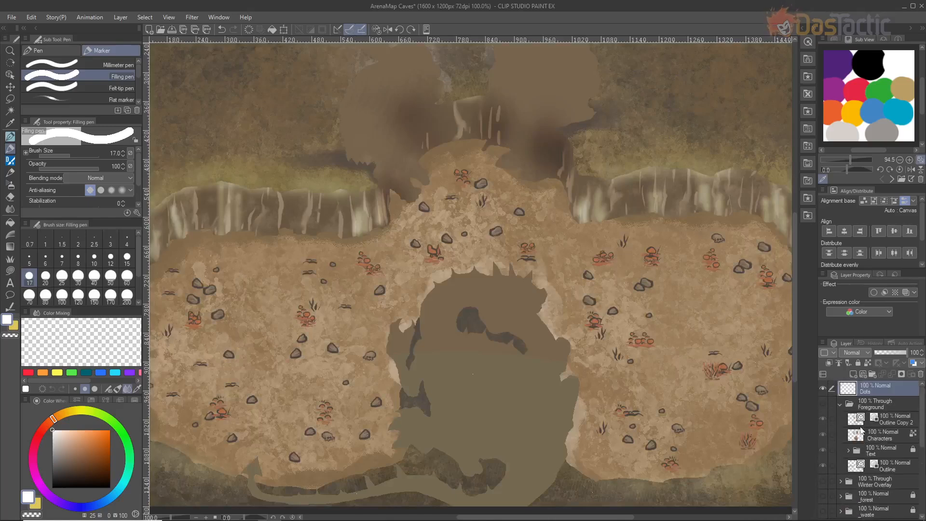
pyautogui.click(823, 405)
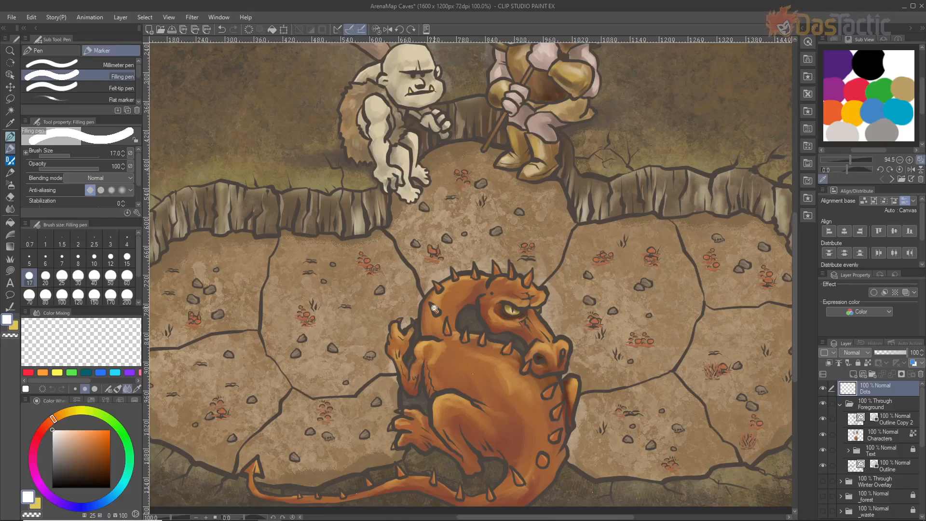
# Save the ArenaMap Caves document and close it.
pyautogui.keyDown('ctrl'); pyautogui.keyDown('alt'); pyautogui.click(435, 309); pyautogui.keyUp('alt'); pyautogui.keyUp('ctrl')
pyautogui.keyDown('ctrl'); pyautogui.keyDown('alt'); pyautogui.click(435, 309); pyautogui.keyUp('alt'); pyautogui.keyUp('ctrl')
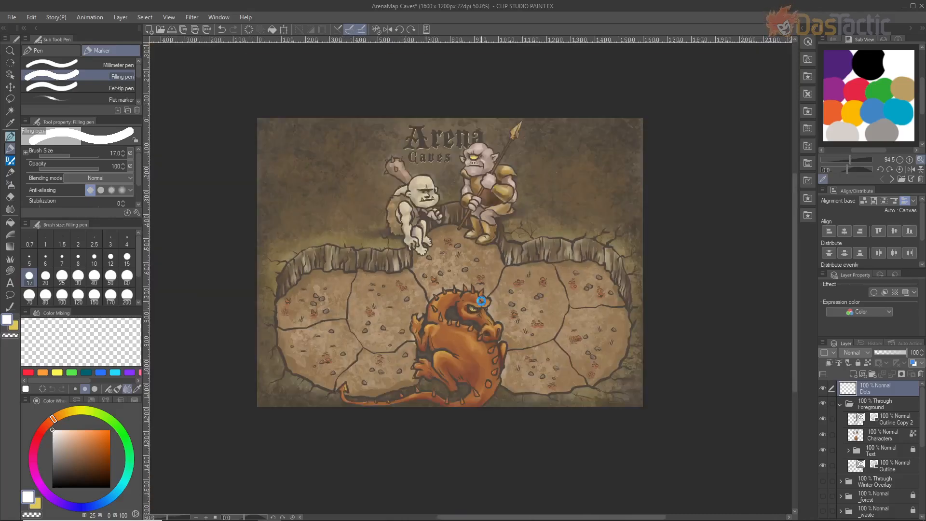
pyautogui.hotkey('ctrl', 's')
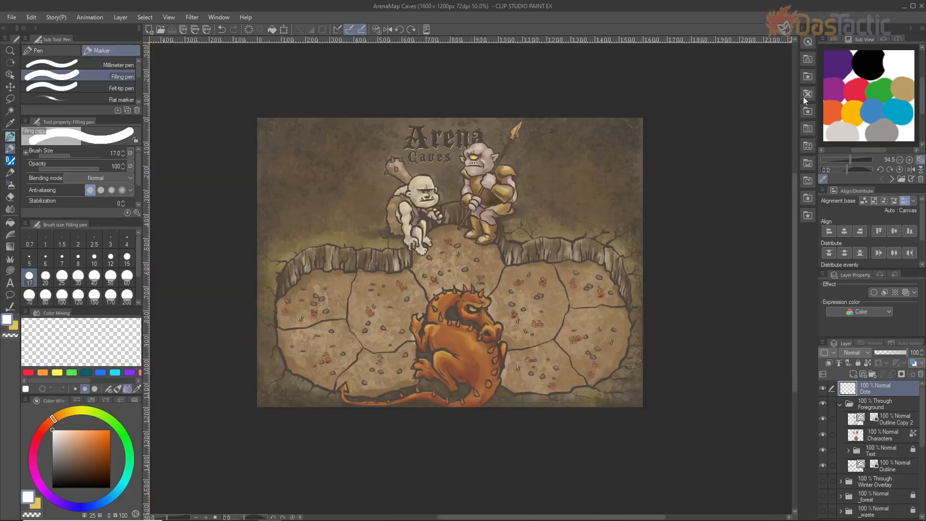
pyautogui.hotkey('ctrl', 'w')
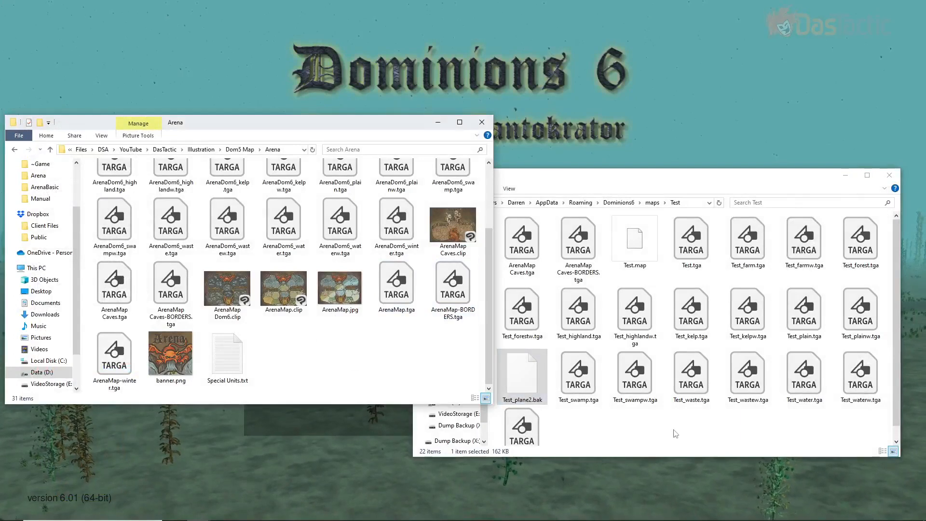
# In File Explorer, delete the old ArenaMap Caves.tga and ArenaMap Caves-BORDERS.tga from the Dominions6 maps Test folder.
pyautogui.click(522, 241)
pyautogui.keyDown('ctrl'); pyautogui.click(578, 243); pyautogui.keyUp('ctrl')
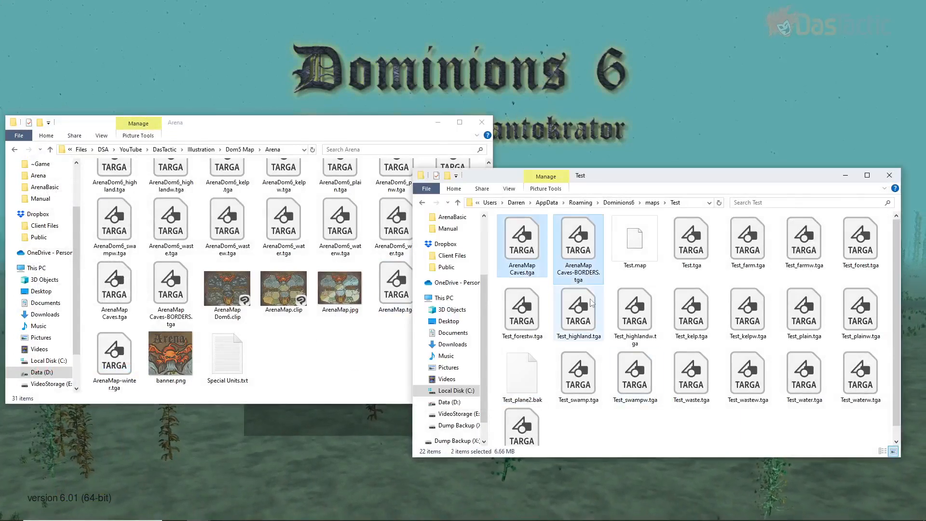
pyautogui.press('Delete')
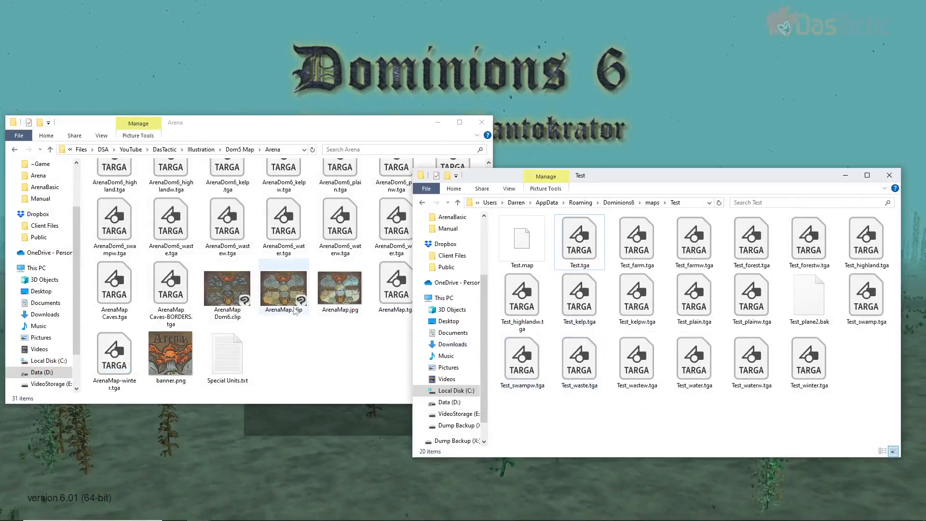
# Copy the re-exported ArenaMap Caves.tga and ArenaMap Caves-BORDERS.tga from the Arena folder into the Test folder.
pyautogui.click(309, 345)
pyautogui.click(110, 300)
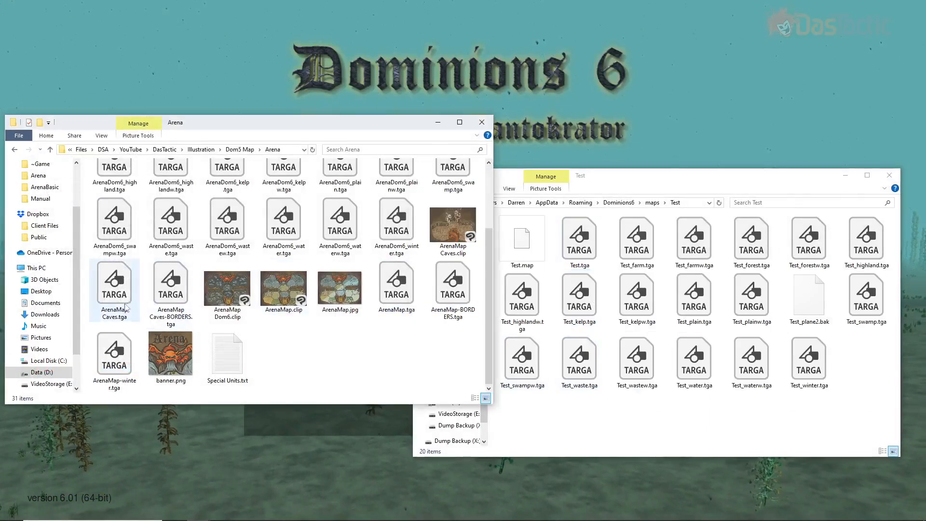
pyautogui.keyDown('ctrl'); pyautogui.click(167, 290); pyautogui.keyUp('ctrl')
pyautogui.moveTo(121, 292); pyautogui.dragTo(561, 435)
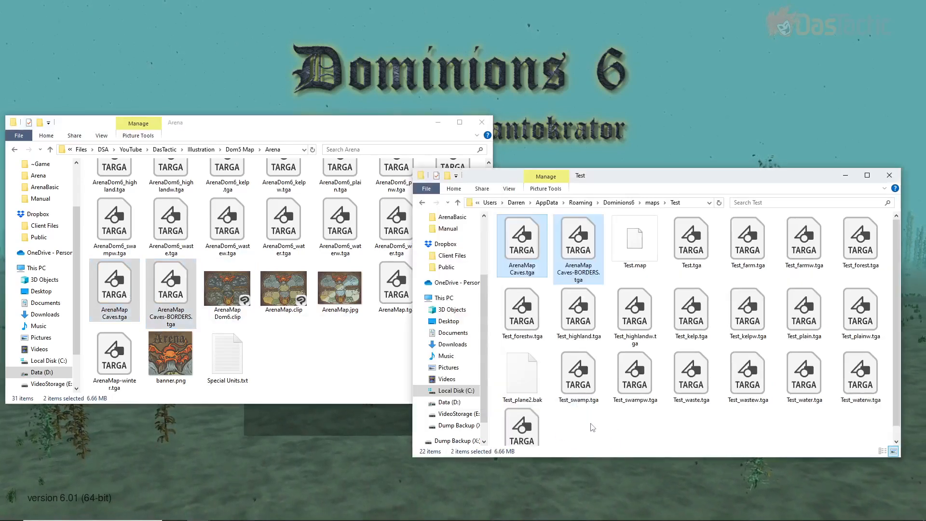
pyautogui.click(631, 435)
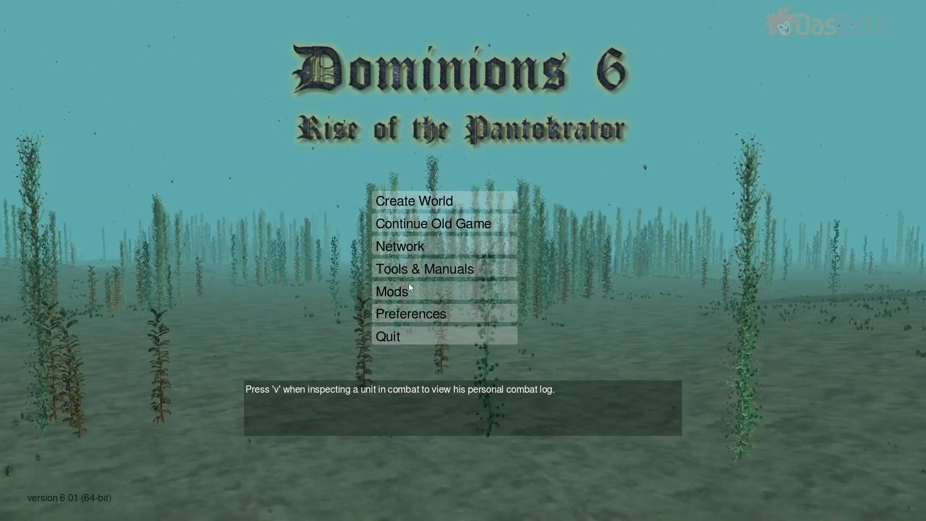
# Open Test.map from the Test folder in the Dominions 6 Map Editor and select the Land Arena province.
pyautogui.click(404, 273)
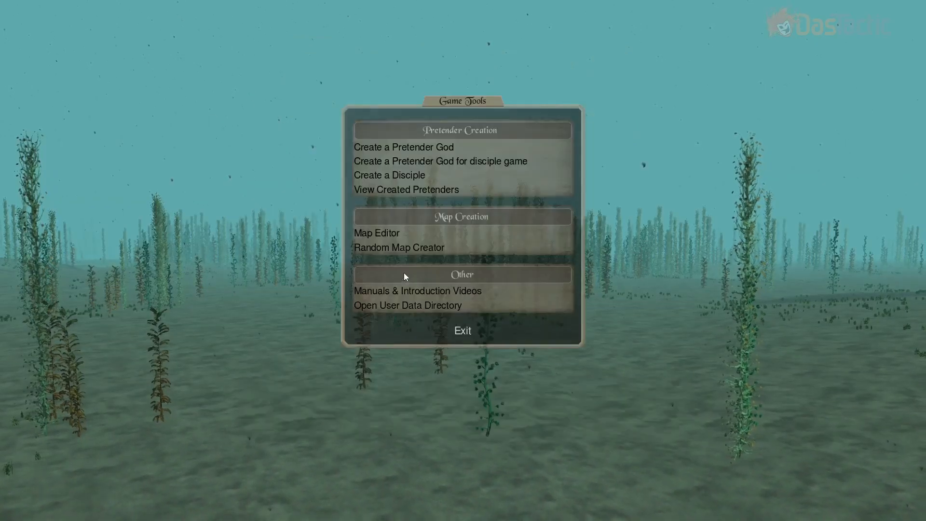
pyautogui.click(386, 234)
pyautogui.click(462, 212)
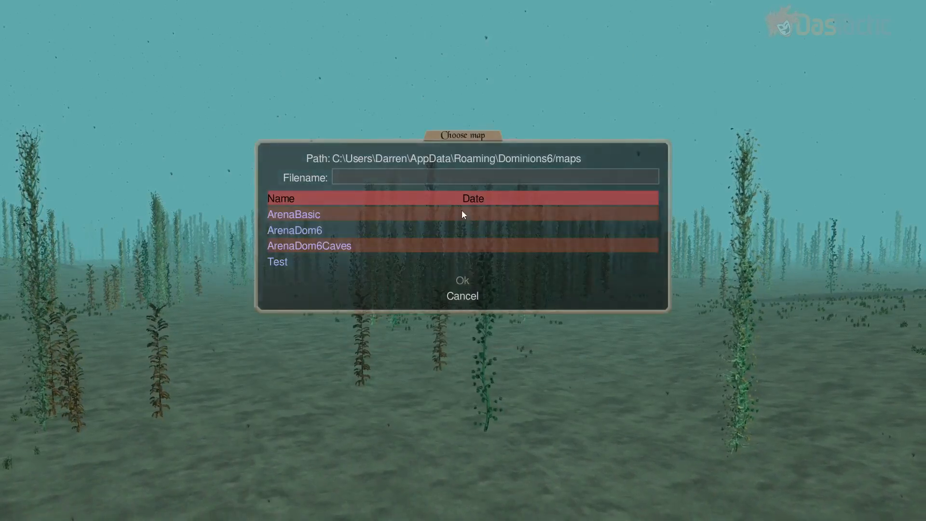
pyautogui.doubleClick(286, 262)
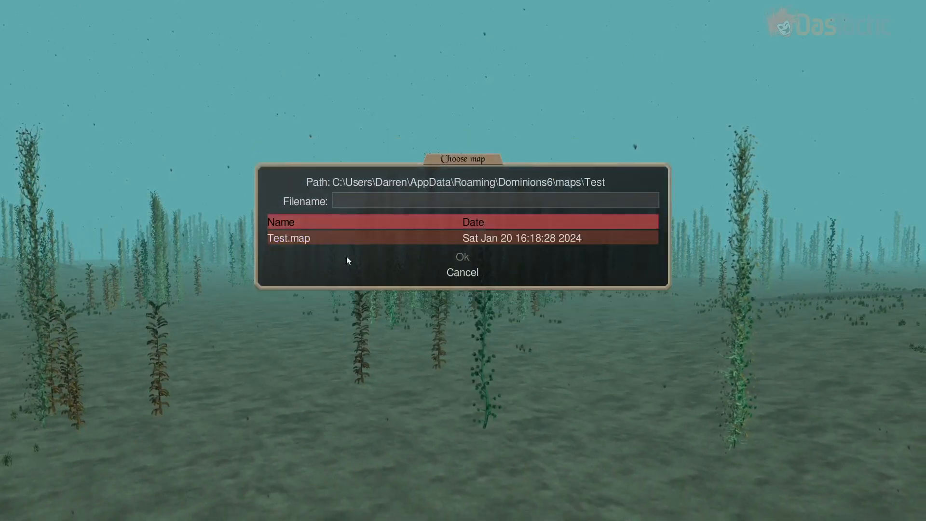
pyautogui.click(308, 240)
pyautogui.click(464, 257)
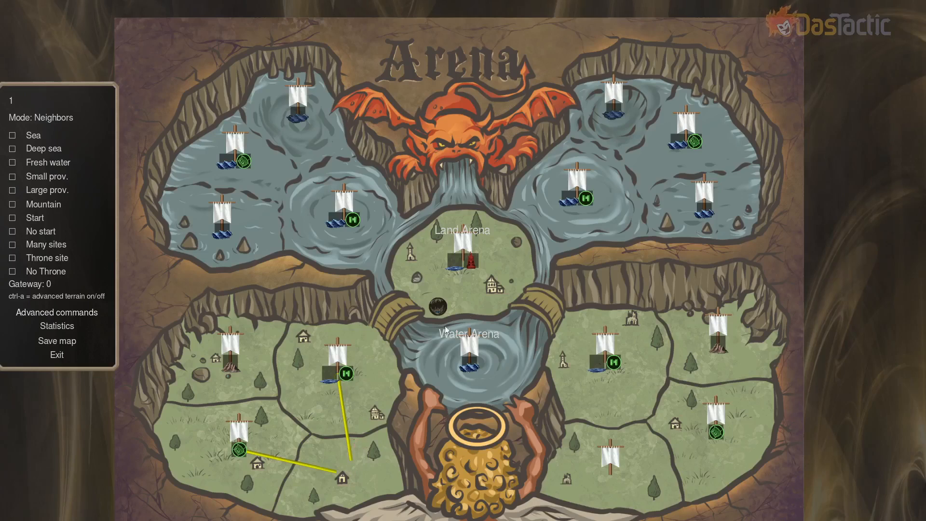
pyautogui.click(480, 289)
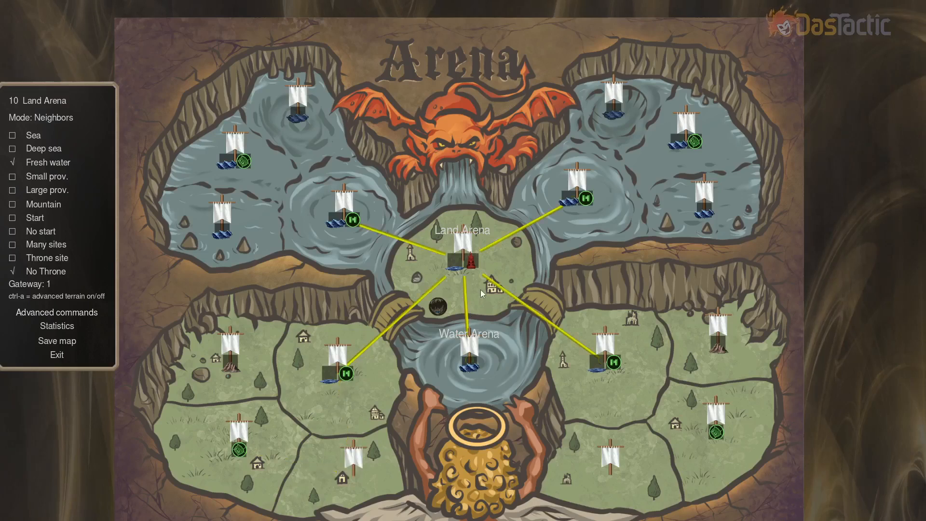
# Add a plane to the map using ArenaMap Caves-BORDERS.tga from the Test folder as its image, and close the advanced commands.
pyautogui.click(71, 314)
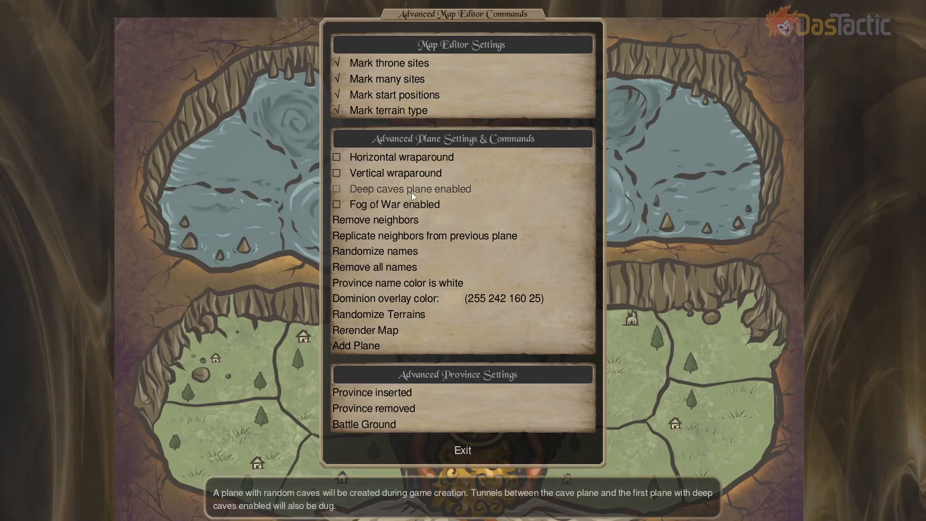
pyautogui.click(367, 346)
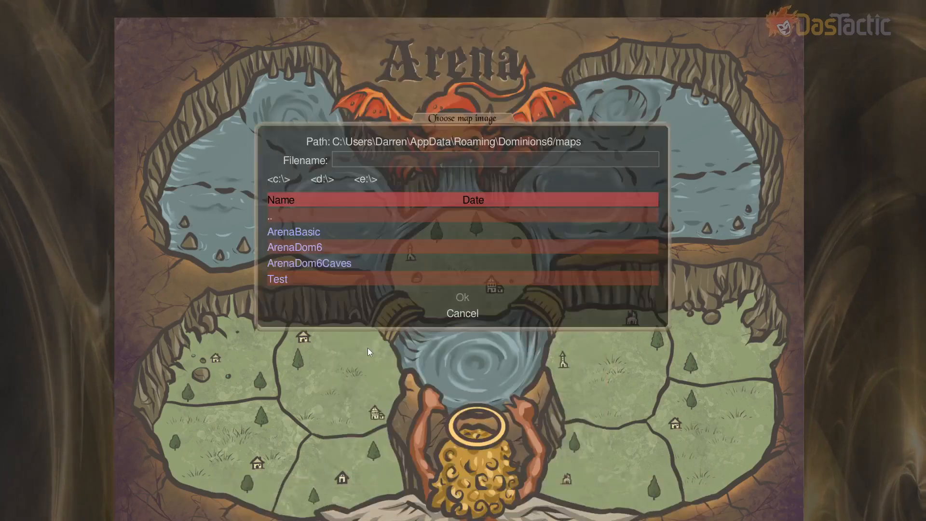
pyautogui.click(280, 280)
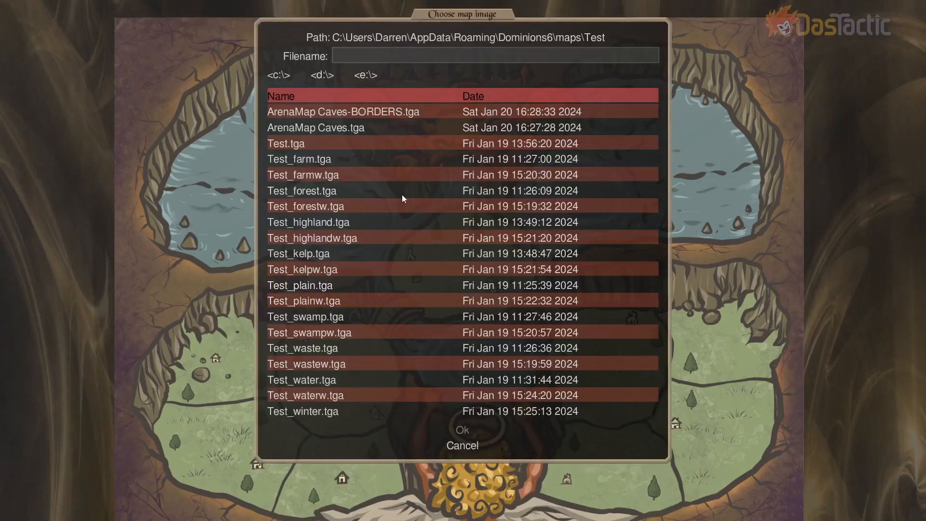
pyautogui.click(340, 112)
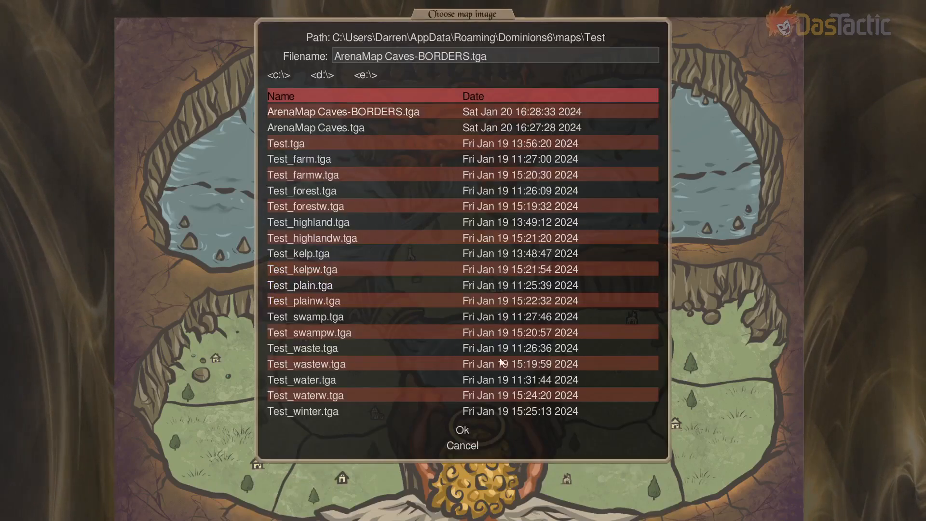
pyautogui.click(463, 430)
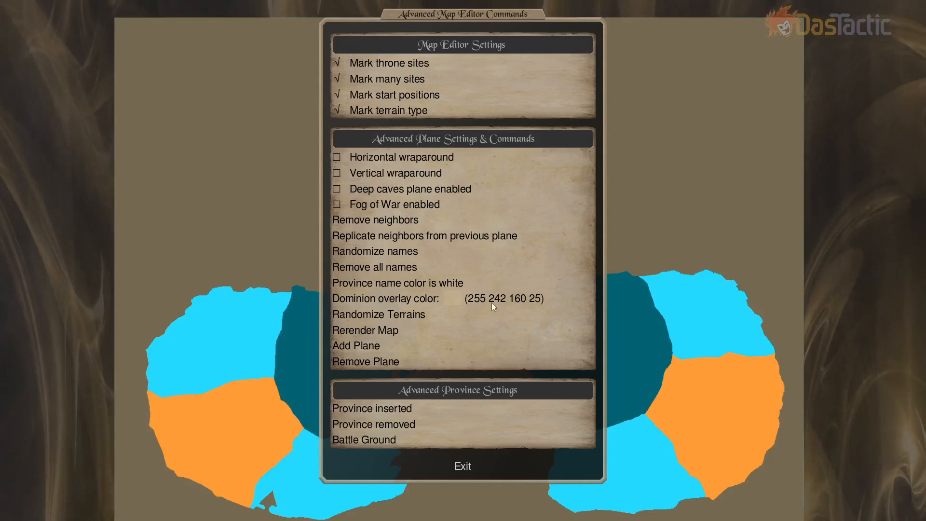
pyautogui.click(467, 476)
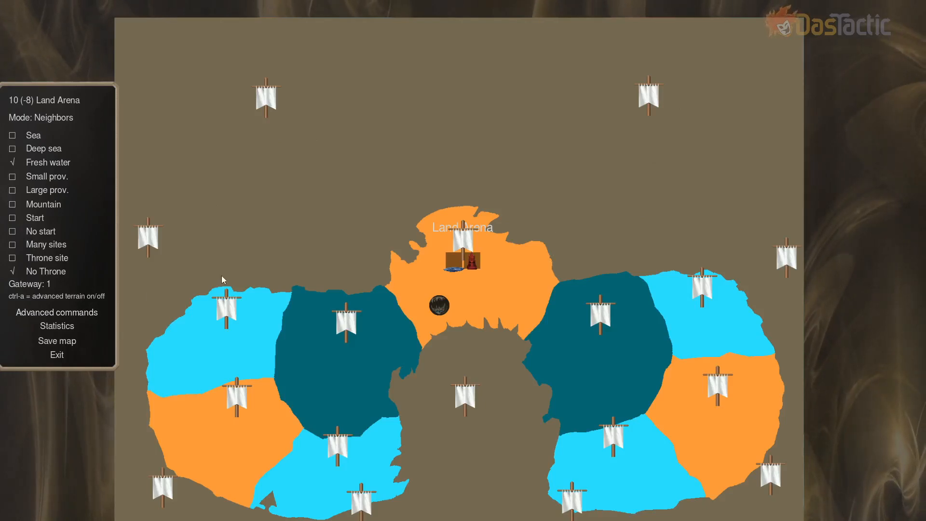
# Switch to Province Areas mode and load ArenaMap Caves-BORDERS.tga from the Test folder as the border image.
pyautogui.click(54, 120)
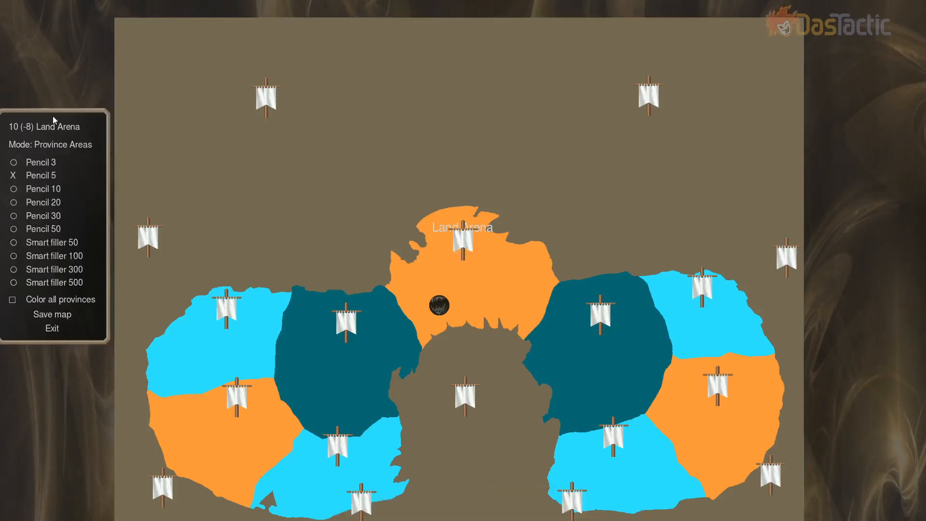
pyautogui.press('b')
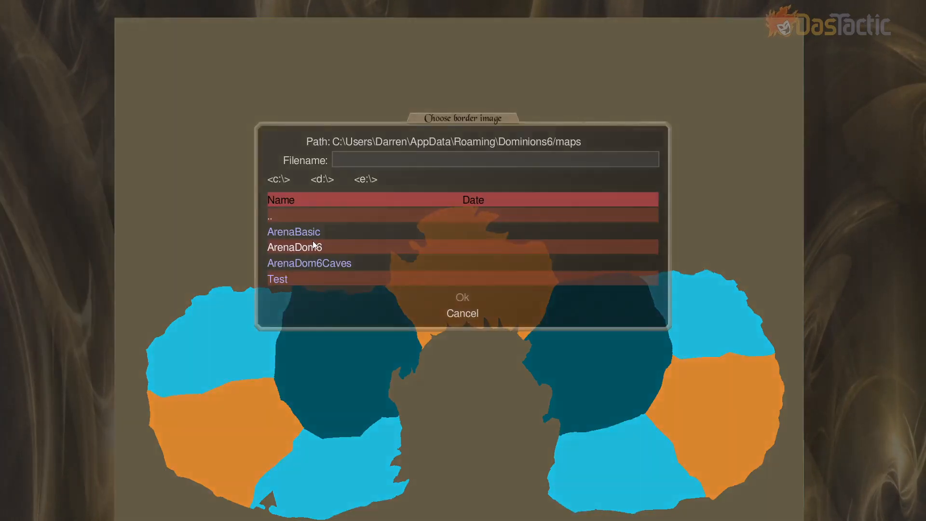
pyautogui.click(283, 282)
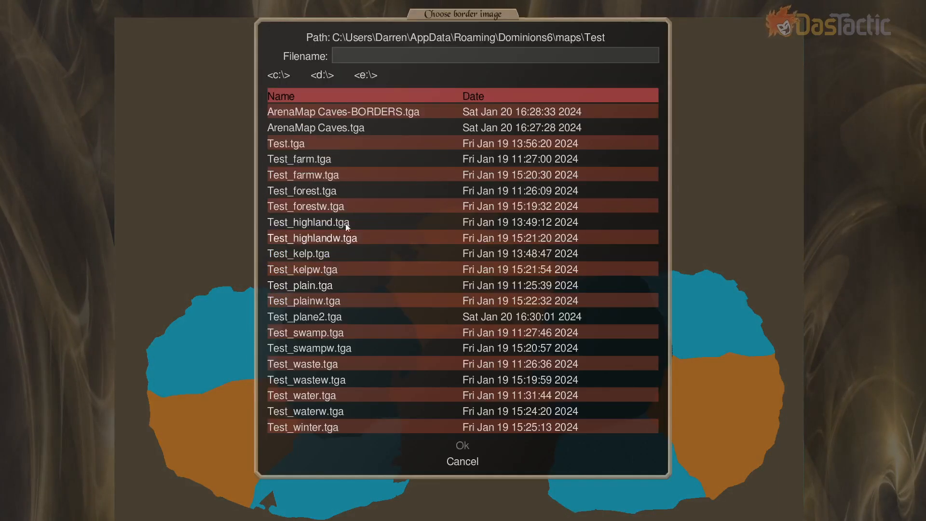
pyautogui.click(355, 114)
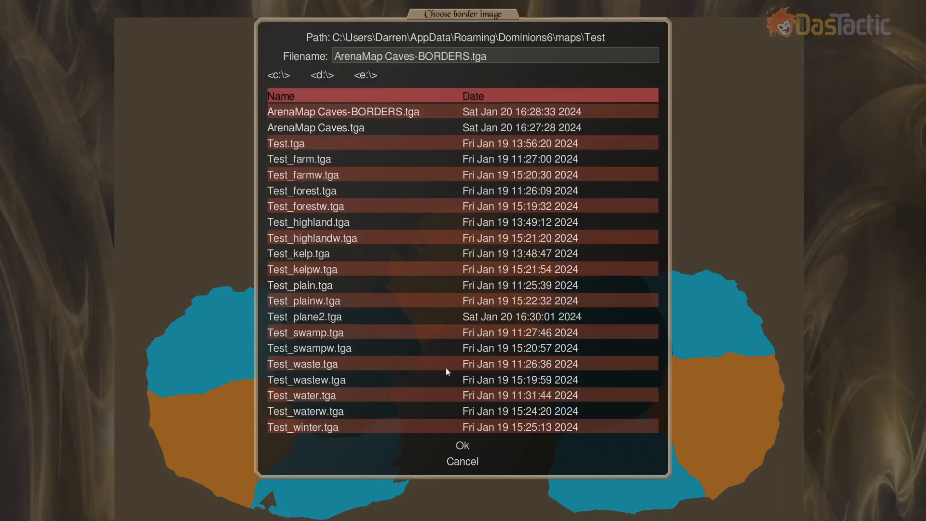
pyautogui.click(464, 445)
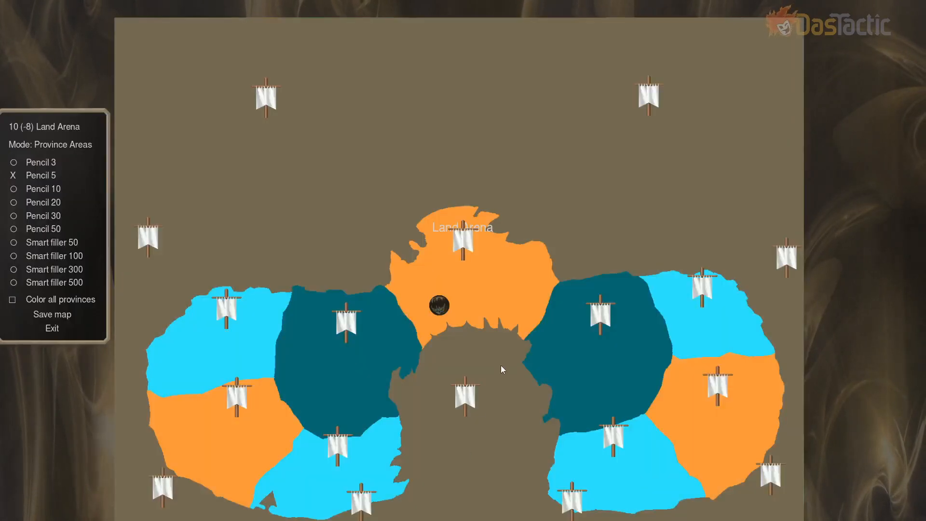
# Fill the missing parts of central province 26 out to its borders with Smart filler 500.
pyautogui.click(474, 268)
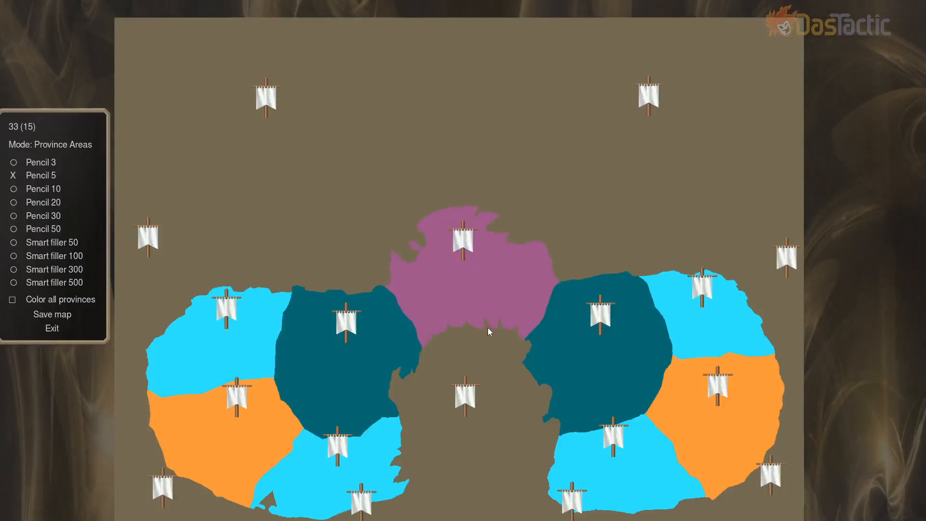
pyautogui.click(373, 343)
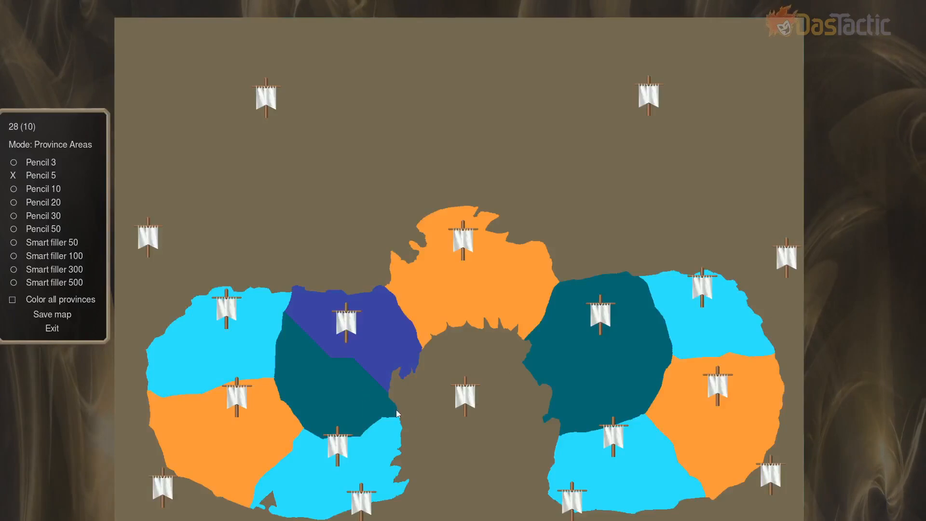
pyautogui.click(451, 414)
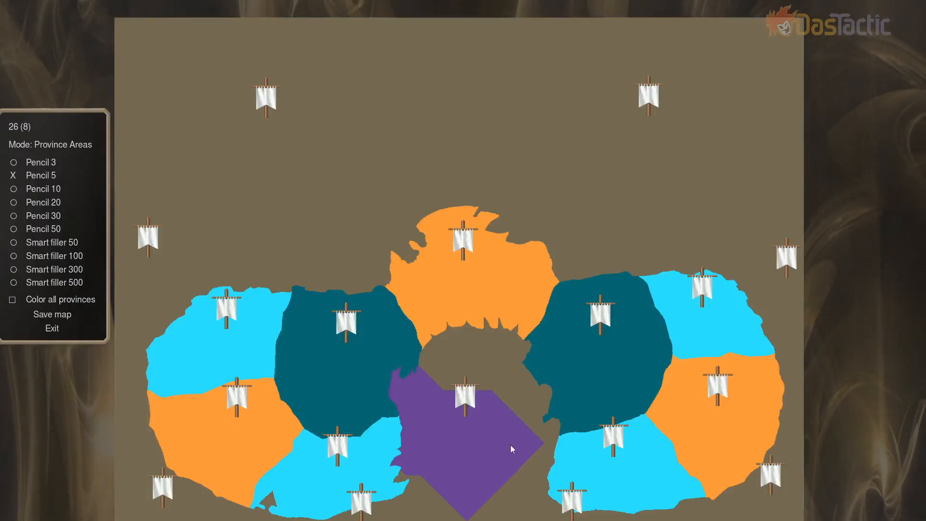
pyautogui.click(57, 284)
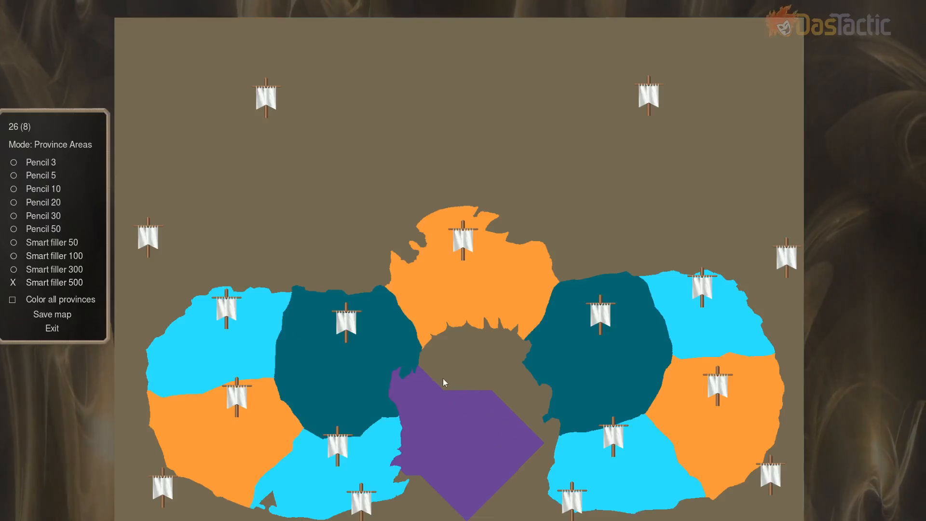
pyautogui.moveTo(443, 378)
pyautogui.mouseDown()
pyautogui.moveTo(436, 346)
pyautogui.moveTo(451, 338)
pyautogui.moveTo(485, 337)
pyautogui.moveTo(524, 357)
pyautogui.moveTo(551, 447)
pyautogui.moveTo(533, 470)
pyautogui.moveTo(541, 487)
pyautogui.moveTo(516, 497)
pyautogui.moveTo(501, 418)
pyautogui.moveTo(473, 362)
pyautogui.mouseUp()
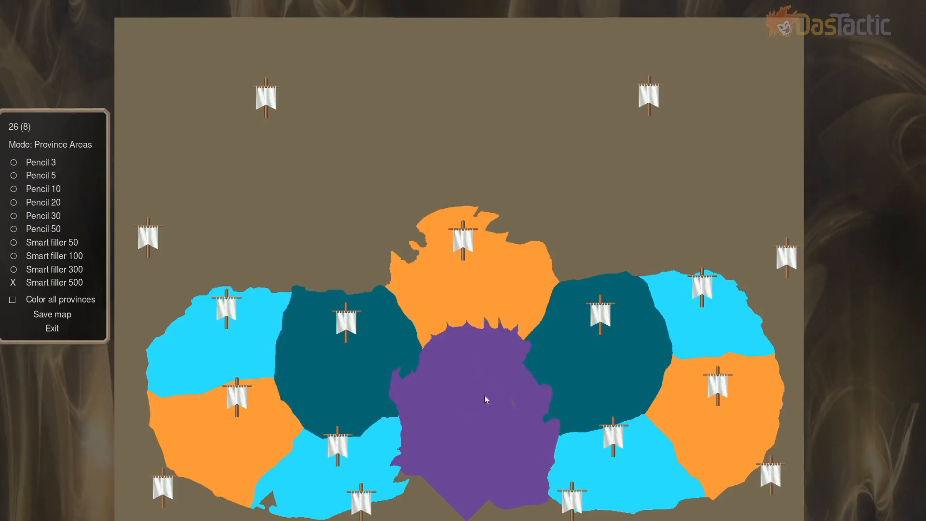
pyautogui.moveTo(485, 398)
pyautogui.mouseDown()
pyautogui.moveTo(520, 408)
pyautogui.moveTo(509, 401)
pyautogui.moveTo(478, 505)
pyautogui.moveTo(521, 494)
pyautogui.moveTo(476, 513)
pyautogui.moveTo(417, 467)
pyautogui.moveTo(400, 471)
pyautogui.moveTo(439, 477)
pyautogui.moveTo(363, 463)
pyautogui.moveTo(398, 470)
pyautogui.moveTo(386, 461)
pyautogui.moveTo(396, 426)
pyautogui.moveTo(366, 468)
pyautogui.moveTo(315, 510)
pyautogui.moveTo(382, 492)
pyautogui.mouseUp()
# Fill the incomplete areas of provinces 23 and 28, west of the centre, with Smart filler 500.
pyautogui.click(395, 471)
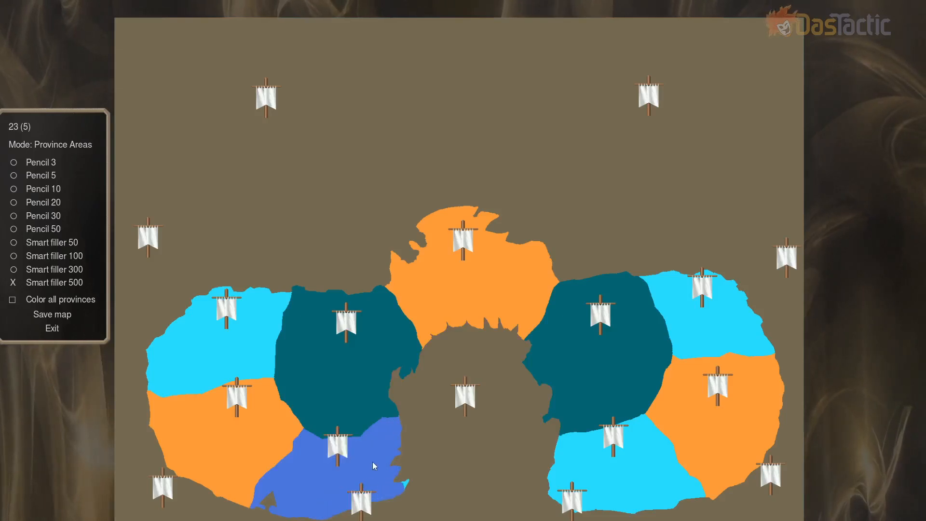
pyautogui.scroll(2, 365, 469)
pyautogui.scroll(3, 364, 466)
pyautogui.moveTo(391, 449); pyautogui.dragTo(617, 222)
pyautogui.click(477, 190)
pyautogui.moveTo(505, 270)
pyautogui.mouseDown()
pyautogui.moveTo(562, 308)
pyautogui.moveTo(495, 331)
pyautogui.moveTo(463, 323)
pyautogui.moveTo(447, 331)
pyautogui.moveTo(483, 334)
pyautogui.moveTo(433, 338)
pyautogui.moveTo(393, 309)
pyautogui.moveTo(372, 262)
pyautogui.moveTo(368, 204)
pyautogui.moveTo(380, 137)
pyautogui.moveTo(416, 211)
pyautogui.moveTo(416, 266)
pyautogui.moveTo(427, 282)
pyautogui.moveTo(459, 203)
pyautogui.moveTo(503, 254)
pyautogui.mouseUp()
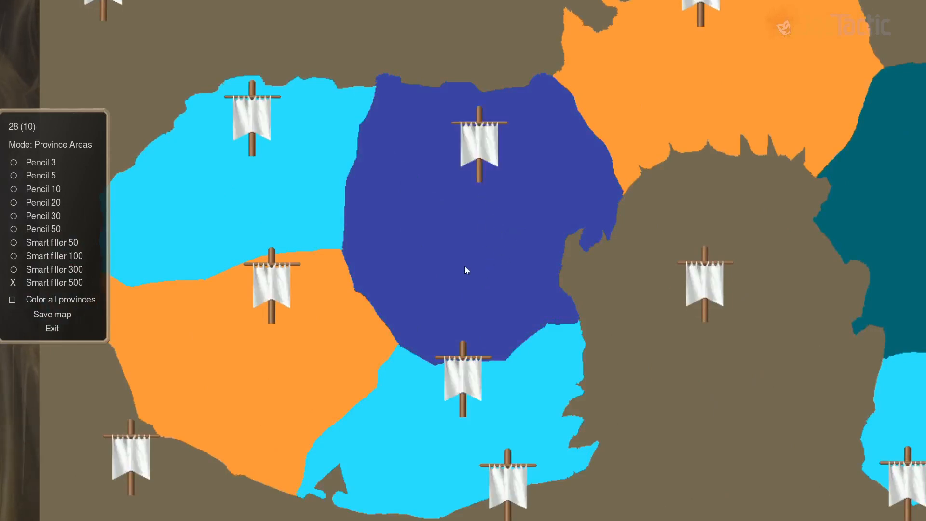
# Check the filled areas of the outer and central provinces around the whole cave plane.
pyautogui.scroll(-5, 465, 265)
pyautogui.click(340, 145)
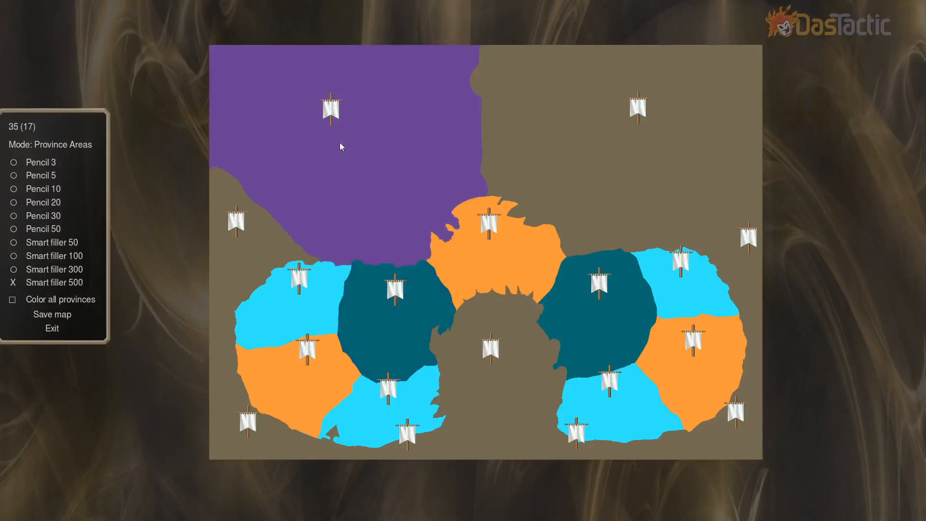
pyautogui.click(233, 236)
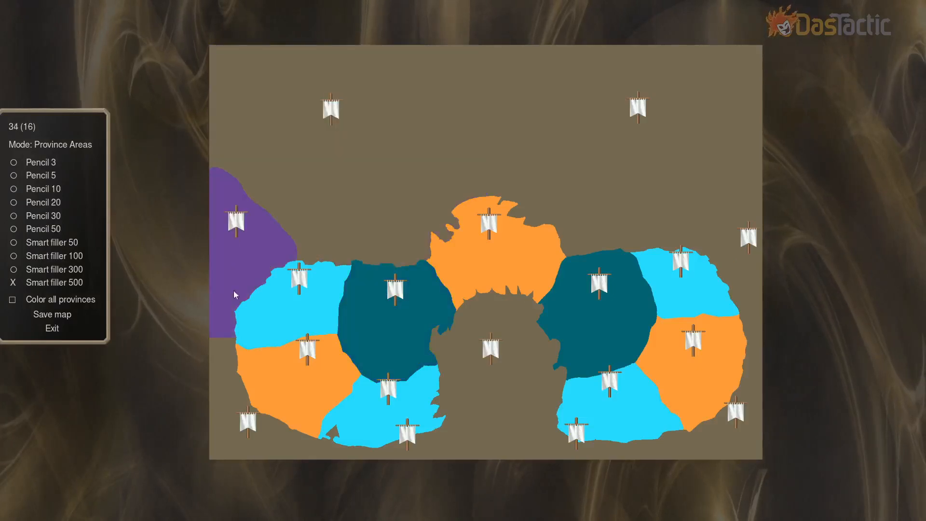
pyautogui.click(236, 425)
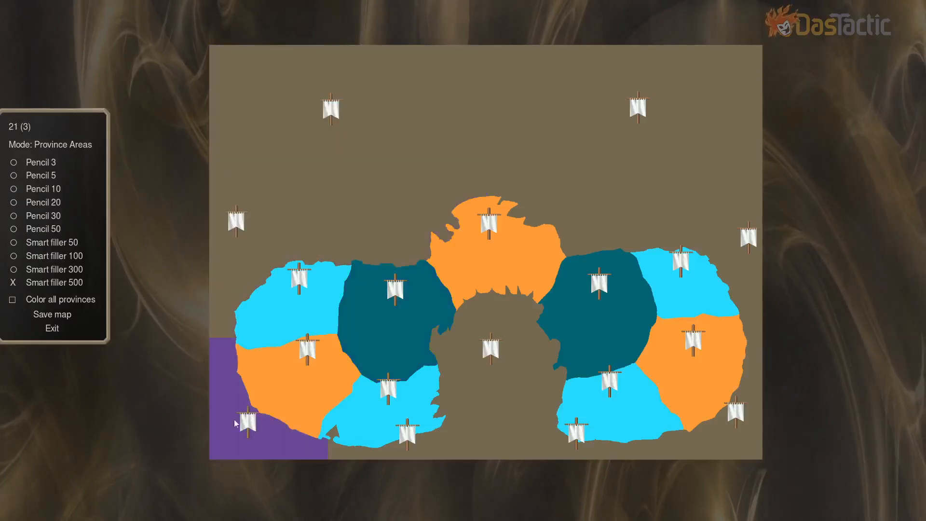
pyautogui.click(416, 450)
pyautogui.click(496, 388)
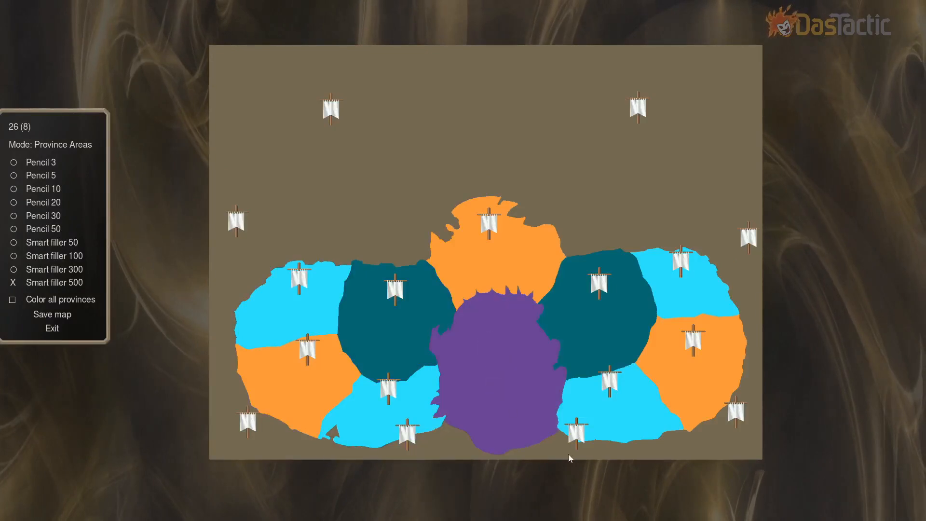
pyautogui.click(598, 455)
pyautogui.click(729, 435)
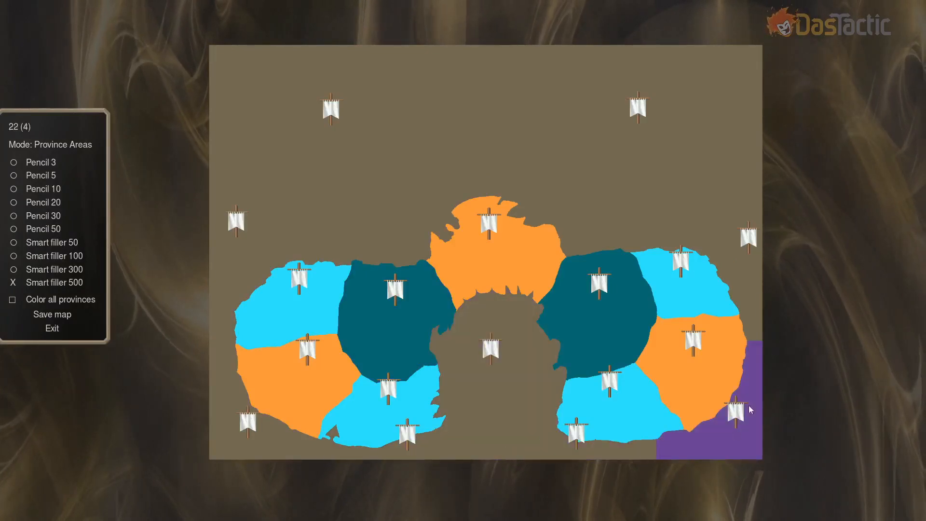
pyautogui.click(749, 256)
pyautogui.click(645, 114)
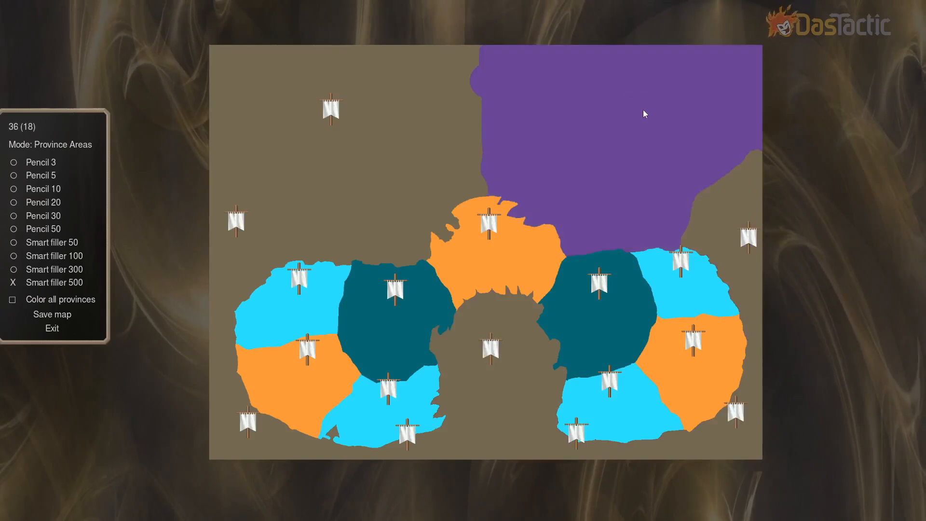
pyautogui.click(328, 144)
pyautogui.click(611, 101)
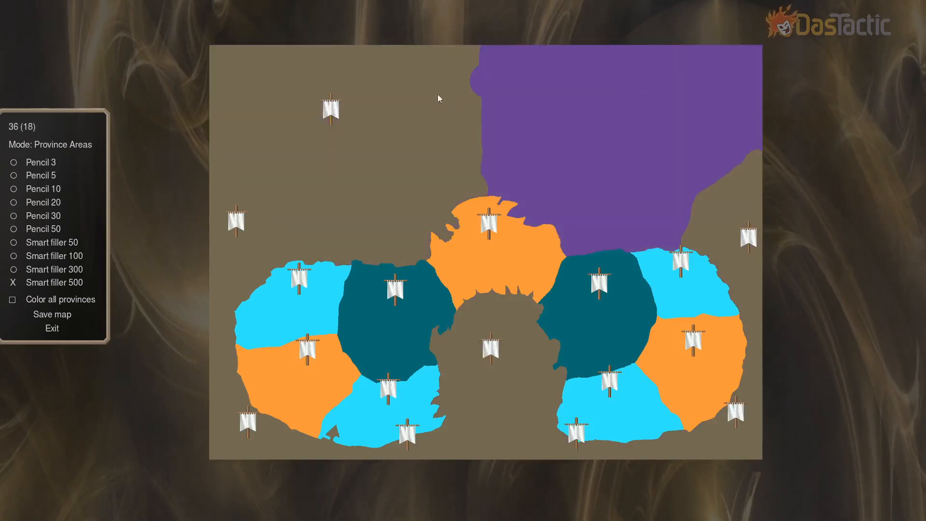
pyautogui.click(346, 114)
pyautogui.click(624, 118)
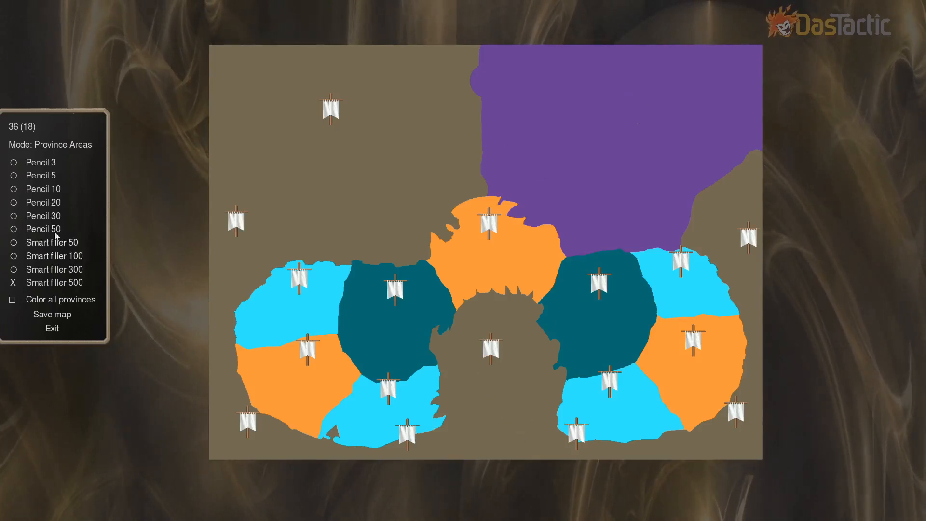
# In Neighbors mode, remove province 36's connections to the orange arena province and to the dark teal and light blue provinces south of it.
pyautogui.click(58, 145)
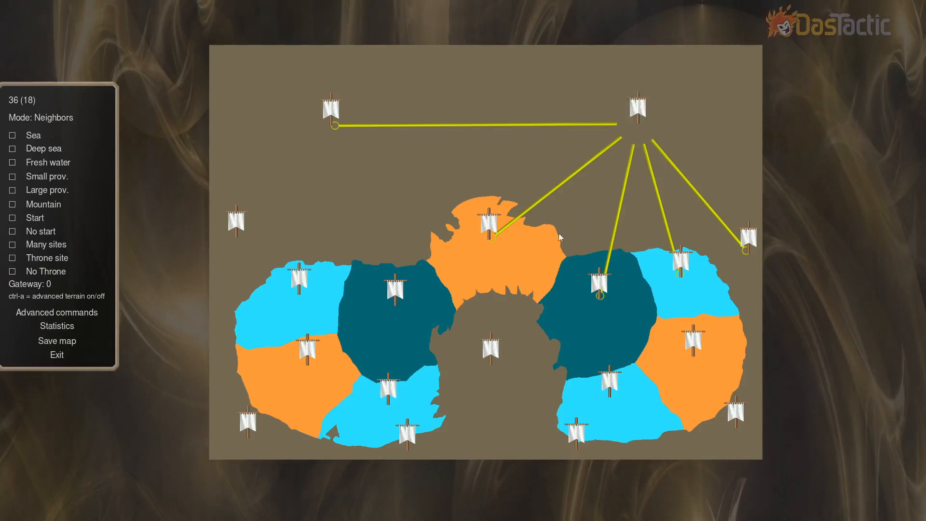
pyautogui.click(497, 242)
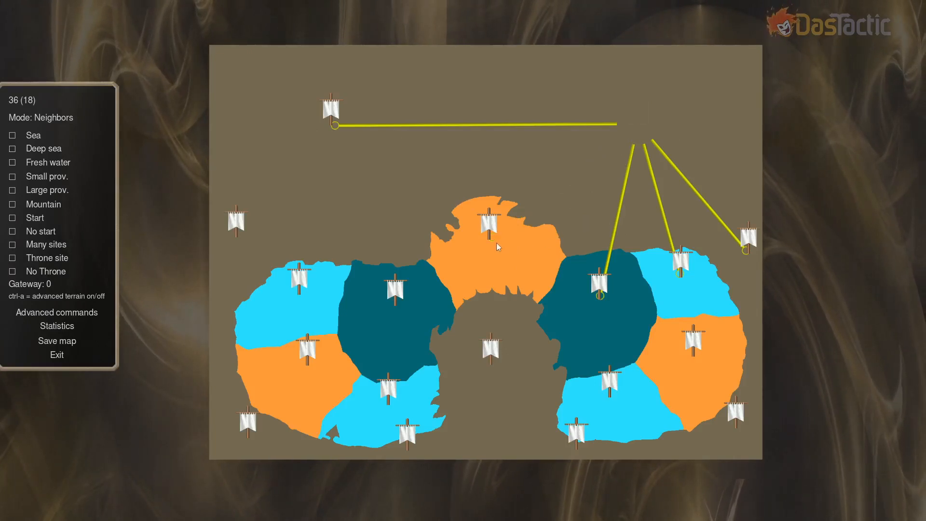
pyautogui.click(608, 308)
pyautogui.click(667, 281)
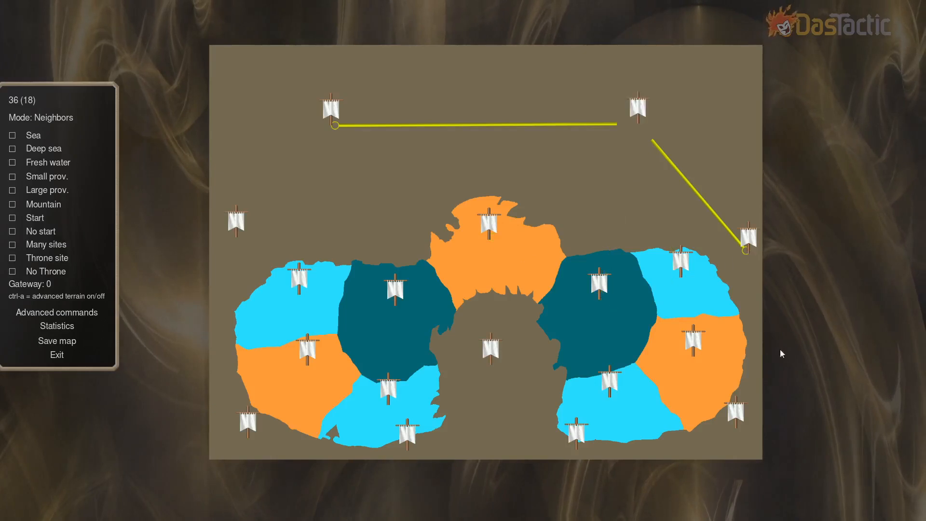
# Disconnect east-edge province 32 from the adjacent light blue and orange provinces, and connect it to the southeast corner province.
pyautogui.click(747, 259)
pyautogui.click(686, 282)
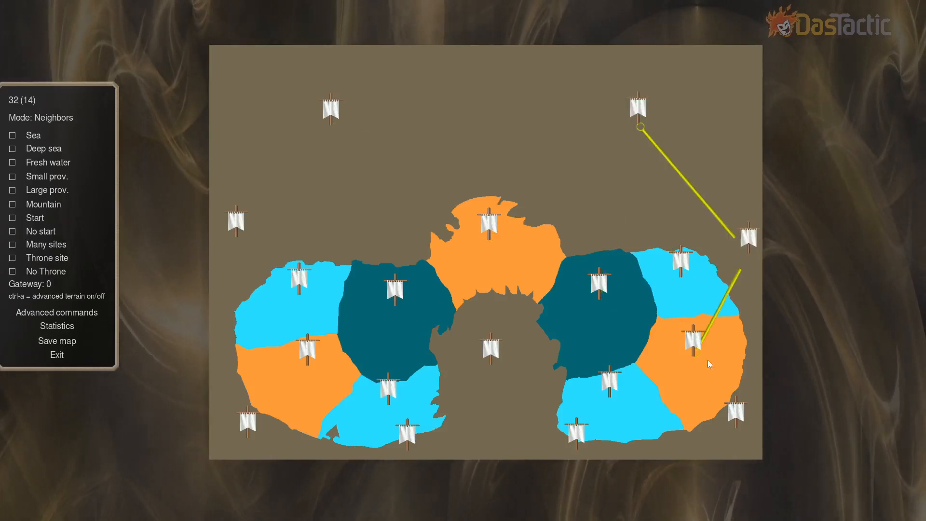
pyautogui.click(695, 363)
pyautogui.click(735, 442)
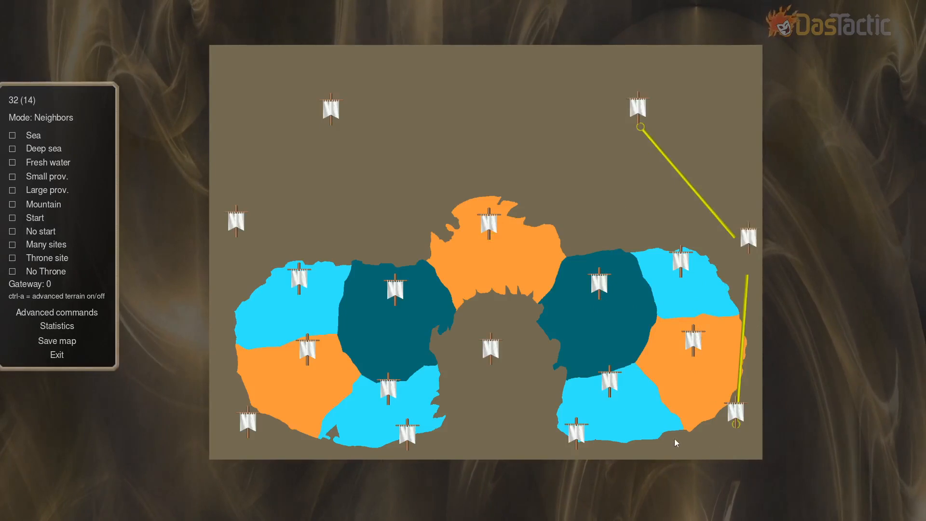
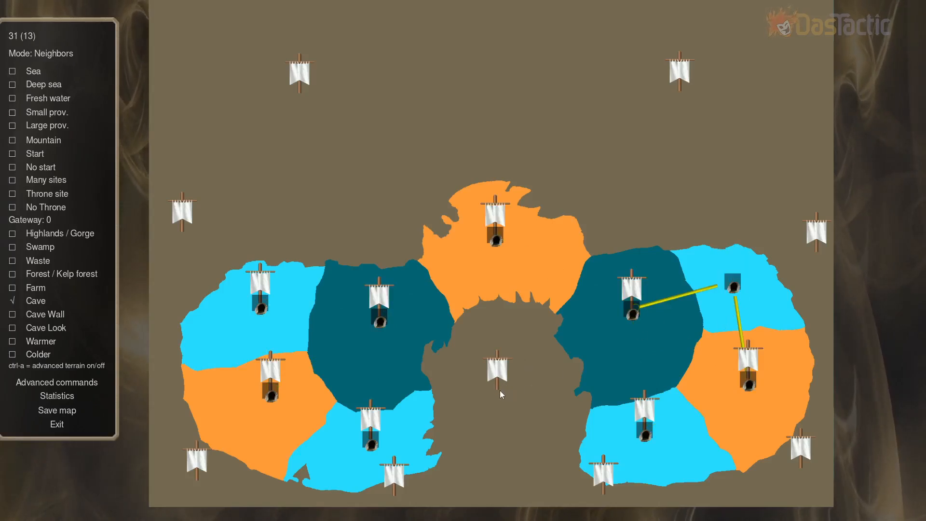
# Mark central province 26 and southern-edge province 19 as Cave Wall, leaving Waste off for province 19.
pyautogui.click(500, 390)
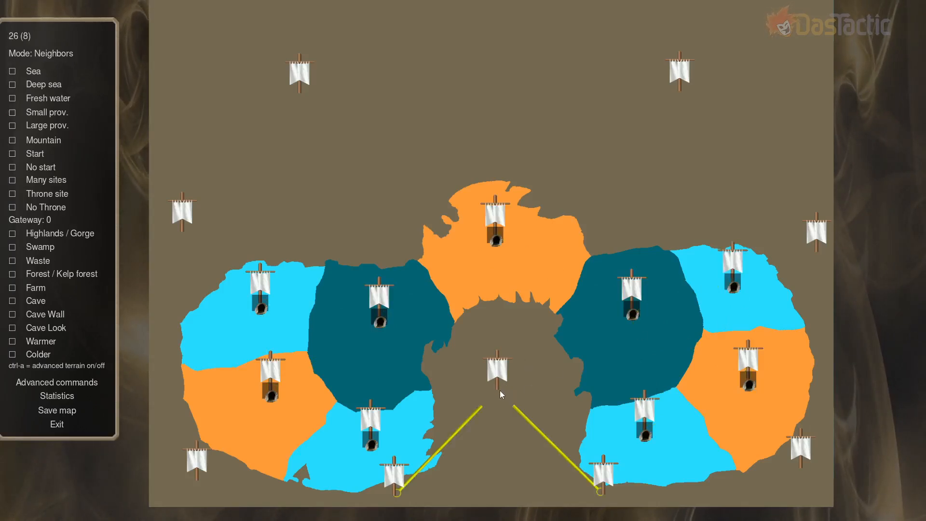
pyautogui.click(45, 315)
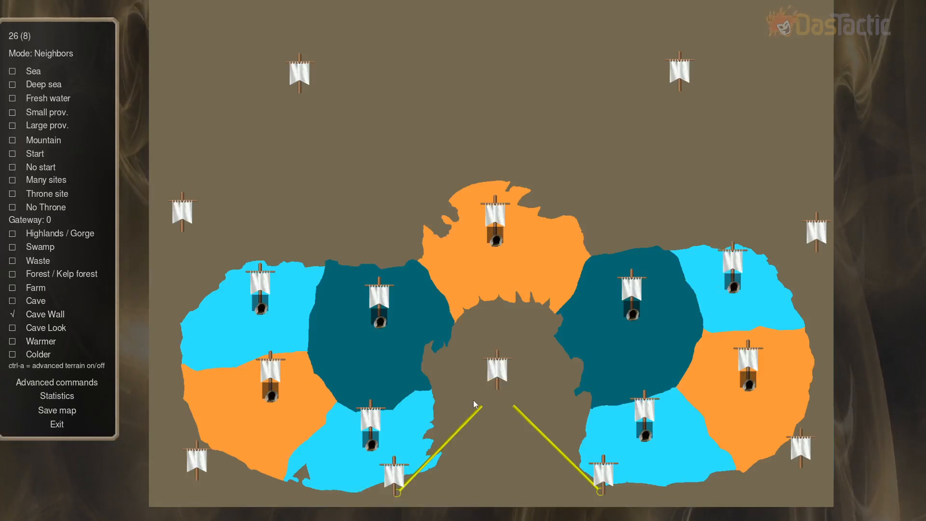
pyautogui.click(399, 496)
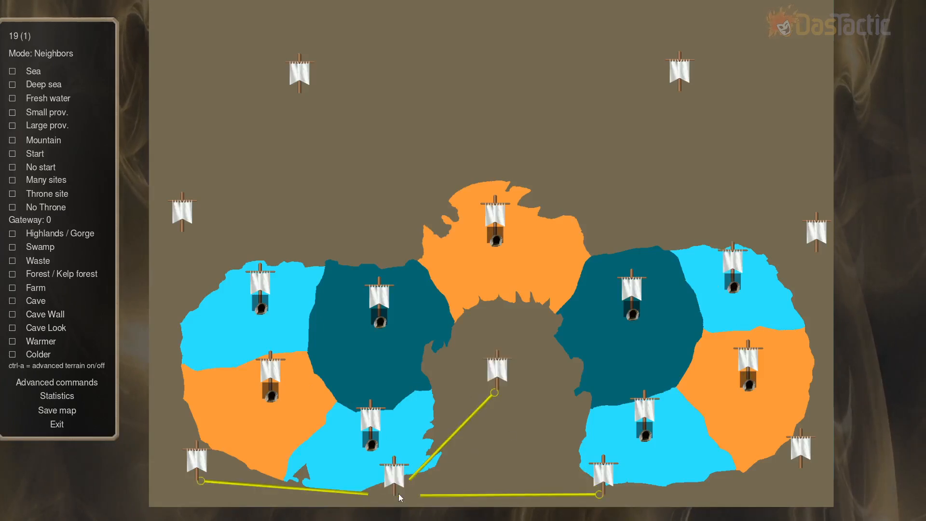
pyautogui.press('w')
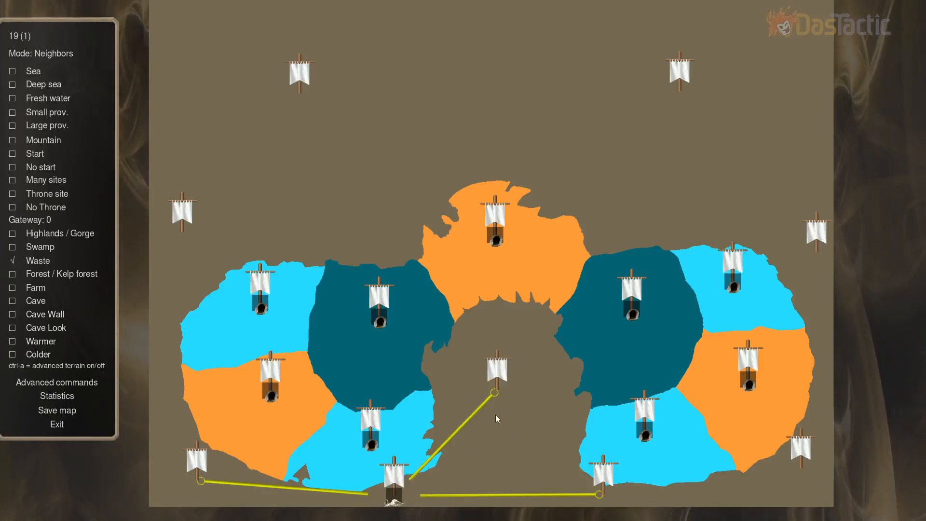
pyautogui.click(499, 400)
pyautogui.click(400, 484)
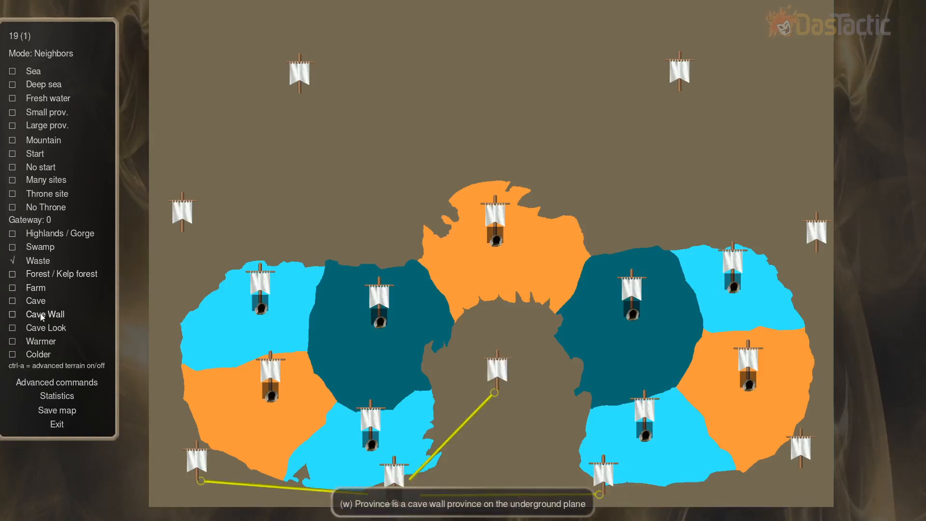
pyautogui.click(15, 262)
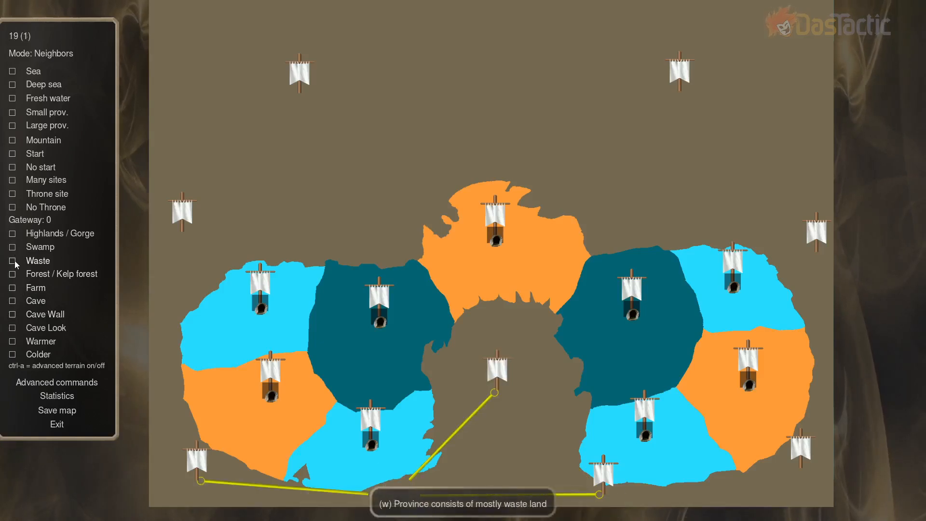
pyautogui.click(13, 314)
# Mark southwest corner province 21, west-edge province 34 and northern province 35 as Cave Wall.
pyautogui.click(393, 485)
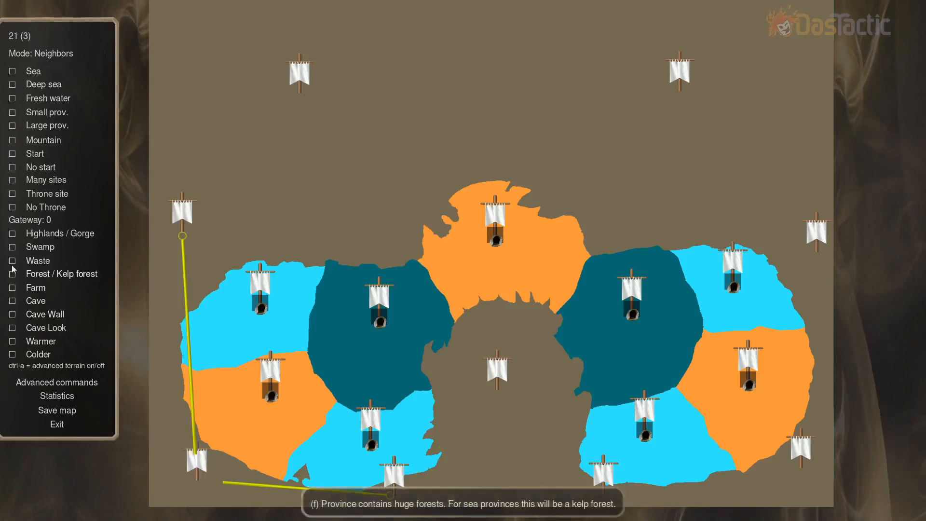
pyautogui.click(13, 314)
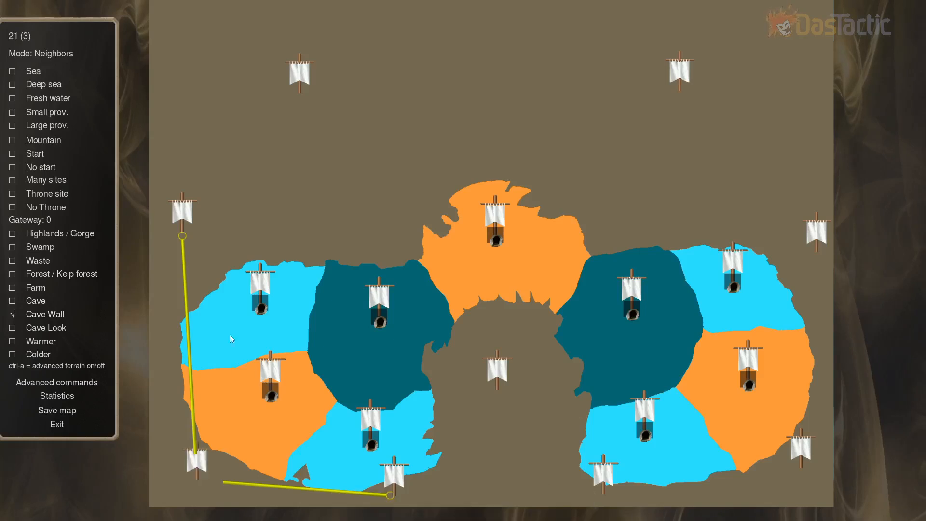
pyautogui.click(192, 236)
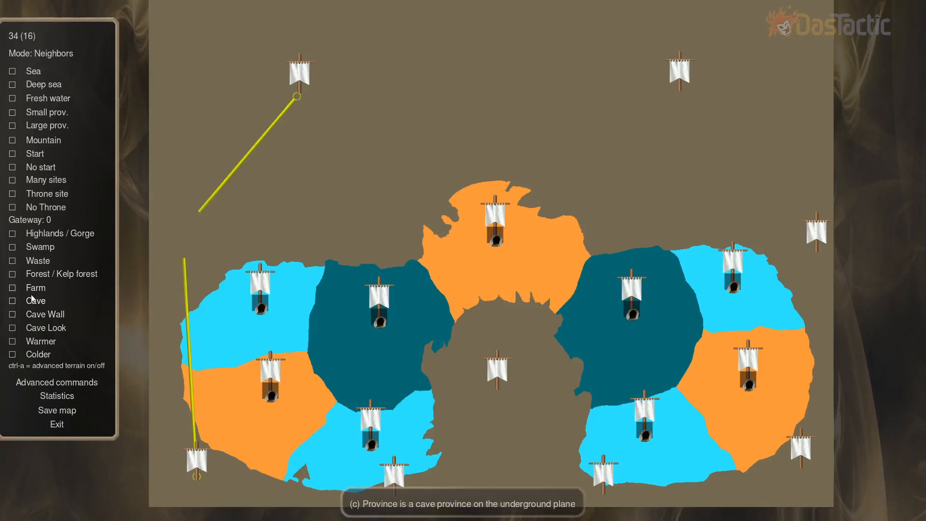
pyautogui.click(302, 96)
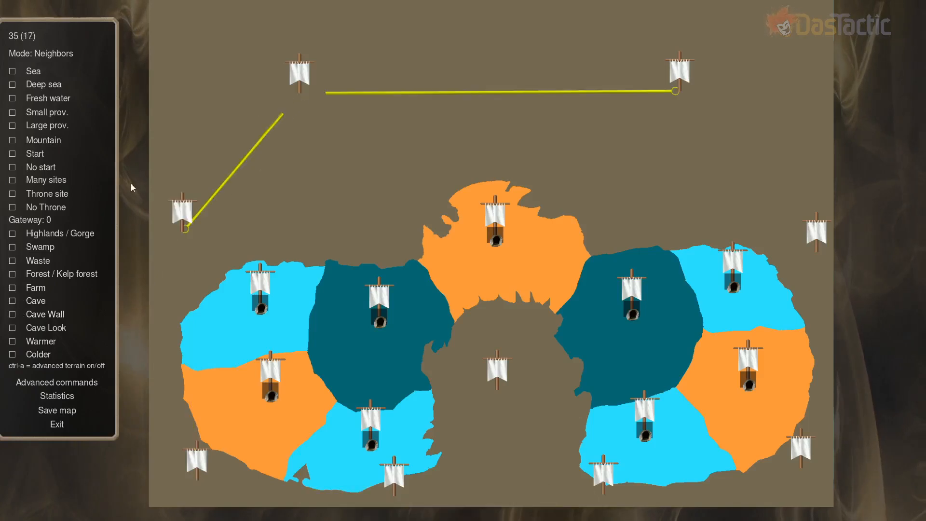
pyautogui.click(16, 315)
# Mark northern province 36 and east-edge province 32 as Cave Wall.
pyautogui.click(684, 99)
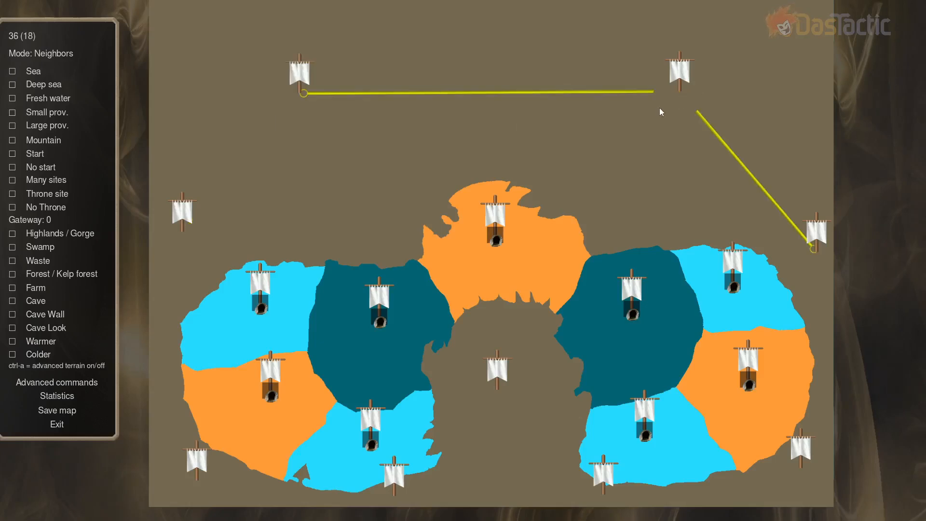
pyautogui.click(13, 317)
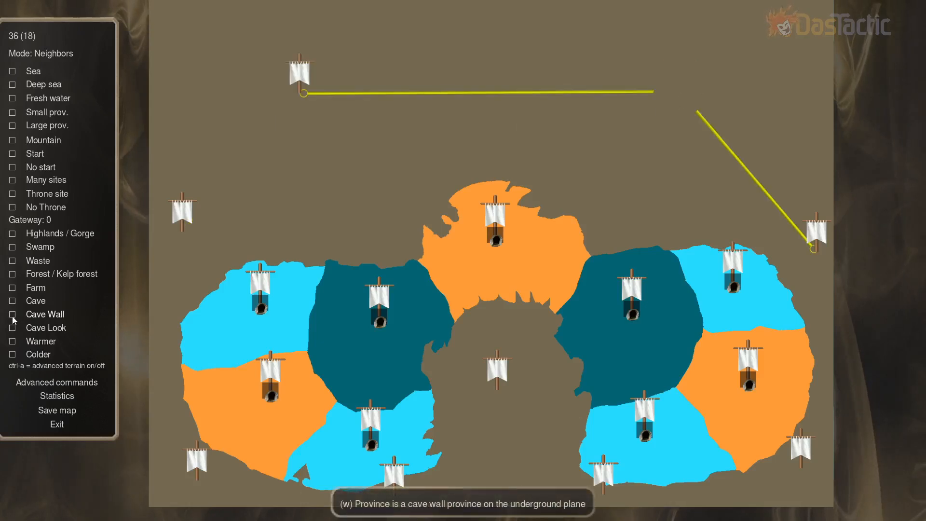
pyautogui.click(13, 317)
pyautogui.click(682, 94)
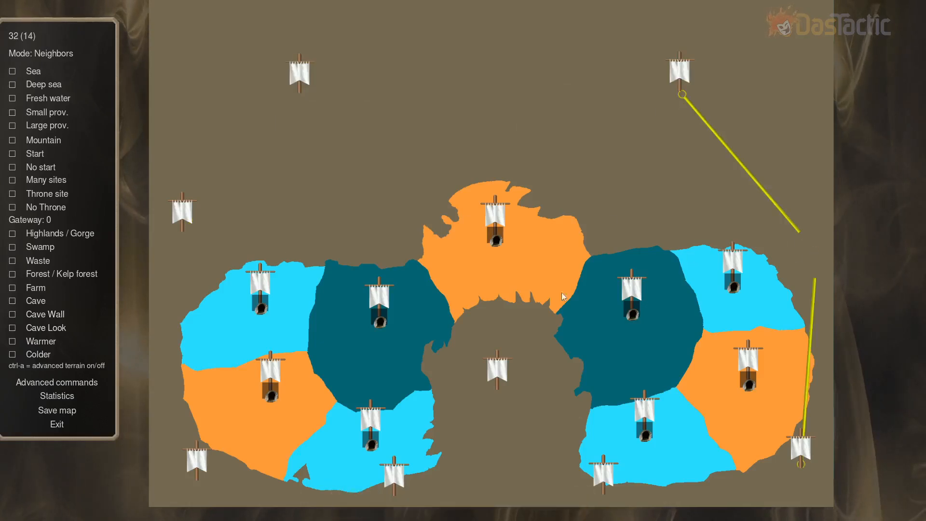
pyautogui.click(13, 316)
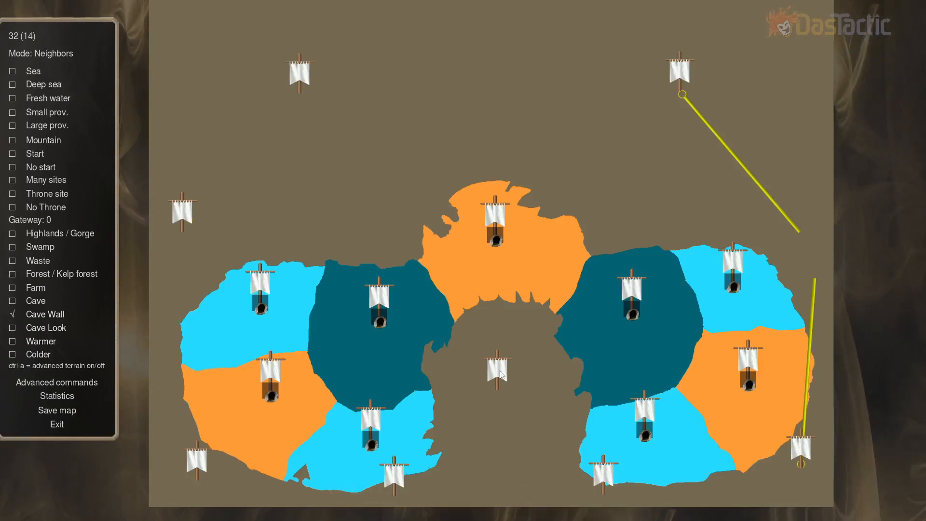
# Mark southeast corner province 22 and southern-edge province 20 as Cave Wall.
pyautogui.click(801, 480)
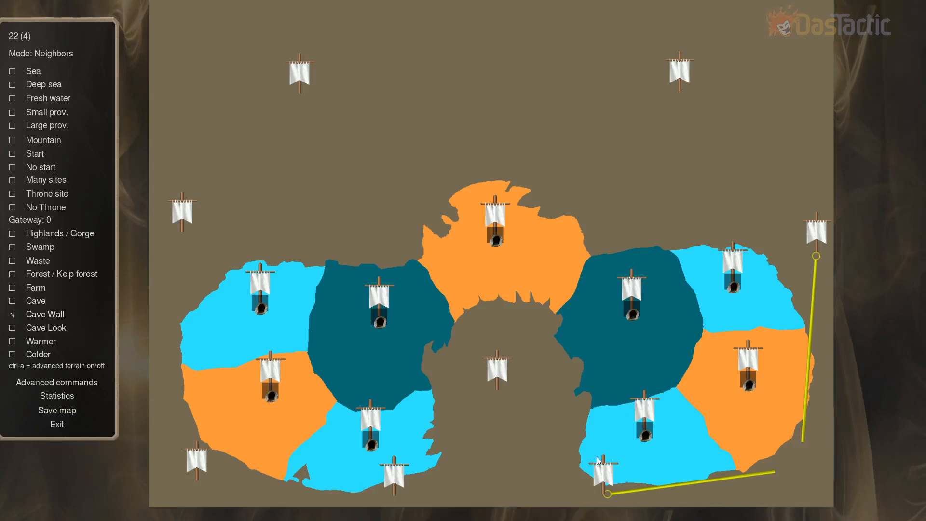
pyautogui.click(592, 495)
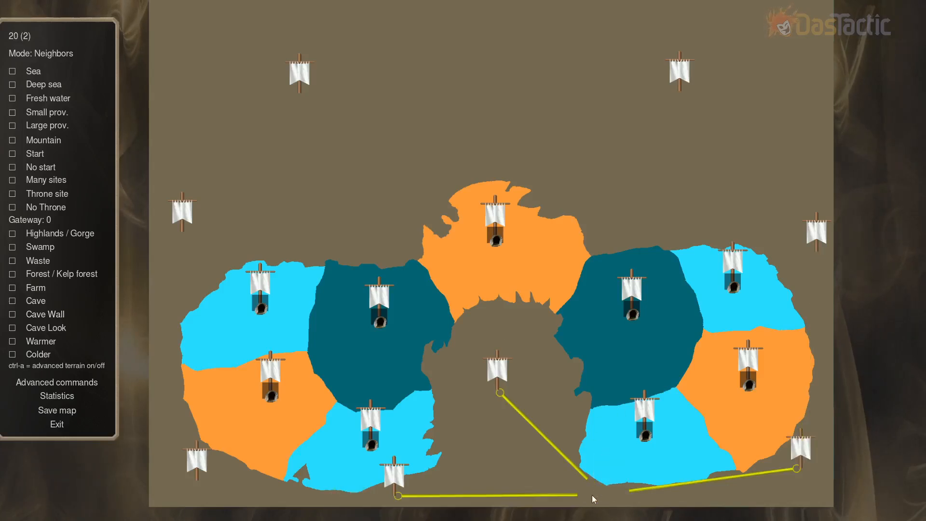
pyautogui.click(41, 313)
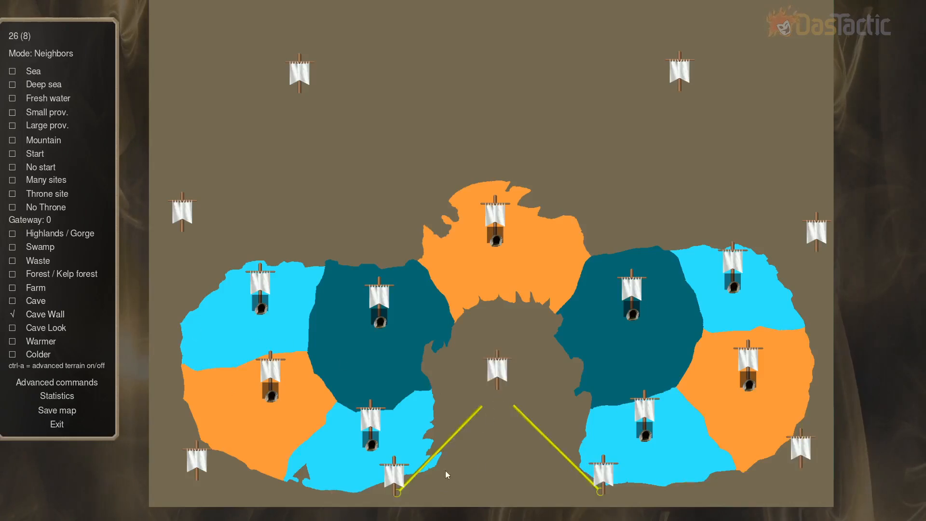
# Check the Cave Wall setting of each outer province around the edge of the cave plane.
pyautogui.click(410, 489)
pyautogui.click(607, 494)
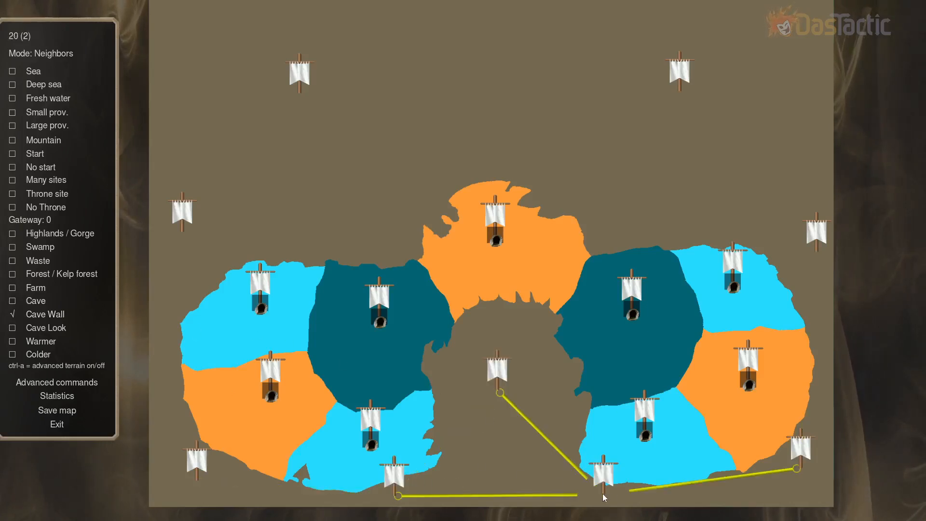
pyautogui.click(199, 477)
pyautogui.click(183, 237)
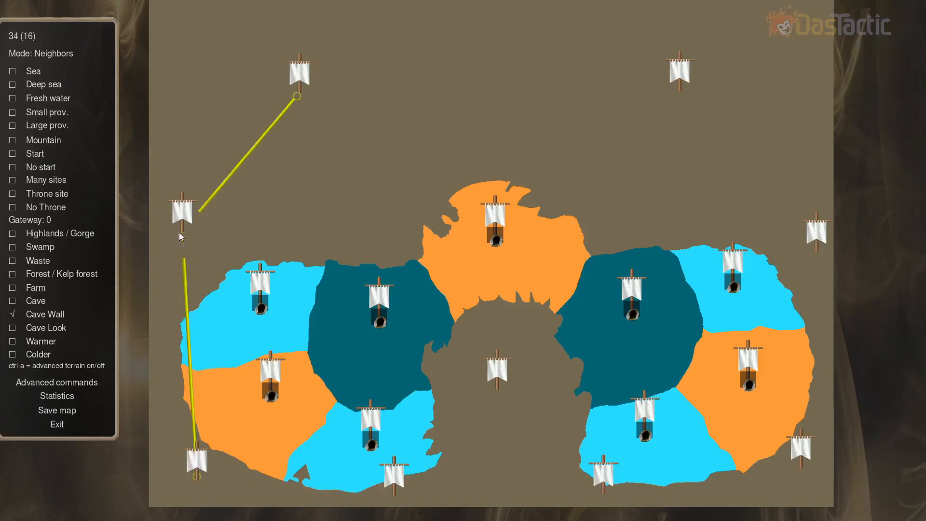
pyautogui.click(299, 100)
pyautogui.click(686, 90)
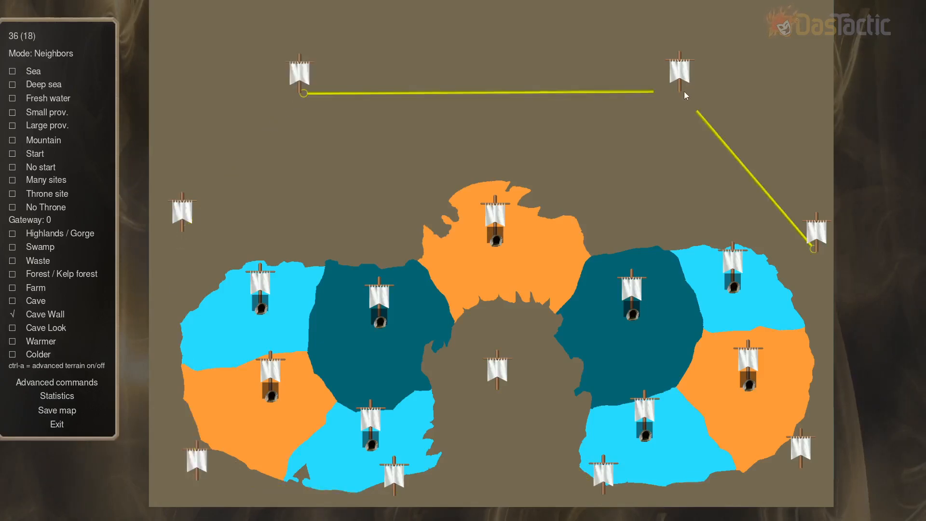
pyautogui.click(828, 255)
pyautogui.click(809, 471)
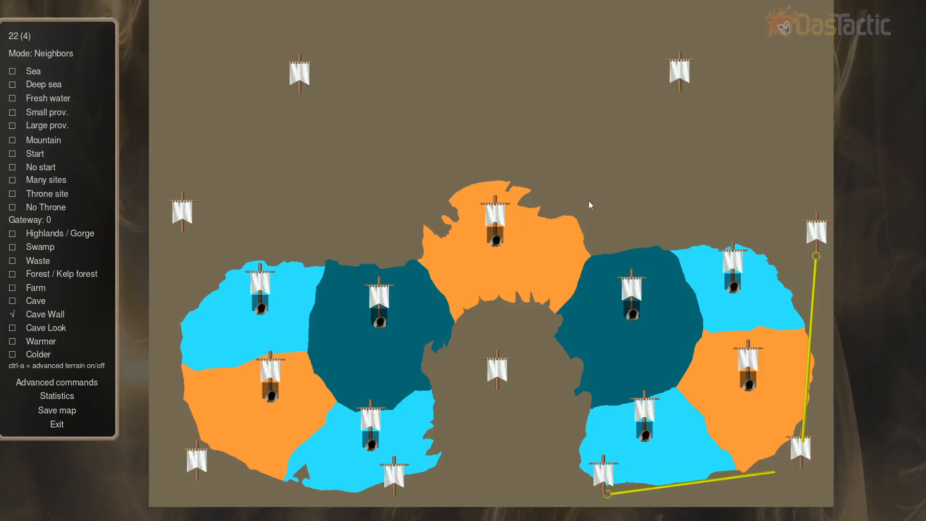
# Mark the two dark teal provinces, 28 and 29, as Start provinces.
pyautogui.click(392, 337)
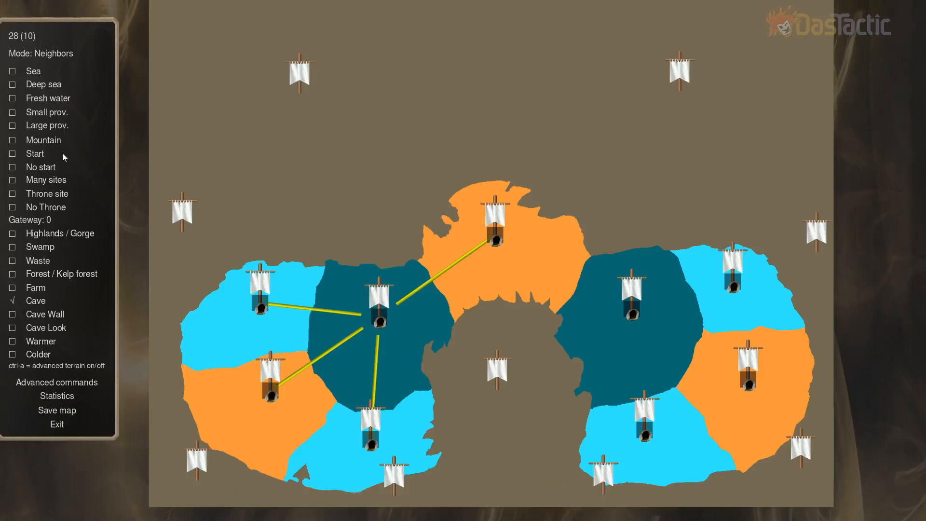
pyautogui.click(30, 154)
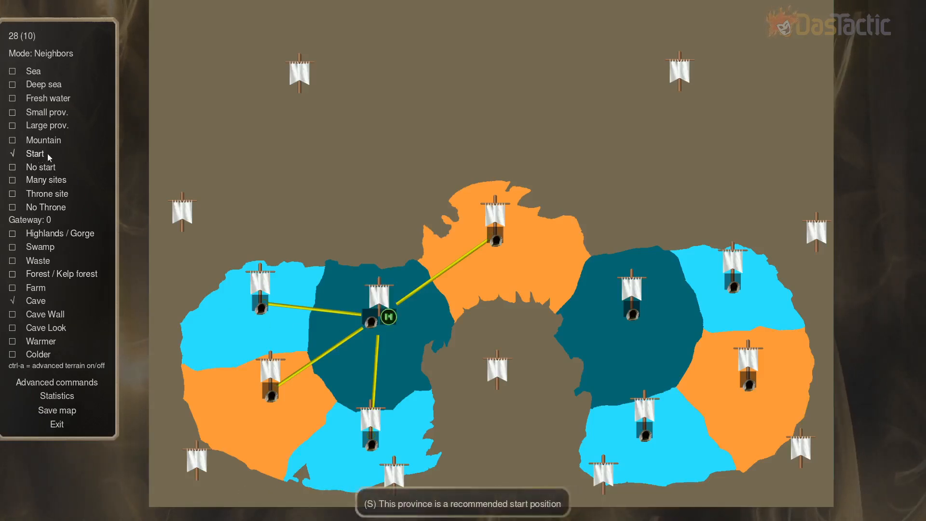
pyautogui.click(633, 330)
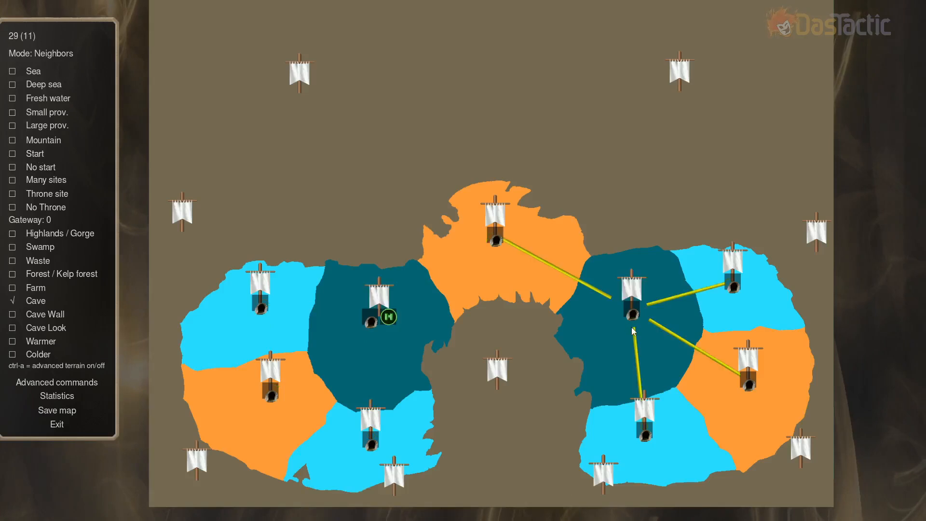
pyautogui.click(33, 153)
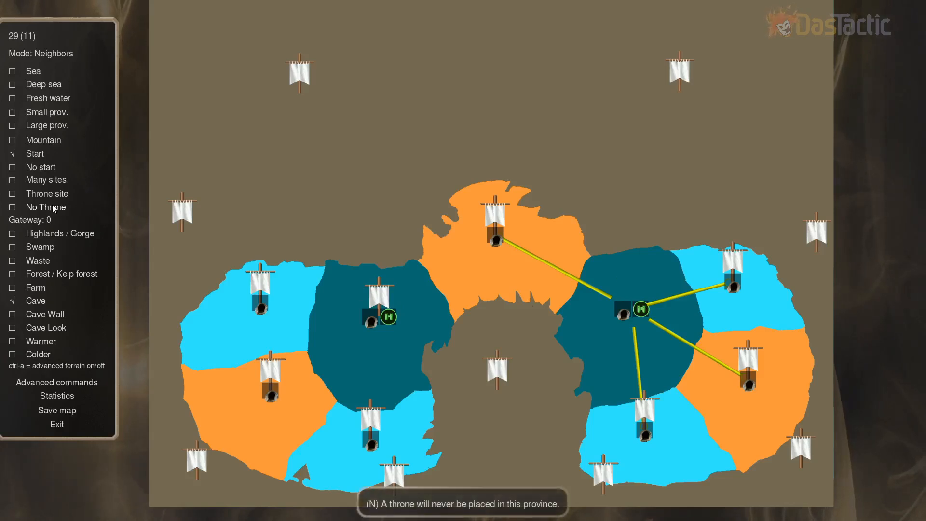
# Mark the orange arena province 33 as No Throne and set its gateway number to 1.
pyautogui.click(486, 262)
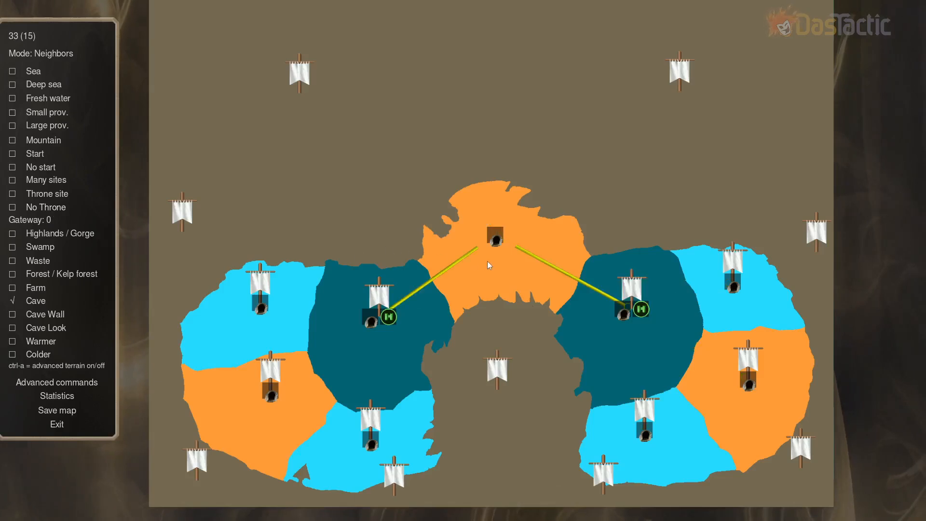
pyautogui.click(57, 212)
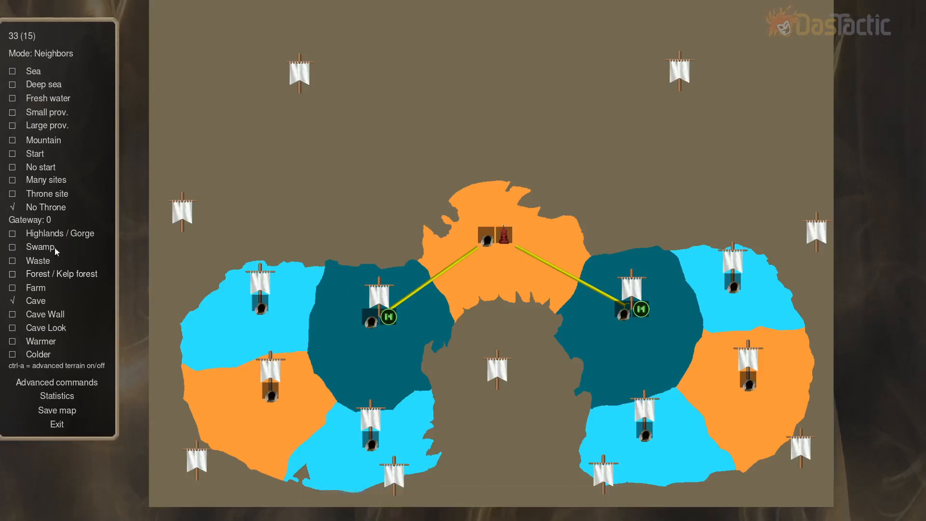
pyautogui.click(40, 223)
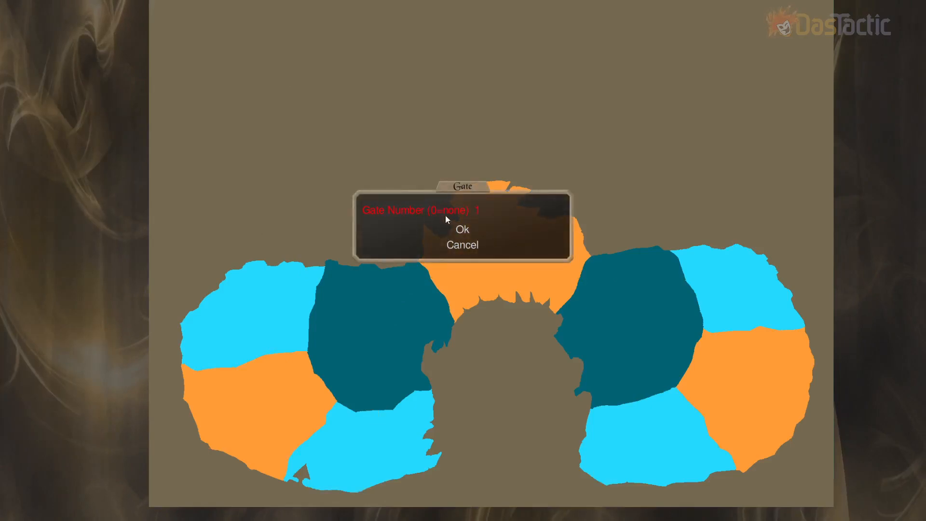
pyautogui.write('1')
pyautogui.click(463, 230)
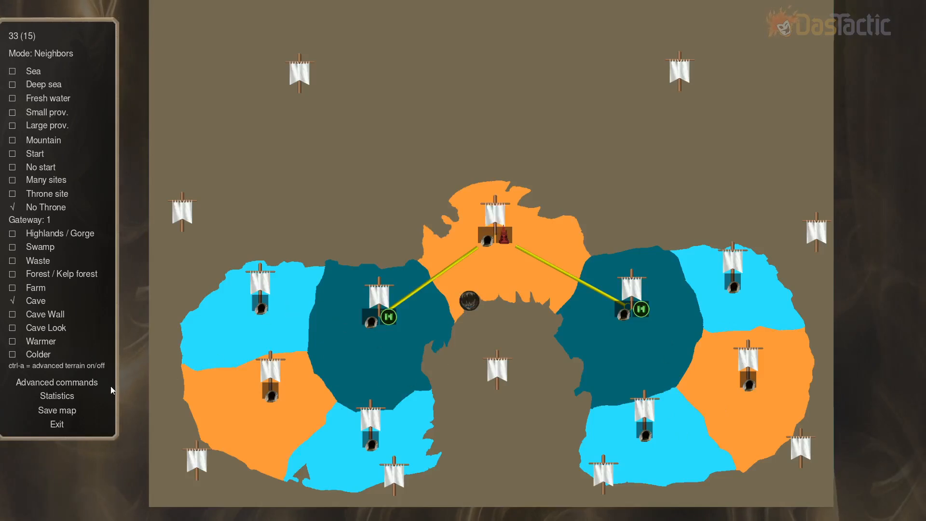
# Save the map and review its province, terrain and special attribute statistics.
pyautogui.click(67, 411)
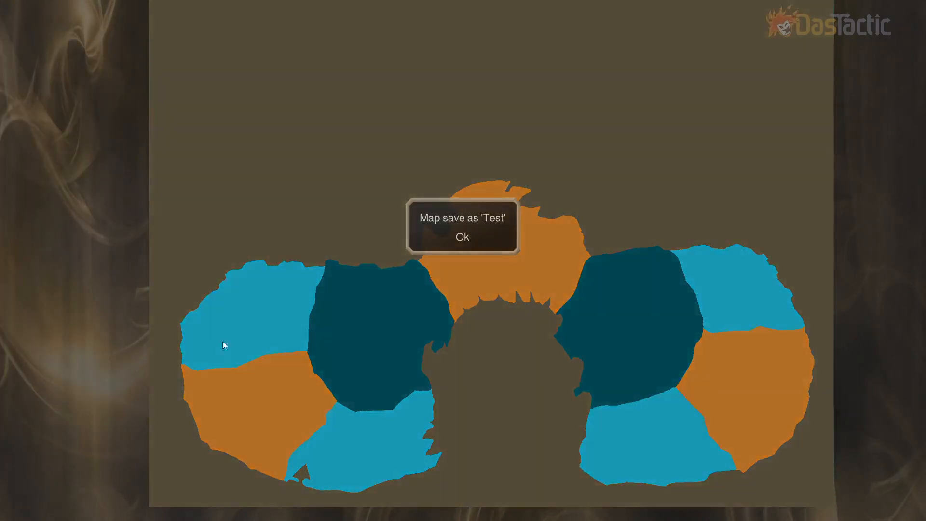
pyautogui.click(465, 238)
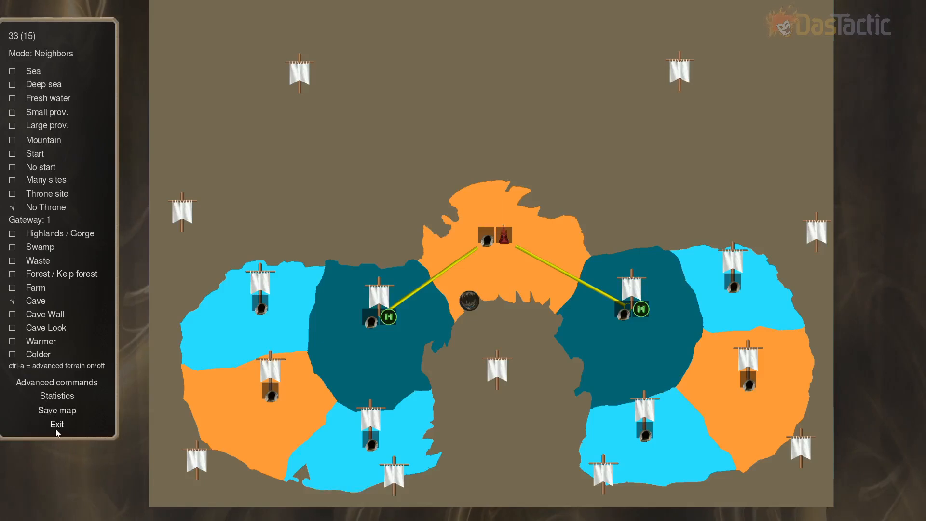
pyautogui.click(58, 398)
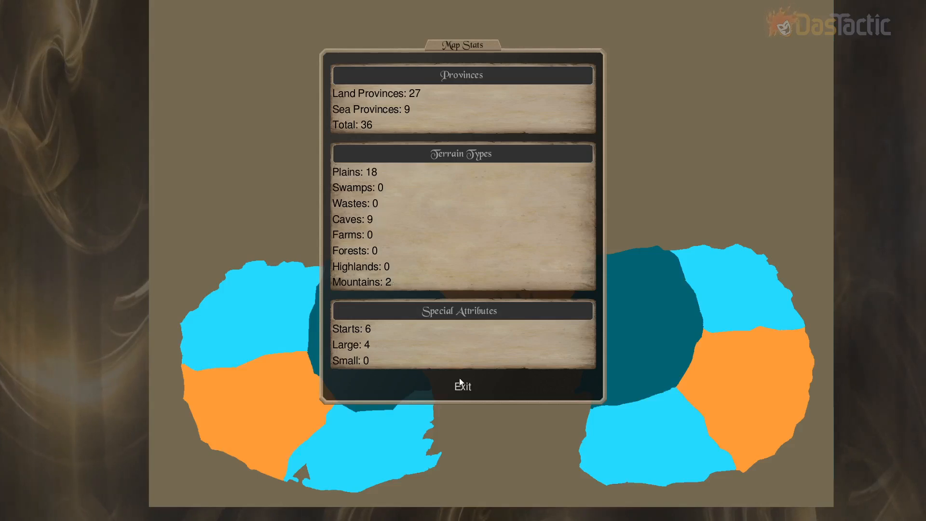
pyautogui.click(466, 392)
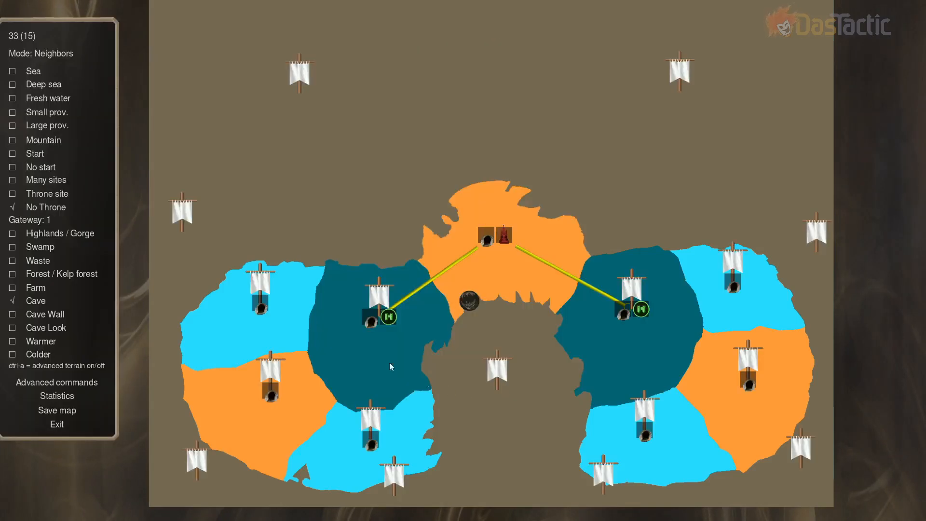
# Mark all nine brown cave wall provinces around and between the coloured provinces as Cave, and recheck the map statistics.
pyautogui.click(181, 231)
pyautogui.press('c')
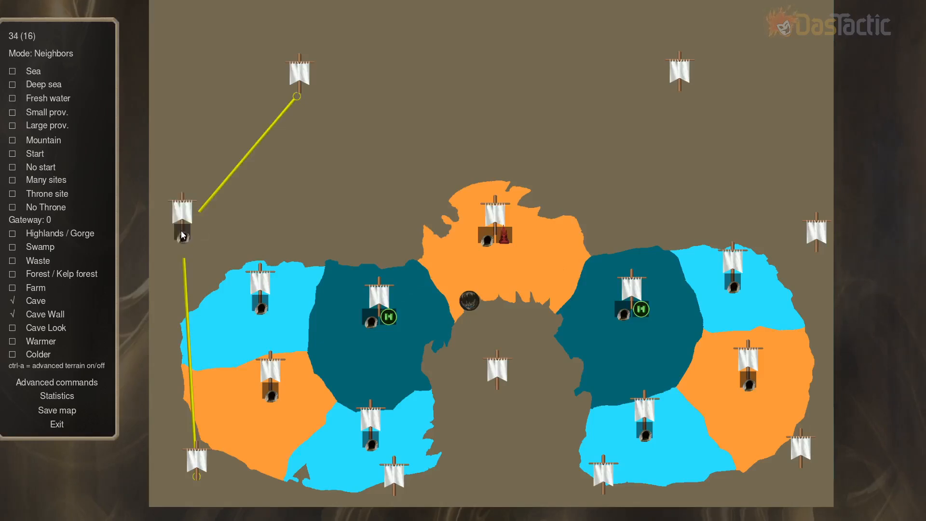
pyautogui.click(306, 109)
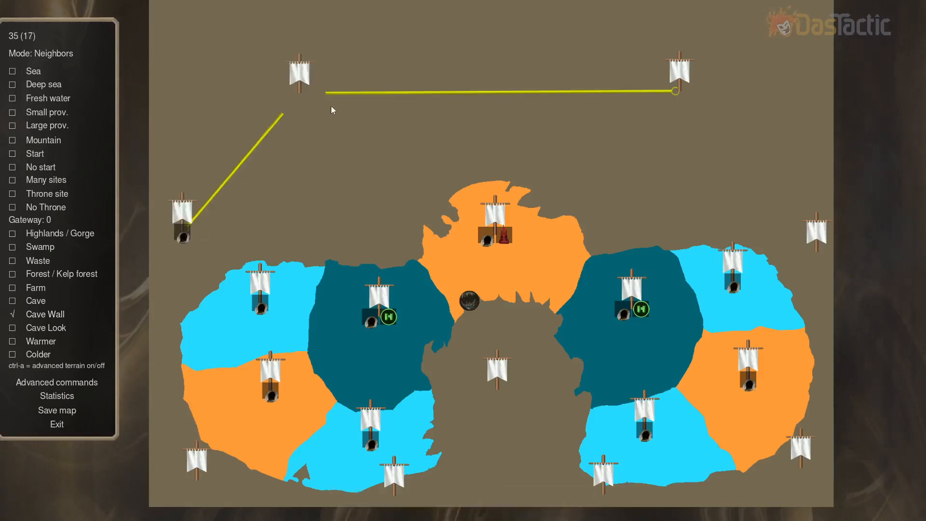
pyautogui.press('c')
pyautogui.click(699, 96)
pyautogui.press('c')
pyautogui.click(819, 260)
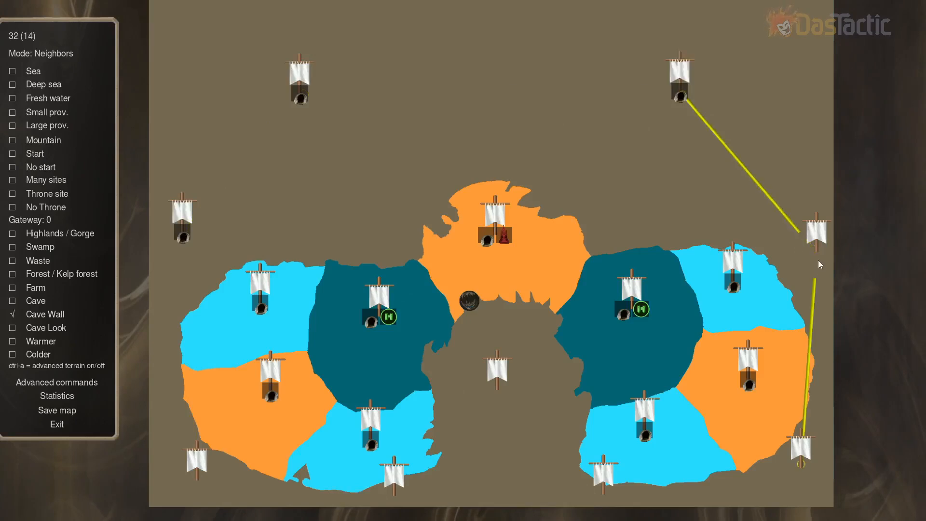
pyautogui.press('c')
pyautogui.click(801, 470)
pyautogui.press('c')
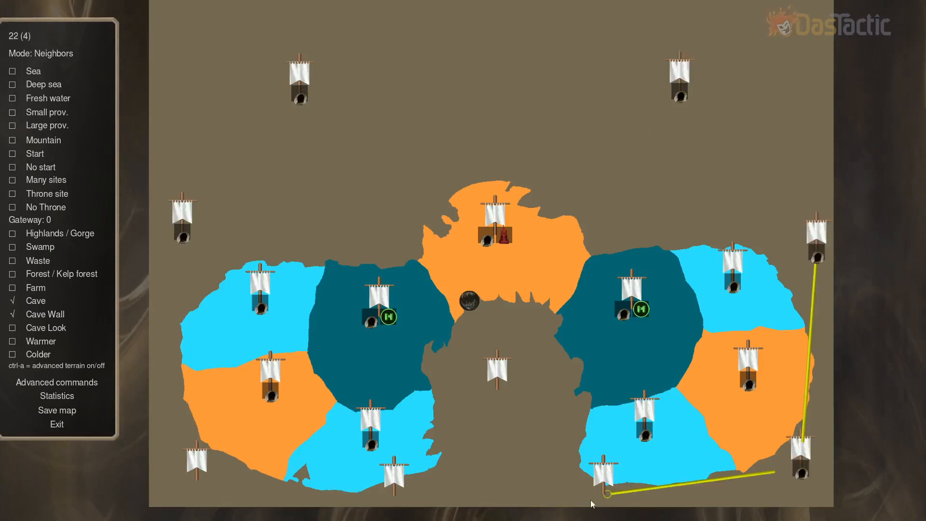
pyautogui.click(590, 500)
pyautogui.press('c')
pyautogui.click(493, 399)
pyautogui.press('c')
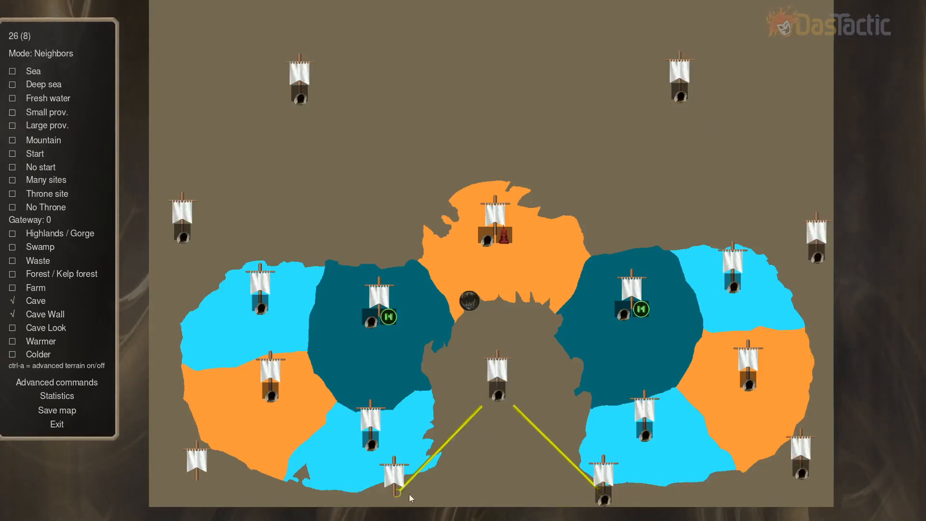
pyautogui.click(400, 496)
pyautogui.press('c')
pyautogui.click(205, 482)
pyautogui.press('c')
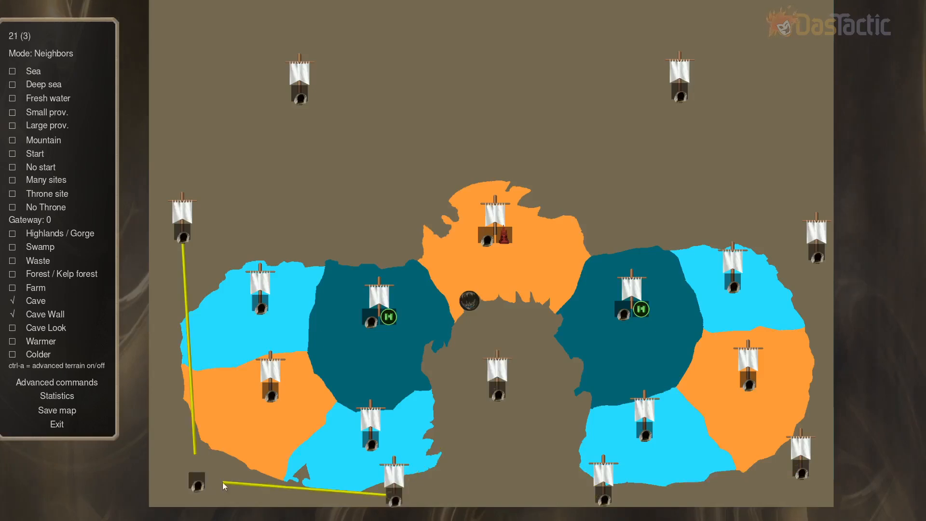
pyautogui.click(58, 396)
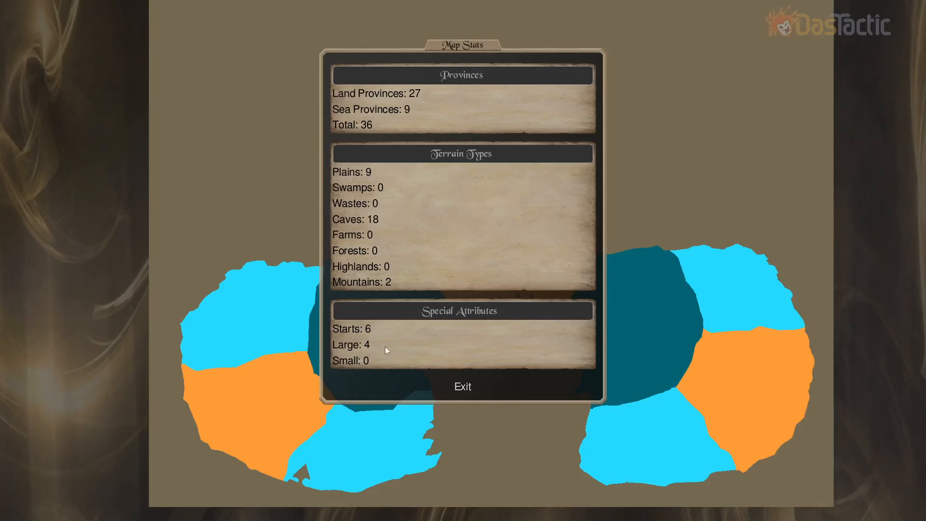
pyautogui.click(463, 387)
# Flag the two orange provinces at the far west and far east as large, and save the map.
pyautogui.click(269, 416)
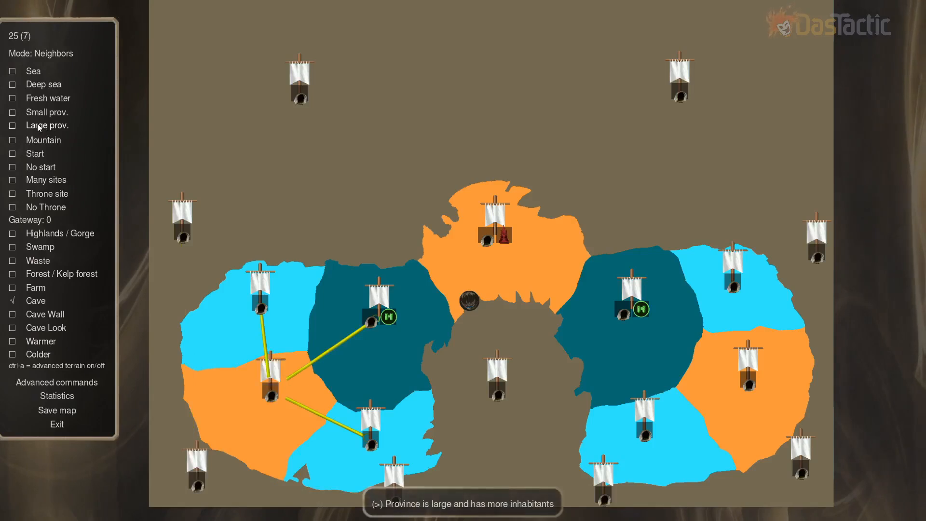
pyautogui.click(750, 400)
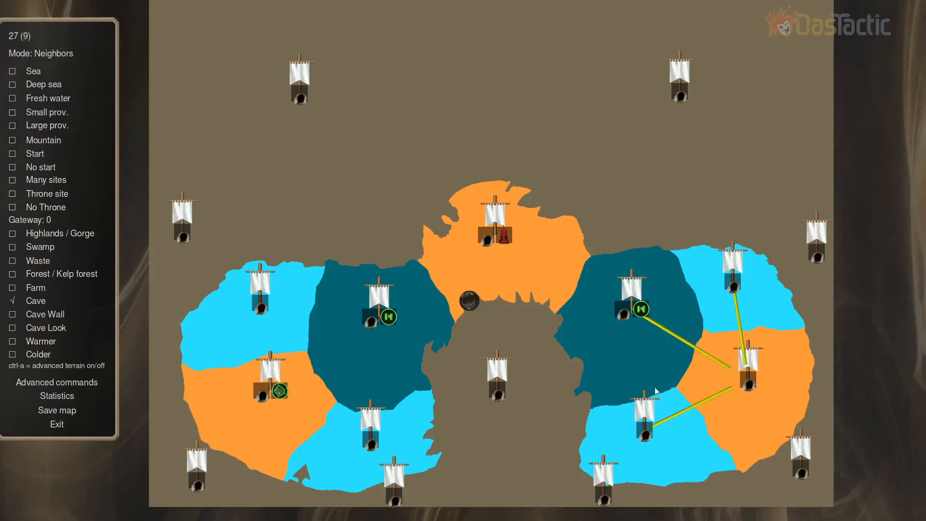
pyautogui.click(48, 127)
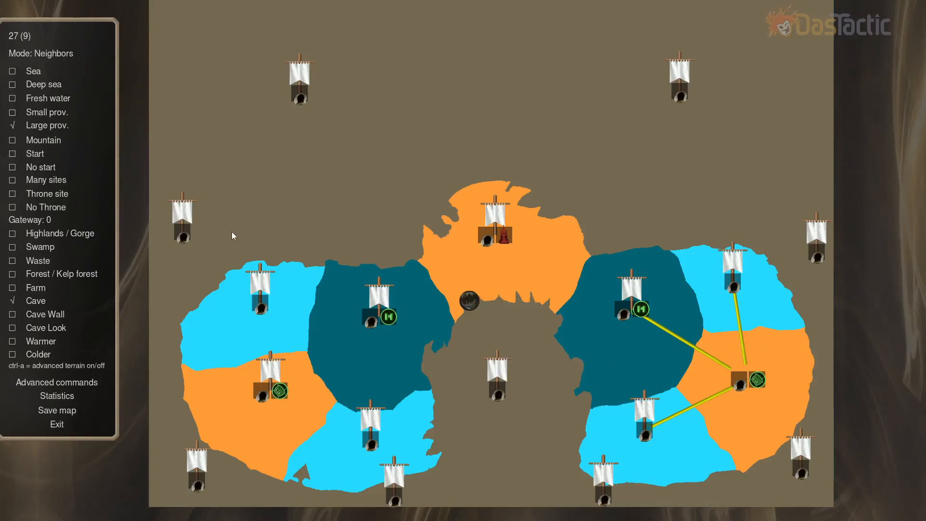
pyautogui.click(56, 411)
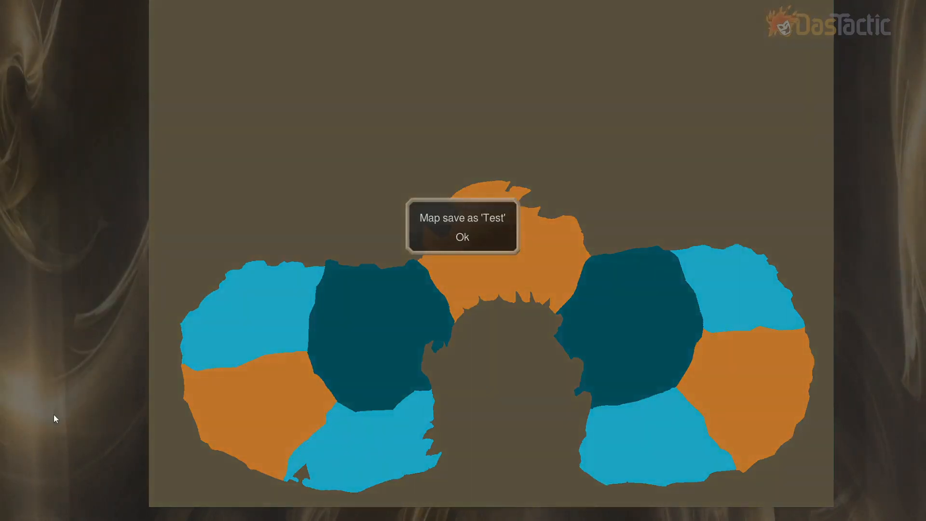
pyautogui.click(466, 236)
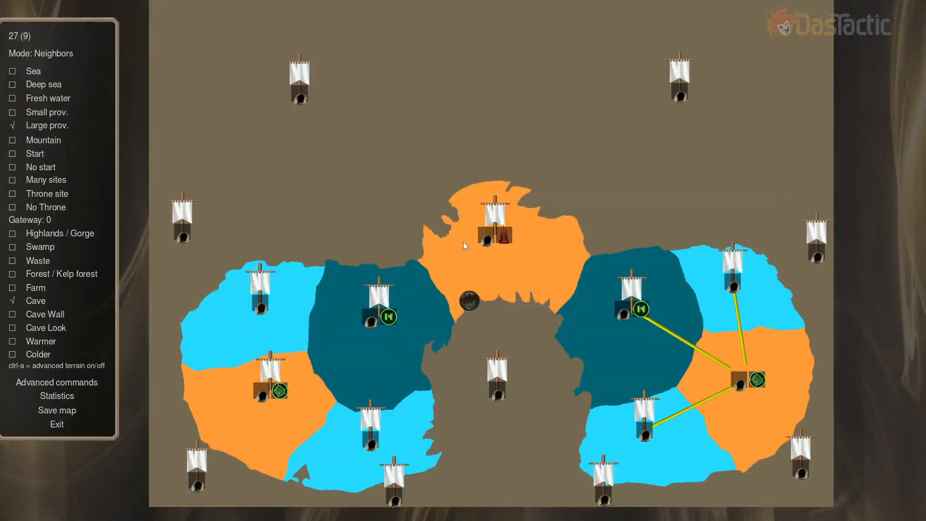
# Leave the map editor and start creating a new game using the loaded map Test Map.
pyautogui.click(58, 426)
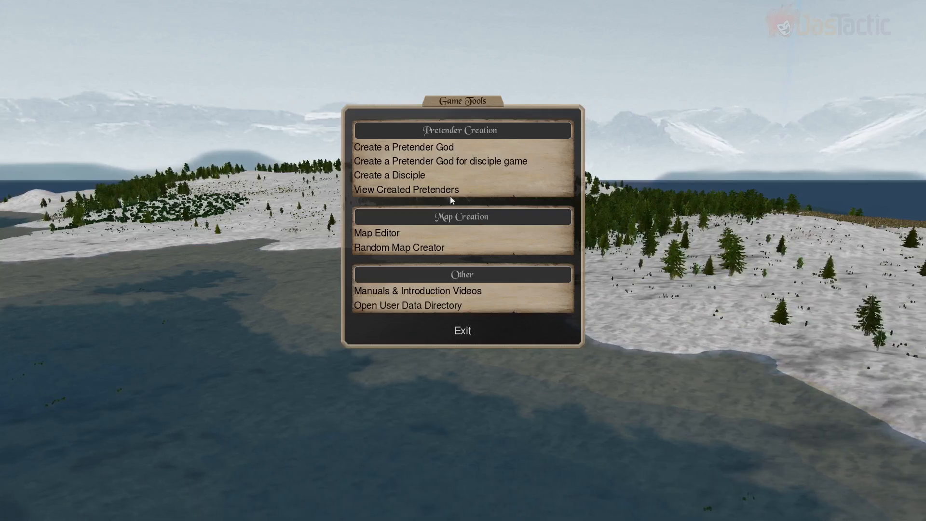
pyautogui.click(462, 331)
pyautogui.click(413, 204)
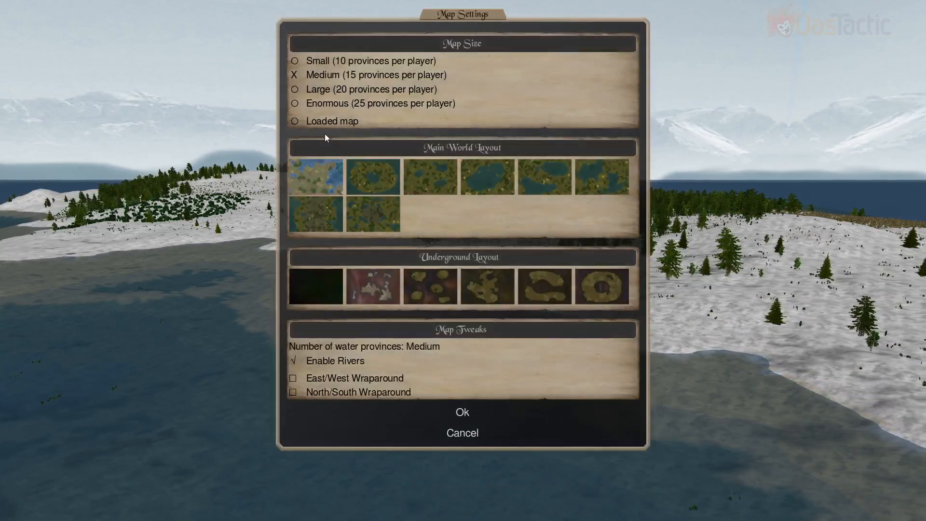
pyautogui.click(327, 120)
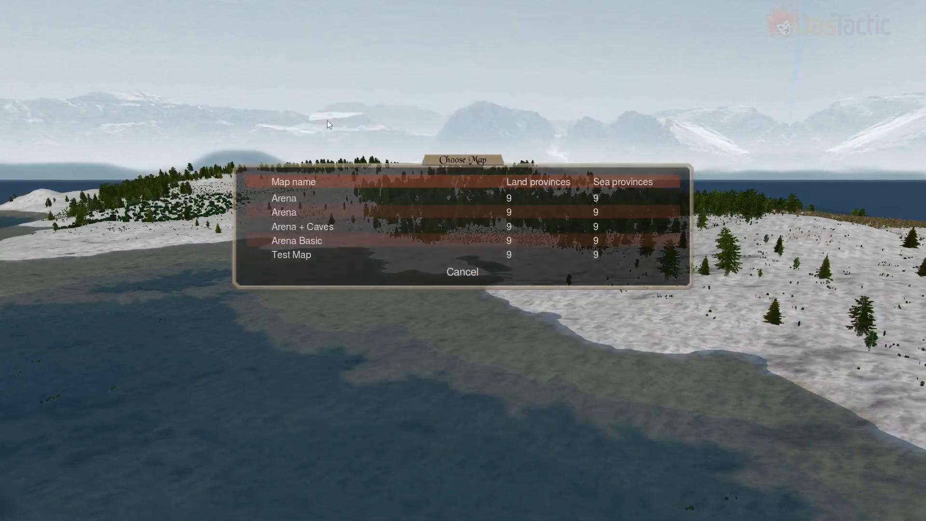
pyautogui.click(304, 256)
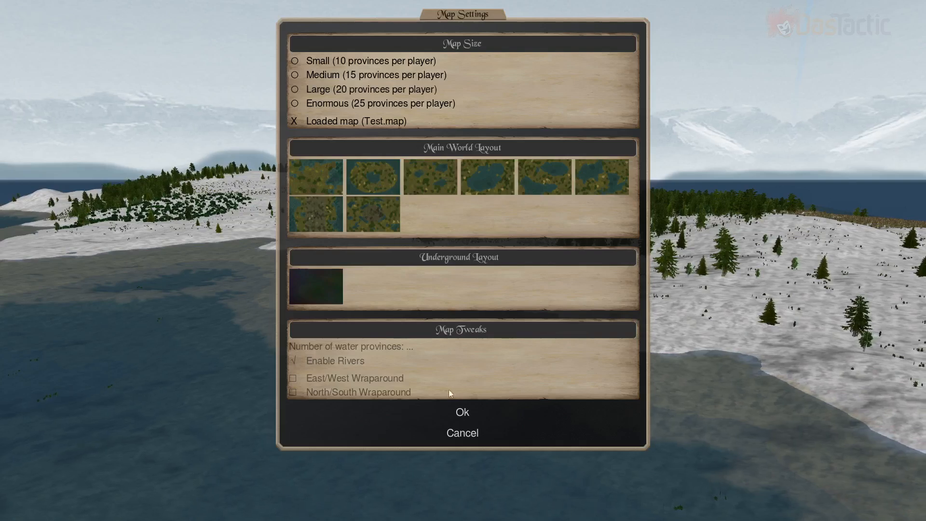
pyautogui.click(462, 413)
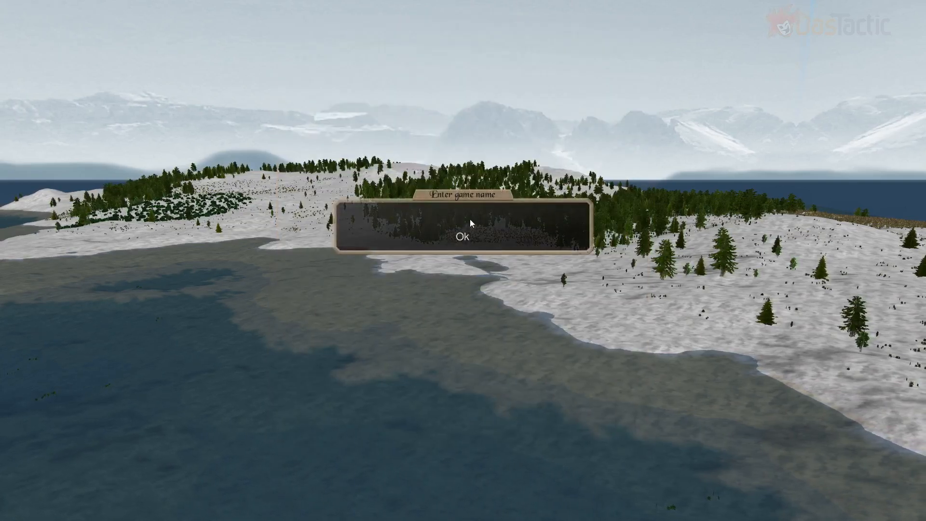
# Name the game Test, deleting the existing game of that name, and accept the Middle Ages era.
pyautogui.write('Test')
pyautogui.press('Return')
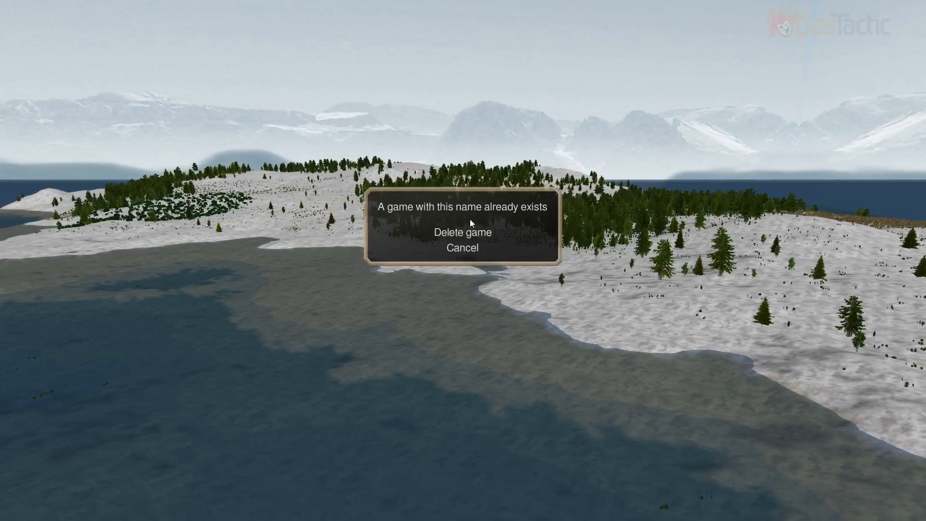
pyautogui.click(470, 233)
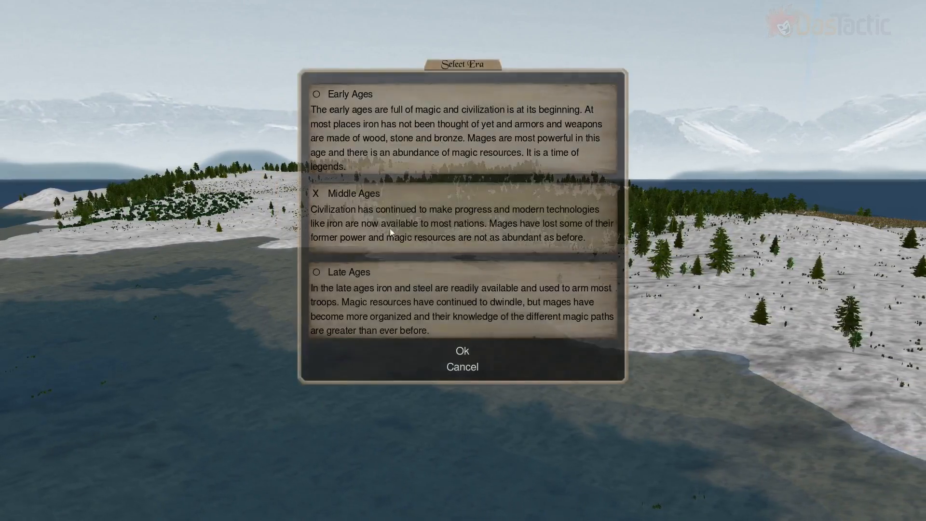
pyautogui.click(462, 352)
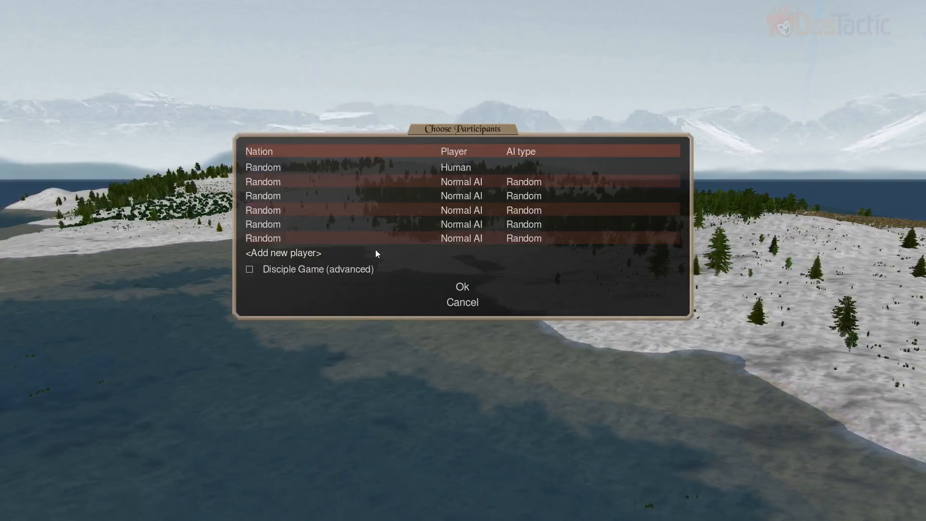
# Remove four AI participants and make the remaining AI participant a human player.
pyautogui.press('-')
pyautogui.press('-')
pyautogui.press('-')
pyautogui.press('-')
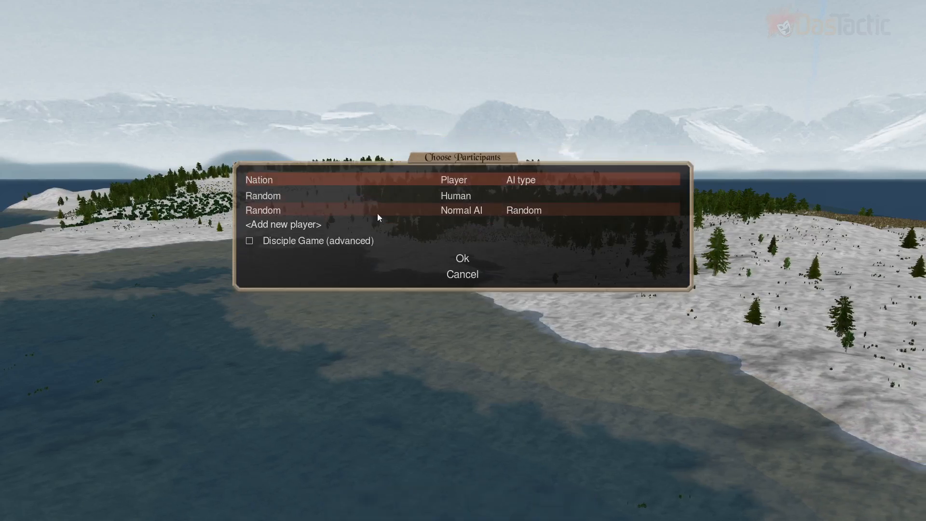
pyautogui.click(461, 211)
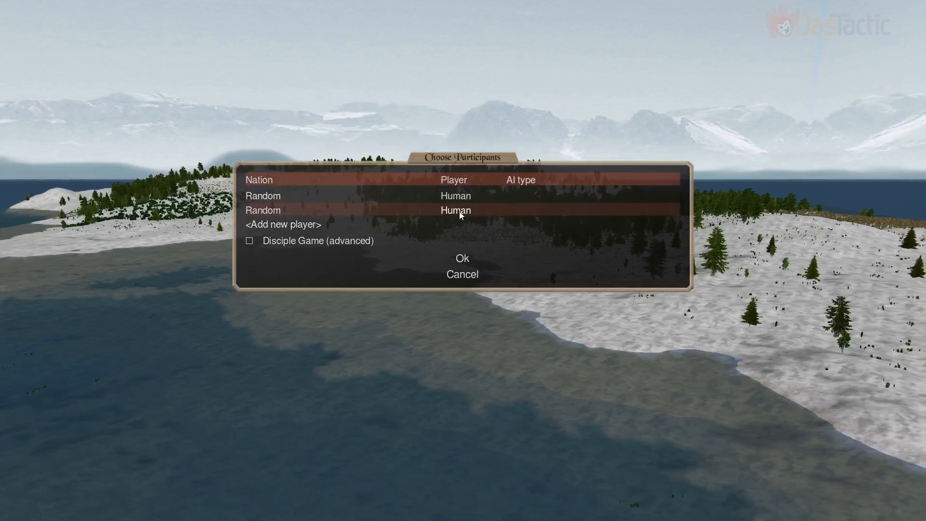
# Assign Agartha, Golem Cult to the first player and Abysia, Blood and Fire to the second, and accept the participants.
pyautogui.click(274, 198)
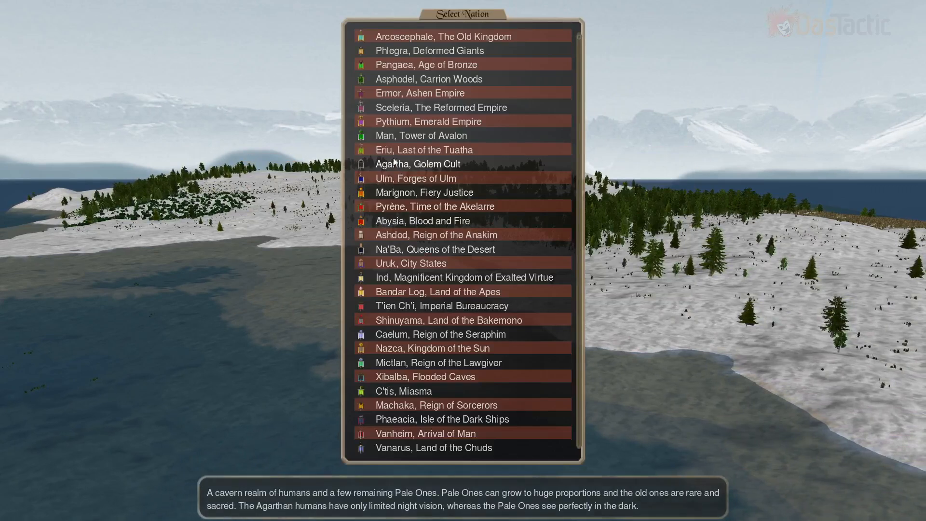
pyautogui.click(389, 179)
pyautogui.click(275, 210)
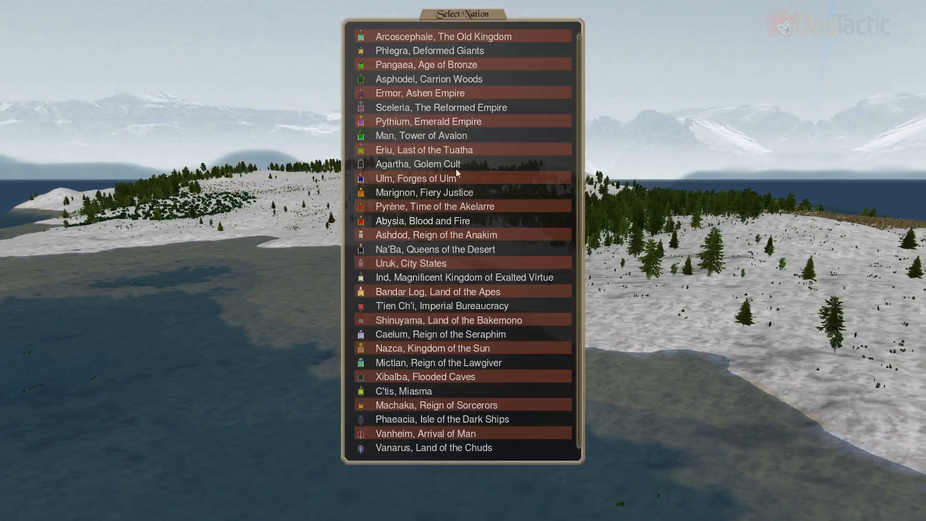
pyautogui.click(406, 225)
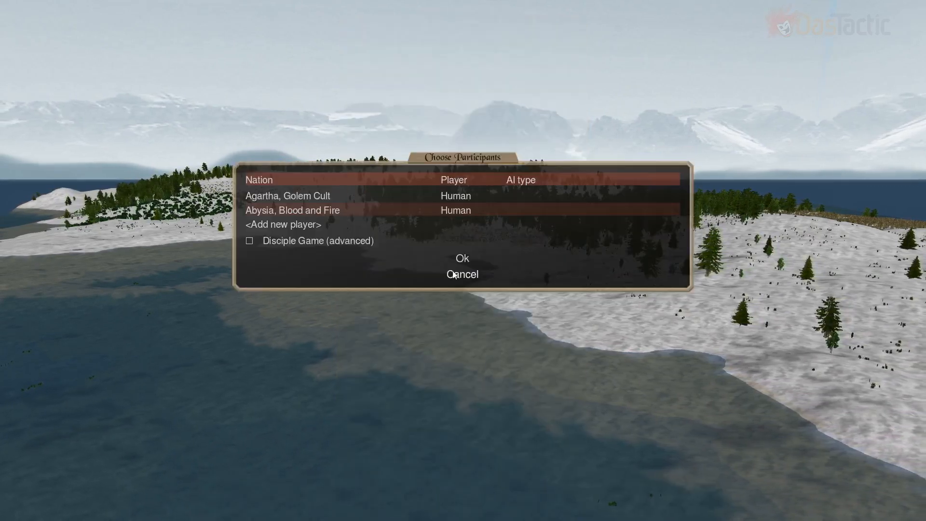
pyautogui.click(464, 256)
# Accept the preset pretender gods and their suggested names for Agartha and Abysia.
pyautogui.click(463, 462)
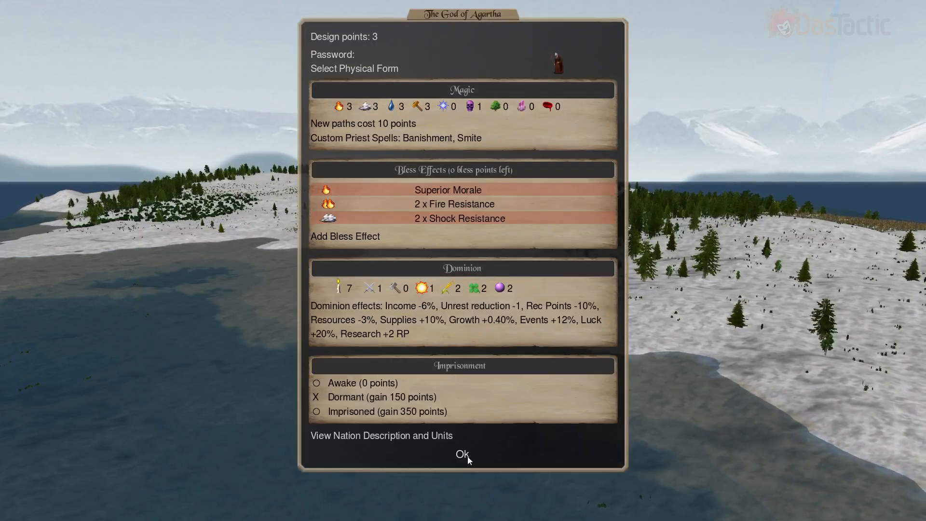
pyautogui.click(465, 454)
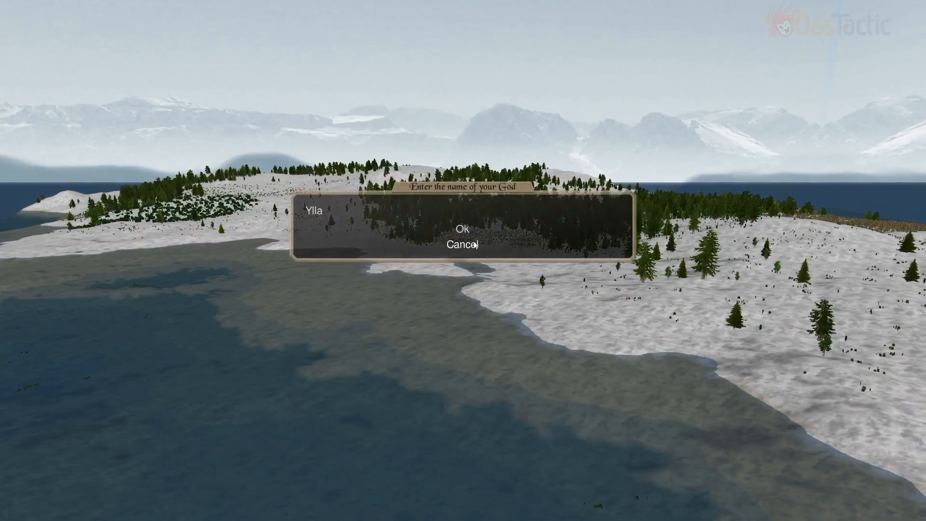
pyautogui.click(462, 225)
pyautogui.click(463, 236)
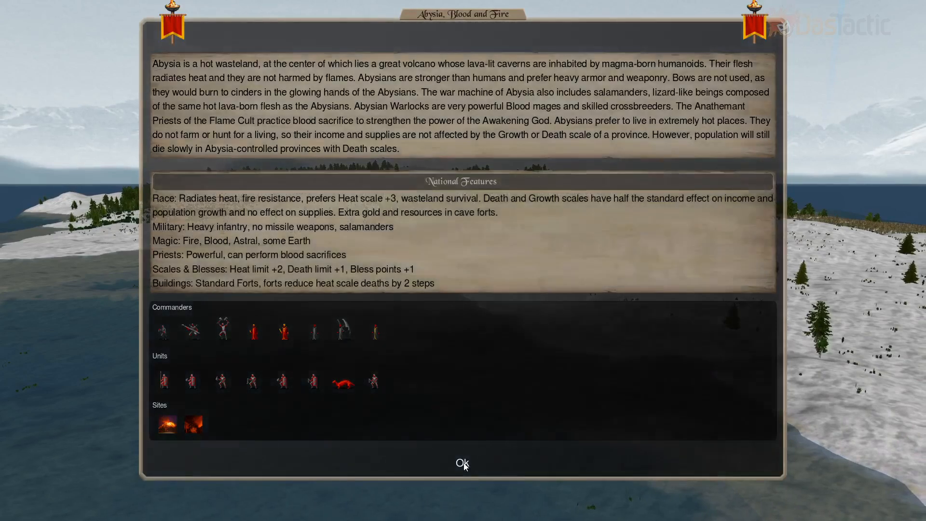
pyautogui.click(464, 462)
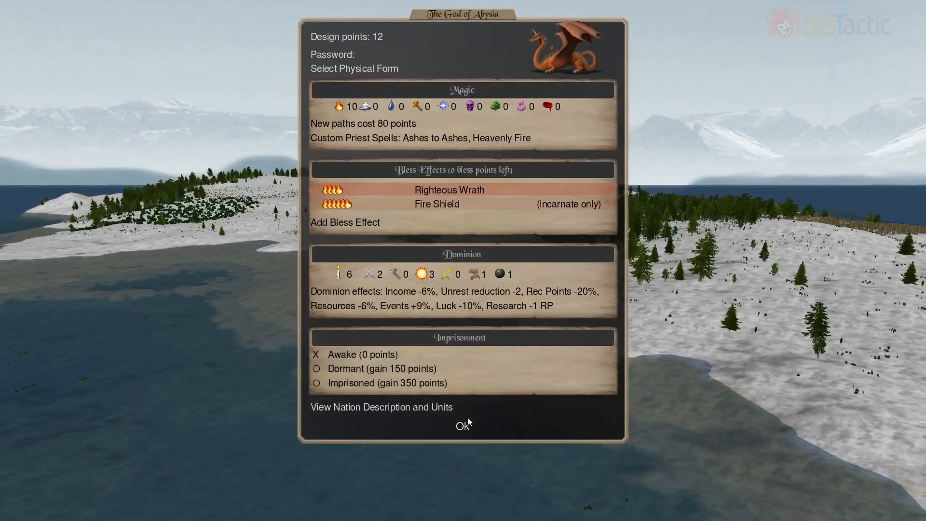
pyautogui.click(465, 424)
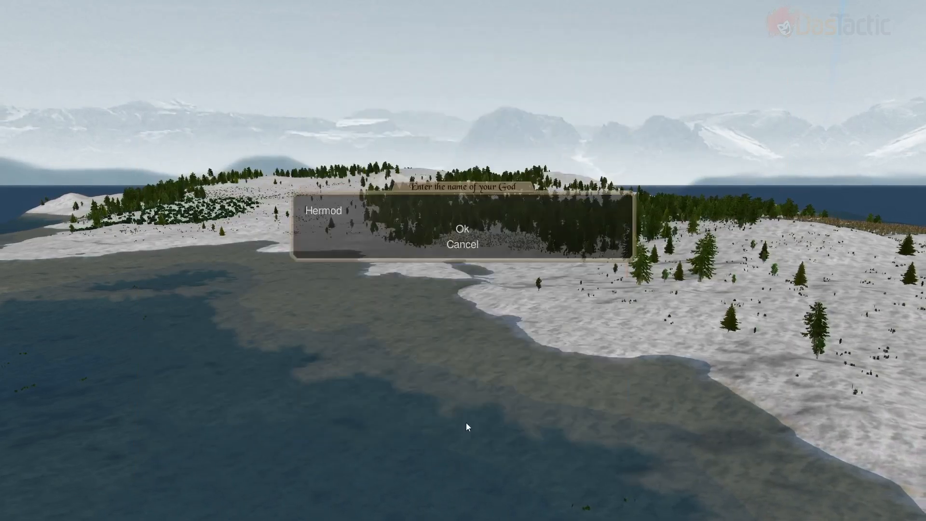
pyautogui.click(464, 232)
pyautogui.click(468, 234)
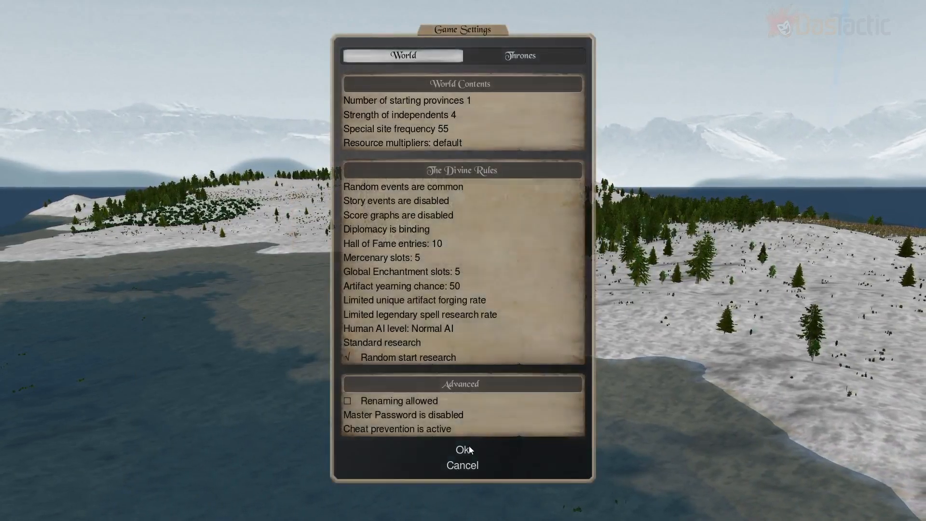
# Accept the game settings and start playing Agartha's turn, dismissing its opening messages.
pyautogui.click(464, 448)
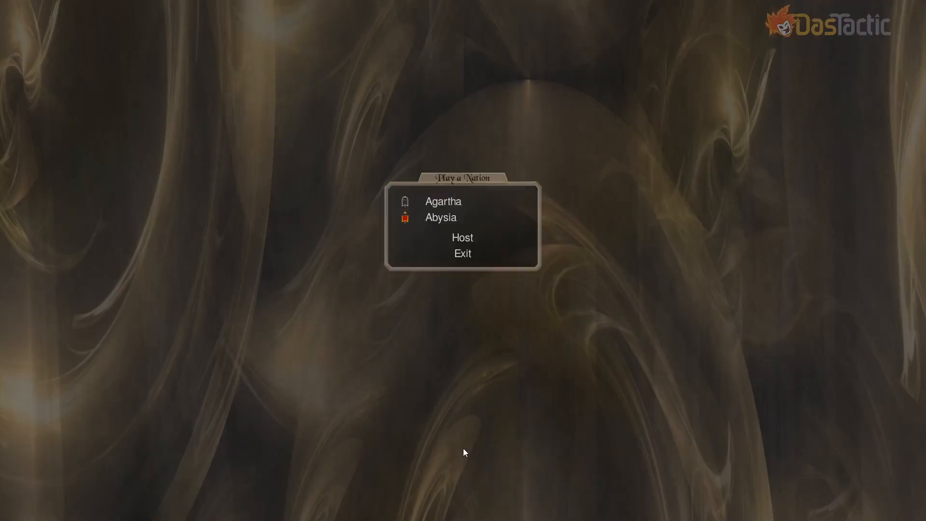
pyautogui.click(453, 202)
pyautogui.click(463, 265)
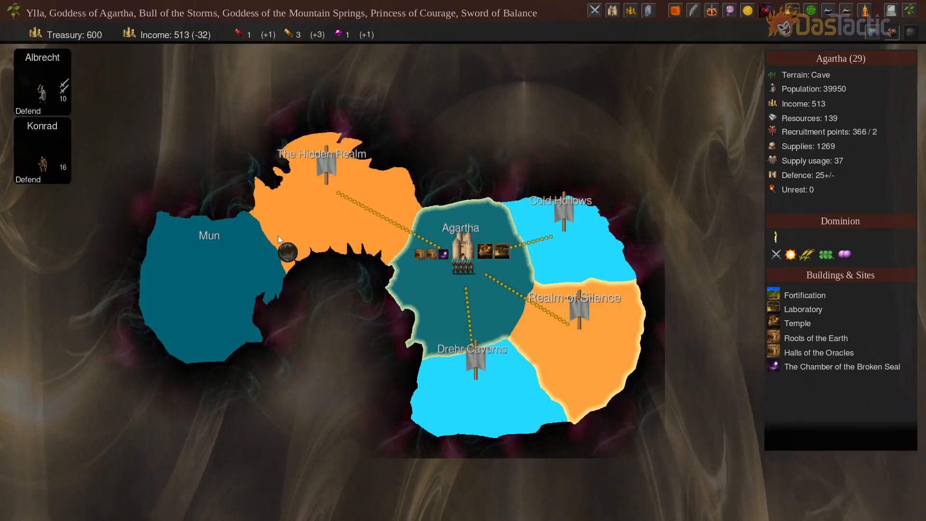
# Examine the terrain and connections of Cold Hollows, Realm of Silence, Drehr Caverns, The Hidden Realm and Mun on the cave layer.
pyautogui.click(576, 228)
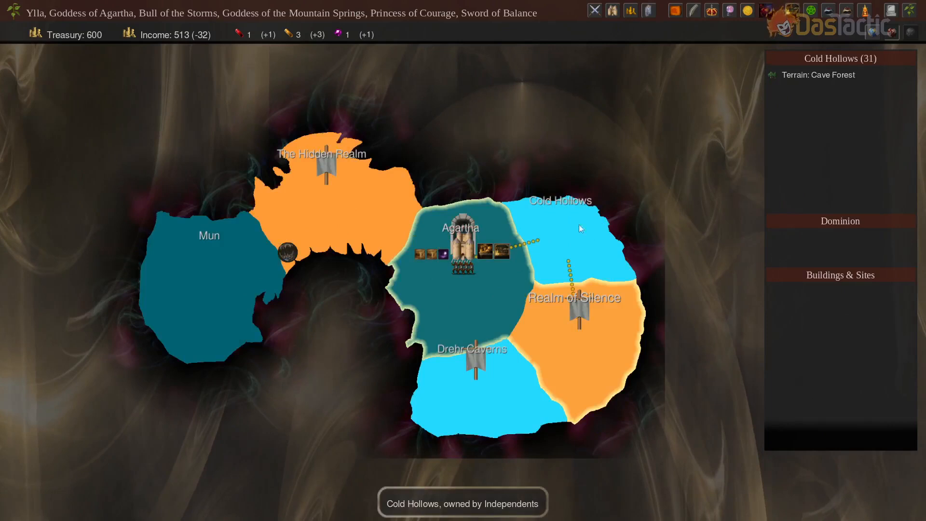
pyautogui.click(591, 339)
pyautogui.click(479, 399)
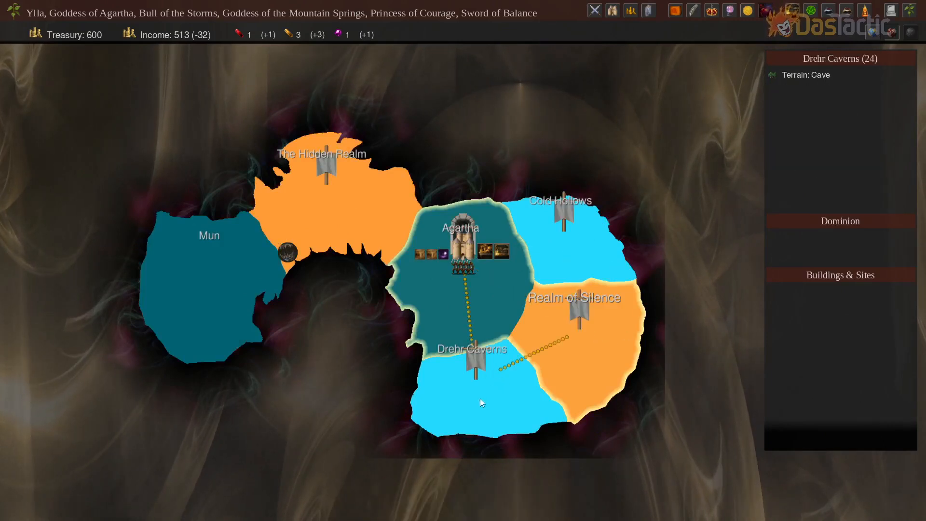
pyautogui.click(327, 192)
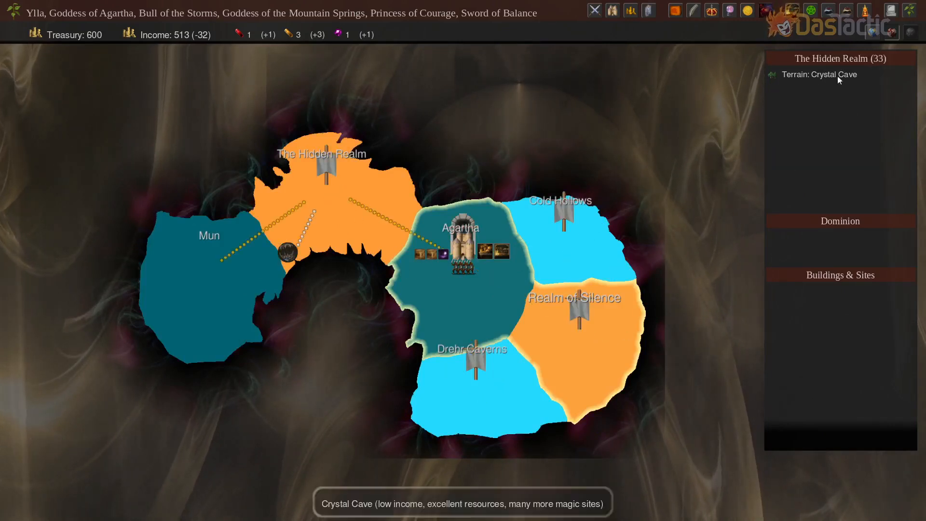
pyautogui.click(221, 279)
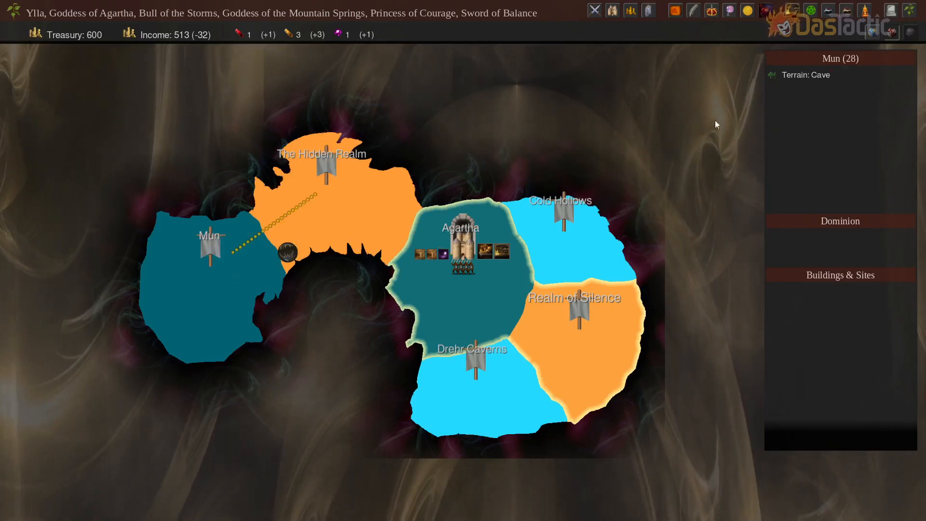
# End Agartha's turn despite the idle commanders and start Abysia's turn, dismissing its messages.
pyautogui.press('Return')
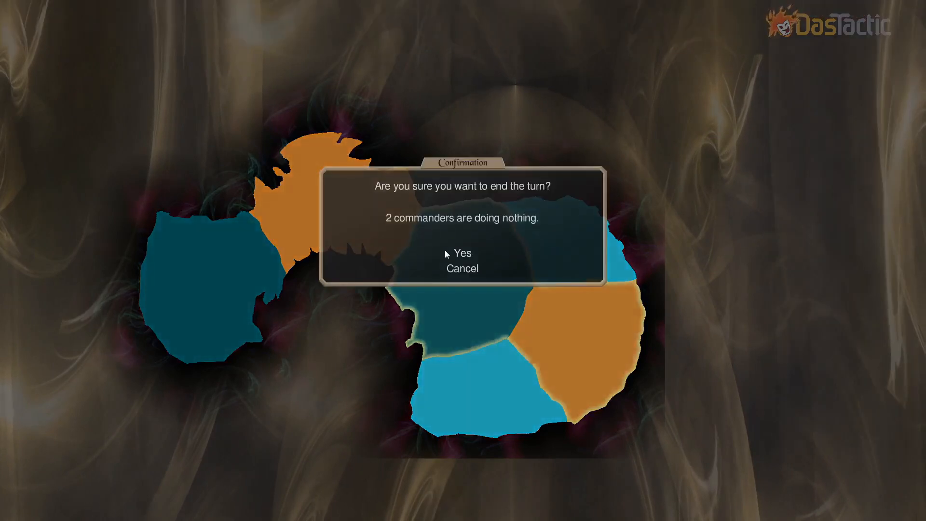
pyautogui.click(467, 255)
pyautogui.click(443, 220)
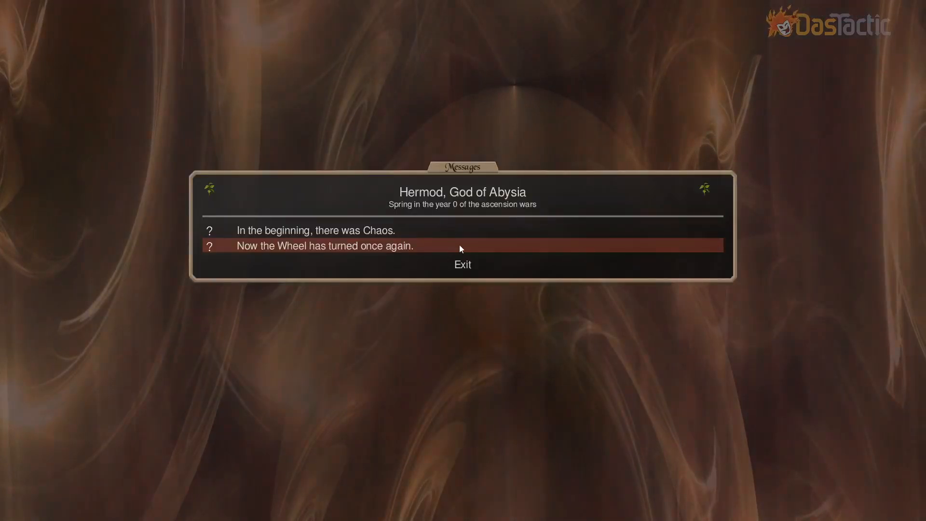
pyautogui.click(464, 265)
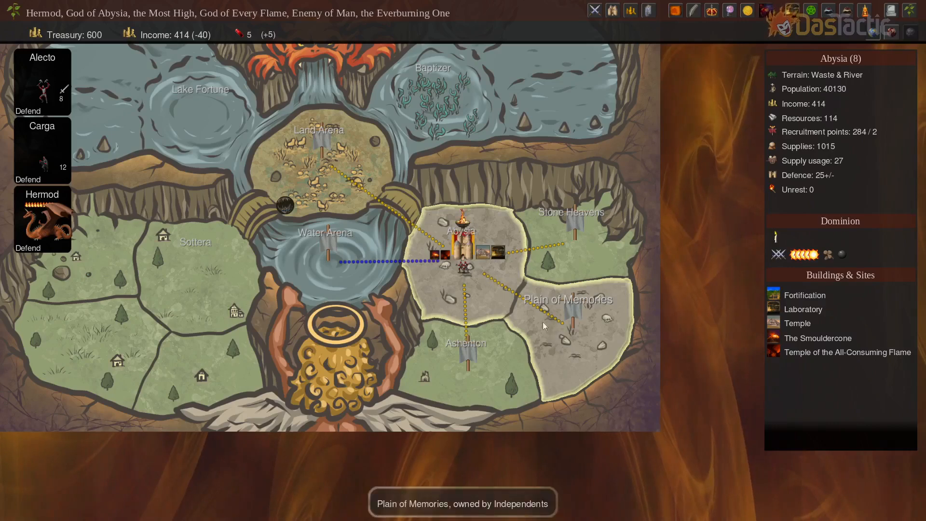
# Follow the gate in Land Arena to the cave layer and back, and quit the game without saving.
pyautogui.click(285, 204)
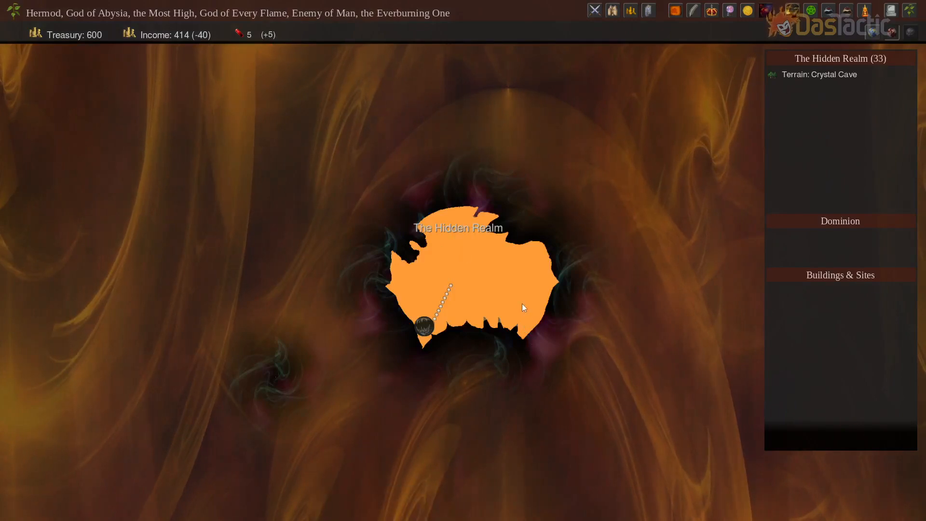
pyautogui.click(426, 328)
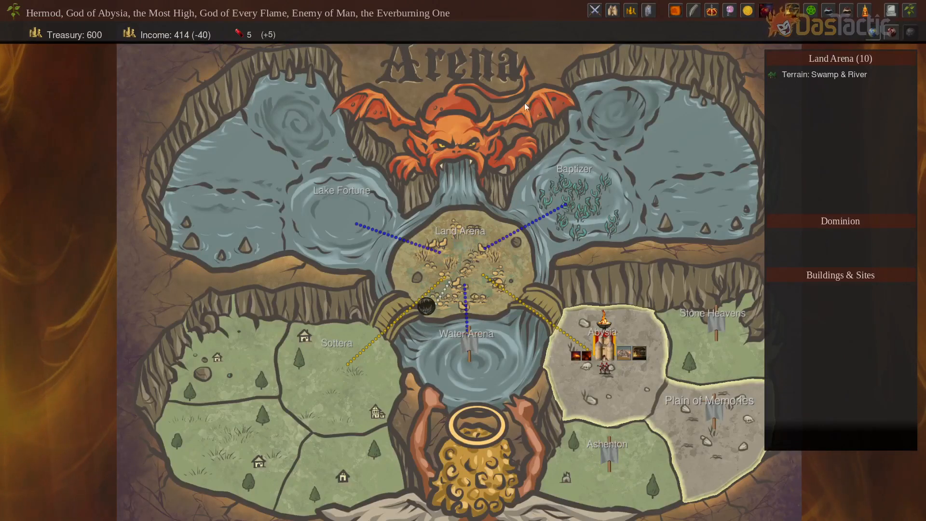
pyautogui.press('Escape')
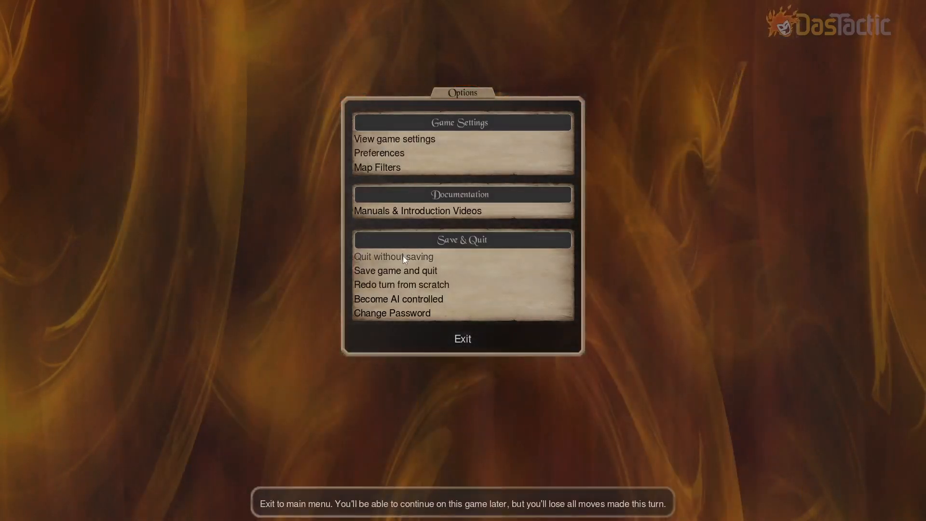
pyautogui.click(403, 256)
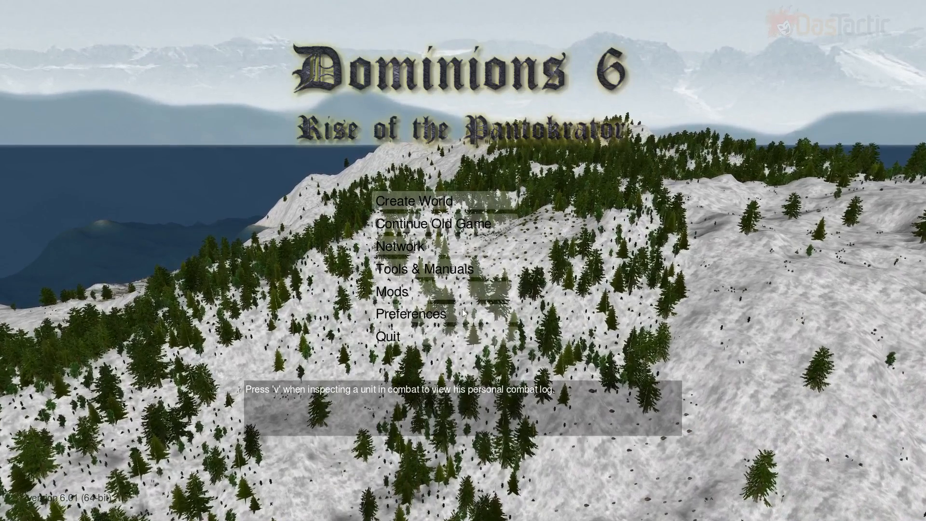
# Switch to the Test map folder in File Explorer and delete Test_plane2.bak and ArenaMap Caves-BORDERS.tga.
pyautogui.hotkey('alt', 'Tab')
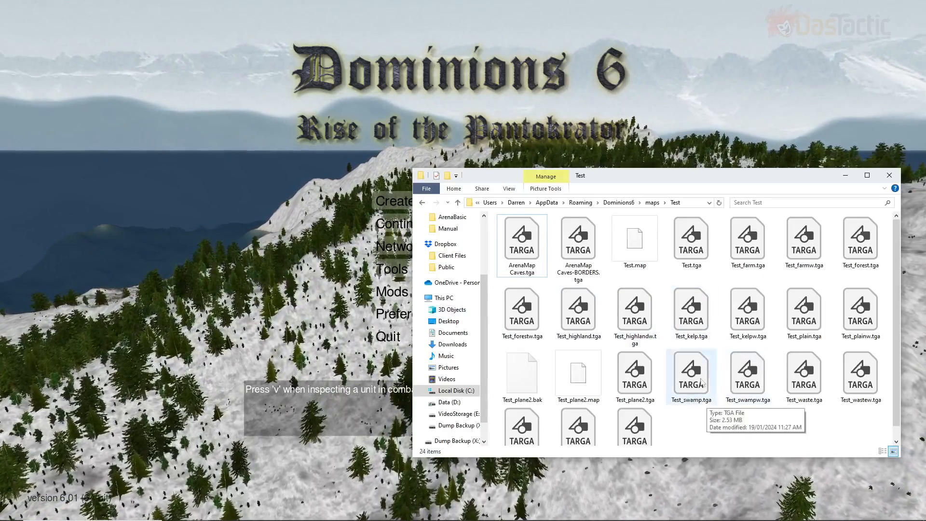
pyautogui.click(528, 385)
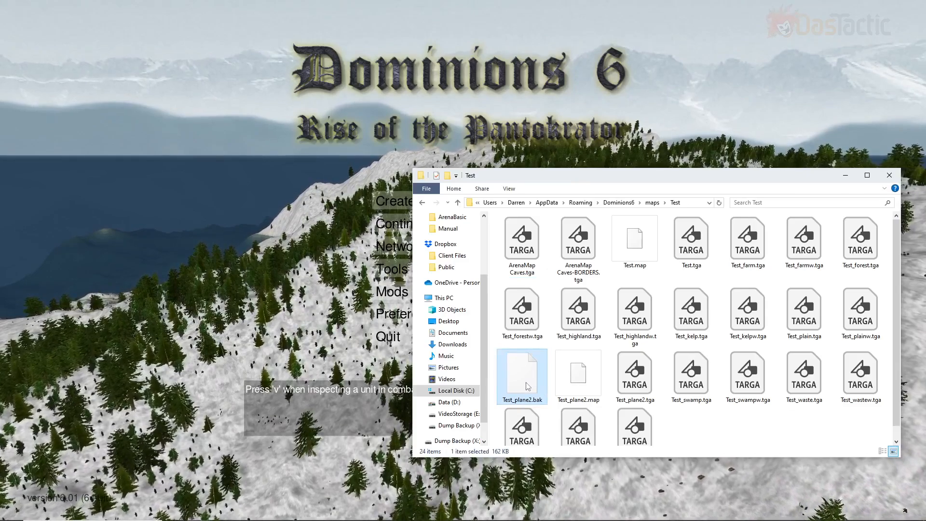
pyautogui.press('Delete')
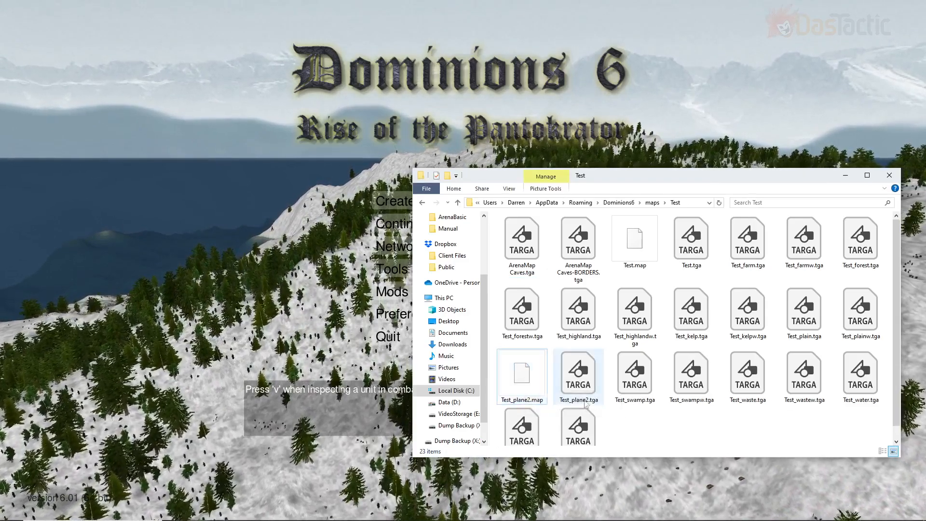
pyautogui.click(578, 241)
pyautogui.keyDown('shift'); pyautogui.click(529, 250); pyautogui.keyUp('shift')
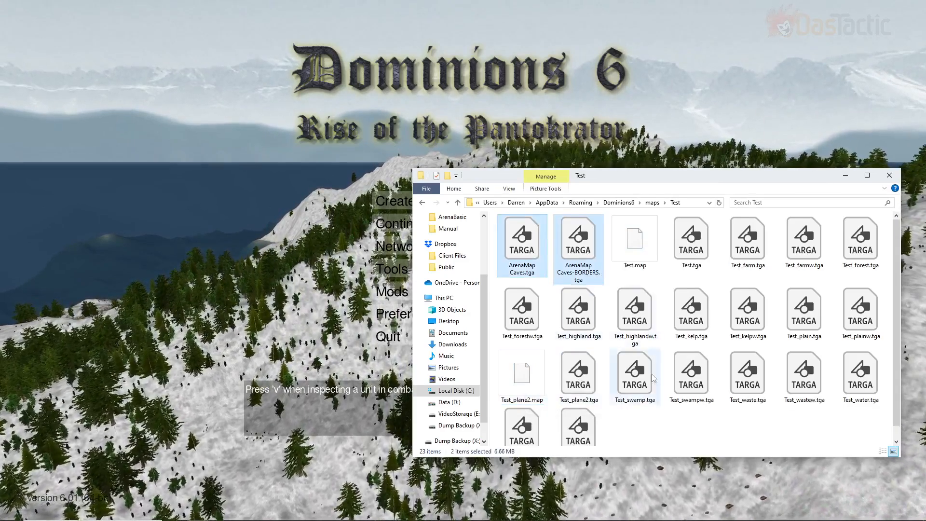
pyautogui.click(664, 438)
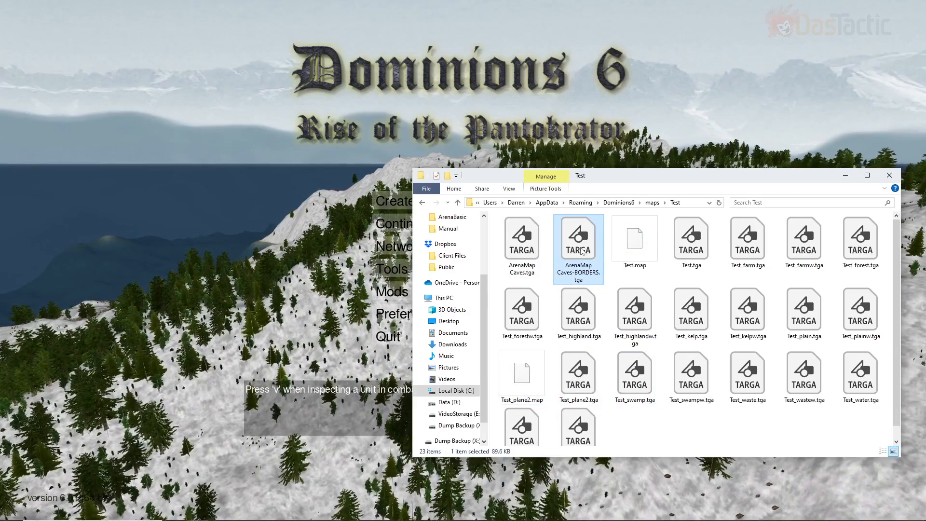
pyautogui.press('Delete')
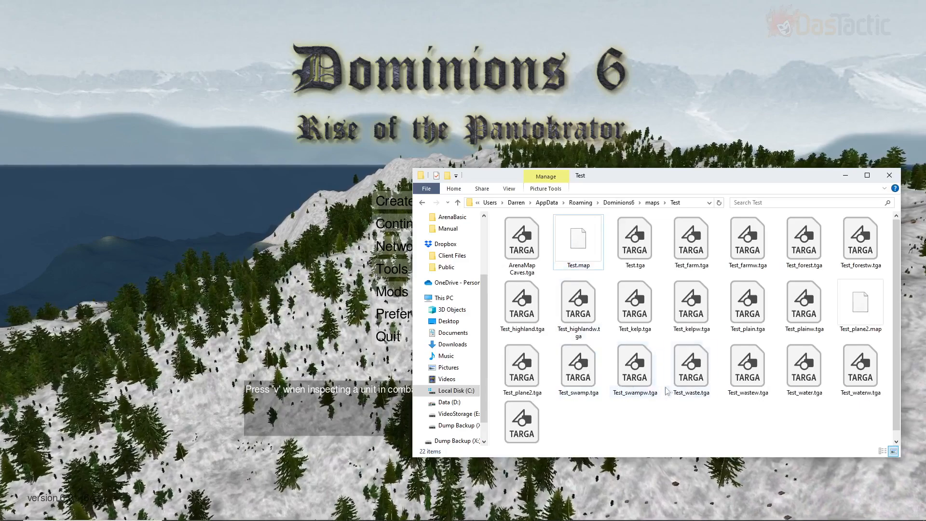
# Copy the file name Test_plane2 from the placeholder cave image and delete Test_plane2.tga.
pyautogui.click(529, 391)
pyautogui.click(529, 392)
pyautogui.hotkey('ctrl', 'c')
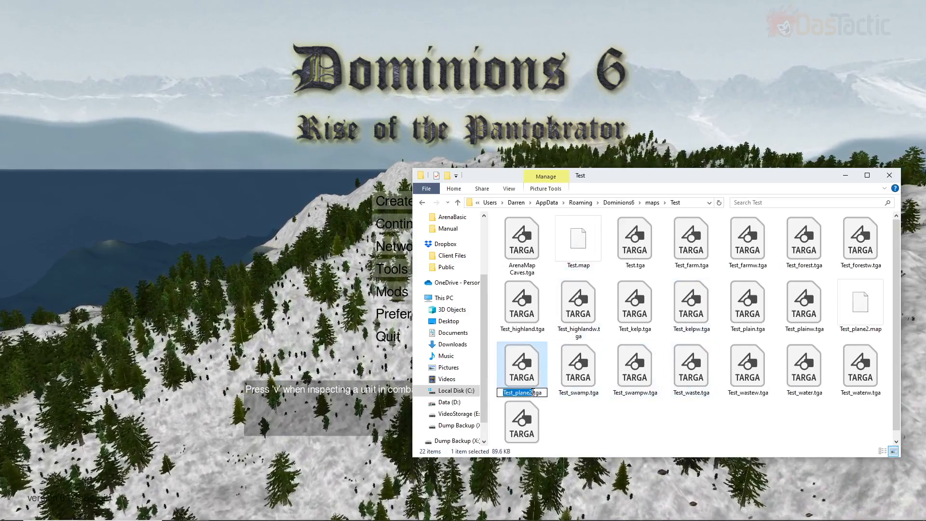
pyautogui.click(571, 414)
pyautogui.click(527, 370)
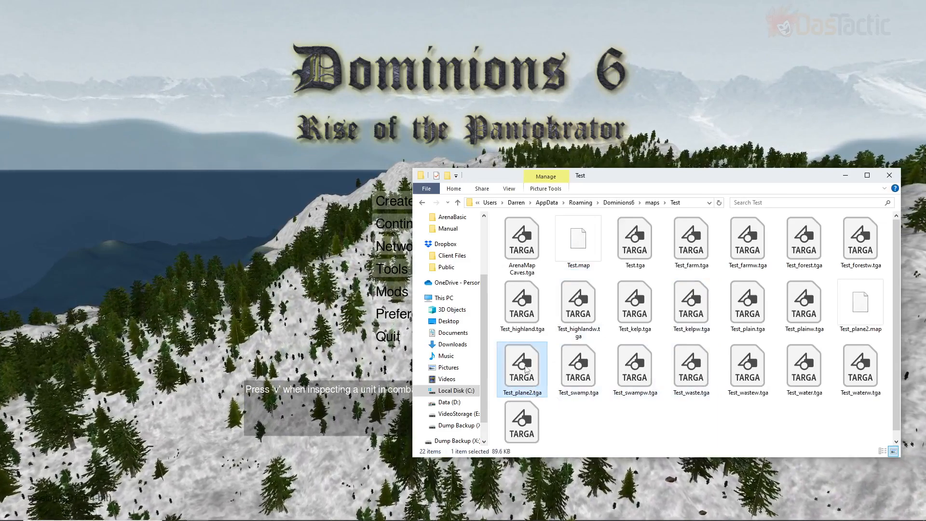
pyautogui.press('Delete')
# Rename ArenaMap Caves.tga as Test_plane2.tga.
pyautogui.click(530, 255)
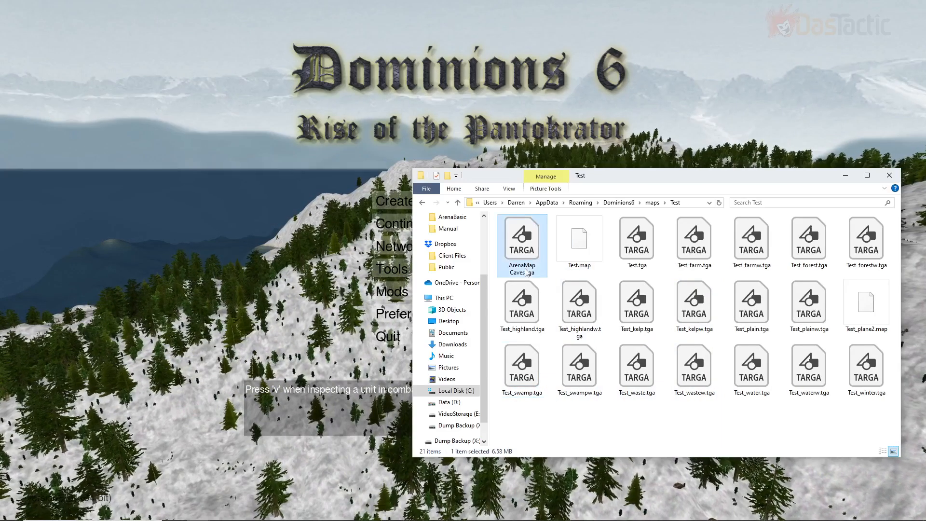
pyautogui.click(524, 269)
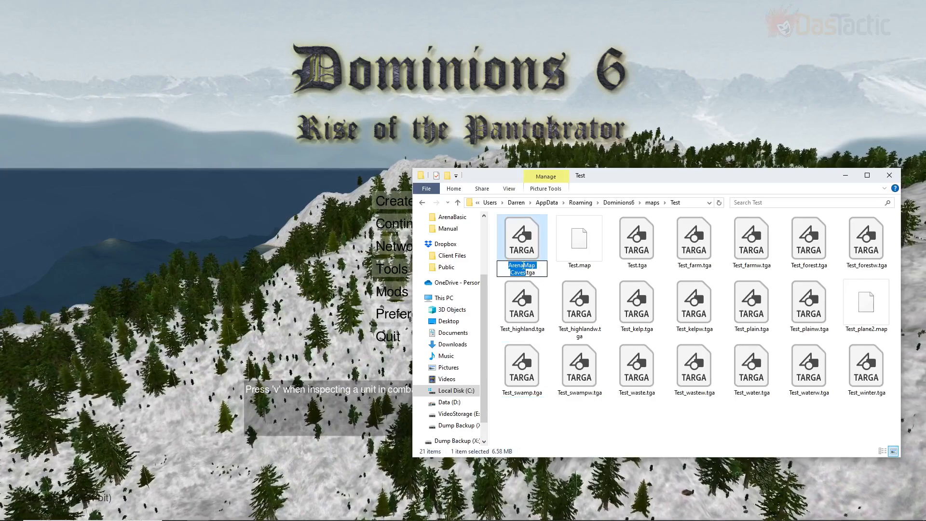
pyautogui.hotkey('ctrl', 'v')
pyautogui.press('Return')
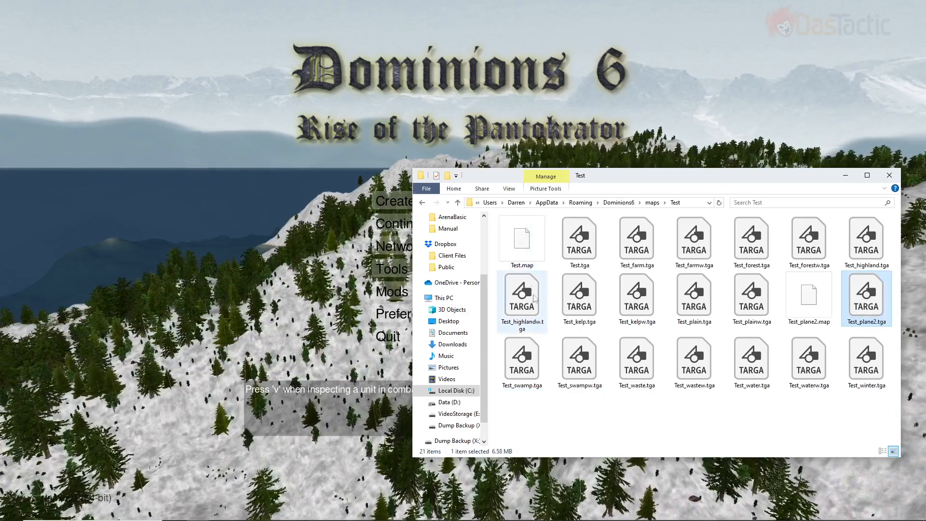
pyautogui.click(692, 420)
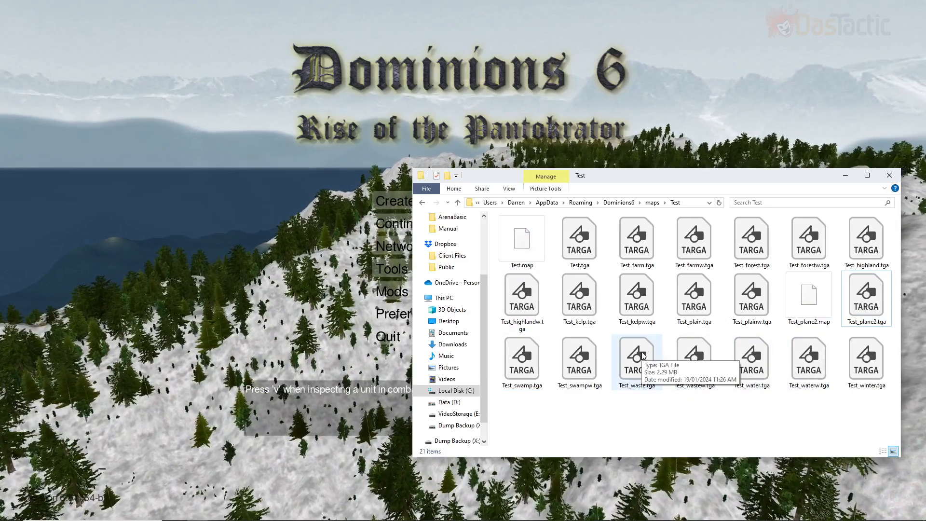
# Open Test.map in Sublime Text and copy its #nodeepcaves, #nodeepchoice and #mapnohide lines.
pyautogui.click(522, 253)
pyautogui.rightClick(521, 251)
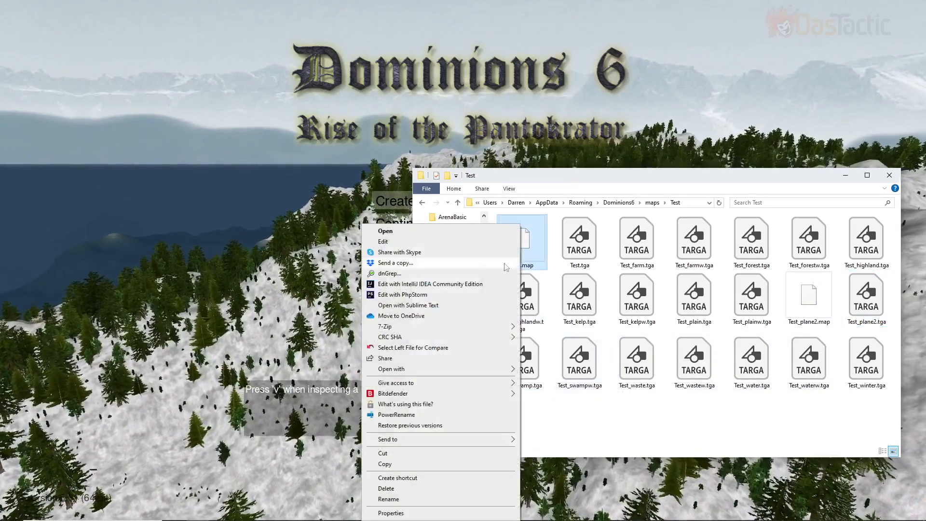
pyautogui.click(420, 307)
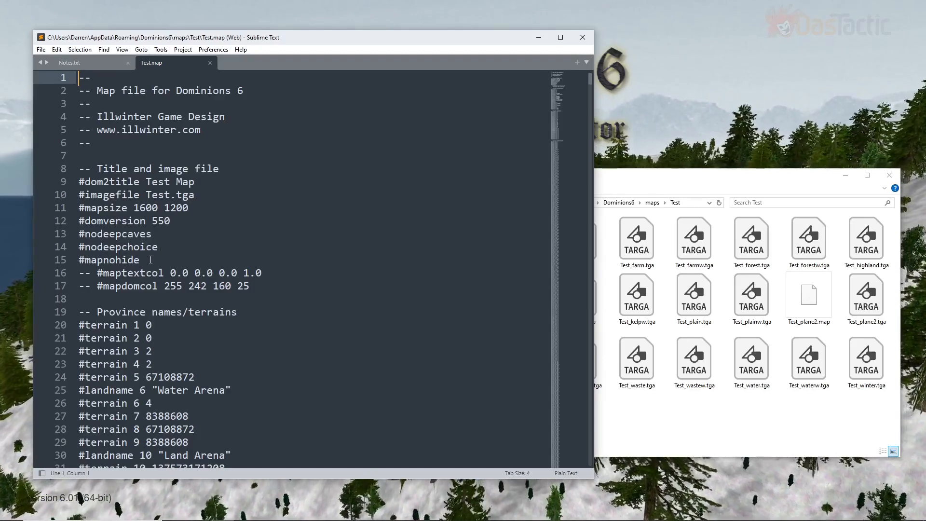
pyautogui.moveTo(150, 259); pyautogui.dragTo(45, 236)
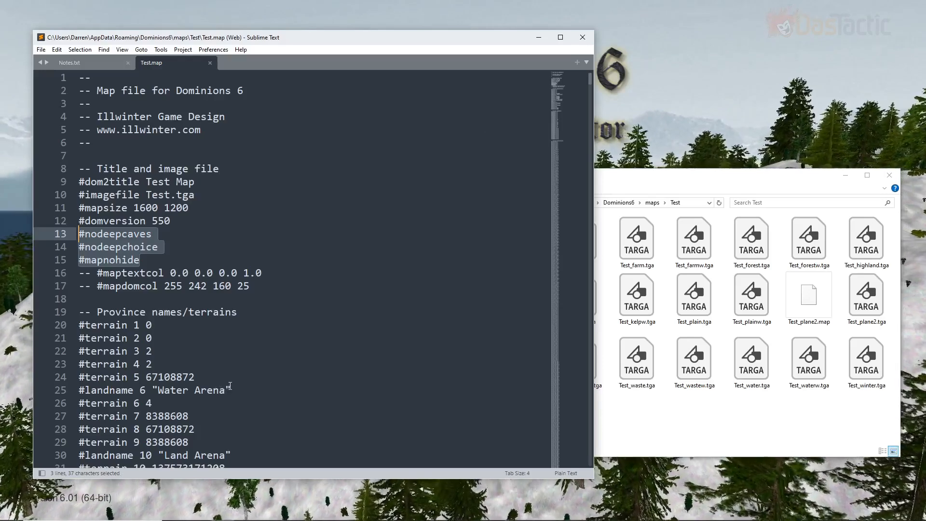
pyautogui.scroll(-3, 201, 338)
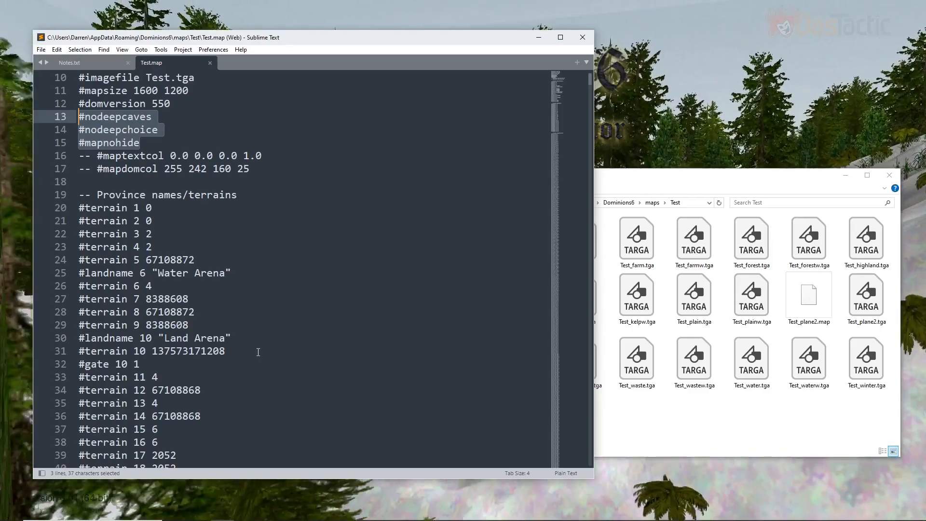
pyautogui.hotkey('ctrl', 'c')
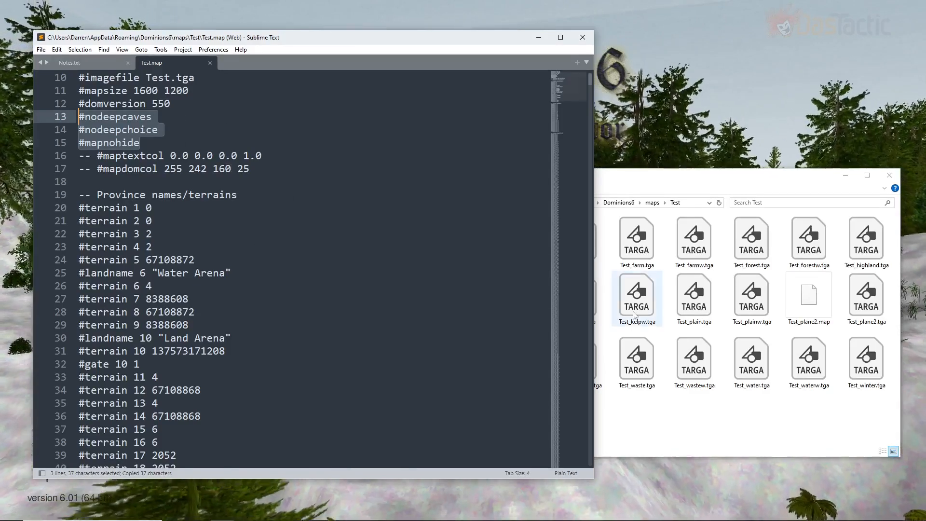
# Open Test_plane2.map in Sublime Text and delete the #description line from its header.
pyautogui.click(807, 311)
pyautogui.rightClick(807, 312)
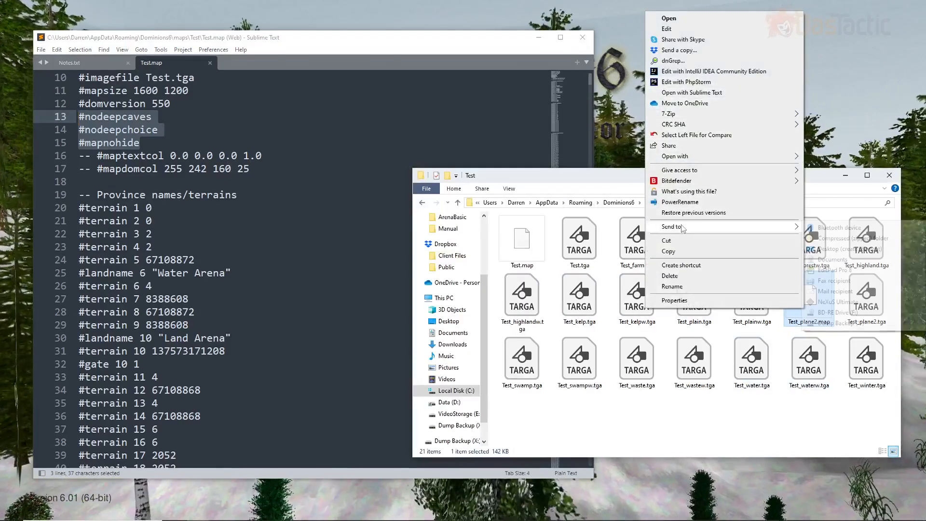
pyautogui.click(691, 92)
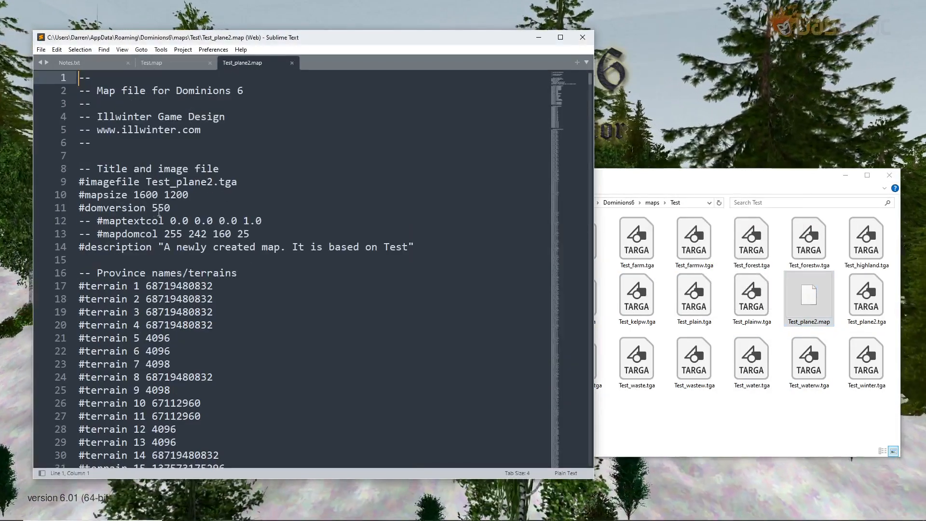
pyautogui.moveTo(421, 249); pyautogui.dragTo(66, 251)
pyautogui.press('BackSpace')
pyautogui.press('BackSpace')
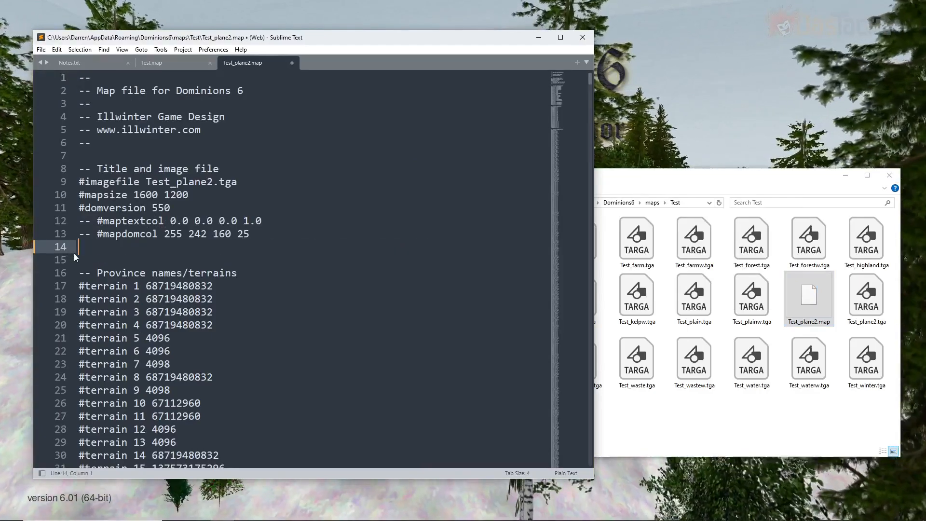
# Paste the #nodeepcaves, #nodeepchoice and #mapnohide lines below #domversion 550 in Test_plane2.map.
pyautogui.click(184, 208)
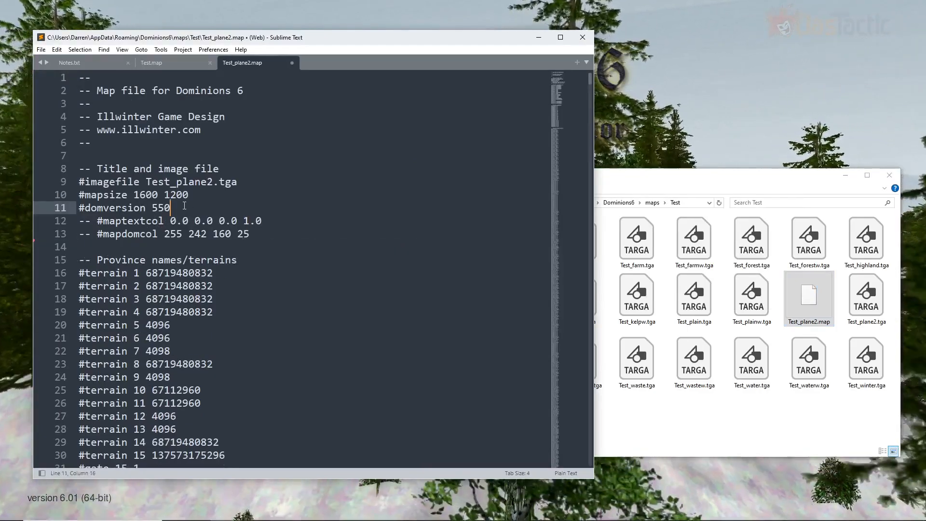
pyautogui.press('Return')
pyautogui.hotkey('ctrl', 'v')
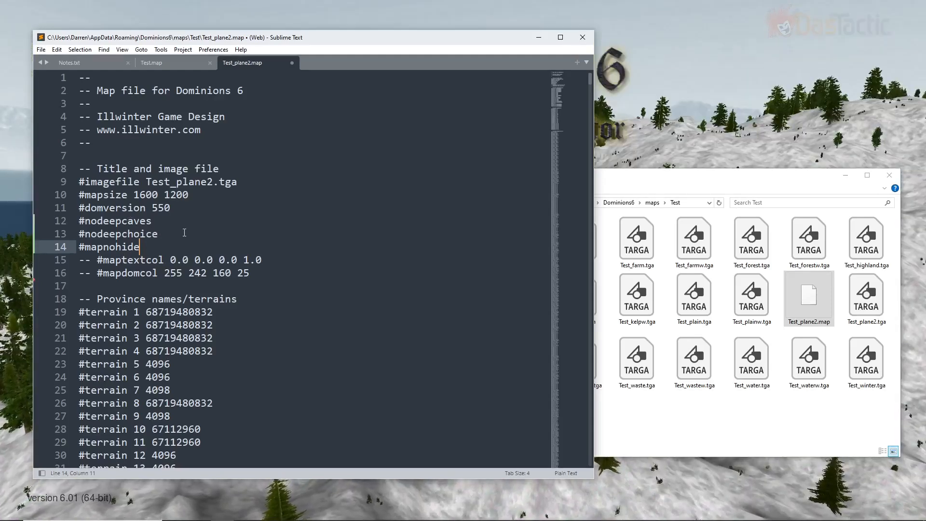
pyautogui.hotkey('ctrl', 's')
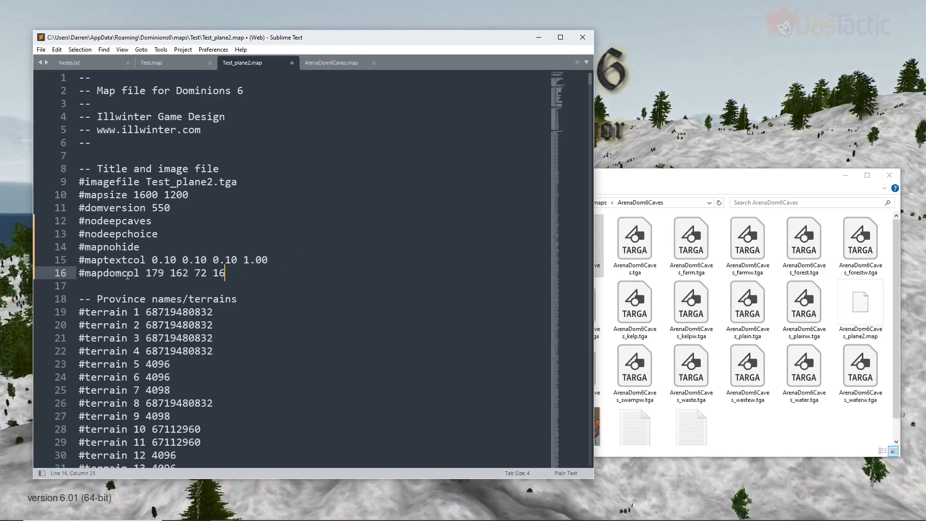
pyautogui.click(177, 67)
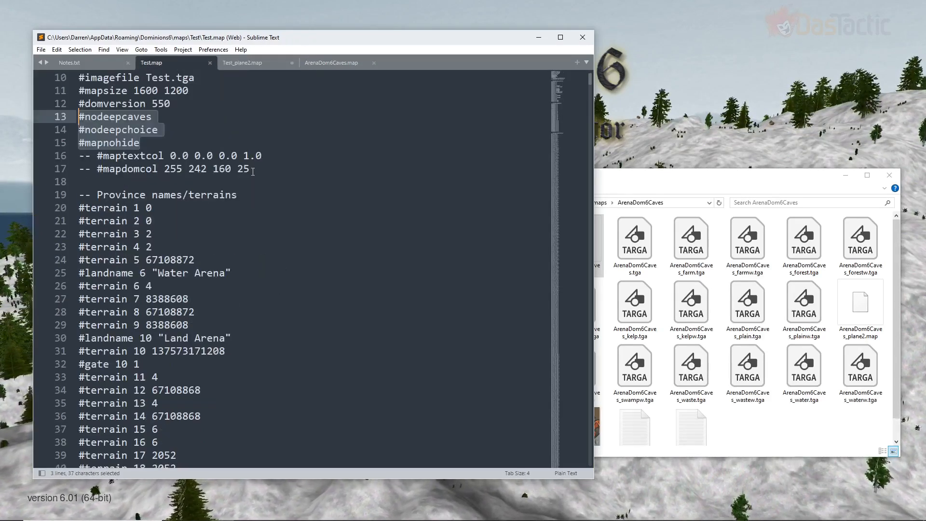
pyautogui.moveTo(250, 169); pyautogui.dragTo(53, 156)
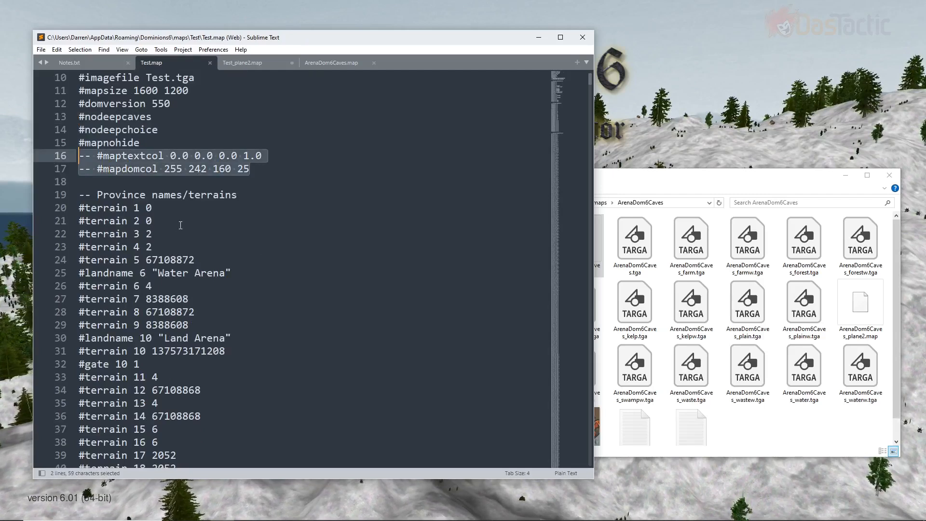
pyautogui.hotkey('ctrl', 'v')
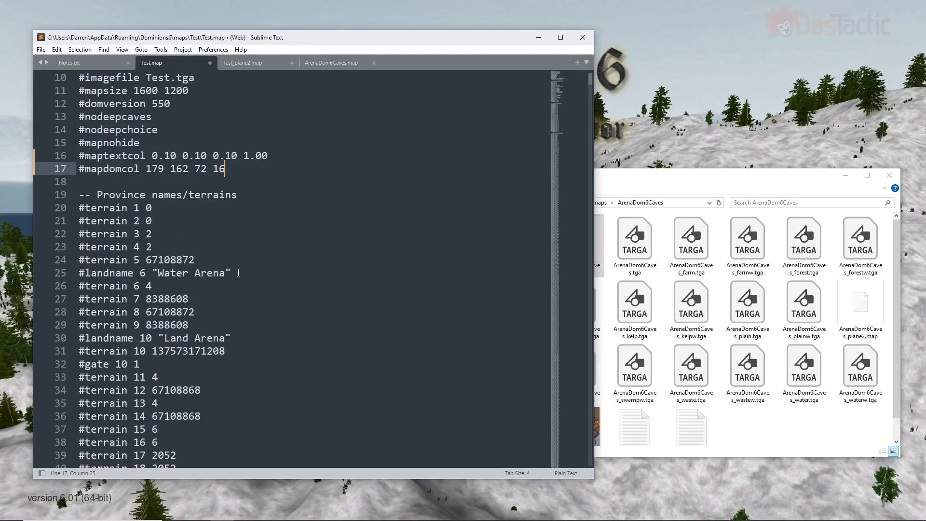
# Copy the #landname 6 "Water Arena" line from Test.map onto a new line above #terrain 15 in Test_plane2.map.
pyautogui.moveTo(238, 273); pyautogui.dragTo(67, 276)
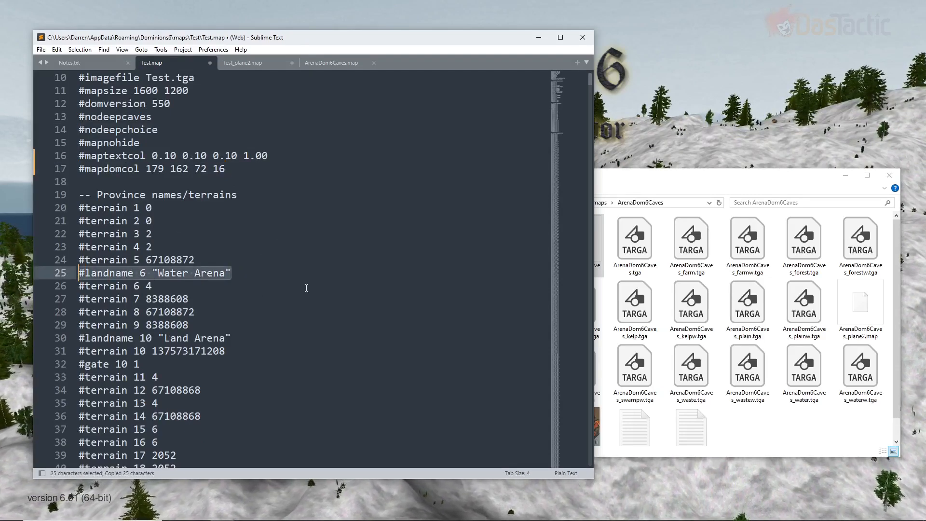
pyautogui.click(249, 64)
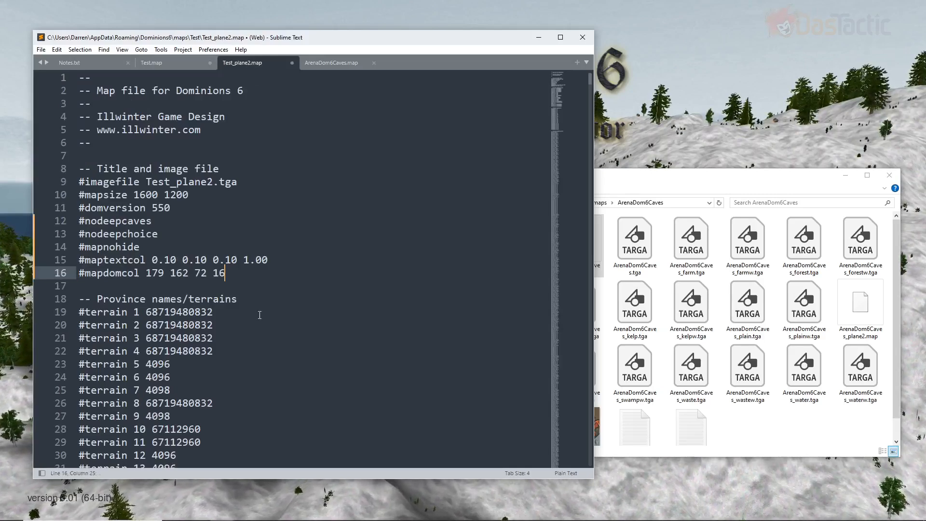
pyautogui.scroll(-1, 261, 318)
pyautogui.scroll(-1, 260, 315)
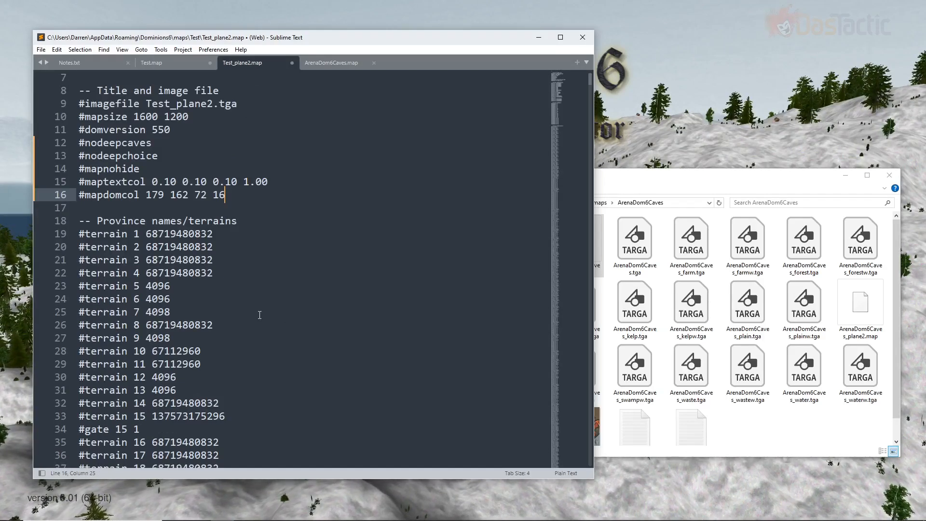
pyautogui.scroll(-1, 259, 315)
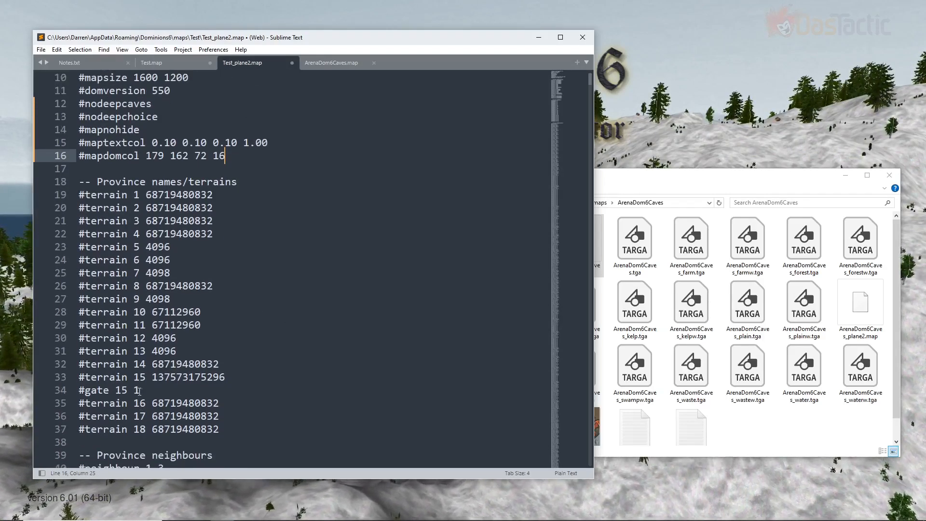
pyautogui.click(228, 364)
pyautogui.press('Return')
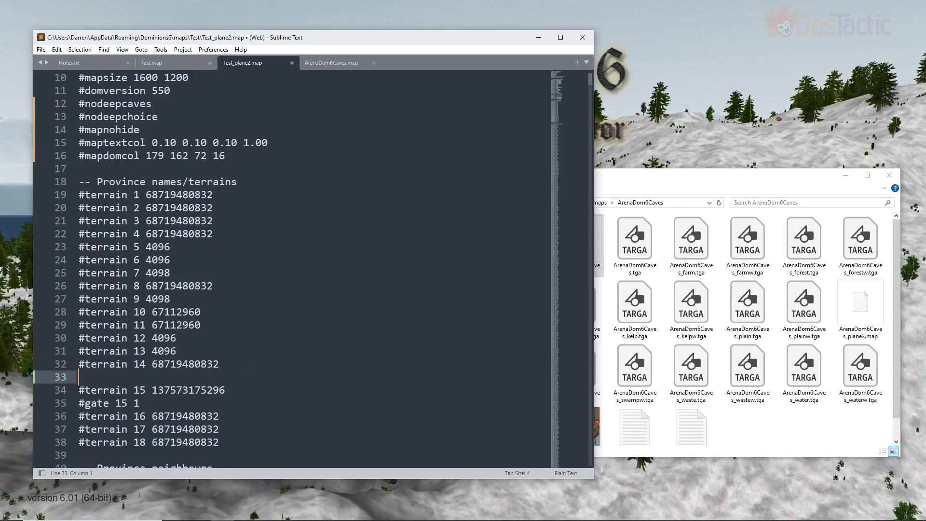
pyautogui.hotkey('ctrl', 'v')
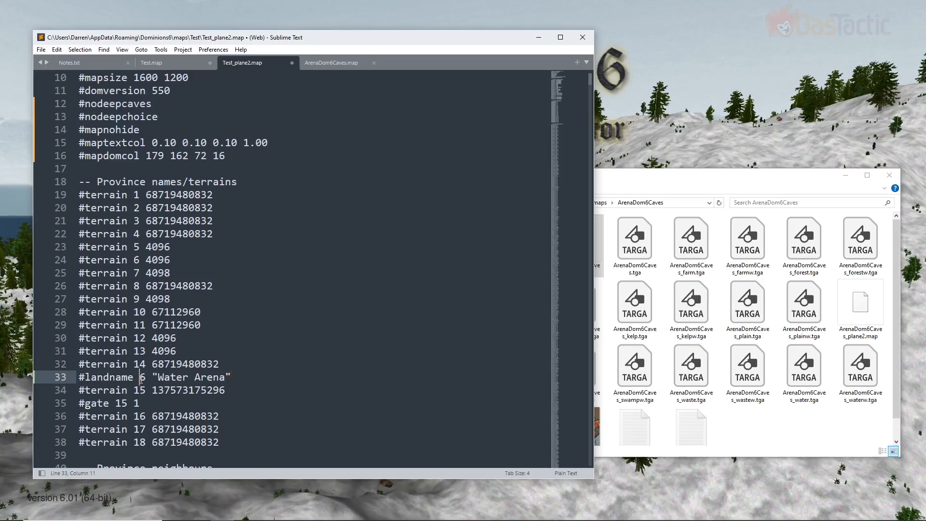
# Change the pasted #landname line in Test_plane2.map to province 15 with the name "Cave Arena".
pyautogui.doubleClick(143, 379)
pyautogui.write('15')
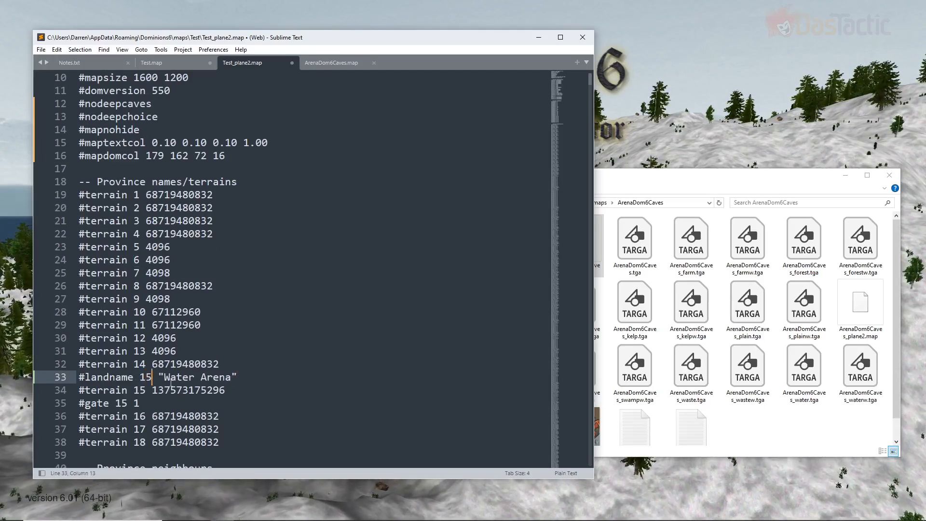
pyautogui.moveTo(164, 381); pyautogui.dragTo(195, 381)
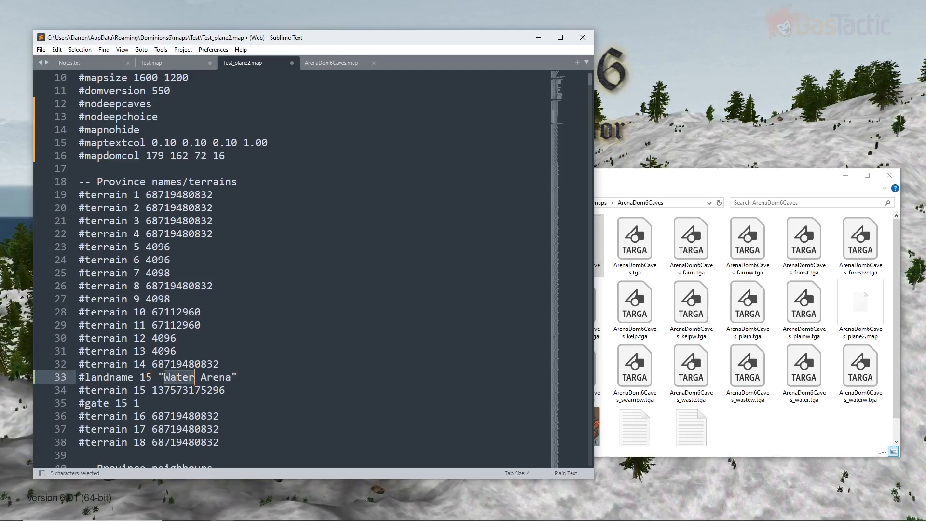
pyautogui.write('Cave')
pyautogui.click(265, 385)
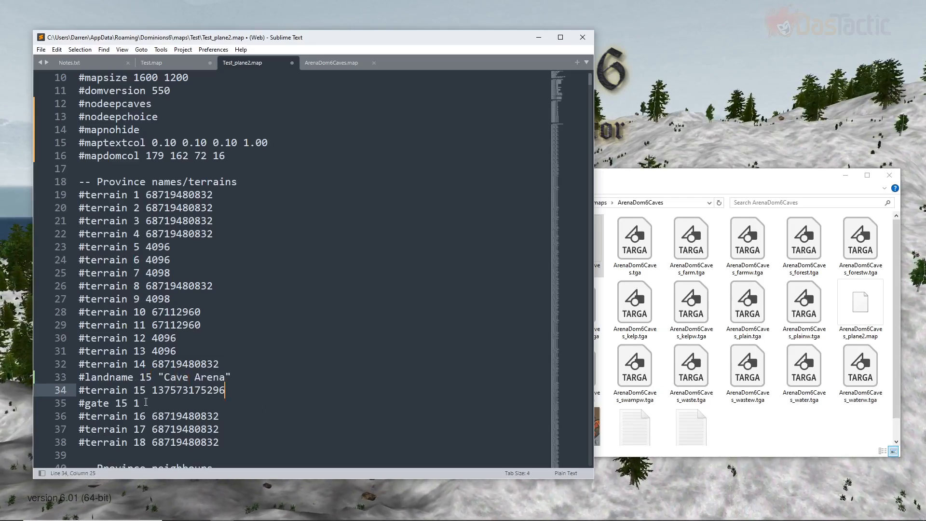
# Compare the arena provinces' #landname, #terrain and #gate lines in Test.map and Test_plane2.map.
pyautogui.scroll(3, 173, 383)
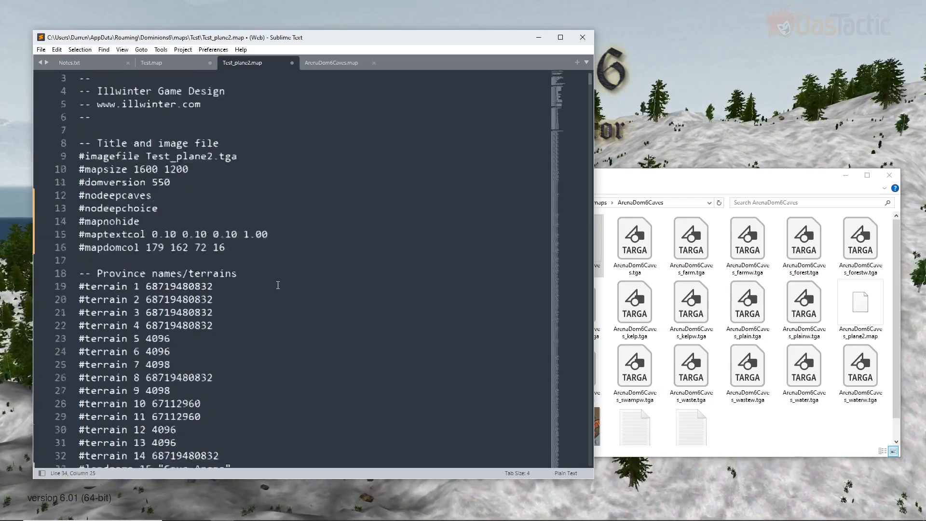
pyautogui.click(172, 64)
pyautogui.scroll(-2, 243, 343)
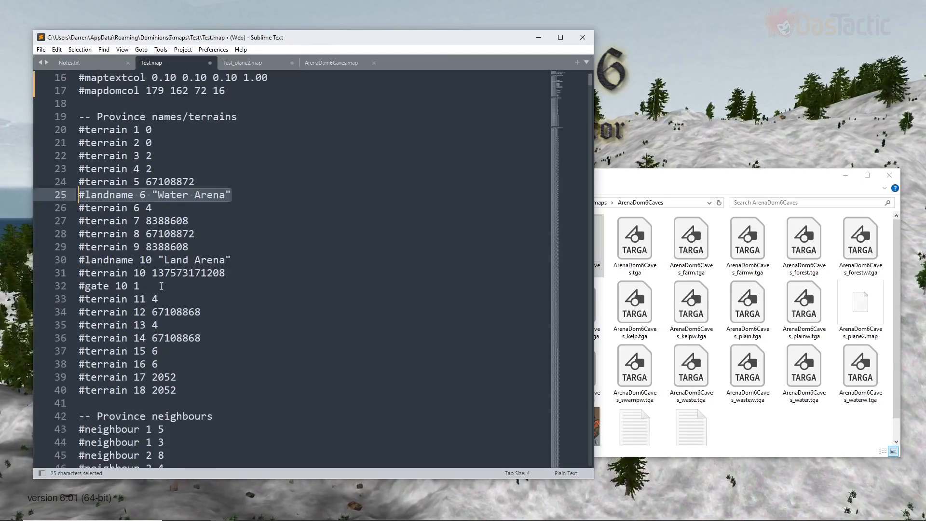
pyautogui.click(242, 63)
pyautogui.scroll(-3, 142, 415)
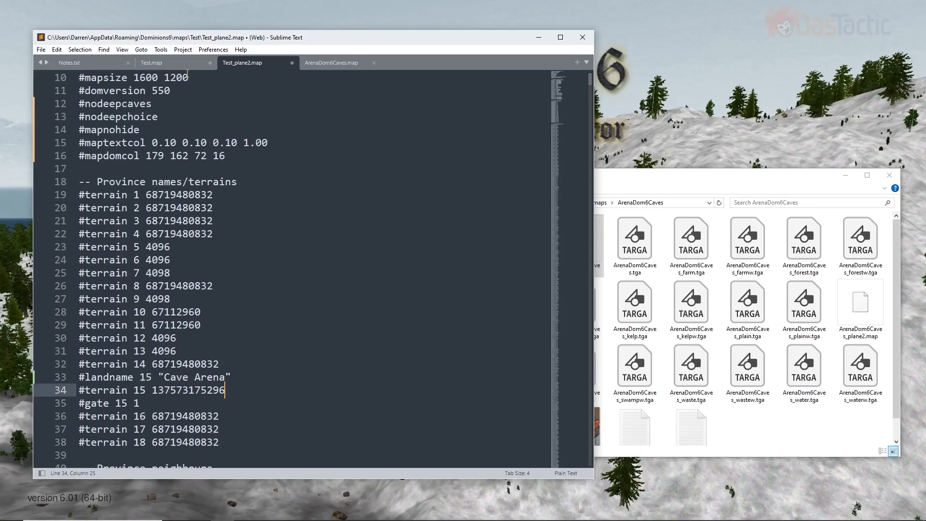
pyautogui.hotkey('ctrl', 'Tab')
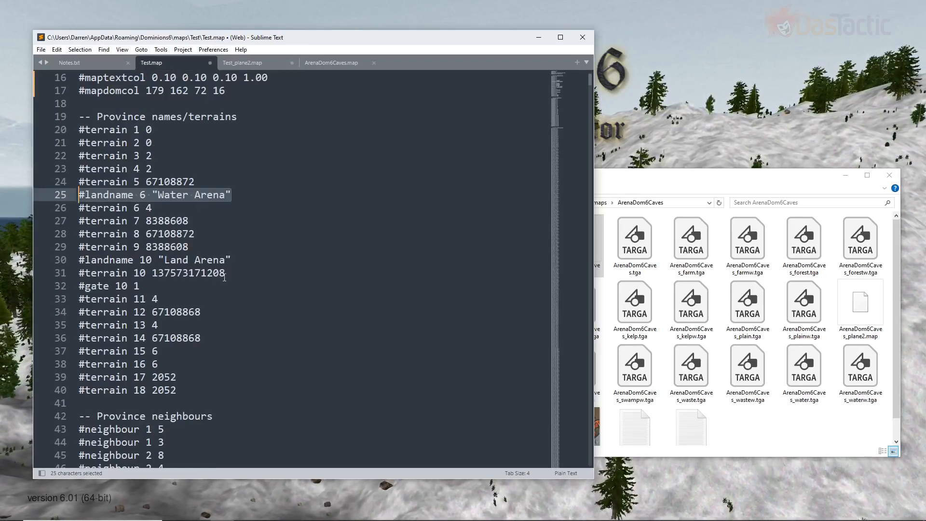
# Switch to dom6mapman.pdf and copy the Bad throne location mask, 134217728, from the Common Terrain Masks table.
pyautogui.hotkey('alt', 'Tab')
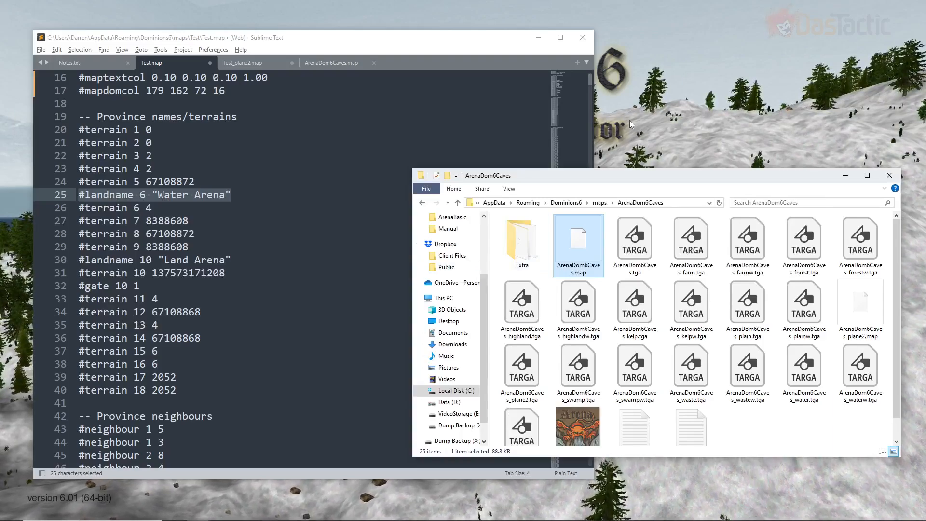
pyautogui.hotkey('alt', 'Tab')
pyautogui.scroll(10, 333, 256)
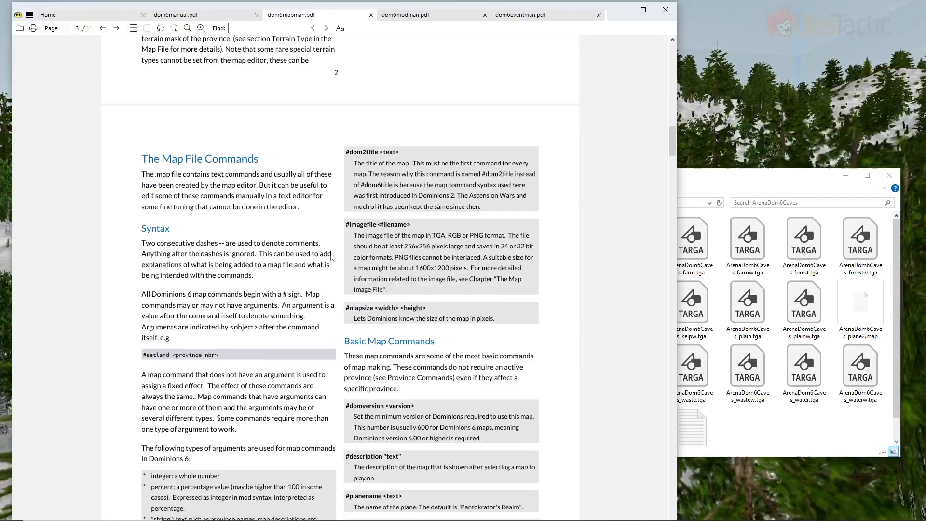
pyautogui.scroll(12, 333, 257)
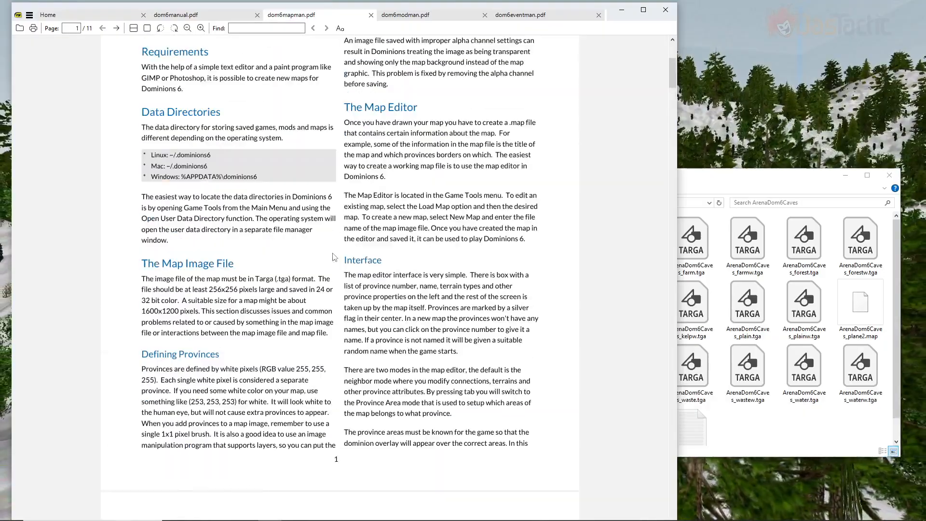
pyautogui.scroll(-10, 296, 279)
pyautogui.scroll(-20, 297, 279)
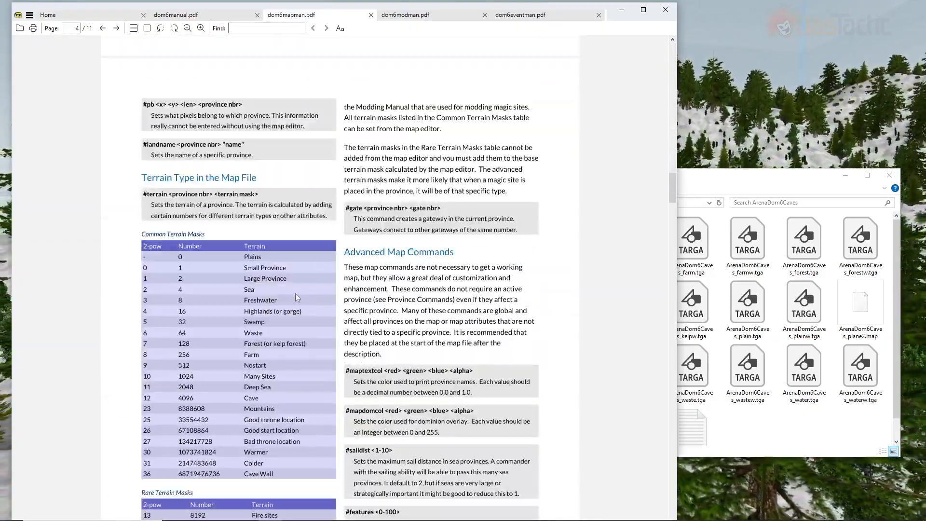
pyautogui.scroll(-3, 303, 288)
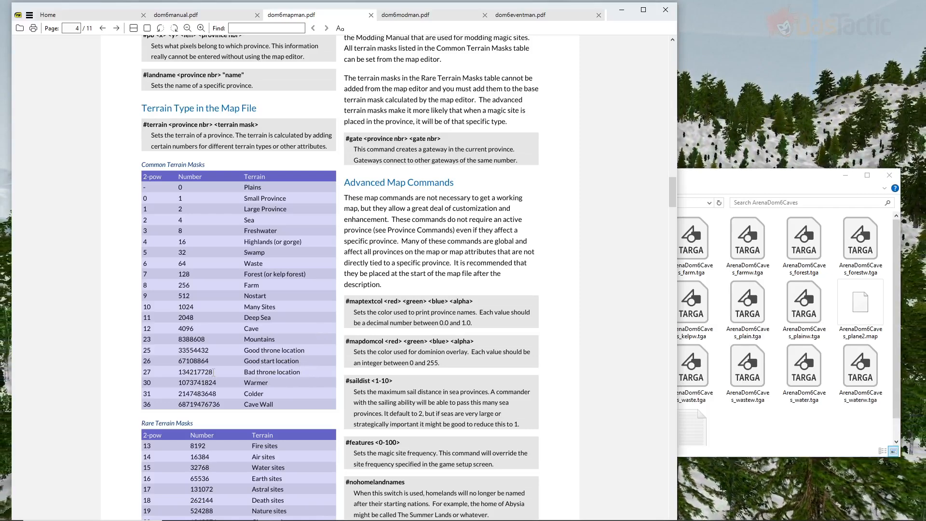
pyautogui.moveTo(214, 372); pyautogui.dragTo(179, 372)
pyautogui.hotkey('ctrl', 'c')
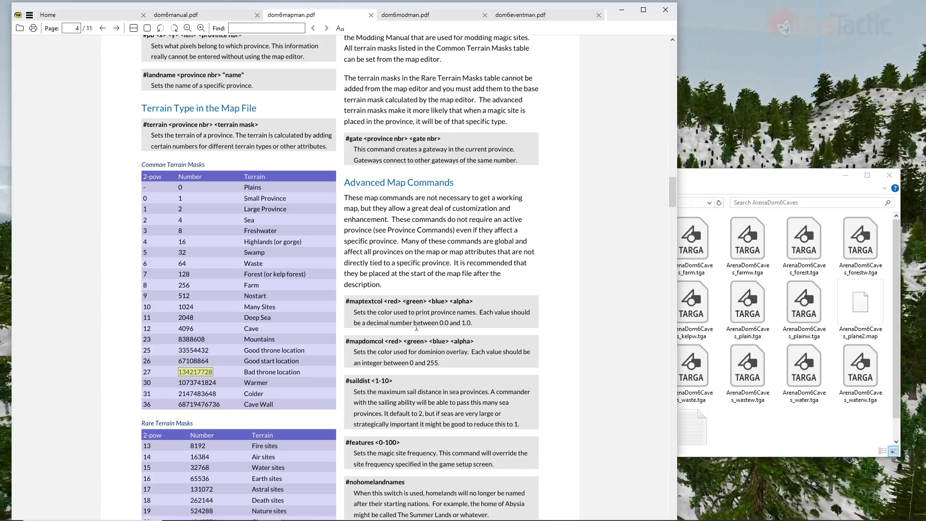
# Return to Test.map in Sublime Text and paste 134217728 on a new line below #landname 6 "Water Arena".
pyautogui.hotkey('alt', 'Tab')
pyautogui.press('Tab')
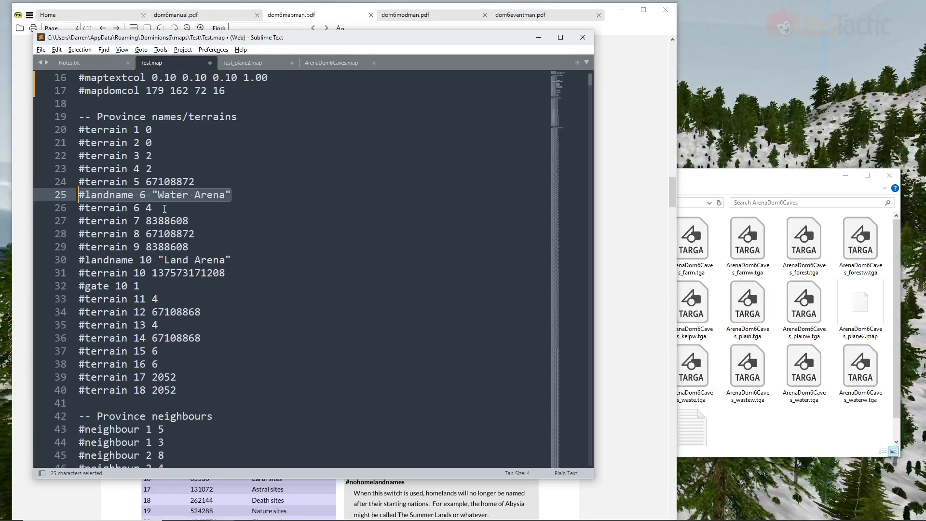
pyautogui.click(247, 197)
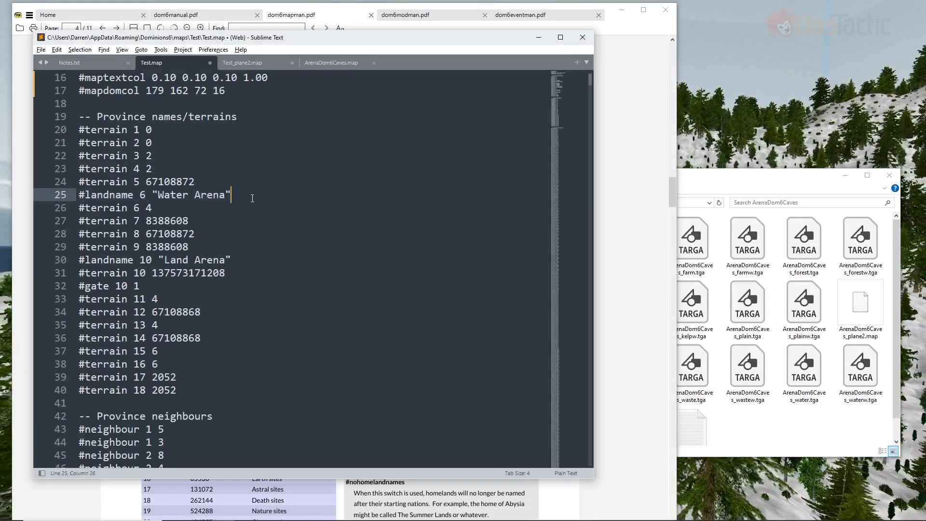
pyautogui.press('Return')
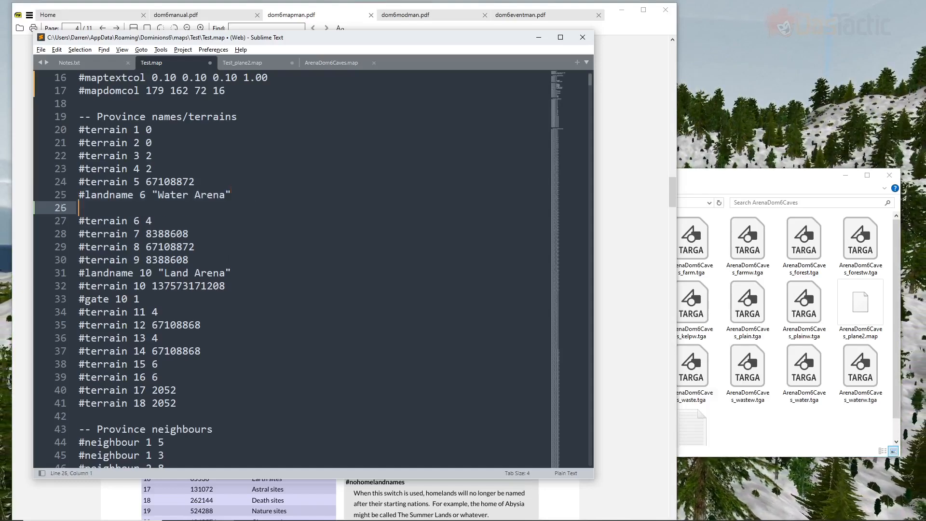
pyautogui.hotkey('ctrl', 'v')
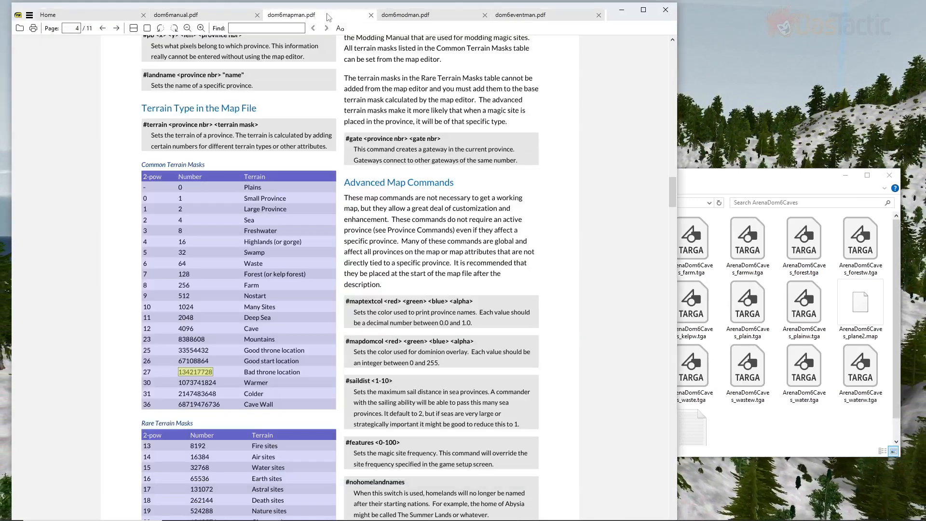
# Check the terrain masks in dom6mapman.pdf and change the number below #landname 6 in Test.map to 134217732.
pyautogui.click(328, 17)
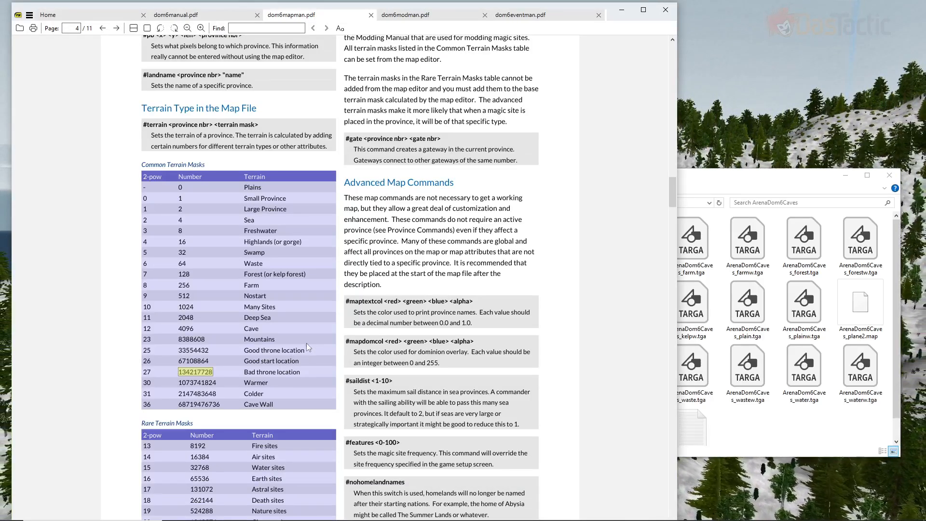
pyautogui.scroll(-3, 224, 375)
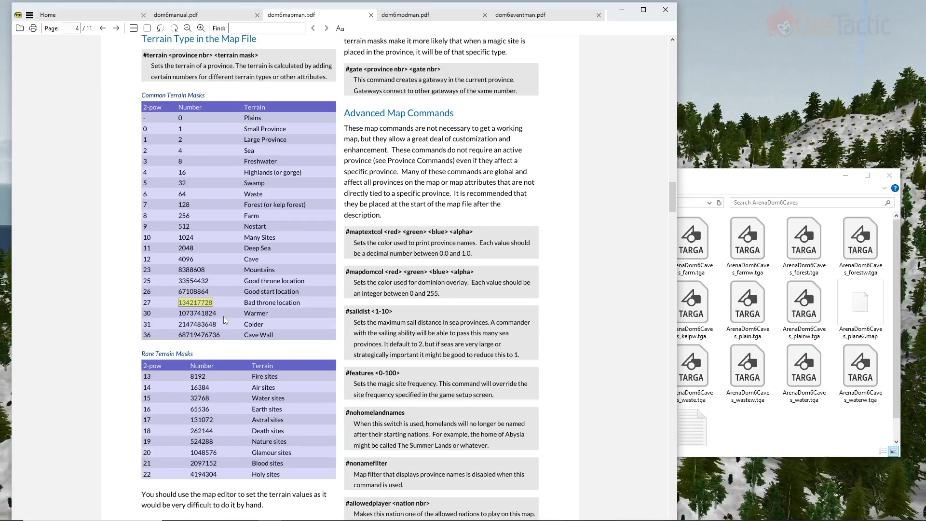
pyautogui.scroll(-2, 224, 316)
pyautogui.scroll(4, 223, 317)
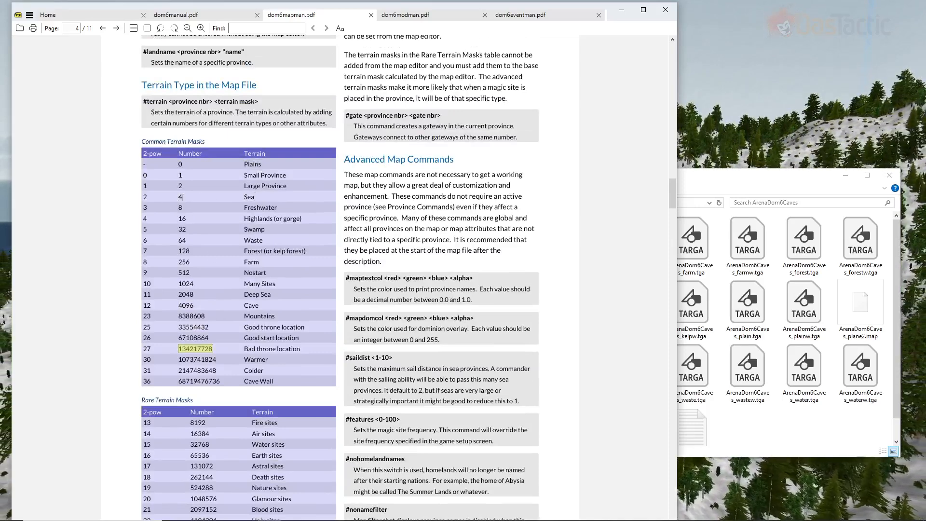
pyautogui.hotkey('alt', 'Tab')
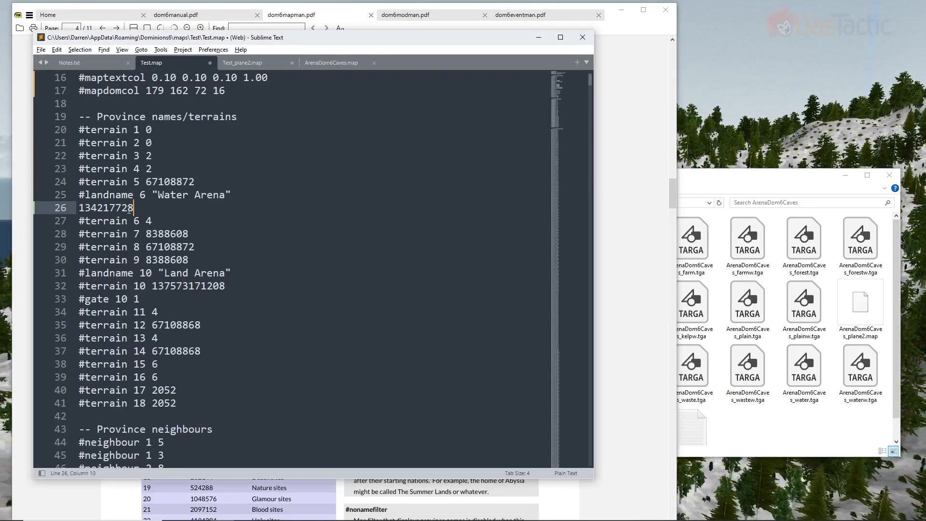
pyautogui.moveTo(124, 208); pyautogui.dragTo(79, 208)
pyautogui.write('32')
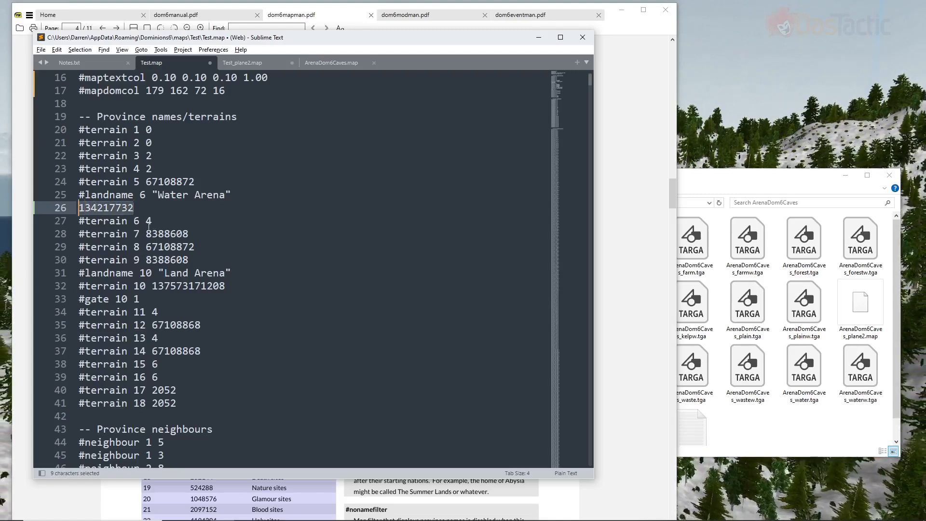
# Move 134217732 into the #terrain 6 line as its terrain mask, replacing the existing value.
pyautogui.hotkey('ctrl', 'x')
pyautogui.doubleClick(149, 221)
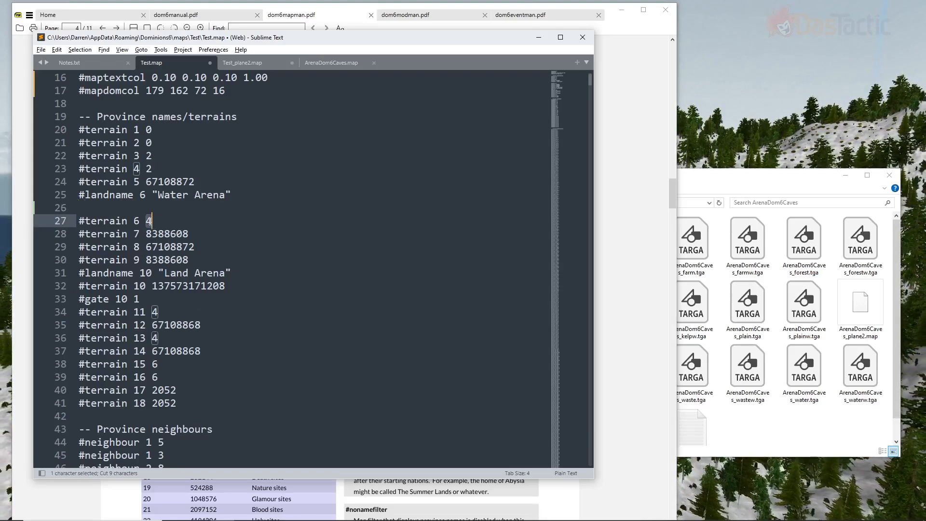
pyautogui.hotkey('ctrl', 'v')
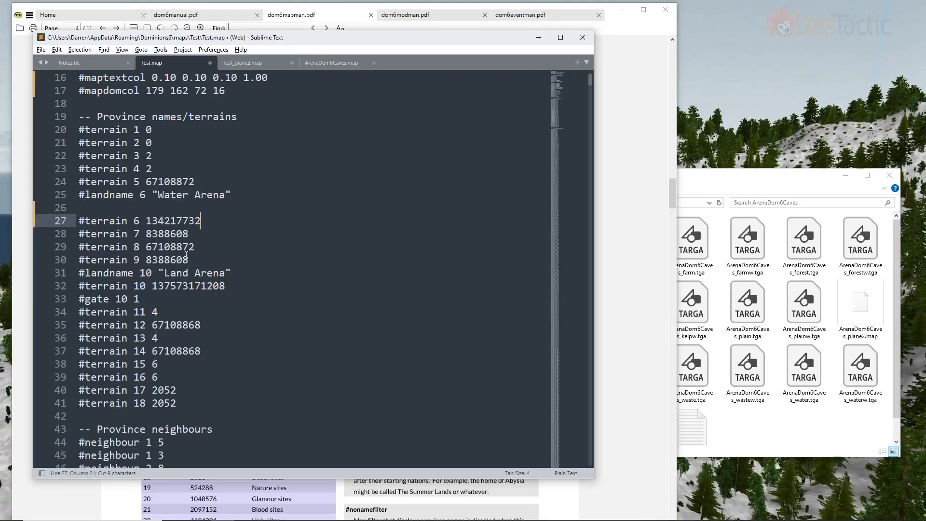
pyautogui.click(81, 208)
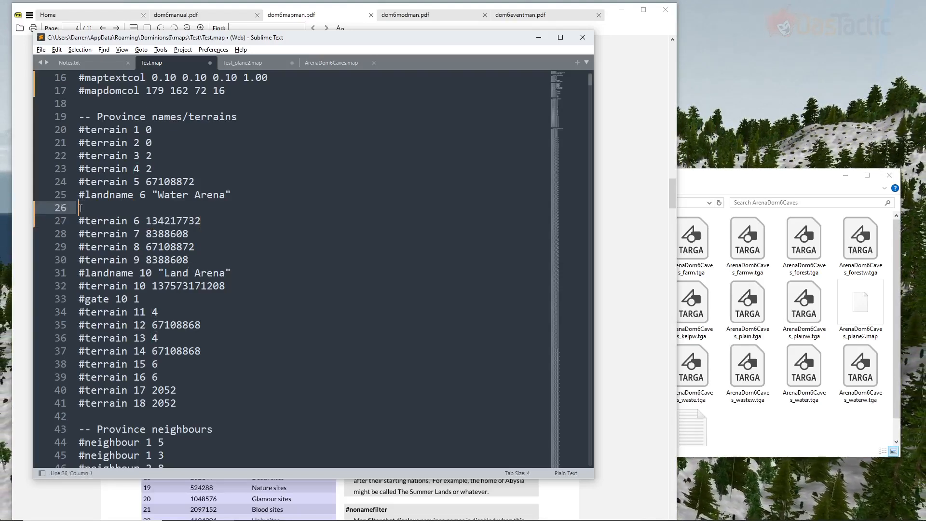
# Remove the empty line below #landname 6 "Water Arena" and save Test.map.
pyautogui.press('BackSpace')
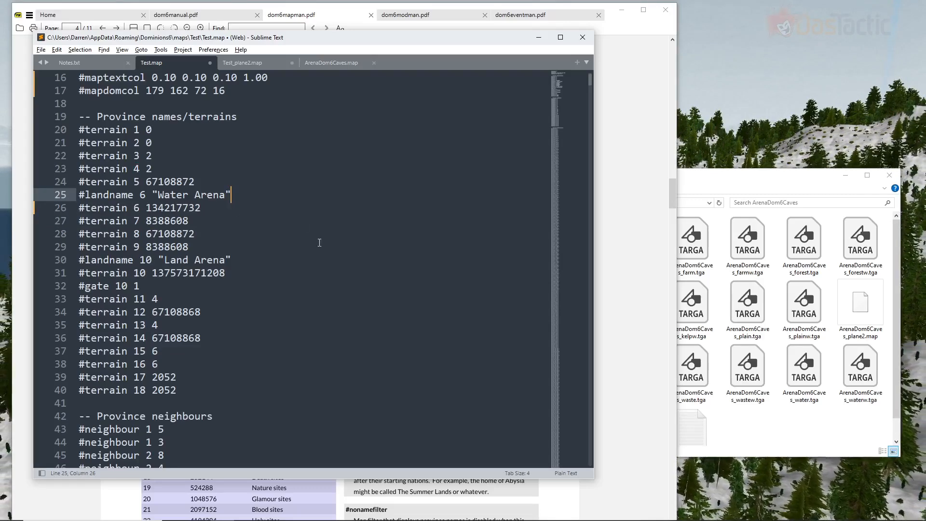
pyautogui.hotkey('ctrl', 's')
pyautogui.scroll(4, 338, 239)
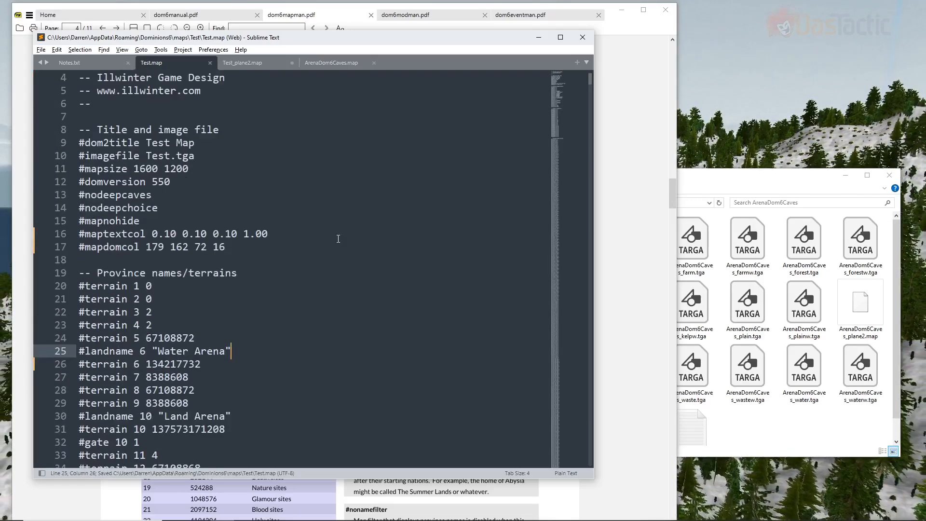
pyautogui.scroll(1, 260, 197)
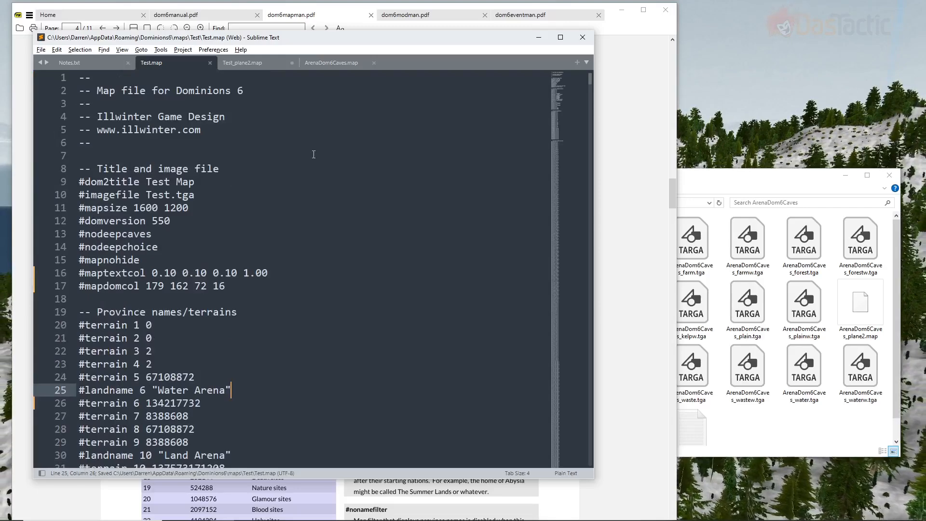
# Save Test_plane2.map and review its header settings, province terrains and neighbour lines.
pyautogui.click(265, 65)
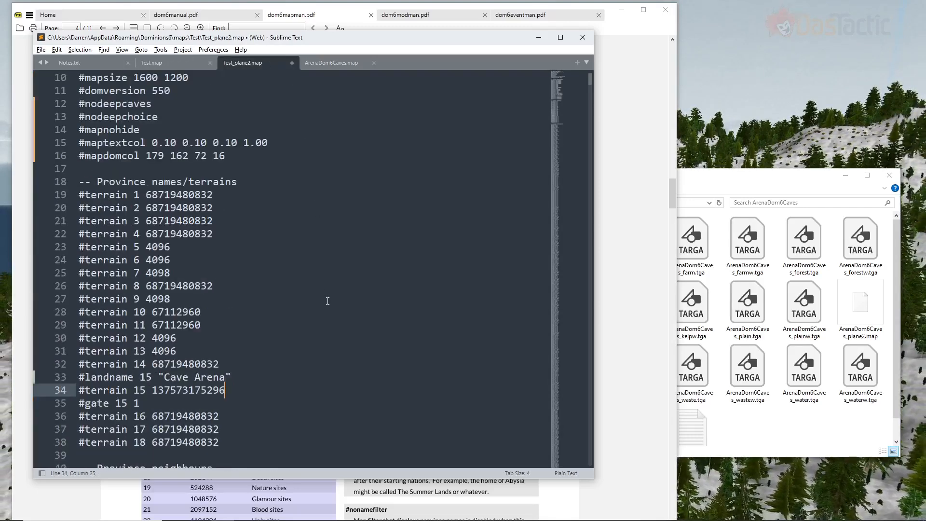
pyautogui.hotkey('ctrl', 's')
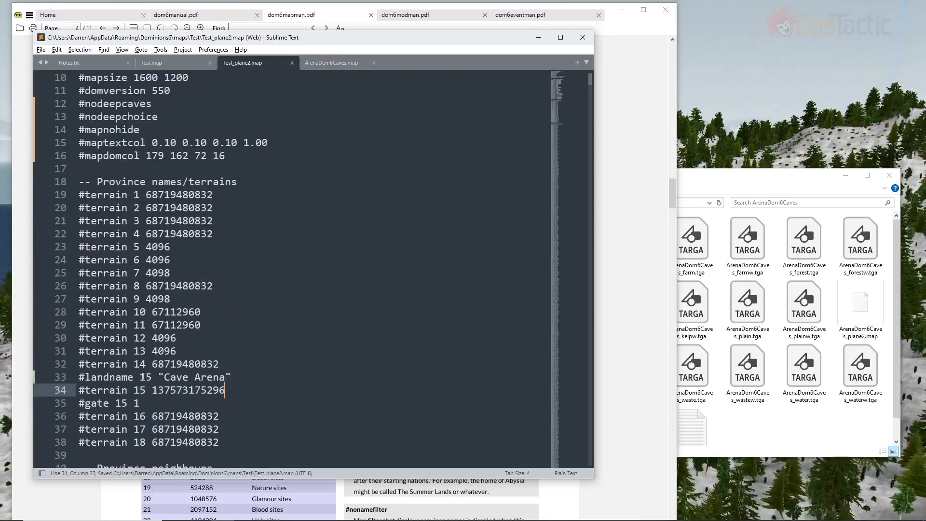
pyautogui.scroll(3, 330, 274)
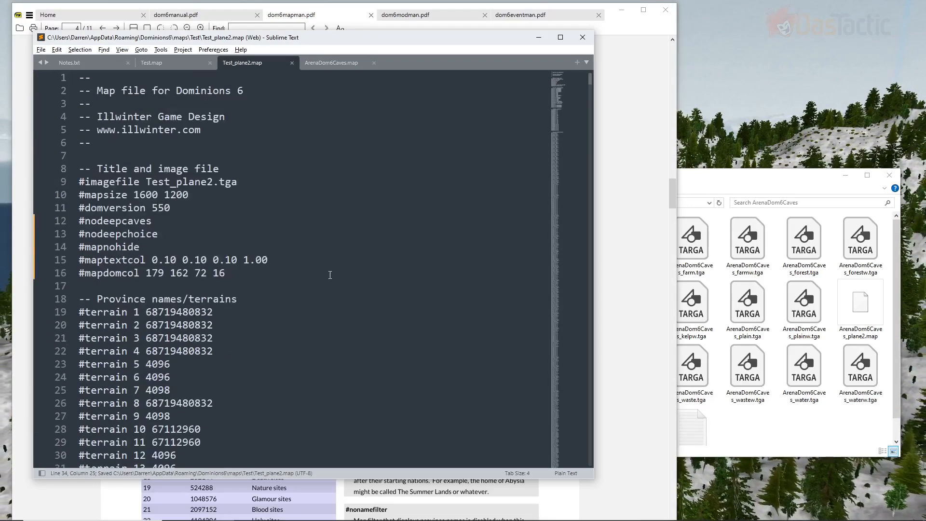
pyautogui.scroll(-9, 330, 274)
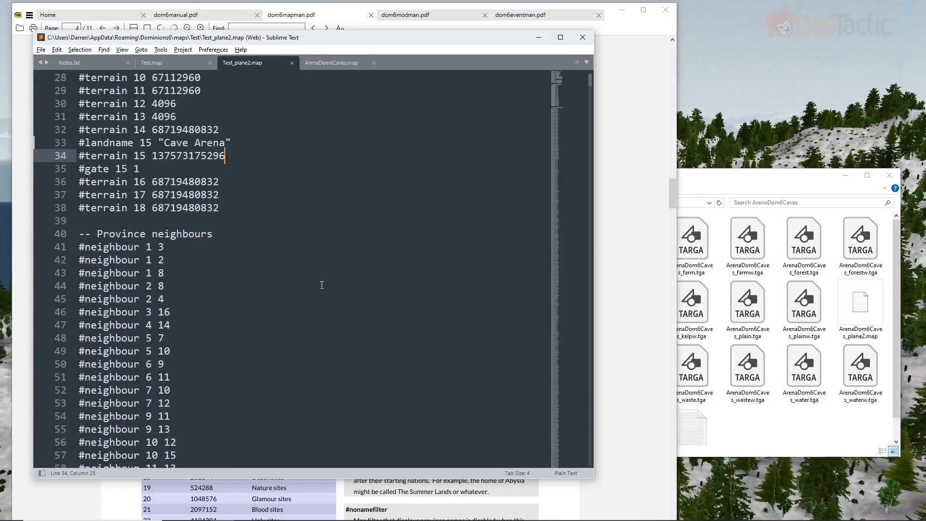
pyautogui.scroll(9, 322, 285)
pyautogui.scroll(-10, 314, 314)
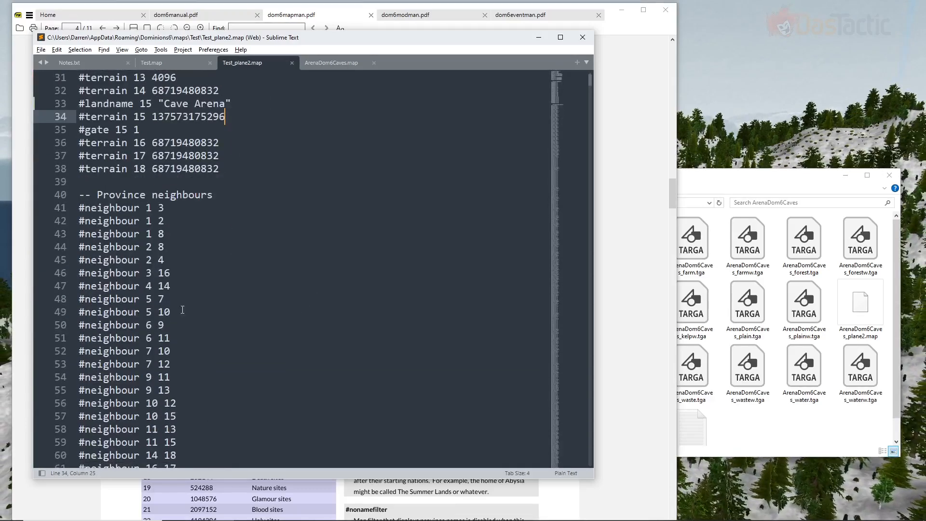
pyautogui.scroll(10, 183, 310)
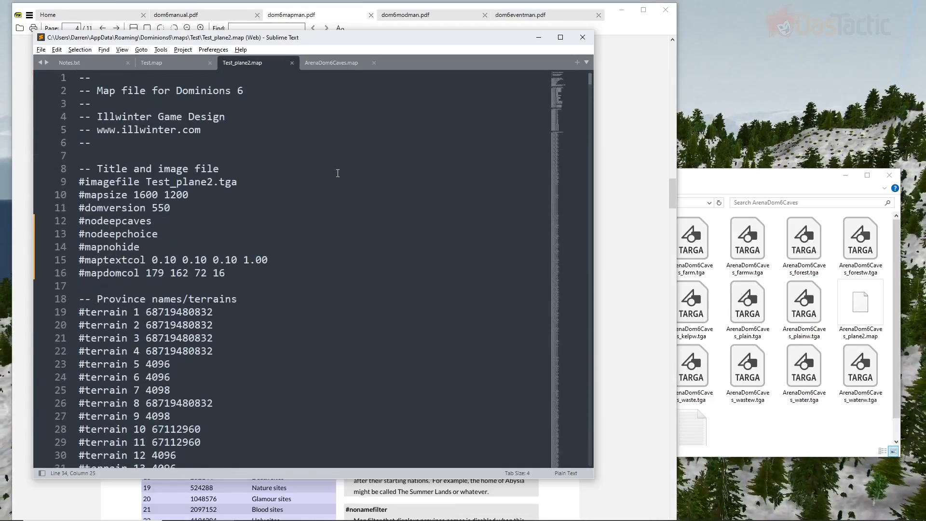
# Switch to Dominions 6 and load Test.map from the Test folder into the Map Editor.
pyautogui.click(755, 101)
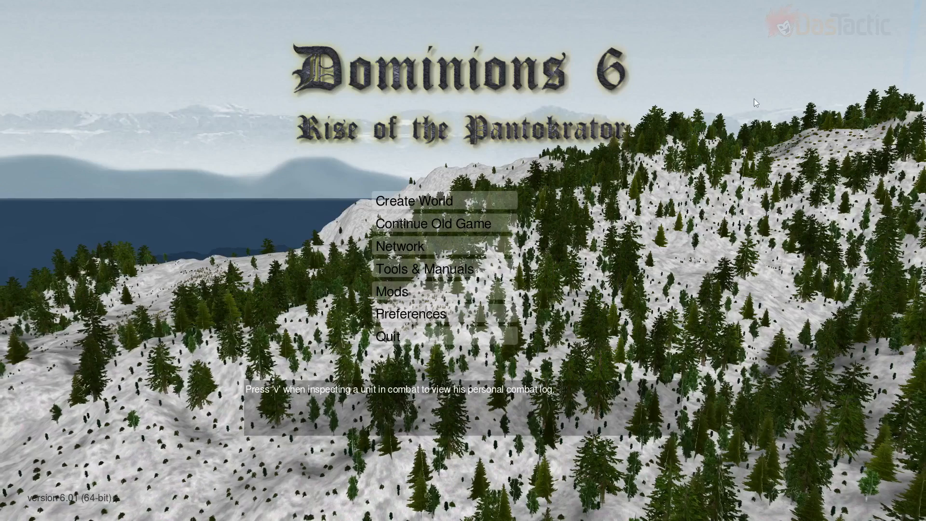
pyautogui.click(398, 270)
pyautogui.click(384, 238)
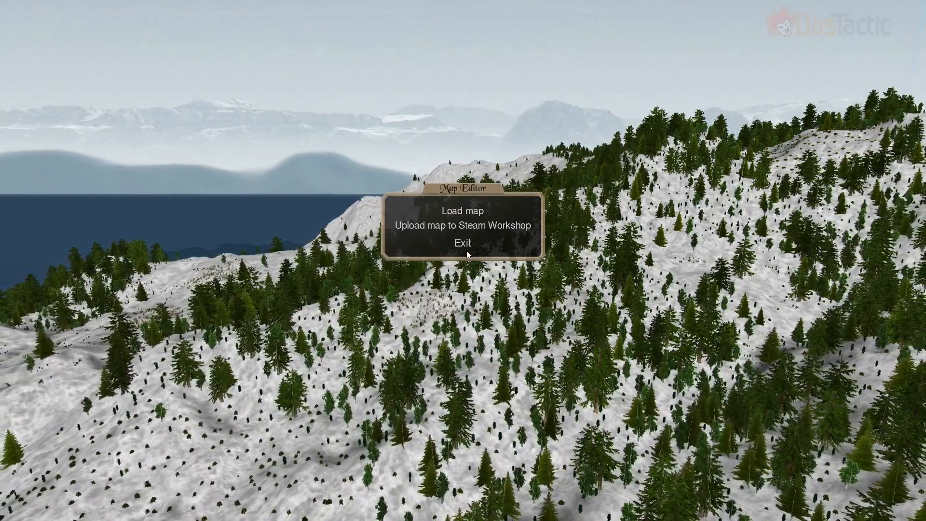
pyautogui.click(460, 211)
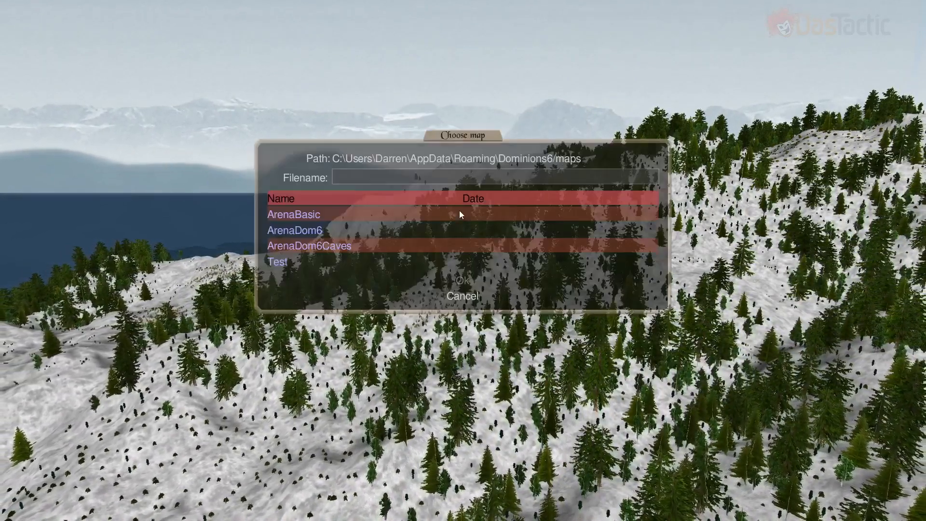
pyautogui.click(287, 261)
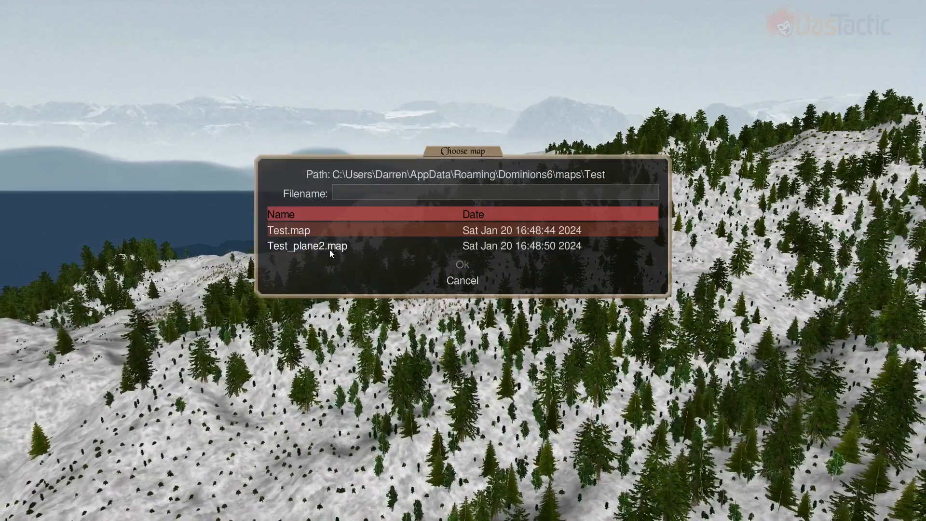
pyautogui.click(297, 230)
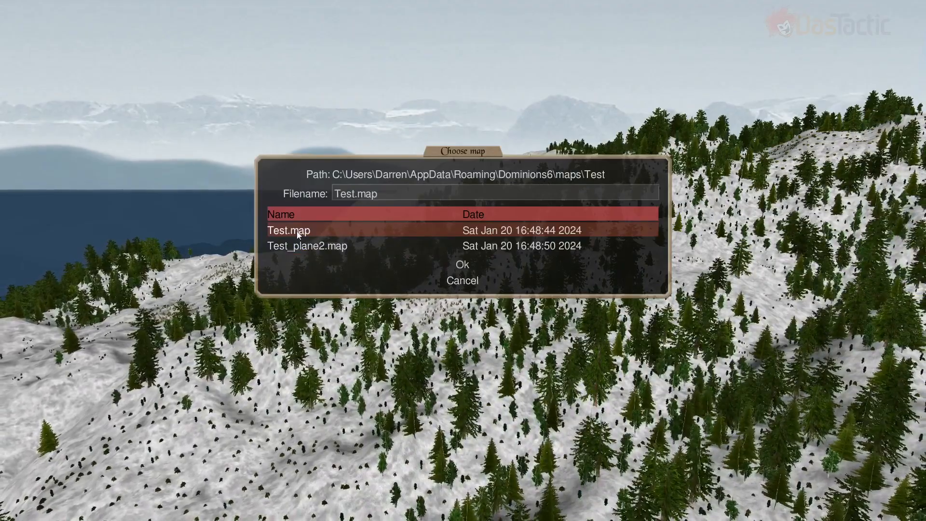
pyautogui.click(458, 266)
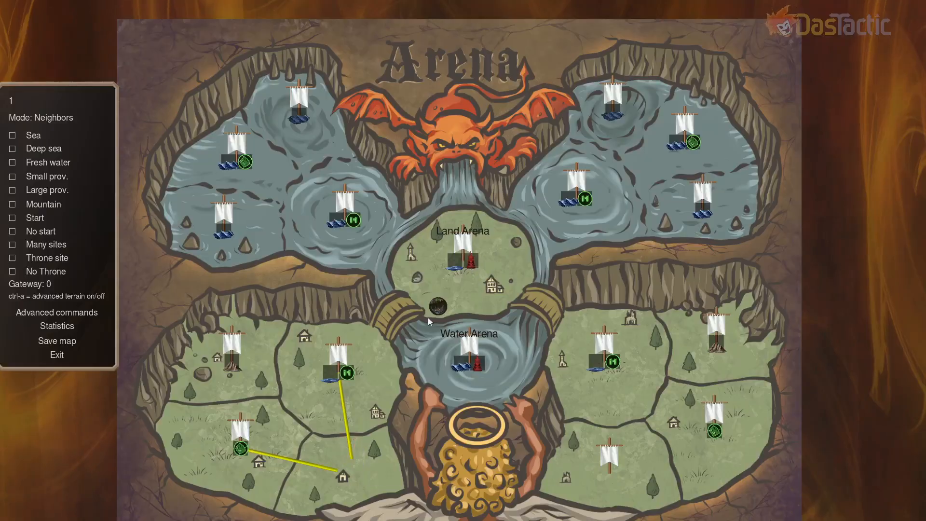
# Inspect the terrain flags and connections of the Water Arena and Land Arena provinces, and exit to the main menu.
pyautogui.click(495, 363)
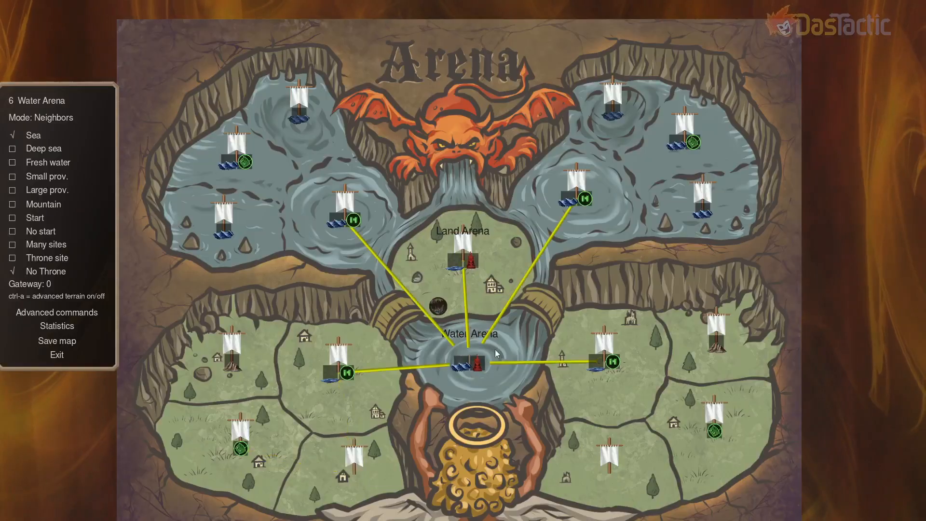
pyautogui.click(487, 265)
pyautogui.click(495, 353)
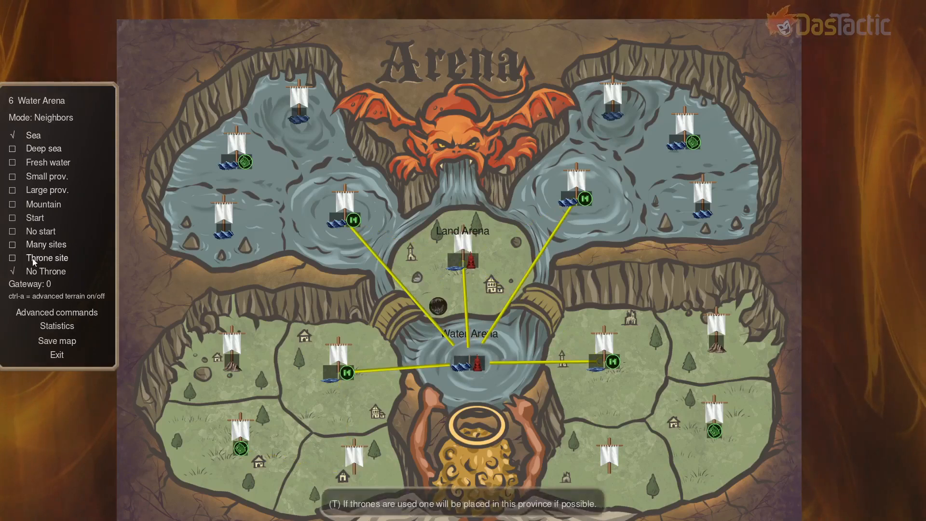
pyautogui.click(465, 289)
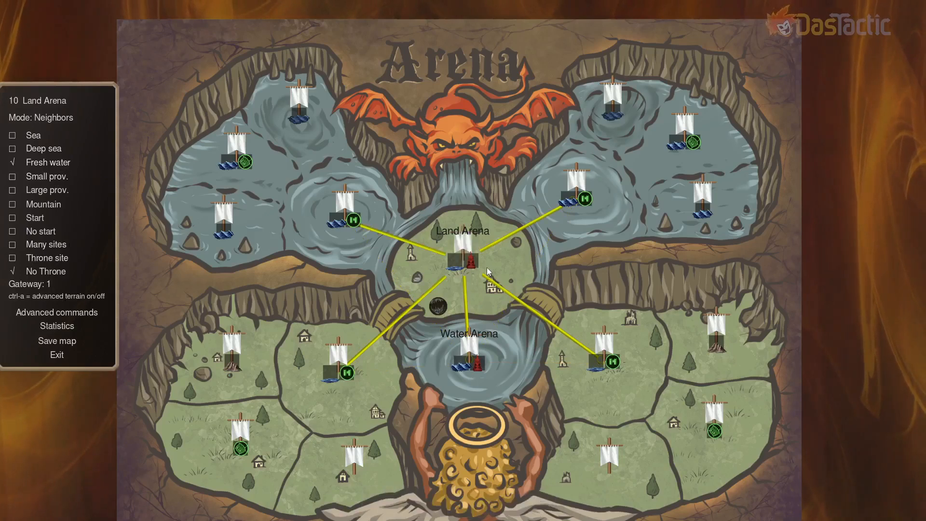
pyautogui.click(57, 355)
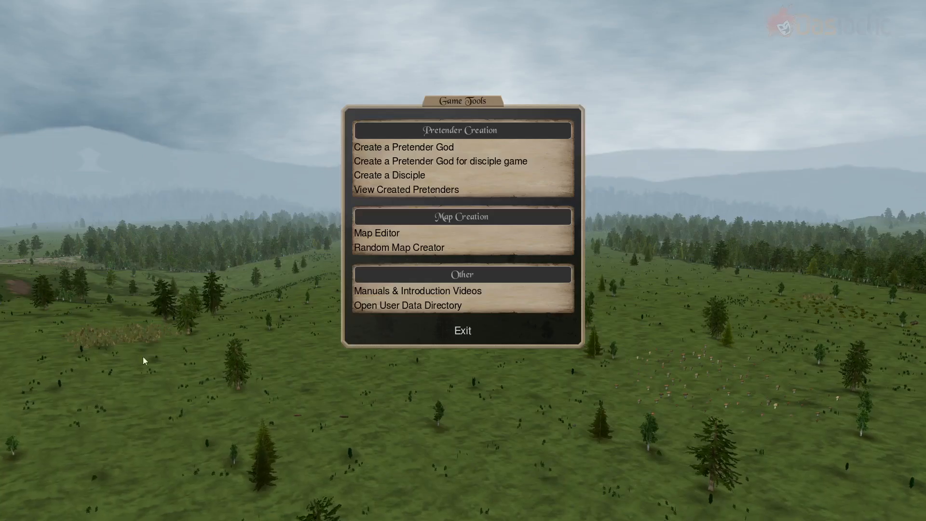
pyautogui.click(464, 330)
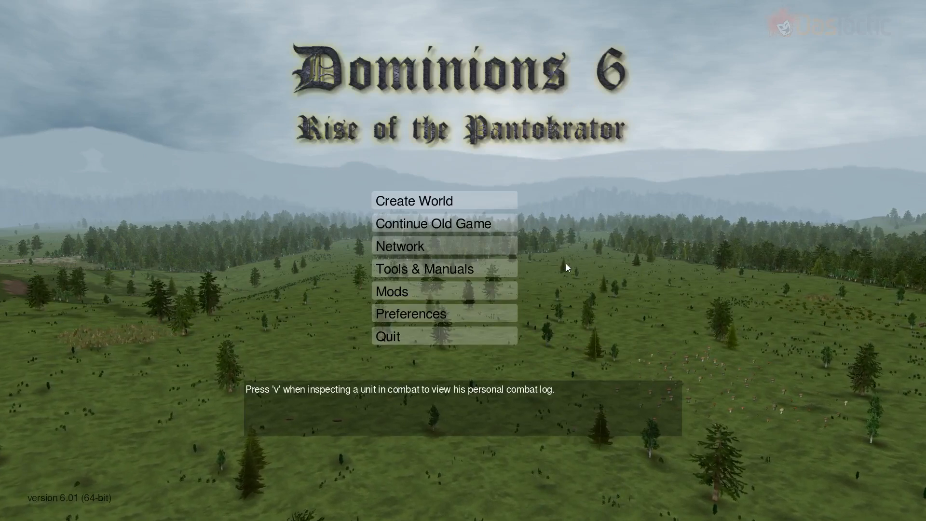
# Switch to File Explorer and open the Test folder under Dominions6 maps to view its files.
pyautogui.hotkey('alt', 'Tab')
pyautogui.hotkey('alt', 'Tab')
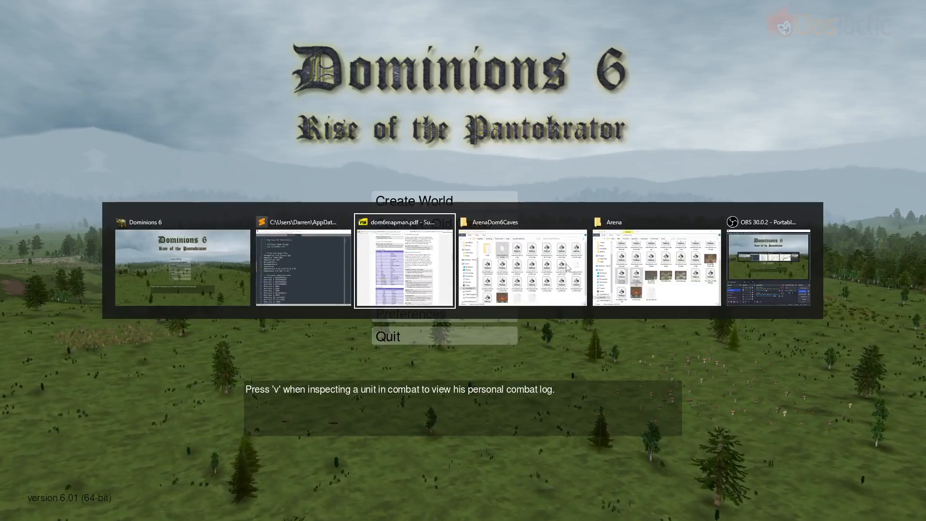
pyautogui.click(568, 268)
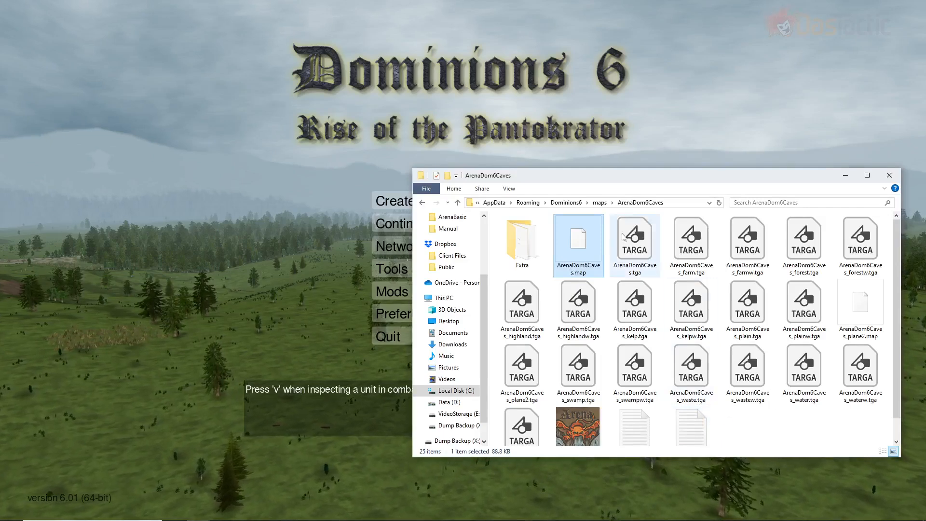
pyautogui.click(600, 203)
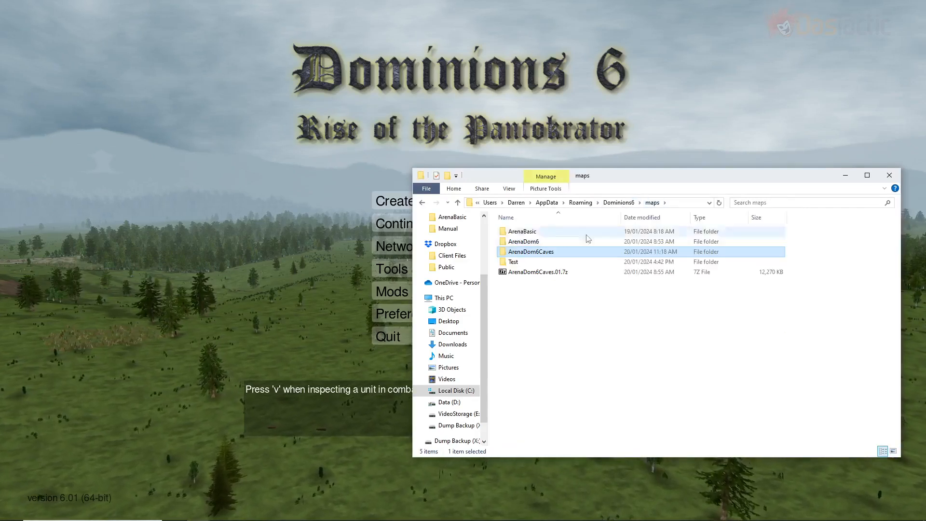
pyautogui.doubleClick(579, 262)
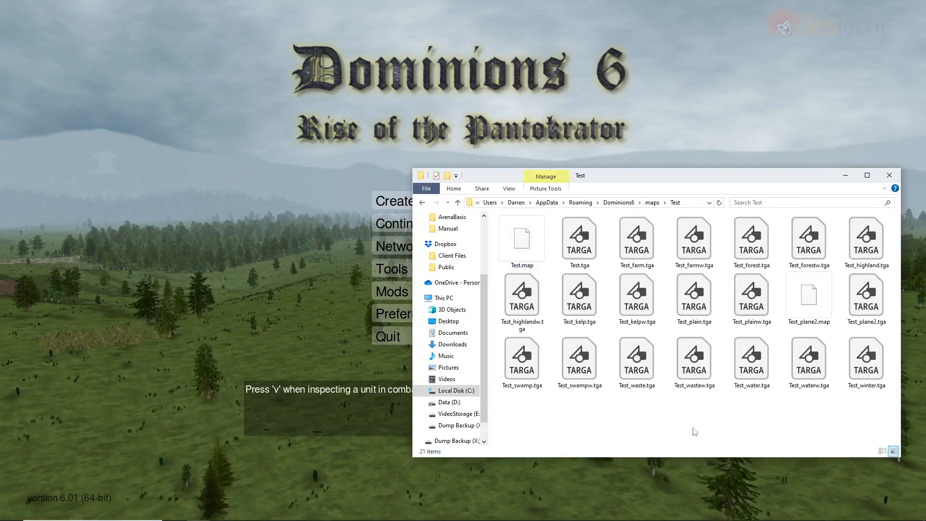
# Return to Dominions 6 and start creating a world with Test Map as the loaded map.
pyautogui.click(249, 302)
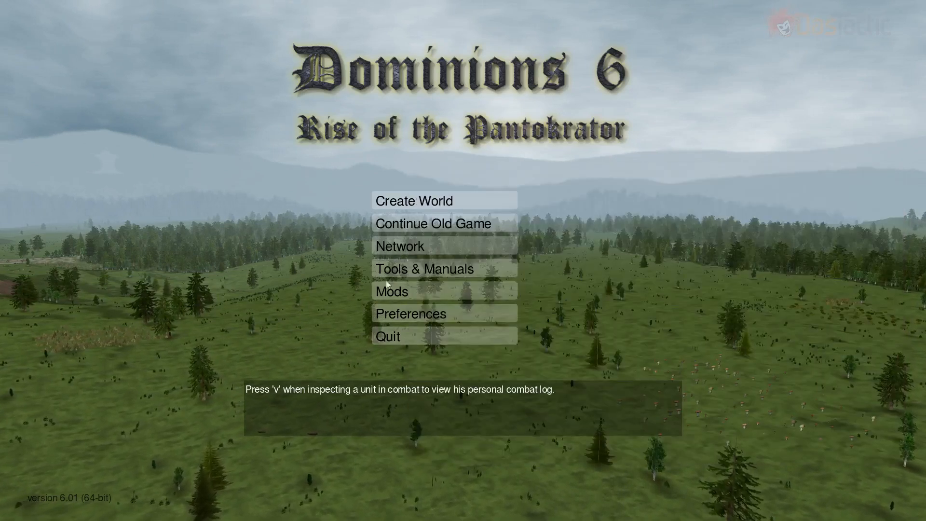
pyautogui.click(425, 199)
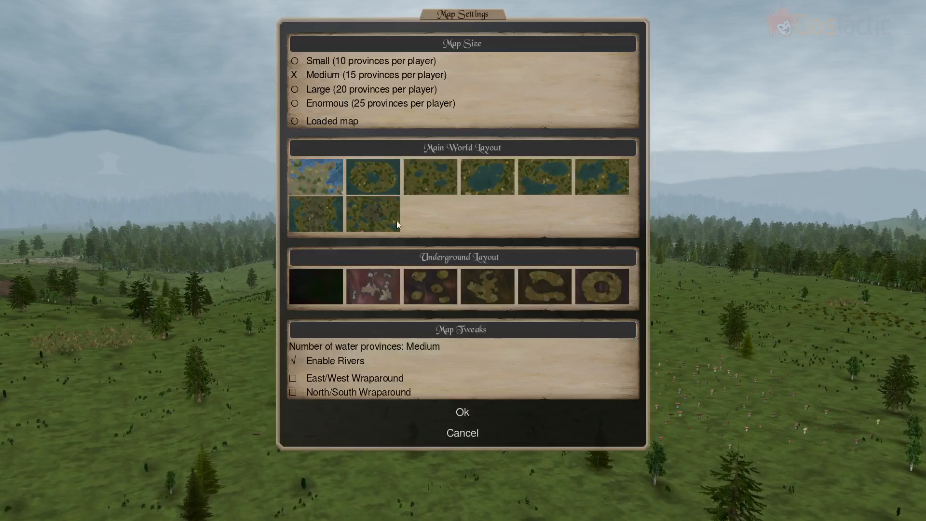
pyautogui.click(343, 118)
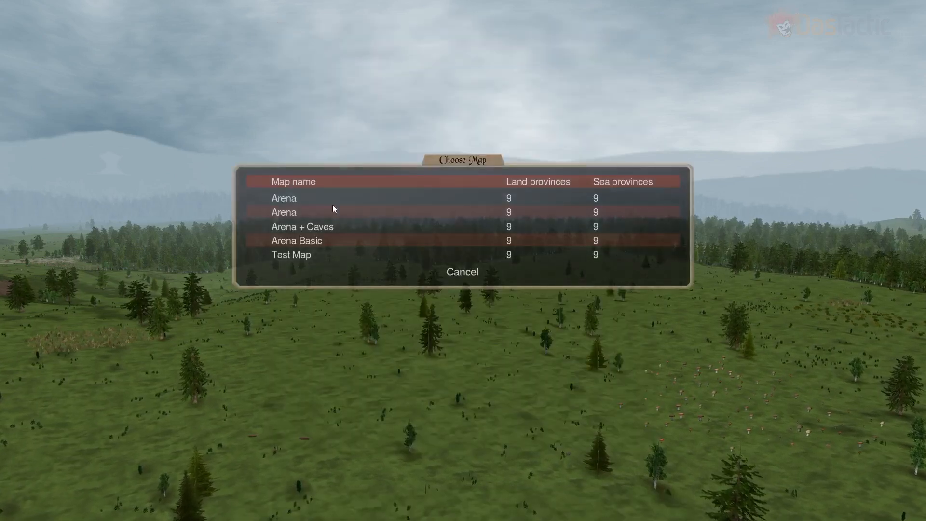
pyautogui.click(305, 256)
pyautogui.click(462, 411)
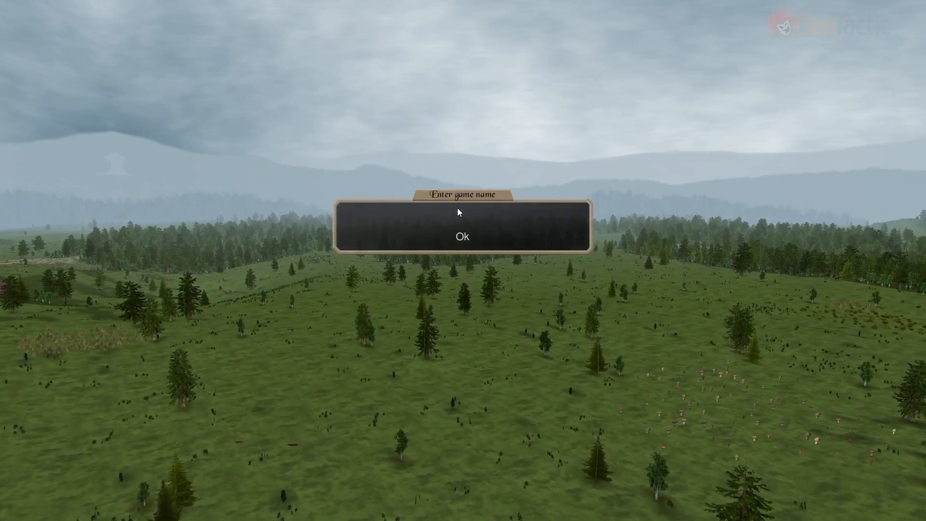
# Name the game Test, delete the existing game with that name, and accept the Middle Ages era.
pyautogui.write('Test')
pyautogui.press('Return')
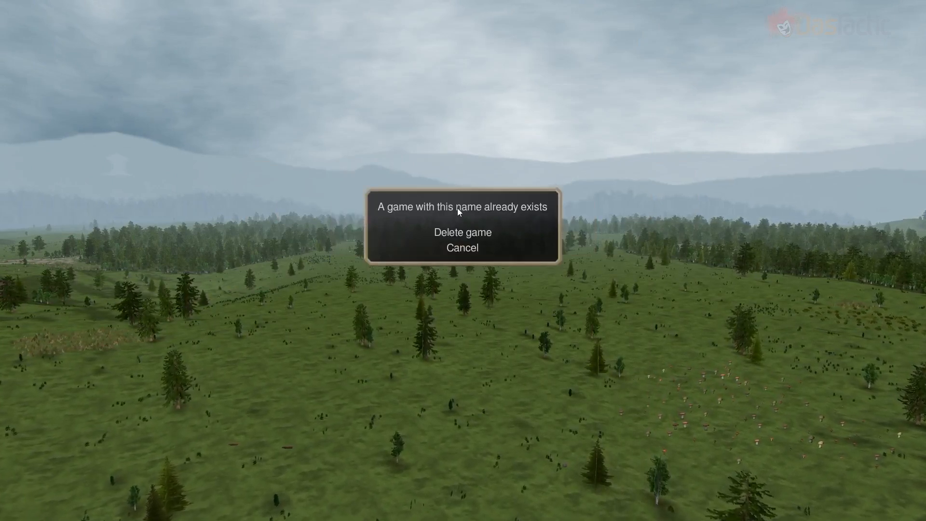
pyautogui.click(466, 232)
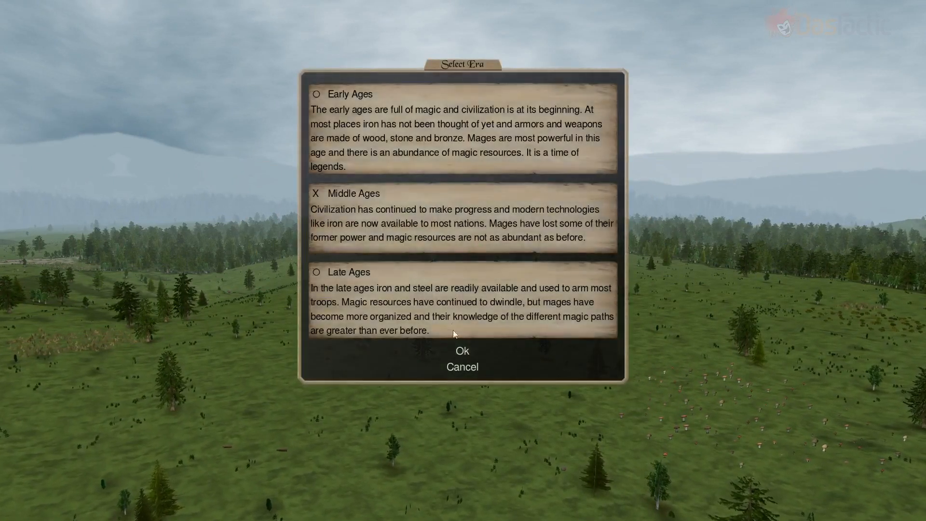
pyautogui.click(462, 350)
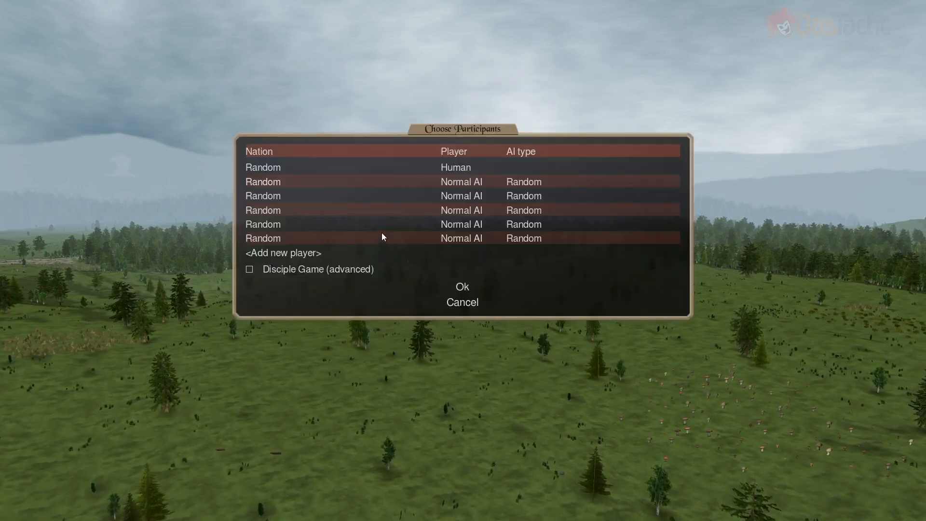
# Remove four Normal AI participants, leaving one human and one AI player.
pyautogui.press('-')
pyautogui.press('-')
pyautogui.press('-')
pyautogui.press('-')
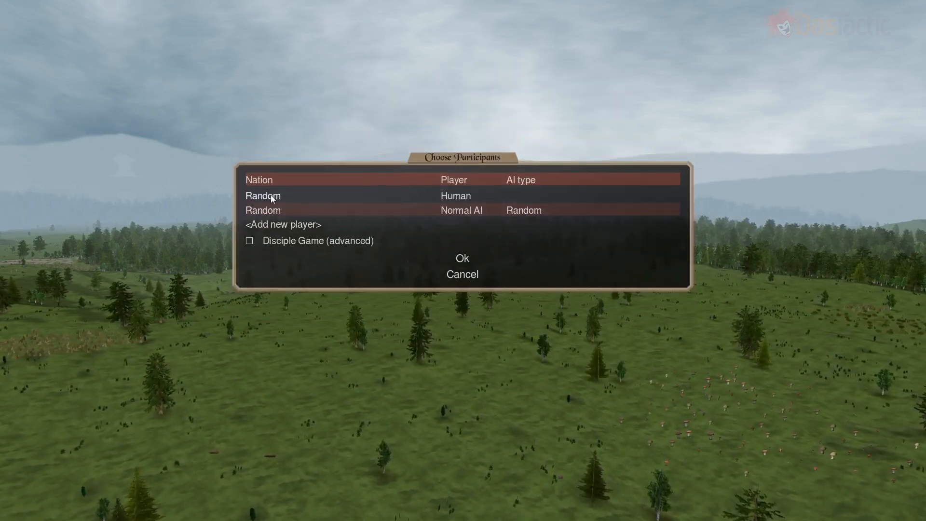
# Assign Agartha, Golem Cult to the human player and Abysia, Blood and Fire to the Normal AI.
pyautogui.click(272, 199)
pyautogui.scroll(-4, 446, 346)
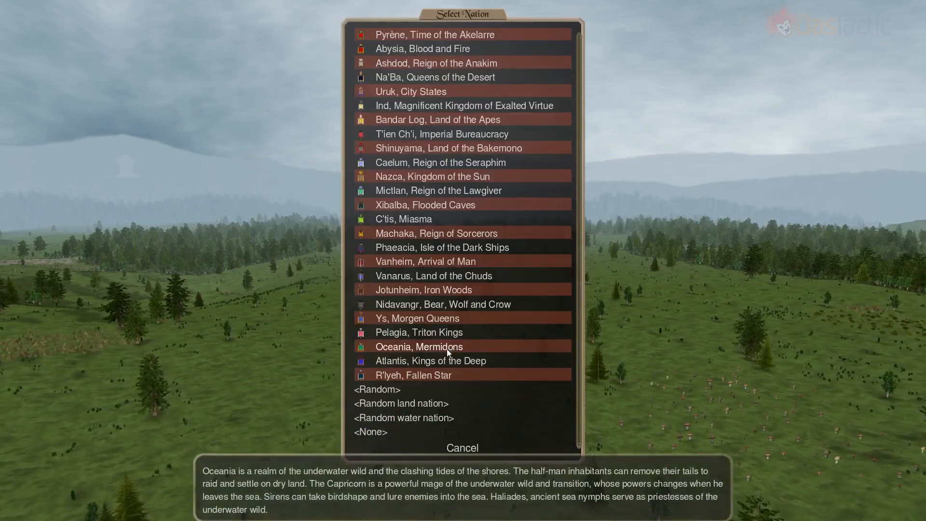
pyautogui.scroll(1, 447, 252)
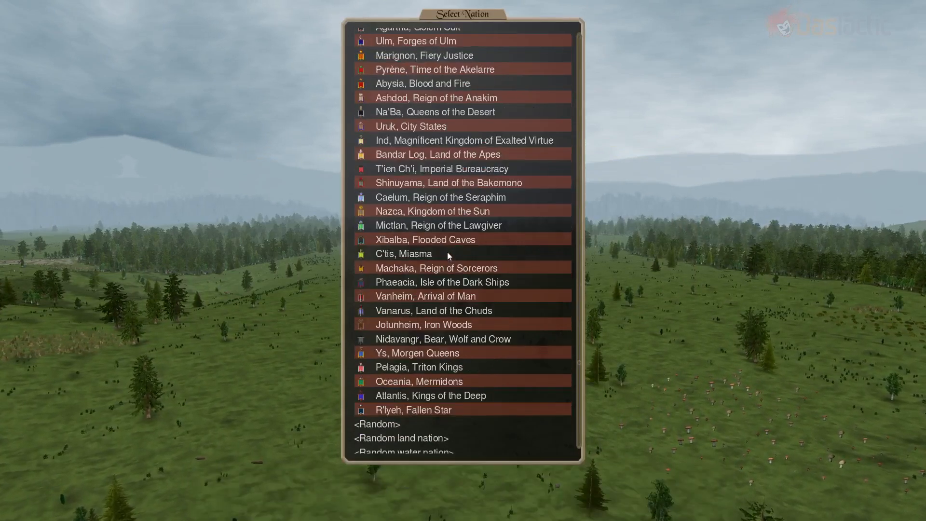
pyautogui.scroll(2, 447, 252)
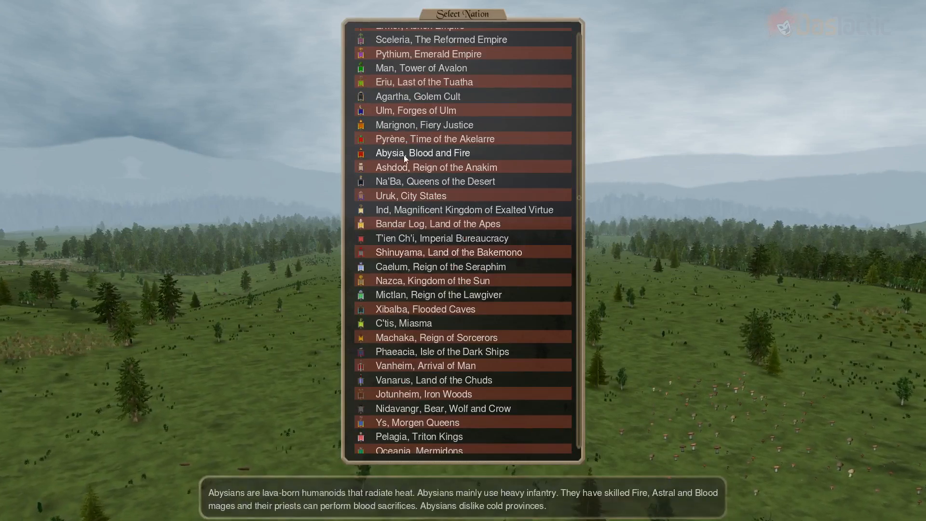
pyautogui.click(405, 98)
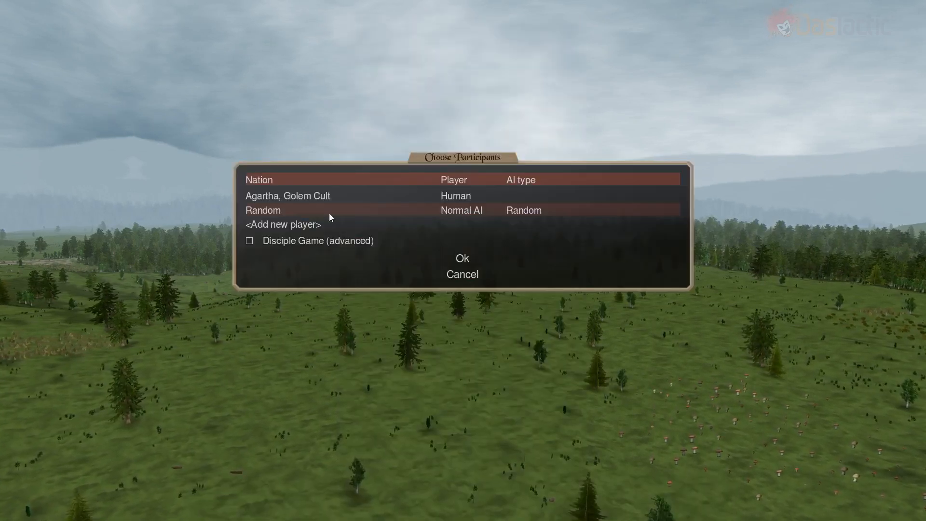
pyautogui.click(271, 211)
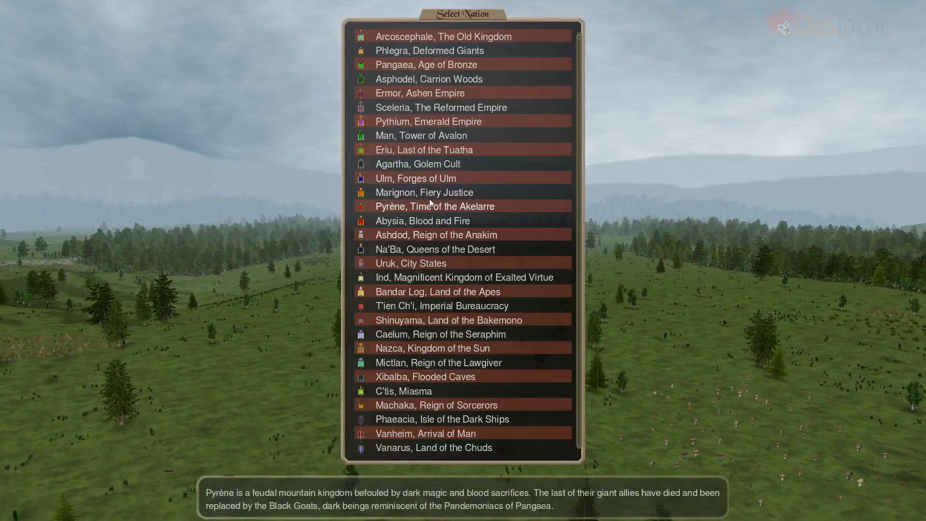
pyautogui.click(403, 221)
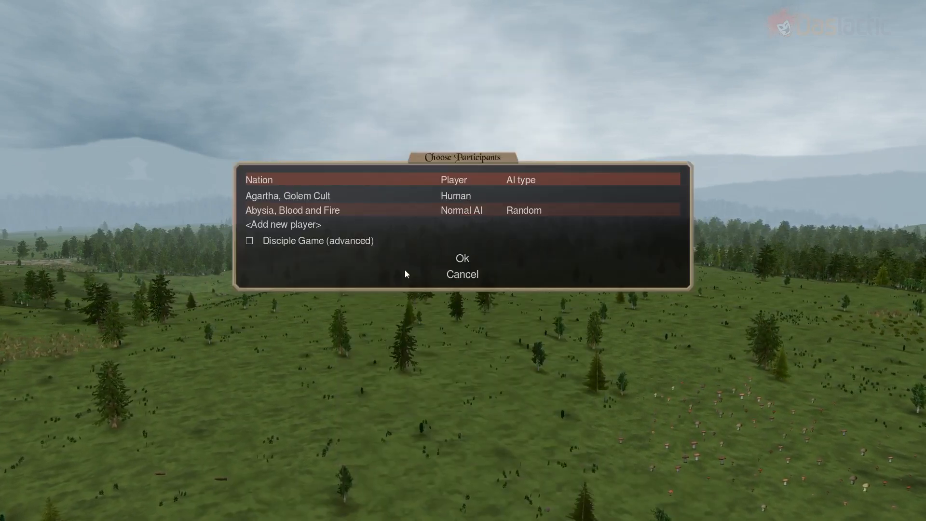
# Confirm the participants, accept Agartha's preset god design, and enter the first turn's map.
pyautogui.click(463, 259)
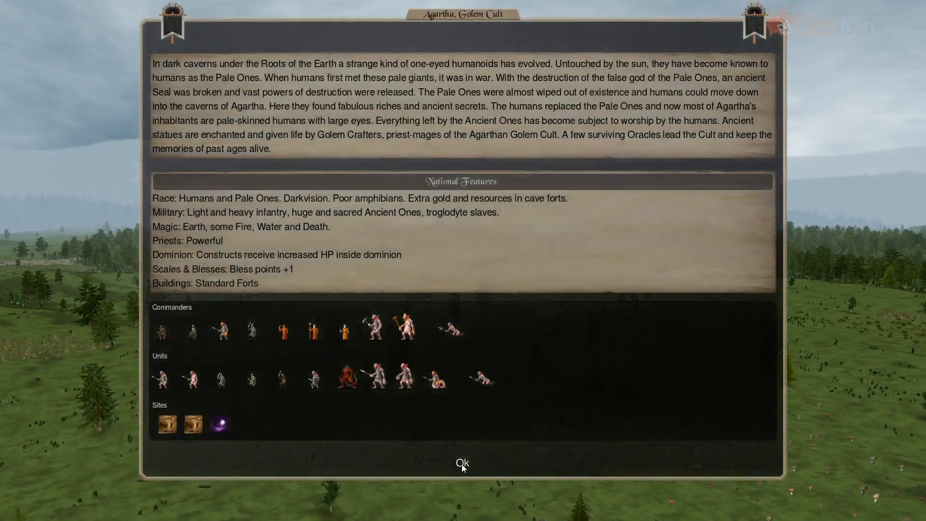
pyautogui.click(464, 464)
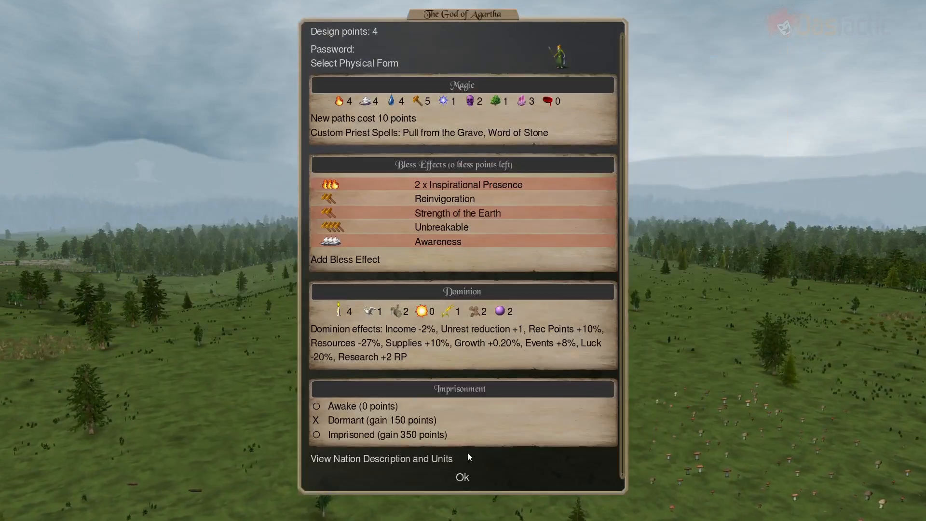
pyautogui.click(463, 477)
pyautogui.click(462, 229)
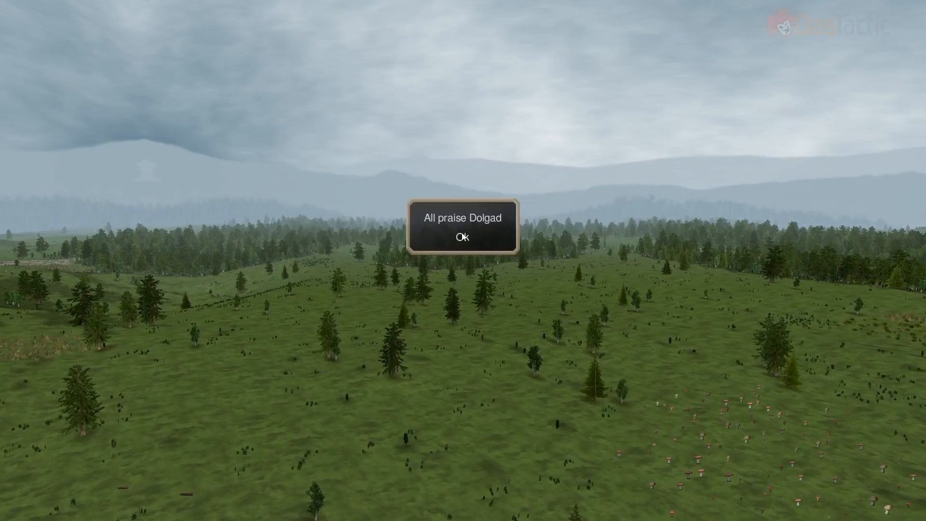
pyautogui.click(464, 237)
pyautogui.click(464, 449)
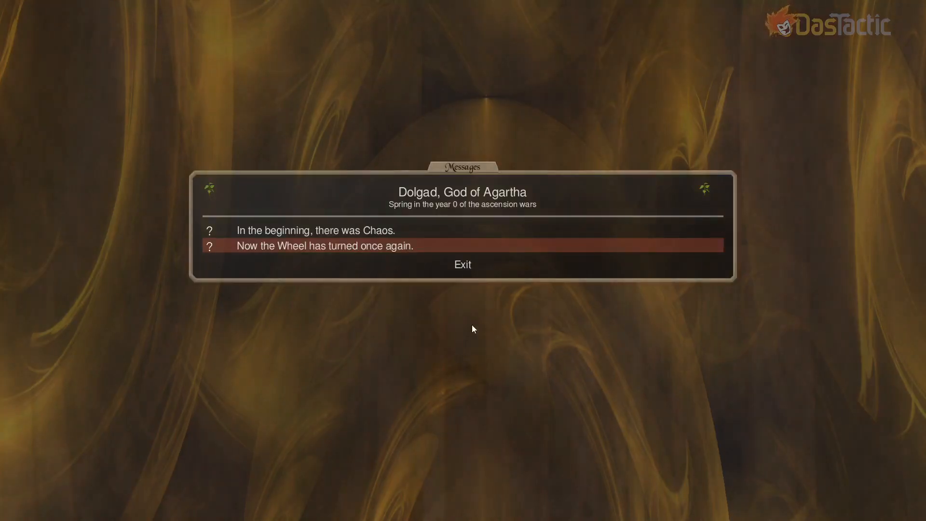
pyautogui.click(464, 264)
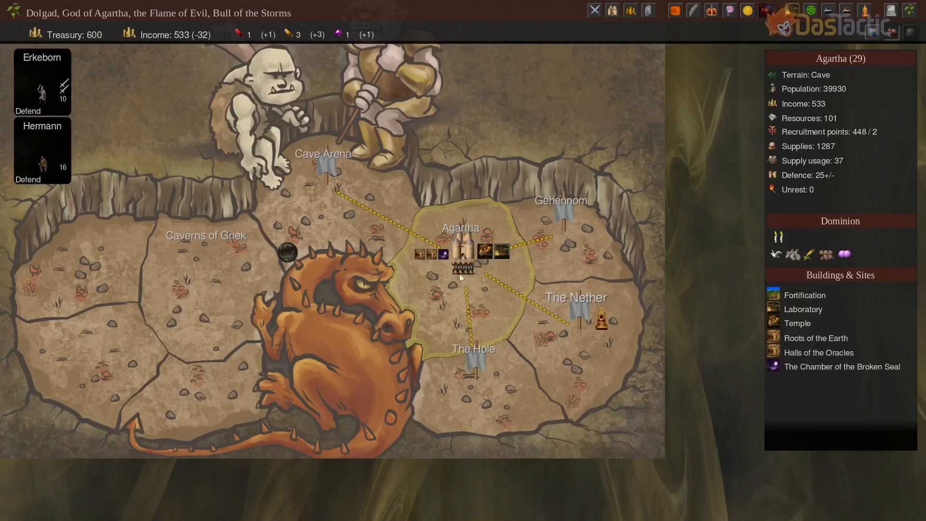
# Inspect the neighbour connections of Gehennom, The Nether, The Hole, Cave Arena and Caverns of Gnek on the cave map.
pyautogui.moveTo(385, 297); pyautogui.dragTo(494, 456)
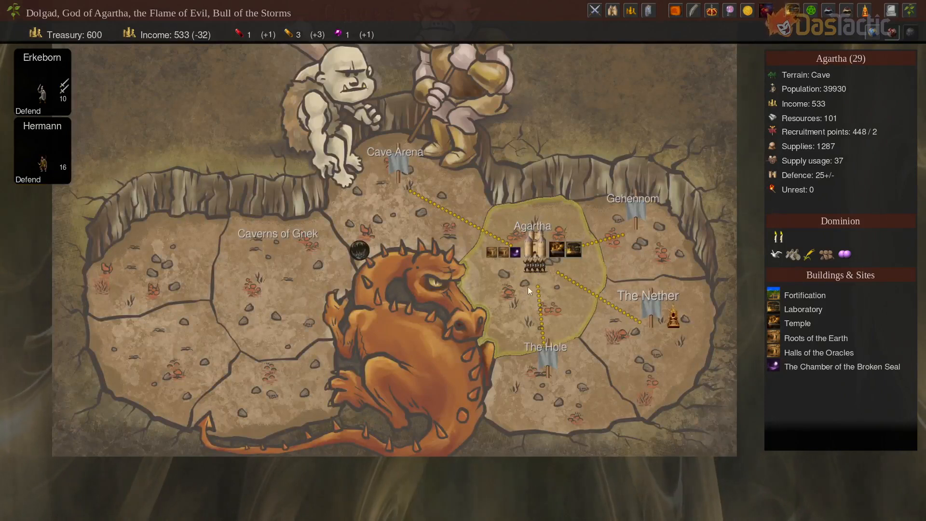
pyautogui.click(630, 238)
pyautogui.click(640, 319)
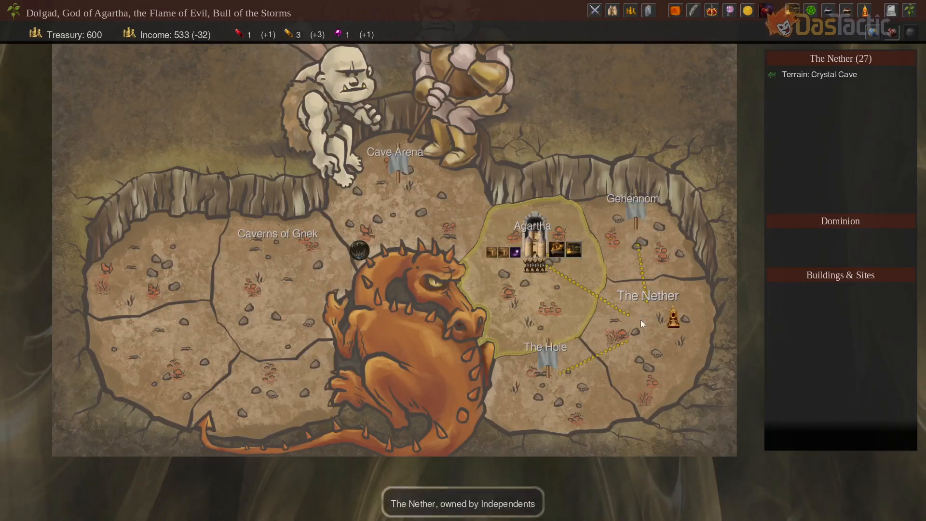
pyautogui.click(578, 384)
pyautogui.click(415, 204)
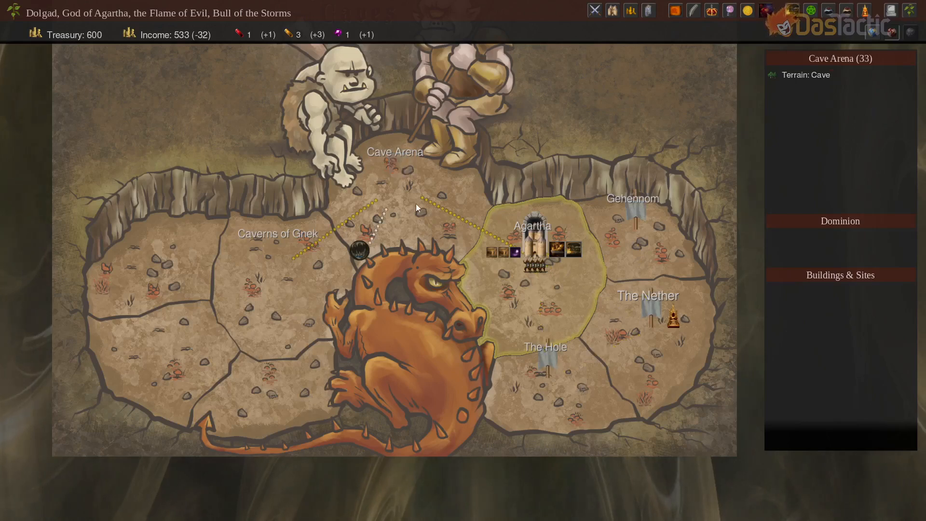
pyautogui.click(294, 286)
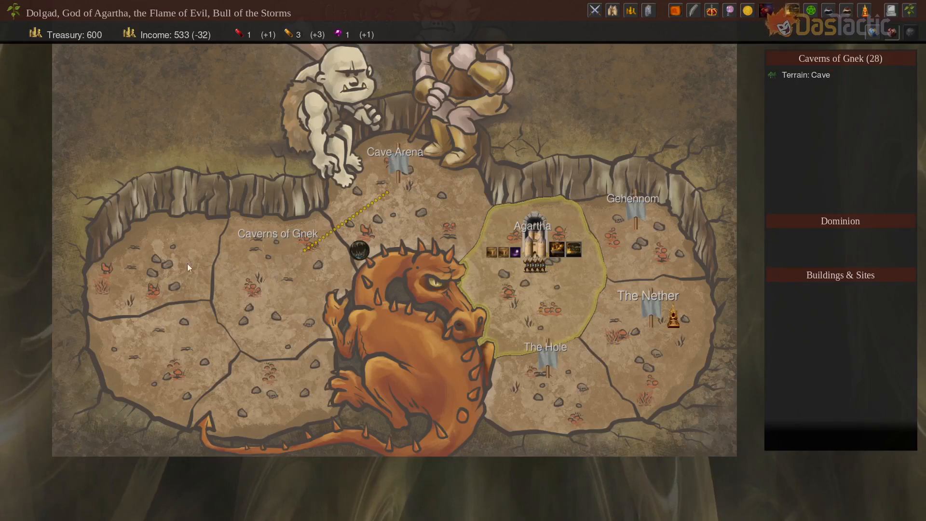
# Select Cave Arena and follow its gateway to Land Arena on the surface map.
pyautogui.click(407, 190)
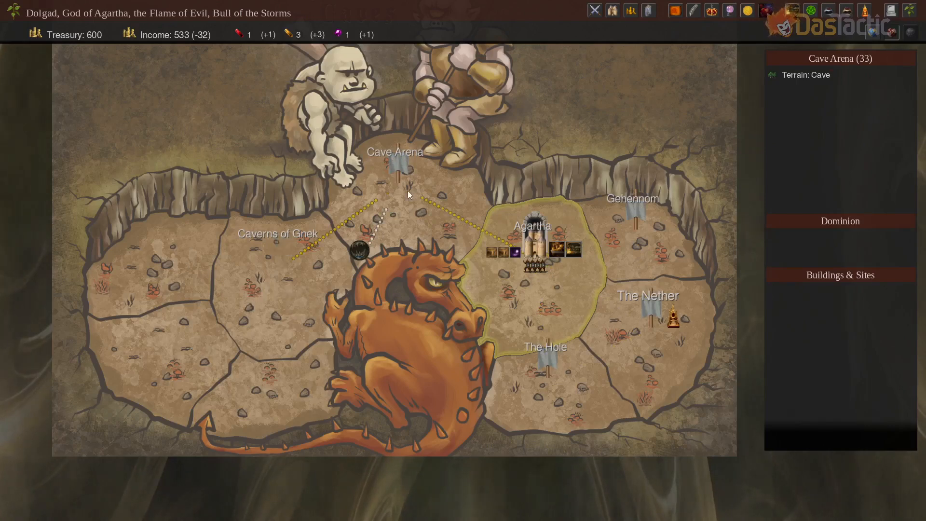
pyautogui.moveTo(446, 207); pyautogui.dragTo(459, 328)
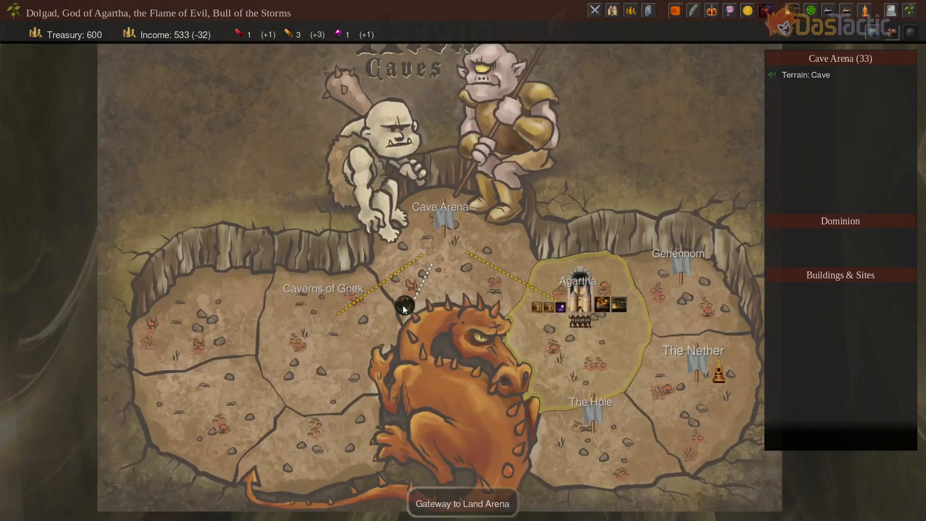
pyautogui.click(401, 308)
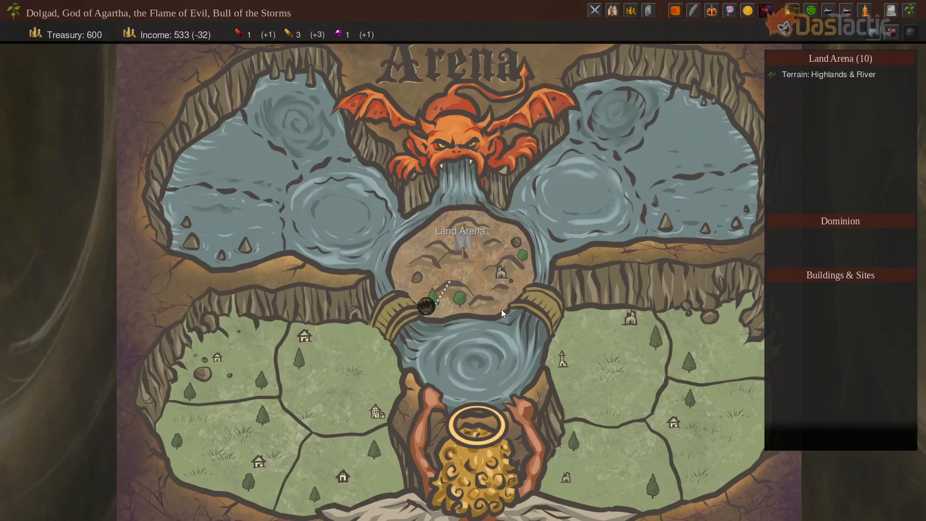
# Quit the test game without saving and return to the main menu.
pyautogui.press('Escape')
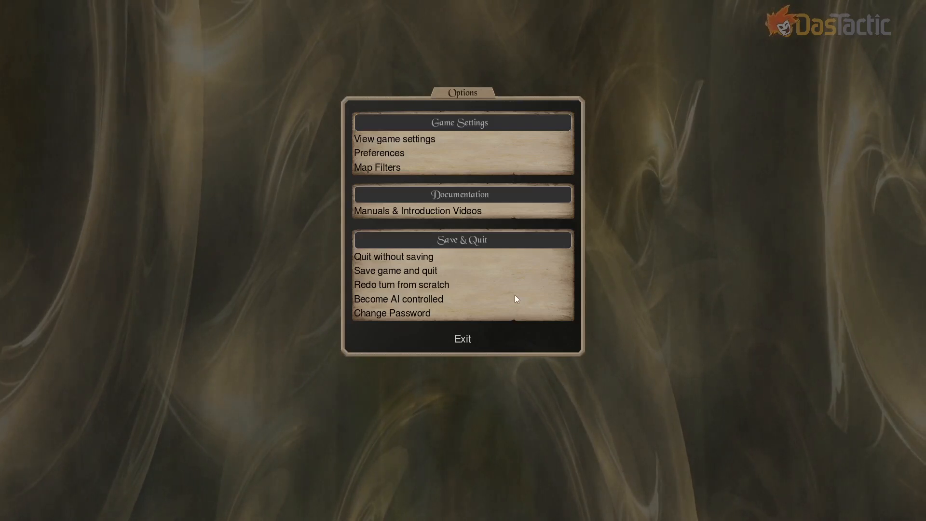
pyautogui.click(466, 340)
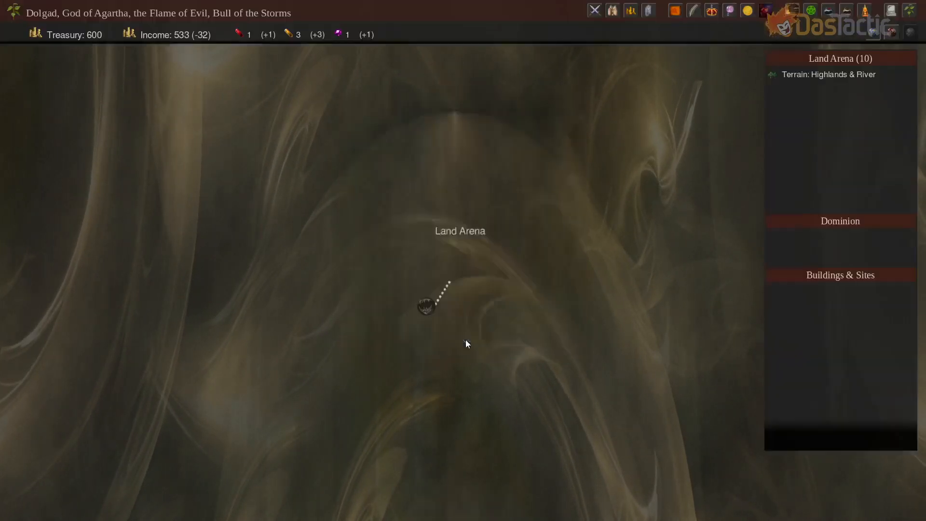
pyautogui.press('Escape')
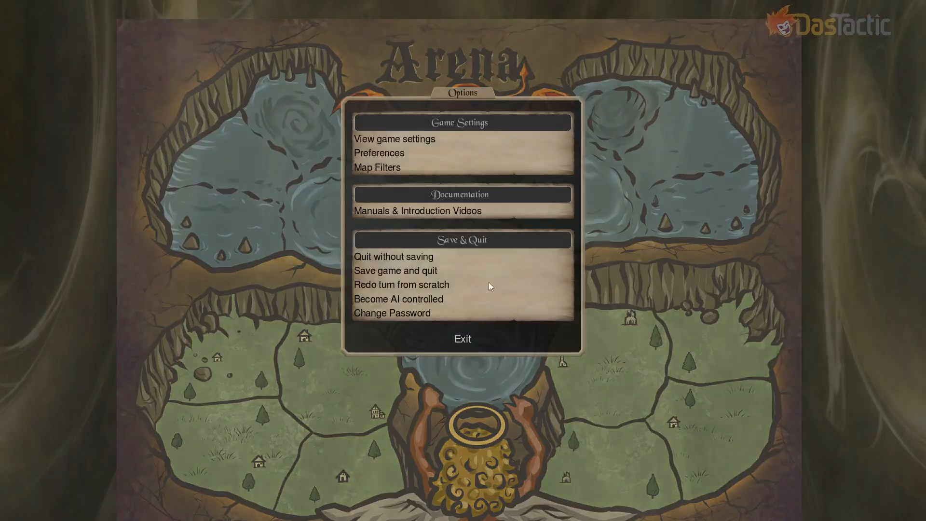
pyautogui.click(423, 257)
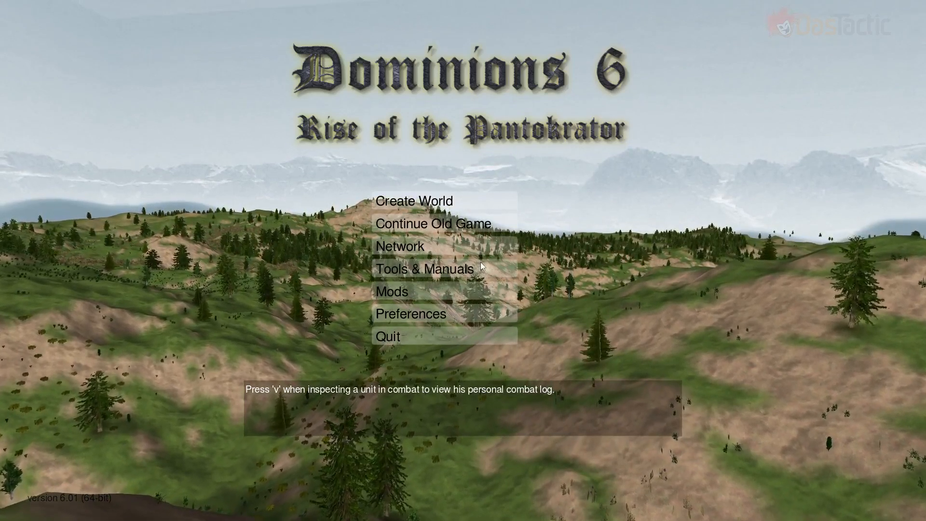
# Switch to File Explorer and copy banner.png and dom6ws.txt from the ArenaDom6Caves folder into the Test map folder.
pyautogui.hotkey('alt', 'Tab')
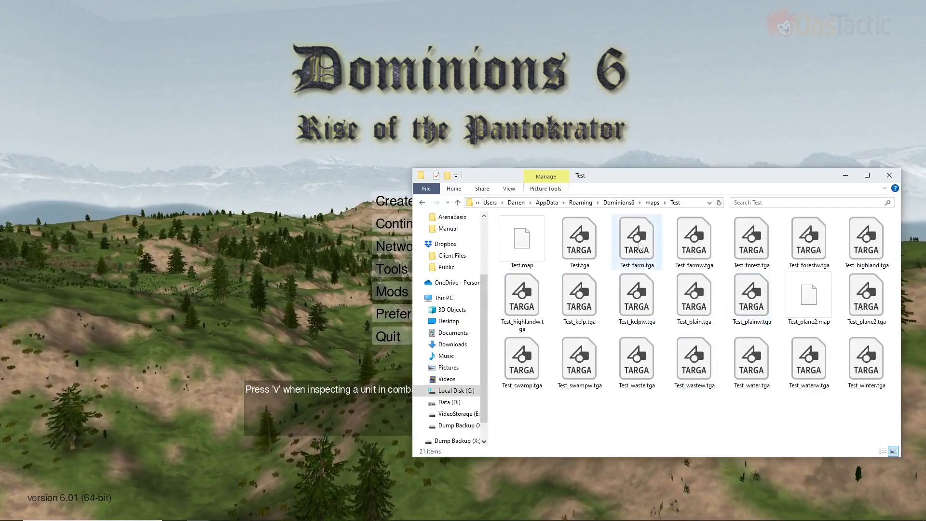
pyautogui.click(652, 204)
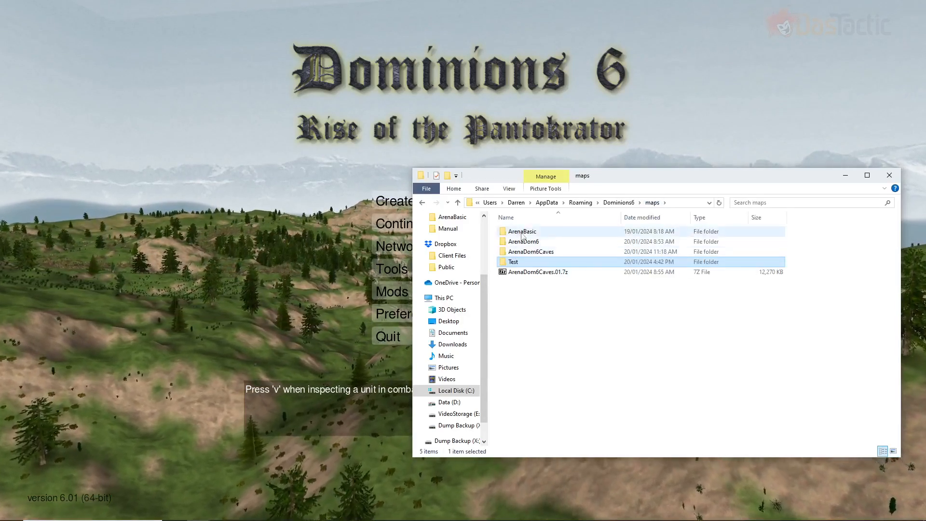
pyautogui.doubleClick(539, 253)
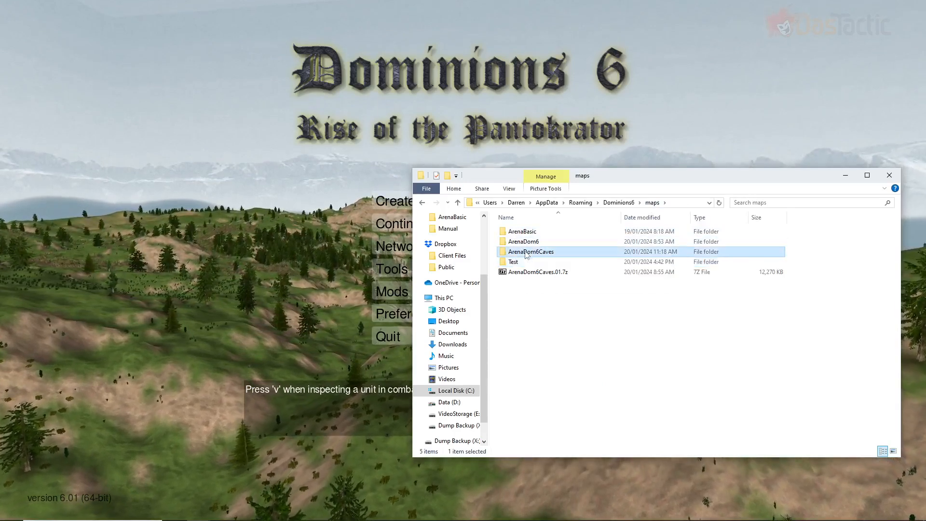
pyautogui.scroll(-1, 656, 419)
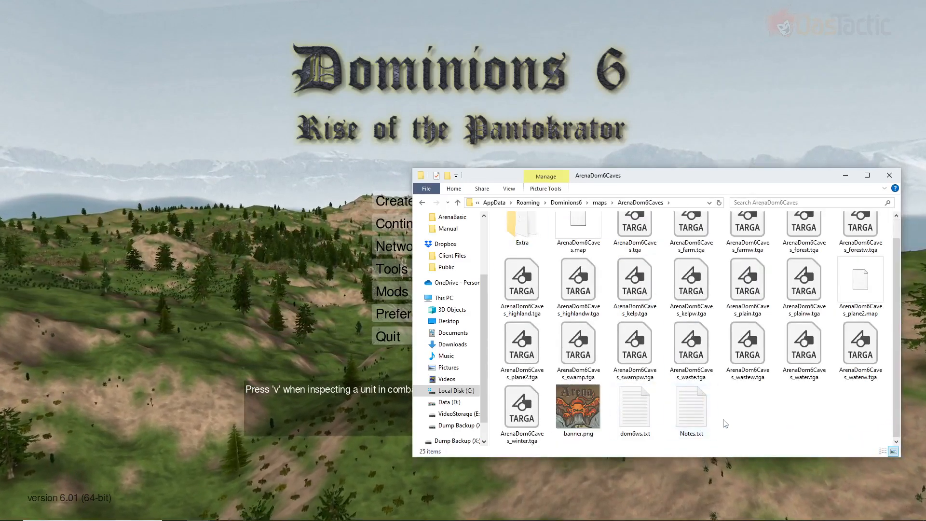
pyautogui.click(585, 417)
pyautogui.keyDown('ctrl'); pyautogui.click(629, 418); pyautogui.keyUp('ctrl')
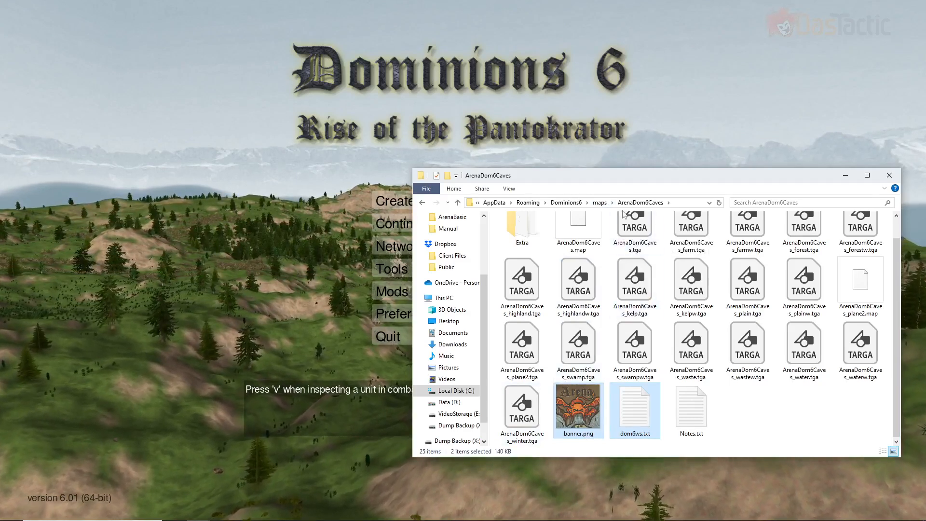
pyautogui.click(600, 203)
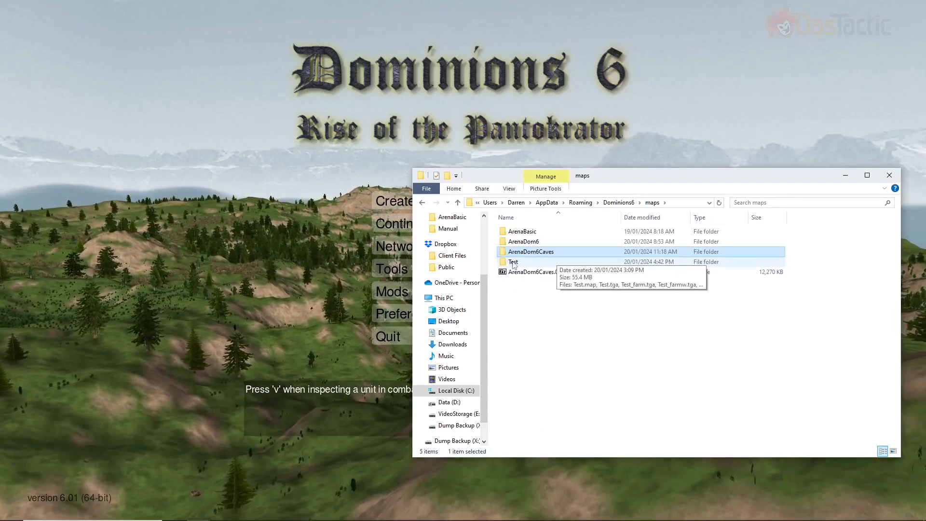
pyautogui.doubleClick(514, 263)
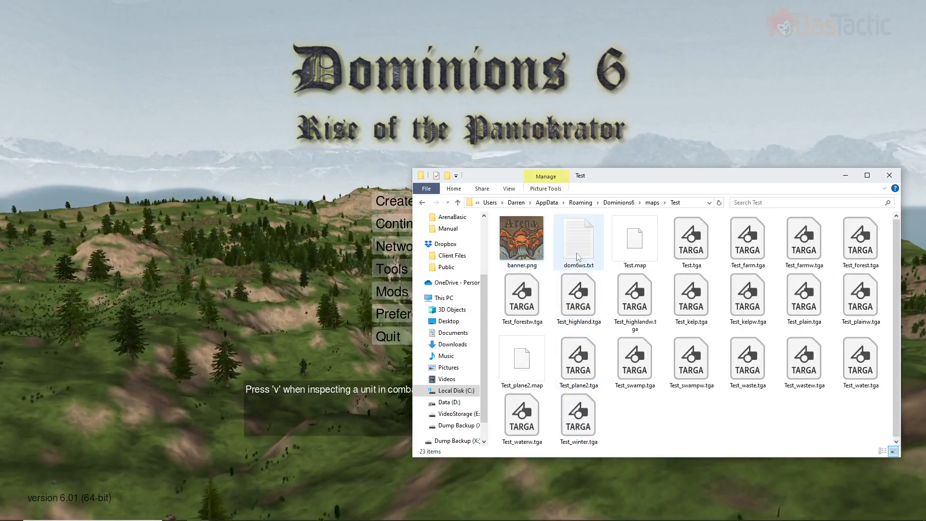
# Open the Test folder's dom6ws.txt in Sublime Text to check its visibility setting, and close the file.
pyautogui.click(581, 250)
pyautogui.rightClick(582, 249)
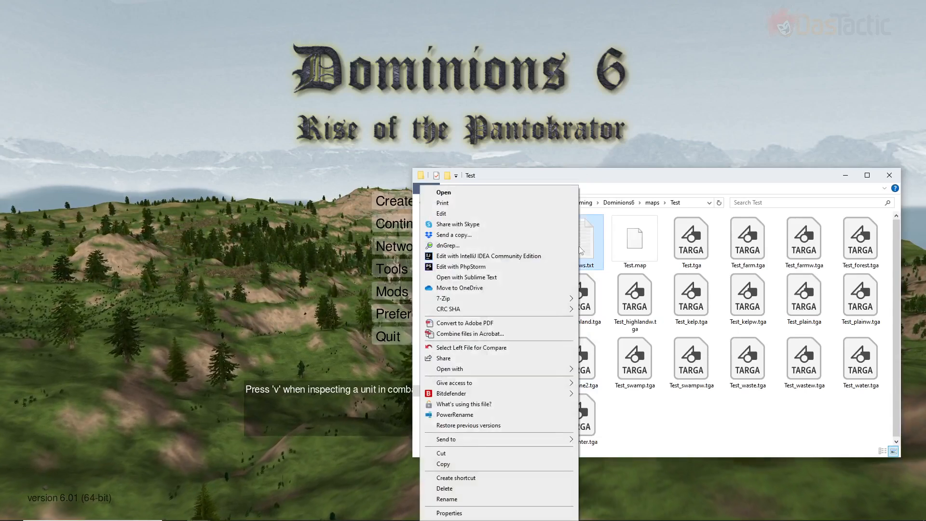
pyautogui.click(473, 278)
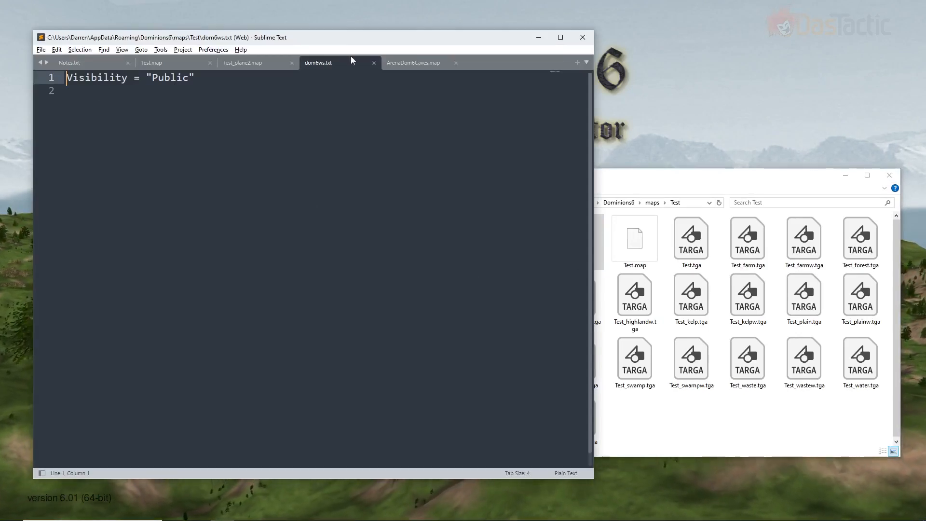
pyautogui.click(376, 62)
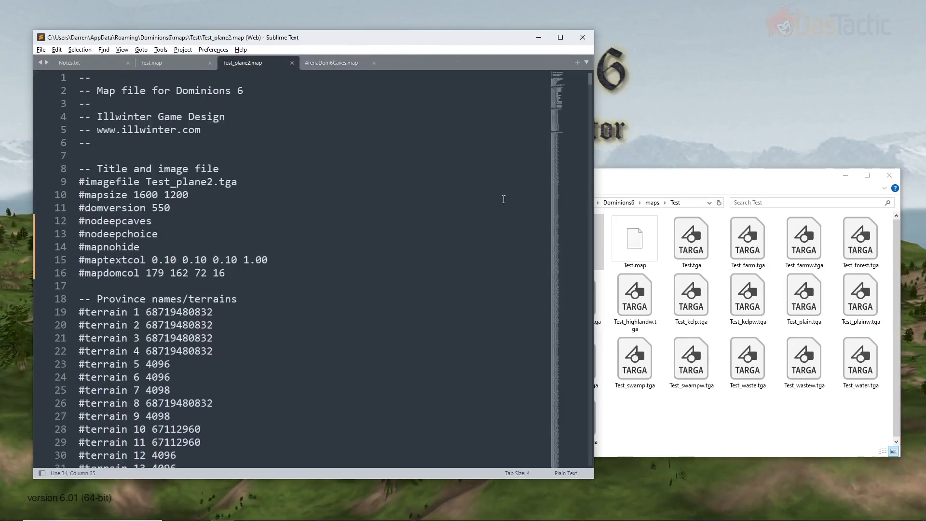
pyautogui.click(660, 186)
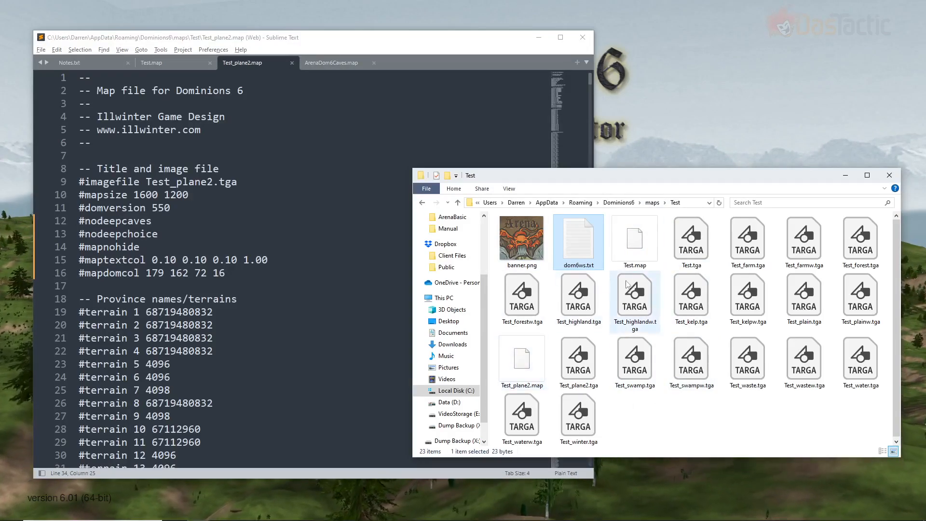
# Switch back to Dominions 6 and open the Map Editor.
pyautogui.click(717, 97)
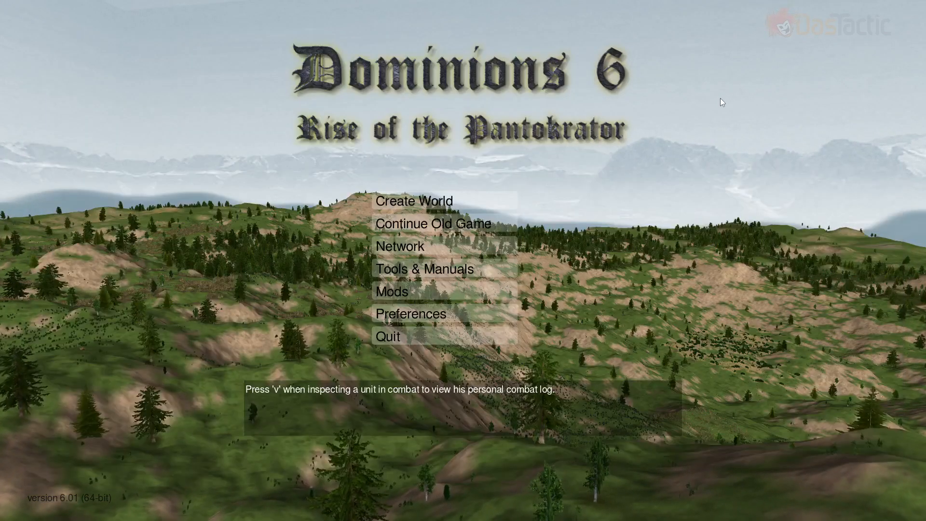
pyautogui.click(397, 270)
pyautogui.click(387, 234)
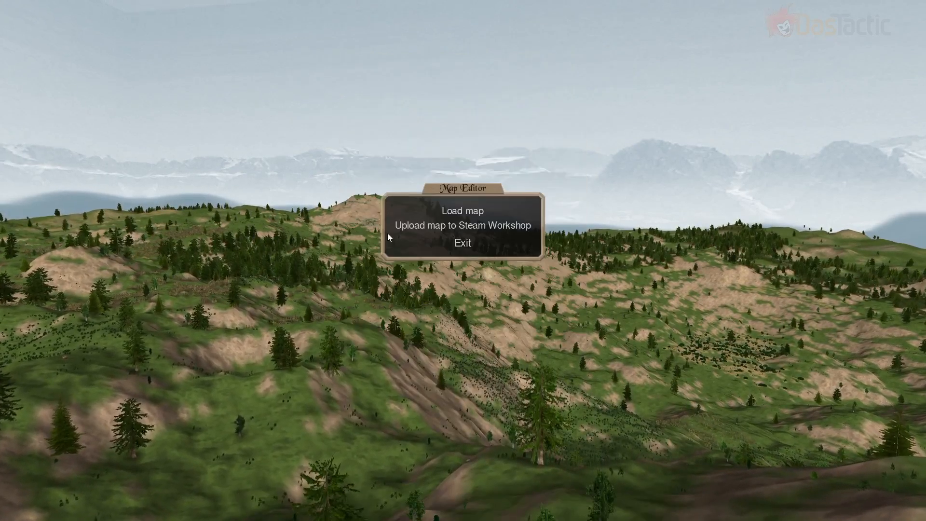
# View the map folders offered for Steam Workshop upload, and return to the main menu without choosing one.
pyautogui.click(470, 227)
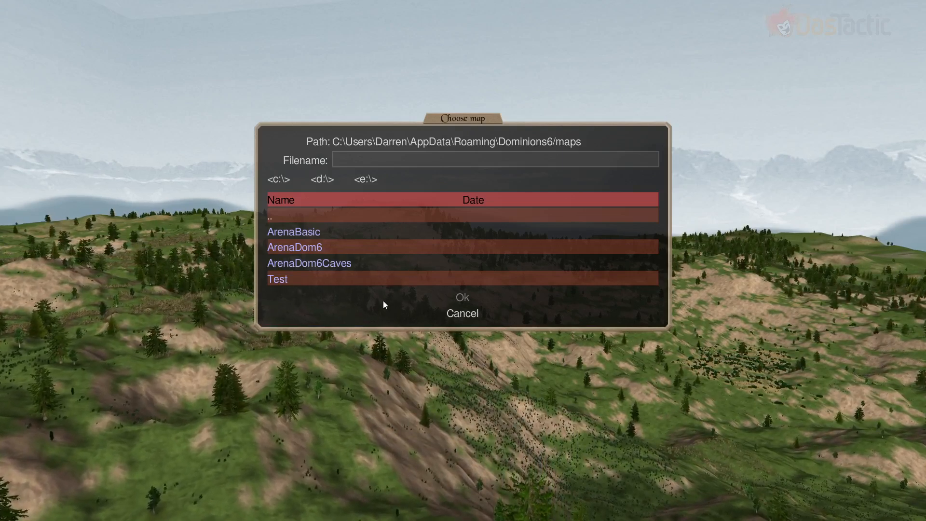
pyautogui.click(462, 314)
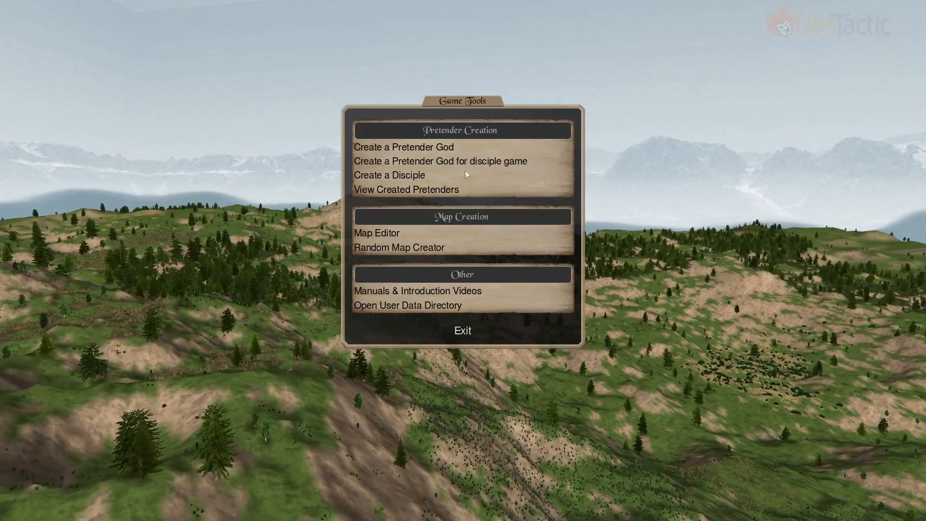
pyautogui.click(461, 331)
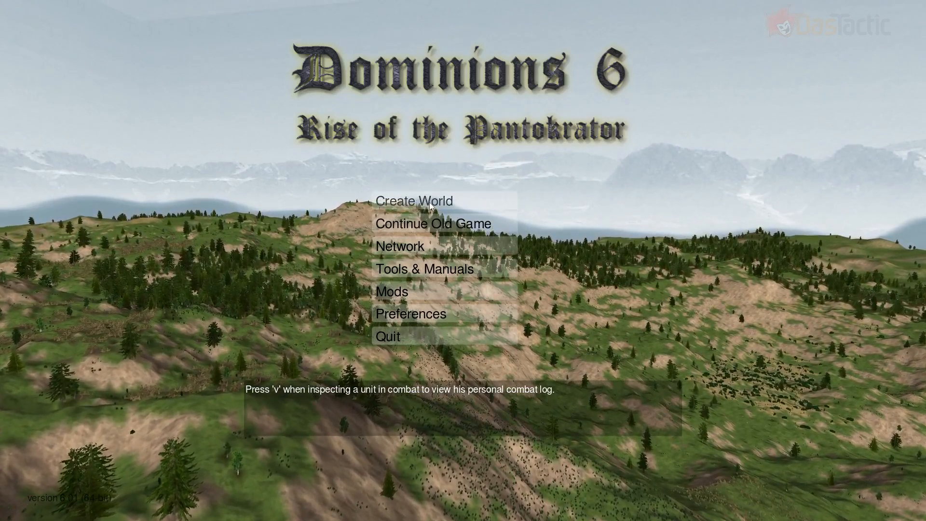
# Switch to File Explorer and examine the files inside the ArenaDom6Caves and ArenaDom6 map folders.
pyautogui.hotkey('alt', 'Tab')
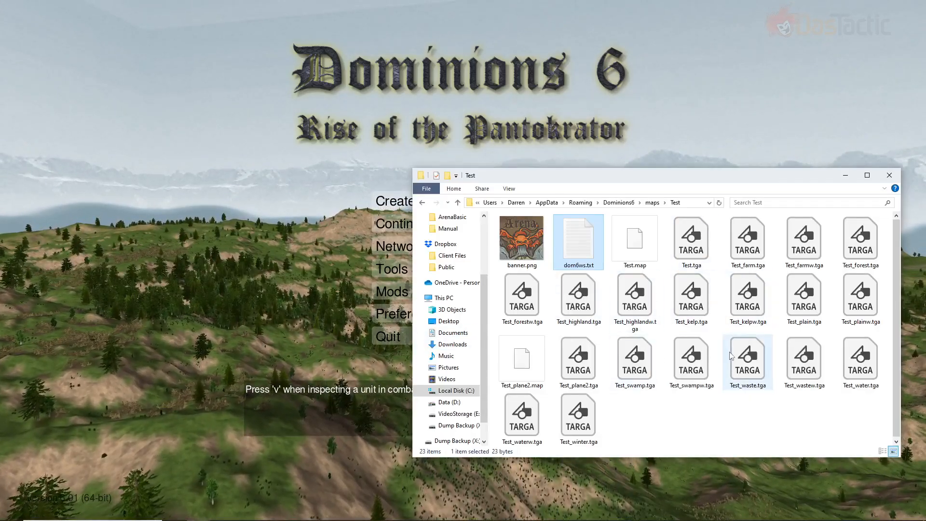
pyautogui.click(652, 203)
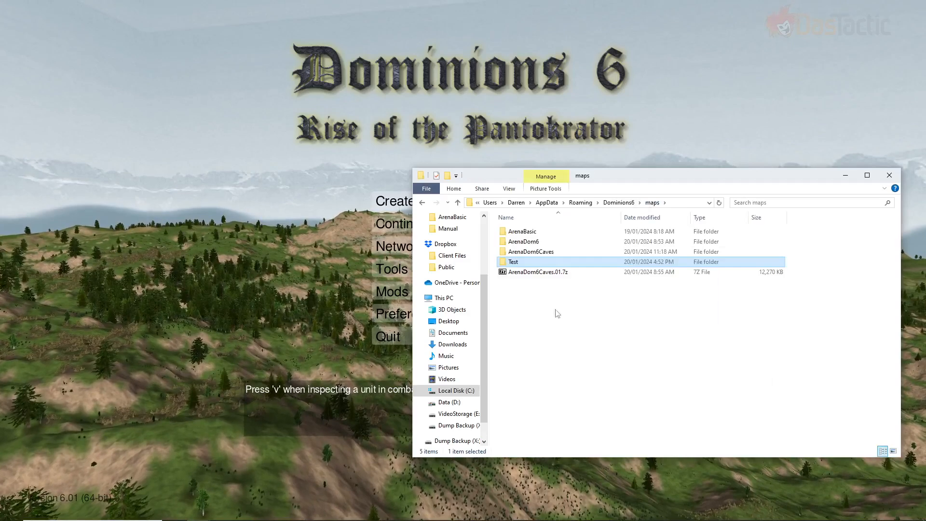
pyautogui.click(533, 253)
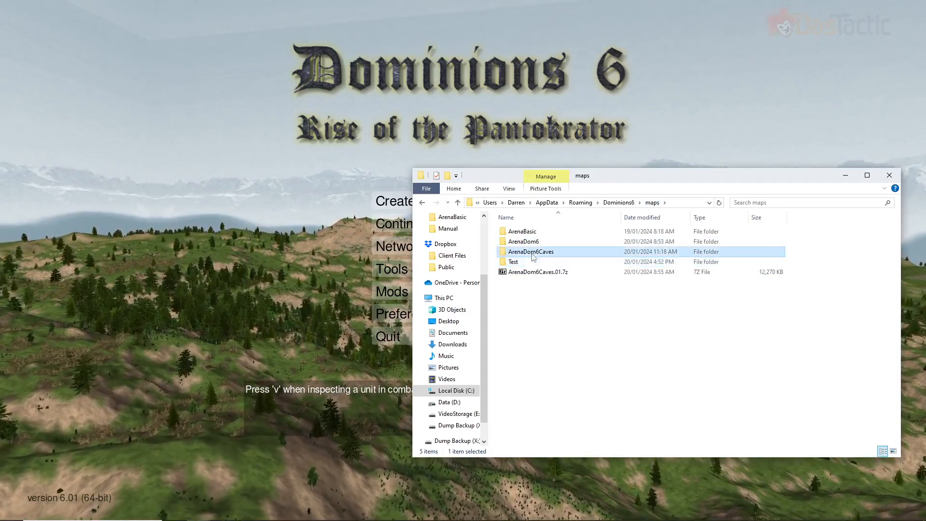
pyautogui.doubleClick(534, 256)
pyautogui.scroll(-1, 694, 408)
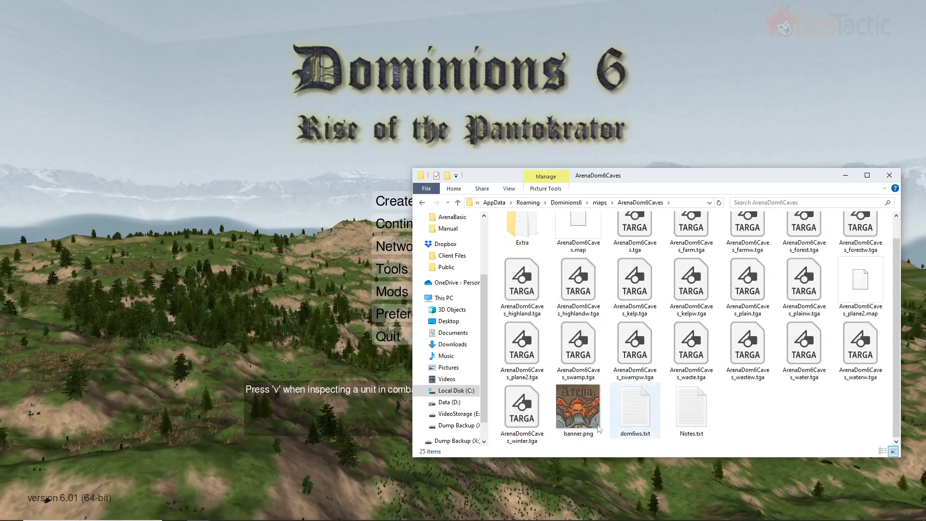
pyautogui.scroll(1, 704, 409)
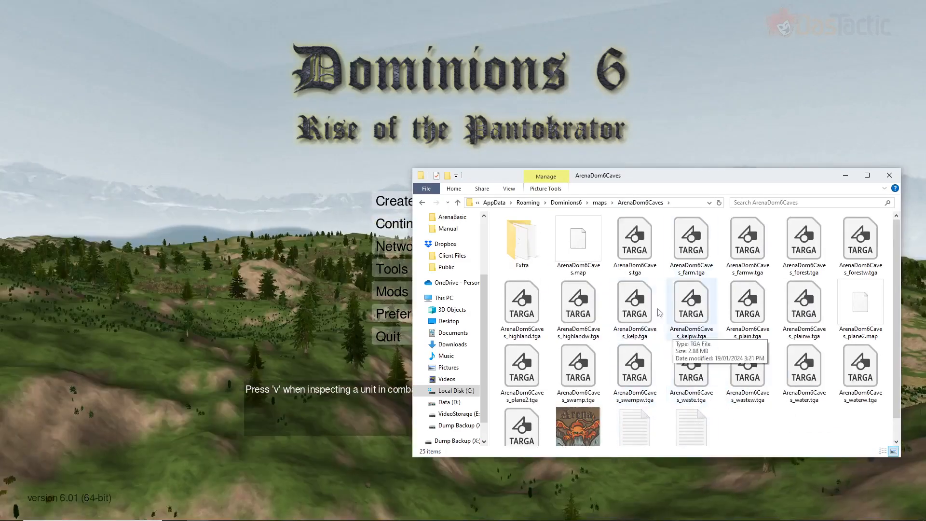
pyautogui.click(600, 203)
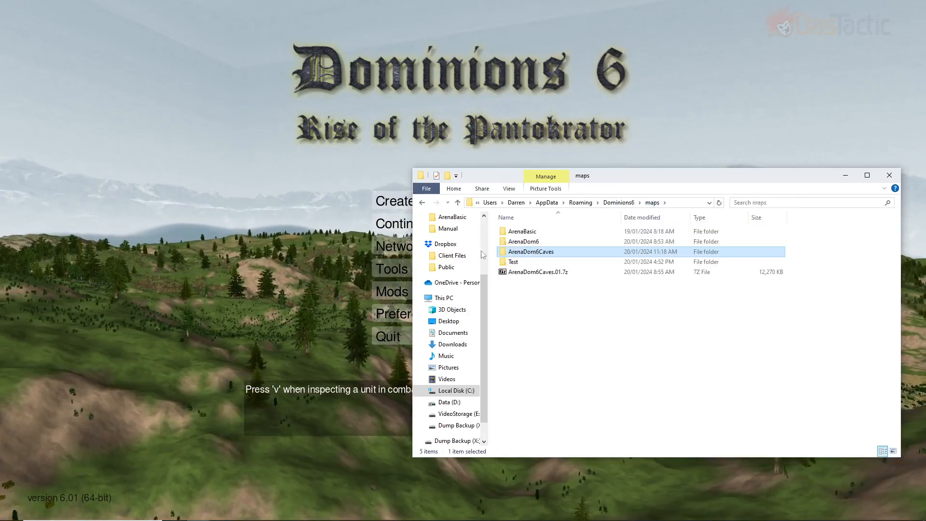
pyautogui.doubleClick(528, 247)
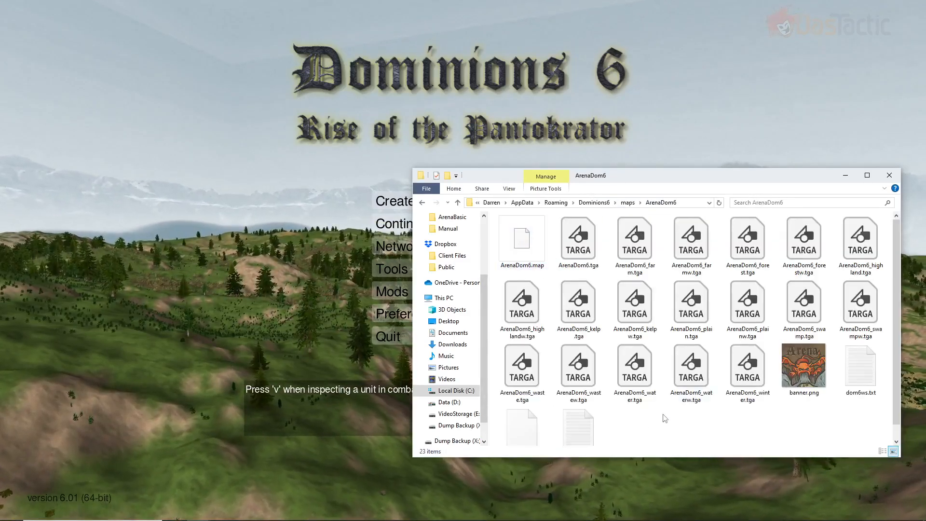
pyautogui.scroll(-1, 661, 415)
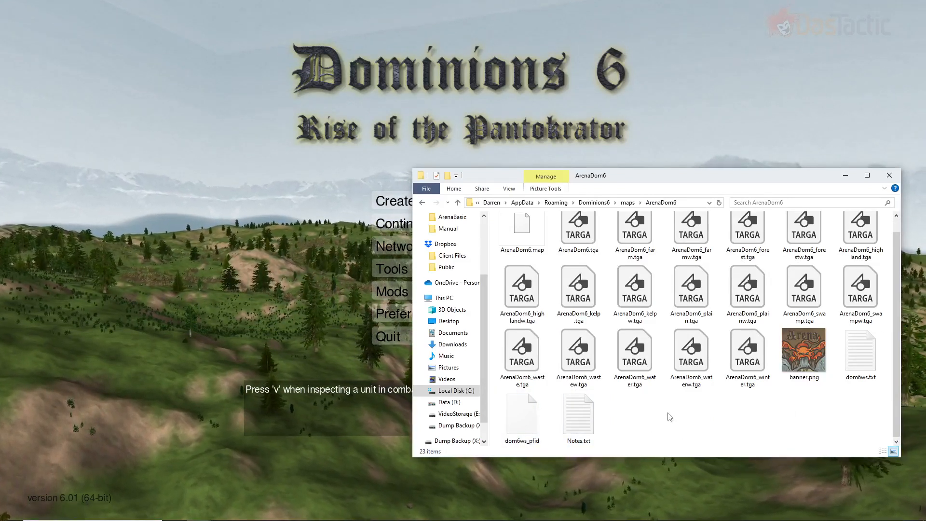
pyautogui.scroll(1, 689, 358)
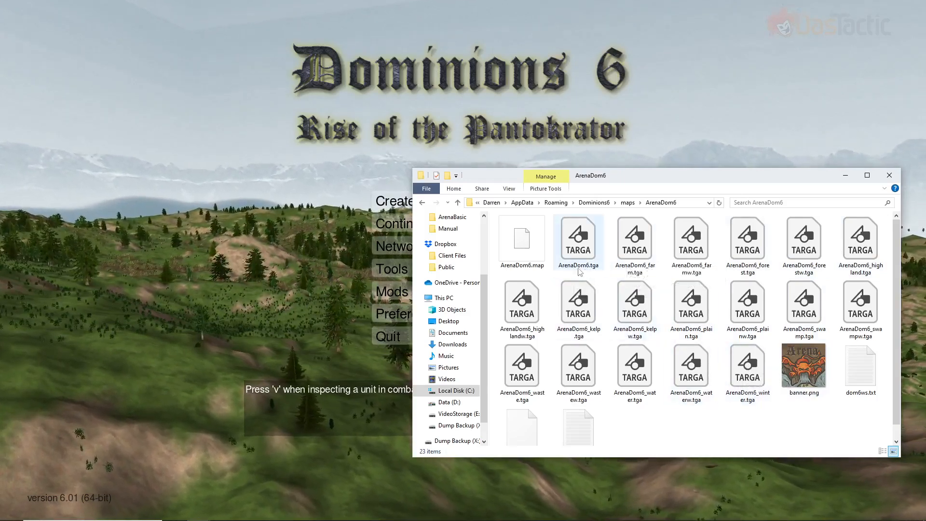
# Compress the Test map folder into a 7-Zip archive named Test.7z within the maps folder.
pyautogui.click(630, 203)
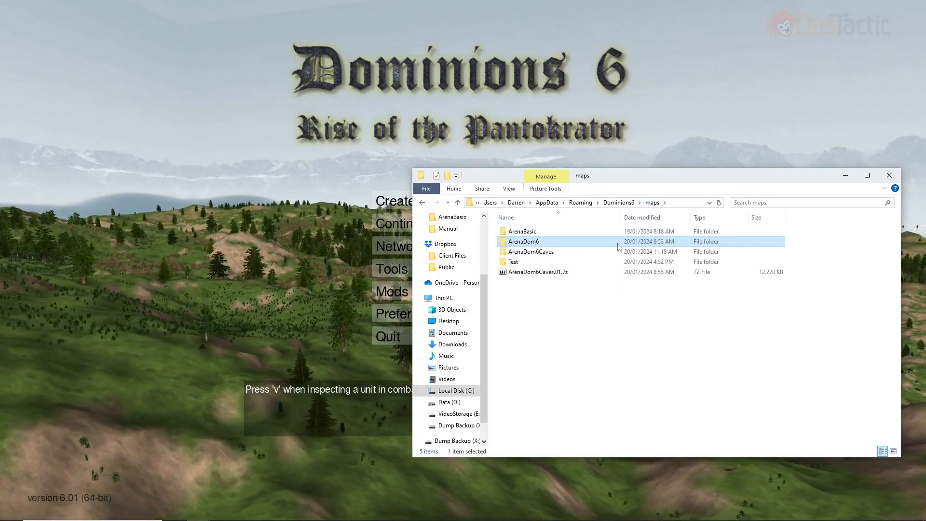
pyautogui.click(507, 265)
pyautogui.doubleClick(507, 265)
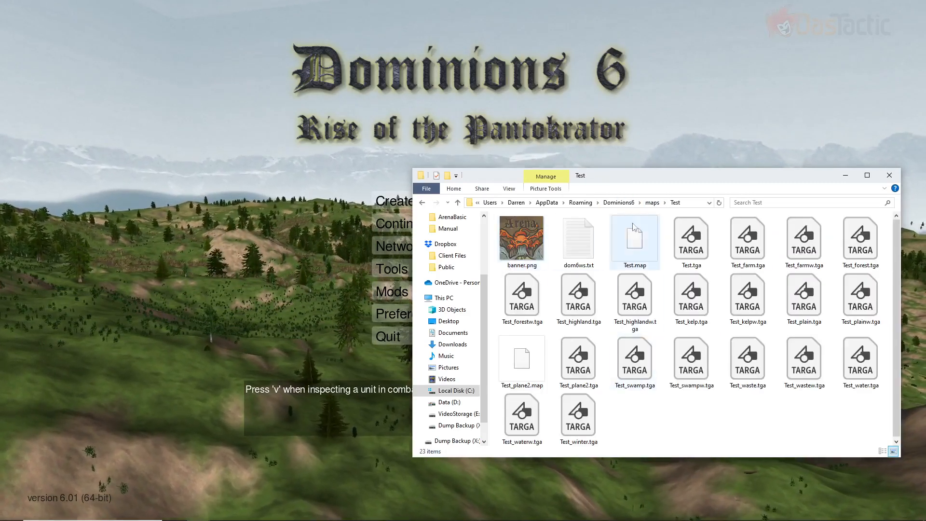
pyautogui.click(654, 204)
pyautogui.rightClick(513, 262)
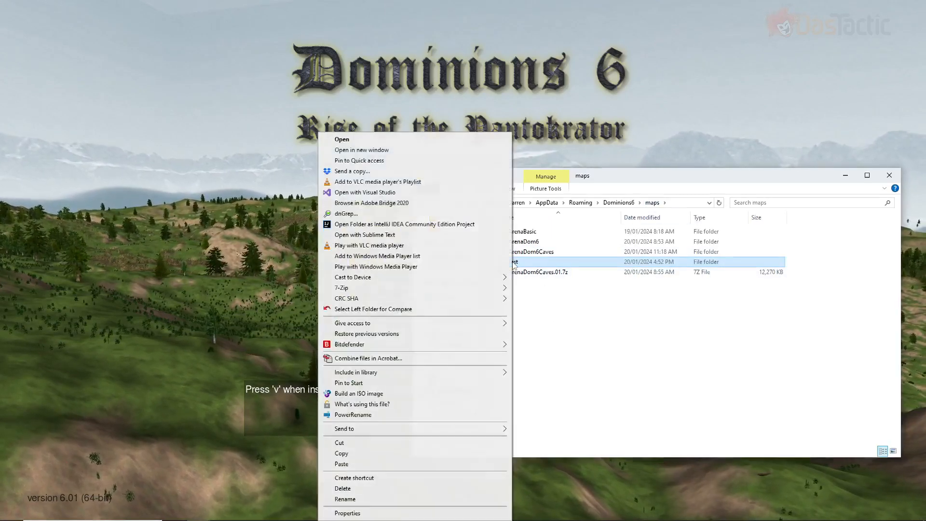
pyautogui.moveTo(483, 288)
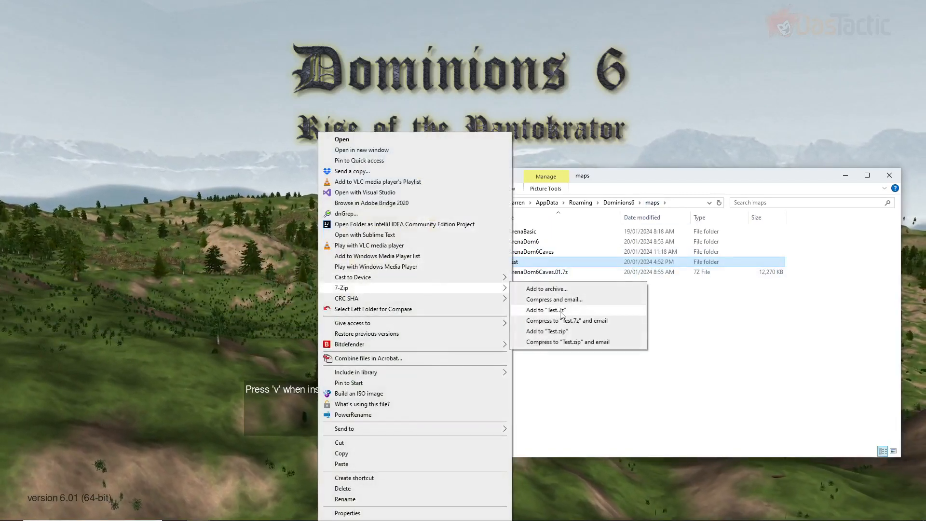
pyautogui.click(546, 310)
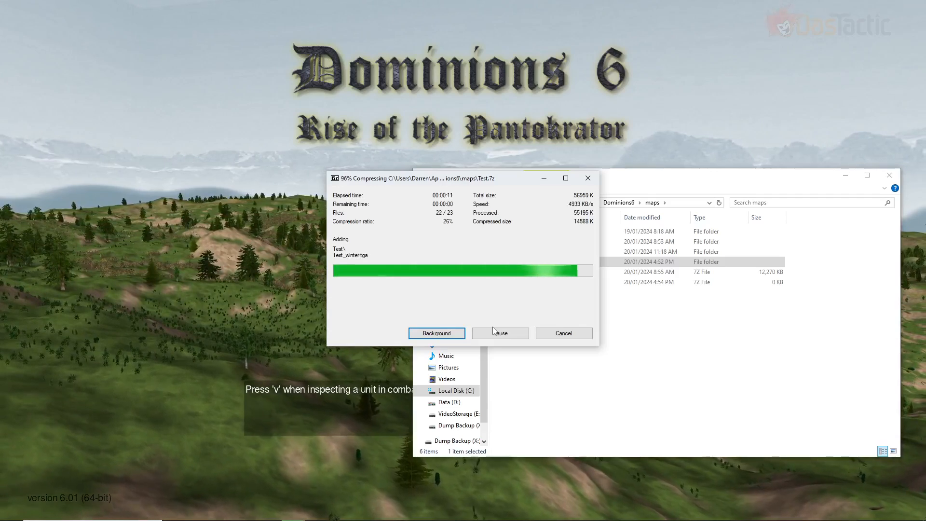
pyautogui.click(544, 330)
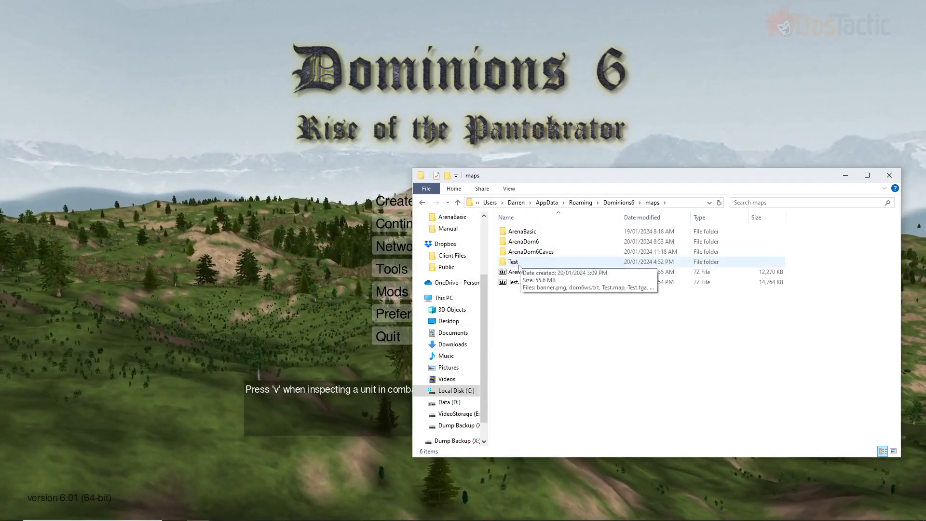
# Launch ReNamer and load all the .map and .tga files from the Test folder into it.
pyautogui.doubleClick(519, 266)
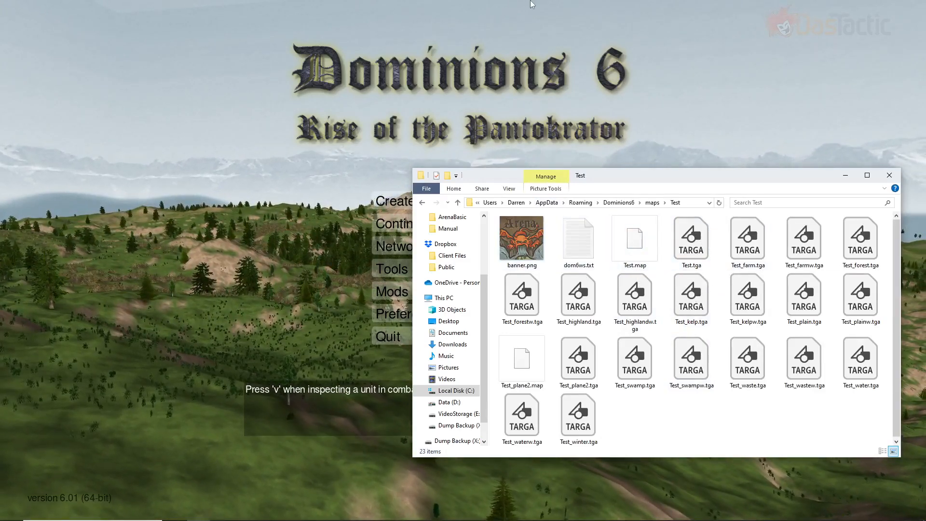
pyautogui.moveTo(530, 4)
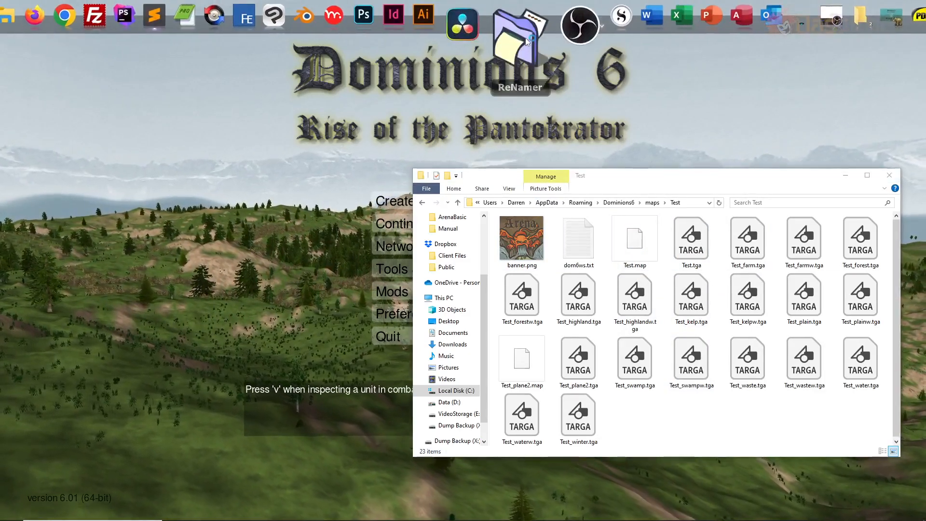
pyautogui.click(526, 37)
pyautogui.moveTo(506, 131); pyautogui.dragTo(318, 141)
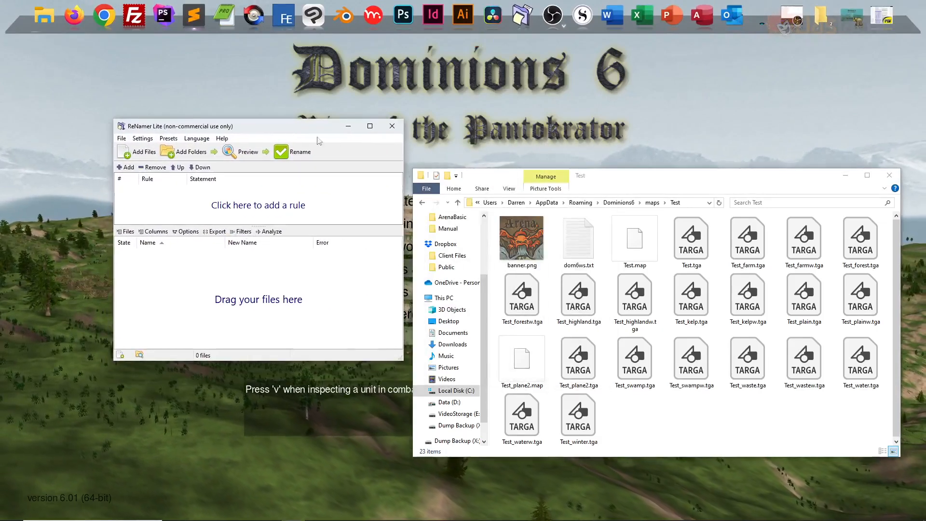
pyautogui.click(643, 248)
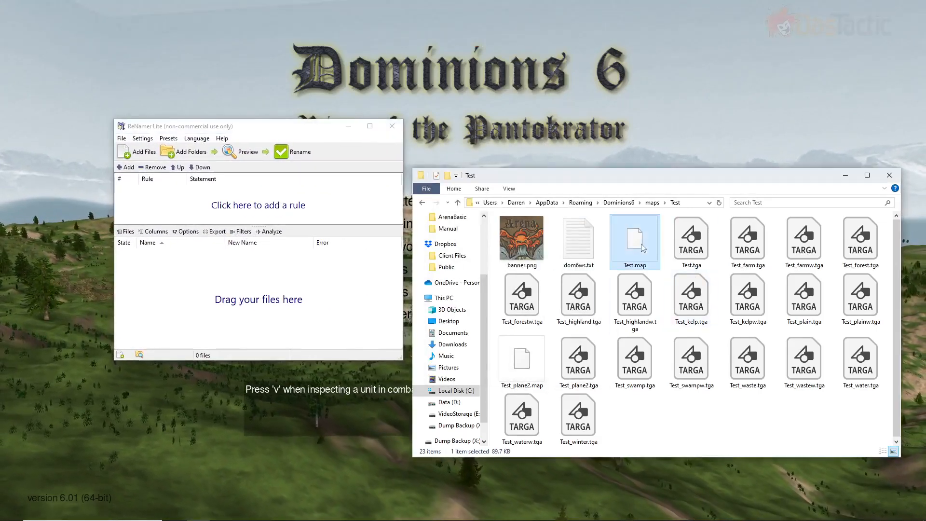
pyautogui.keyDown('shift'); pyautogui.click(583, 417); pyautogui.keyUp('shift')
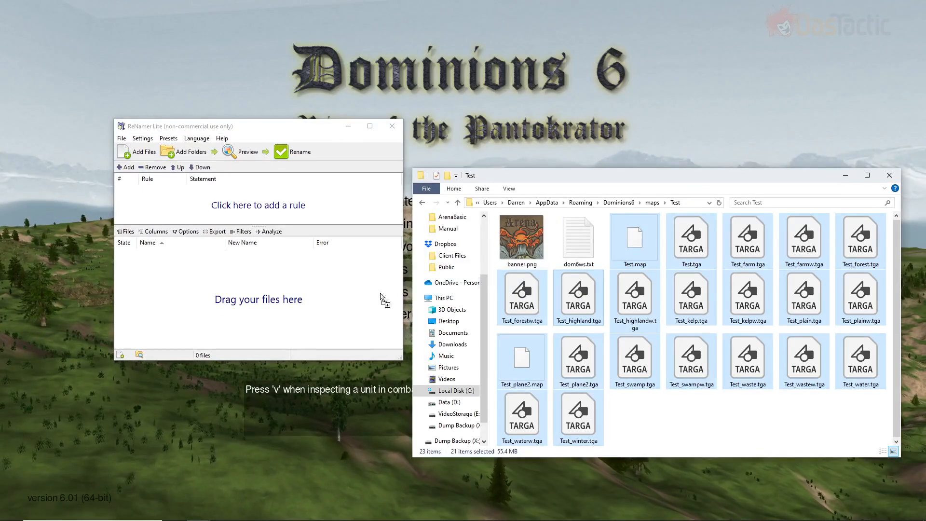
pyautogui.moveTo(381, 299); pyautogui.dragTo(377, 300)
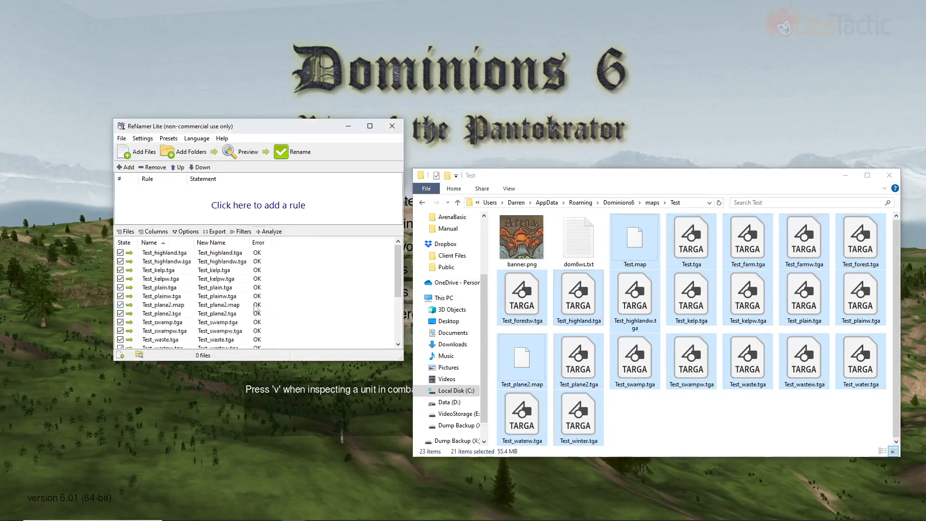
# Add a Replace rule changing "Test" to "ArenaDom6", rename the loaded files with it, and close ReNamer.
pyautogui.click(259, 208)
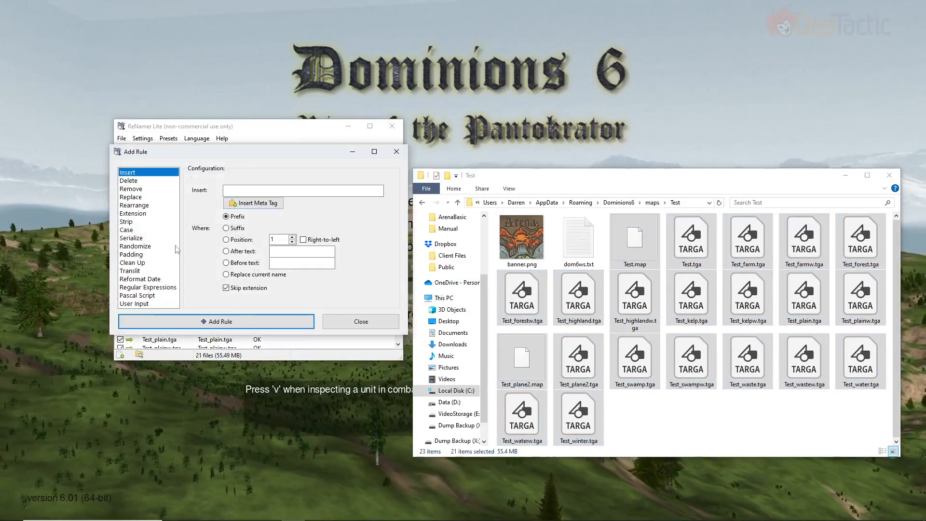
pyautogui.click(133, 197)
pyautogui.click(248, 194)
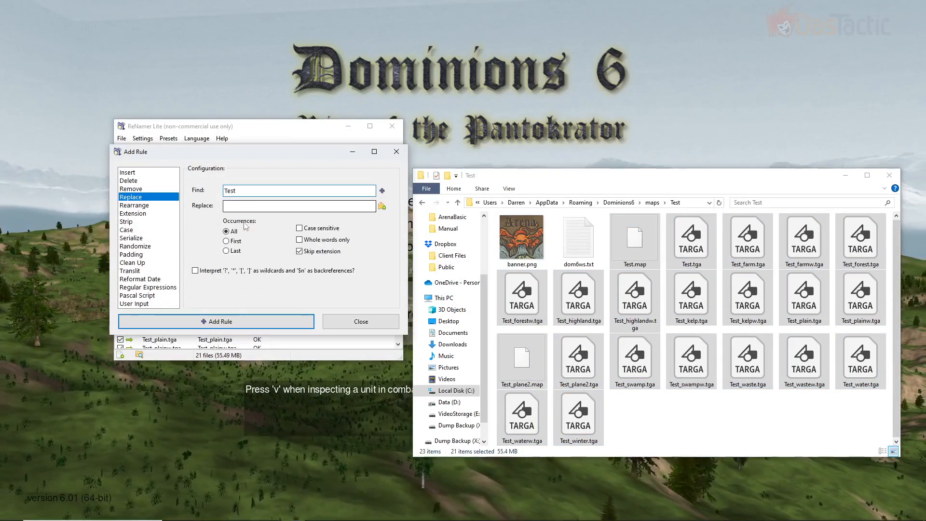
pyautogui.click(235, 205)
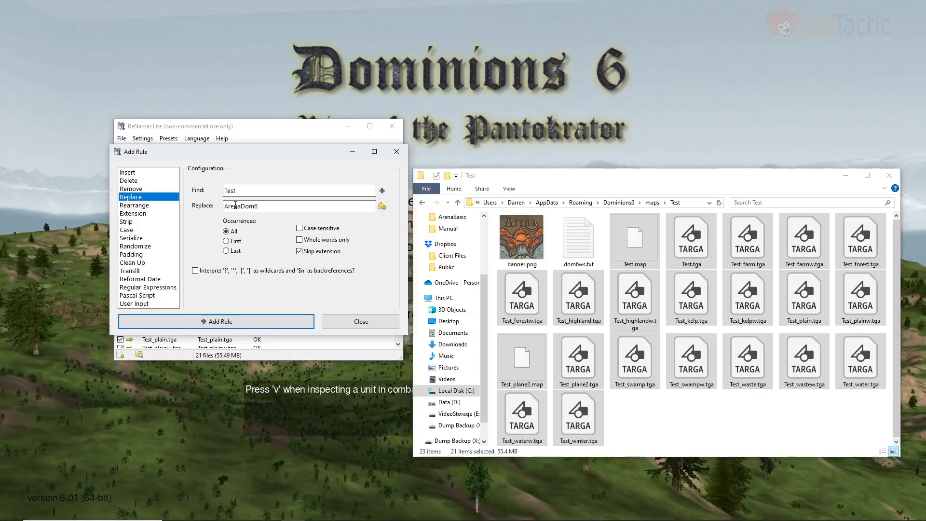
pyautogui.click(283, 321)
pyautogui.click(288, 152)
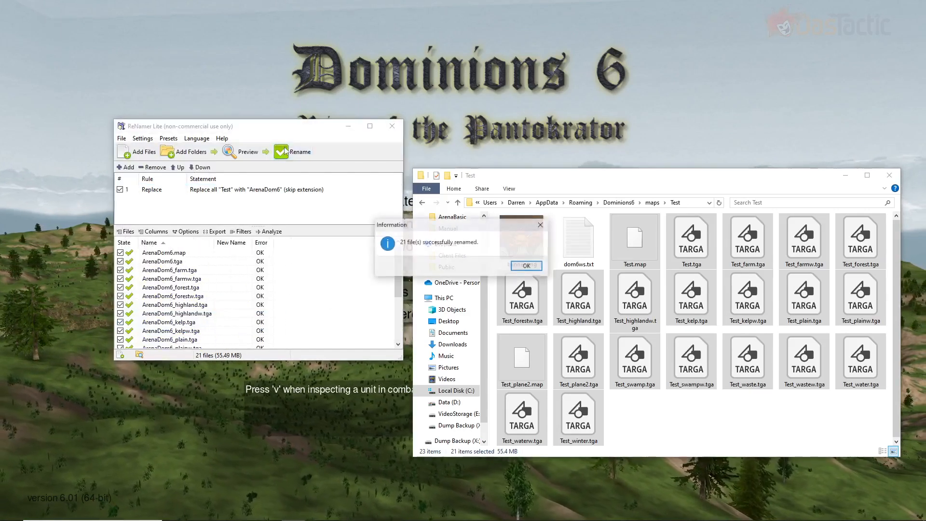
pyautogui.click(528, 265)
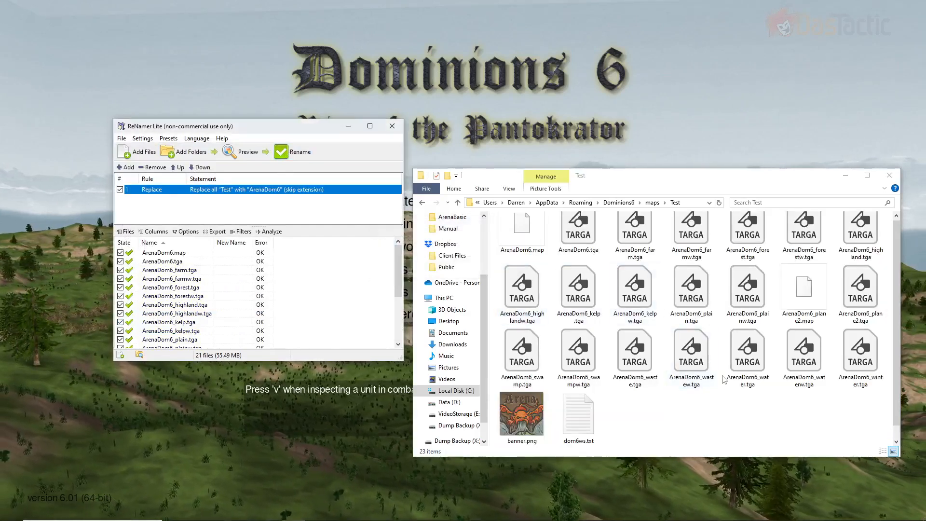
pyautogui.scroll(1, 724, 380)
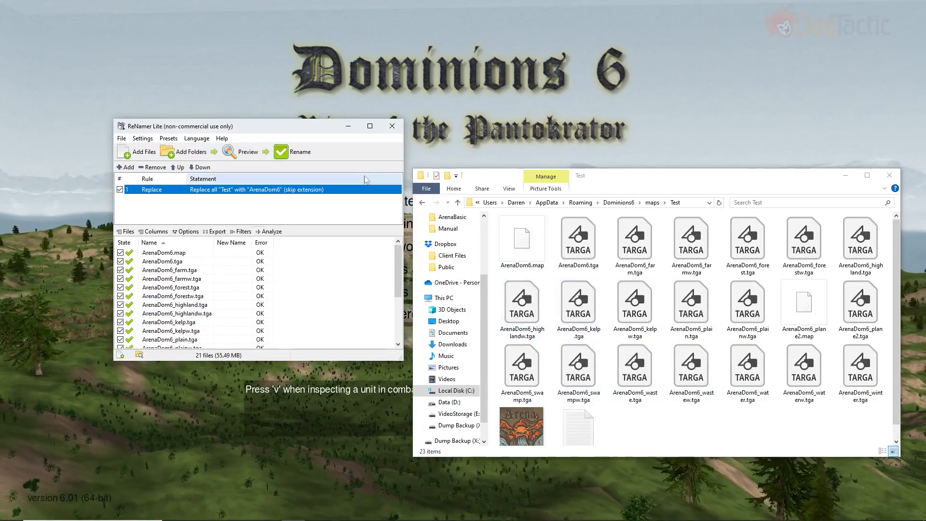
pyautogui.click(392, 126)
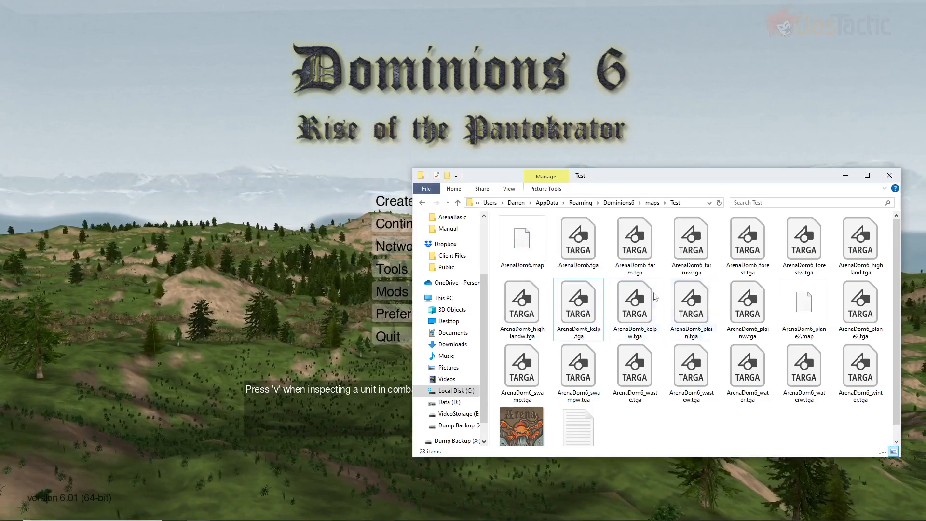
# Open the Test folder's ArenaDom6.map in Sublime Text and set its #dom2title to Arena.
pyautogui.click(531, 256)
pyautogui.rightClick(531, 254)
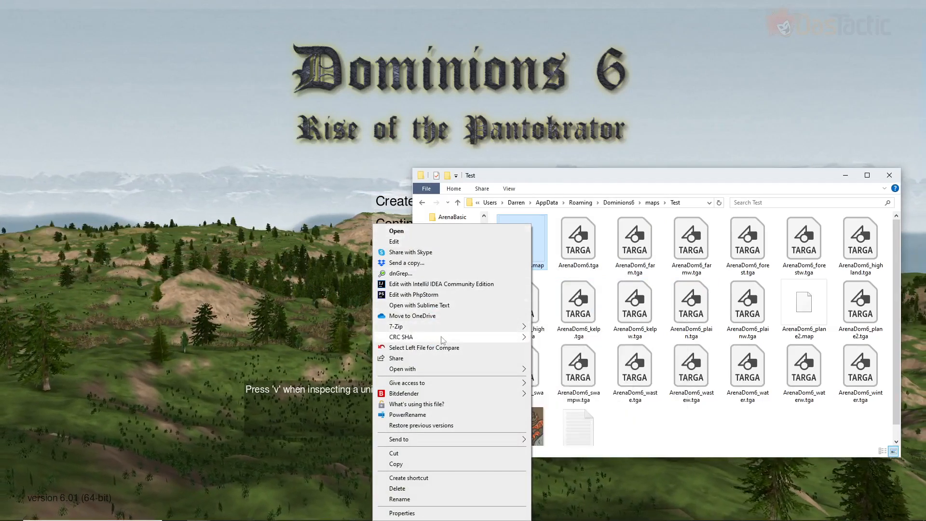
pyautogui.moveTo(427, 373)
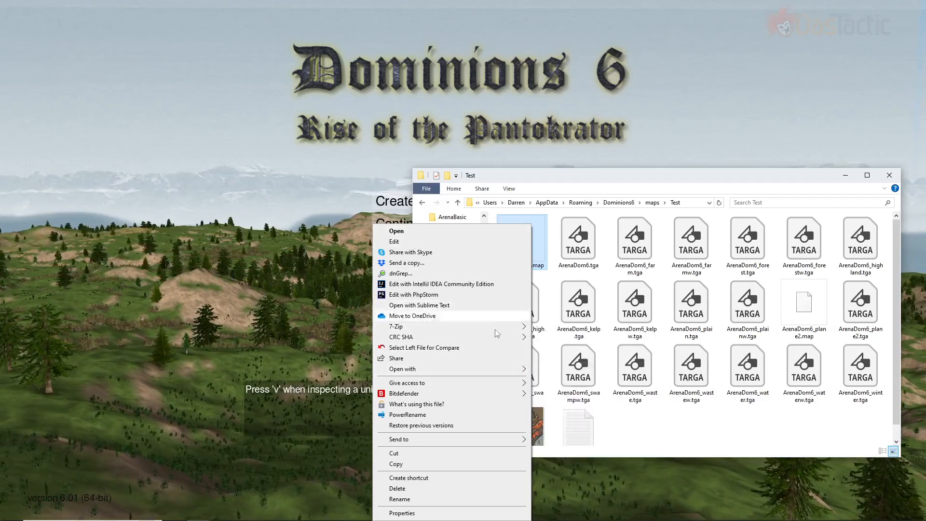
pyautogui.click(432, 305)
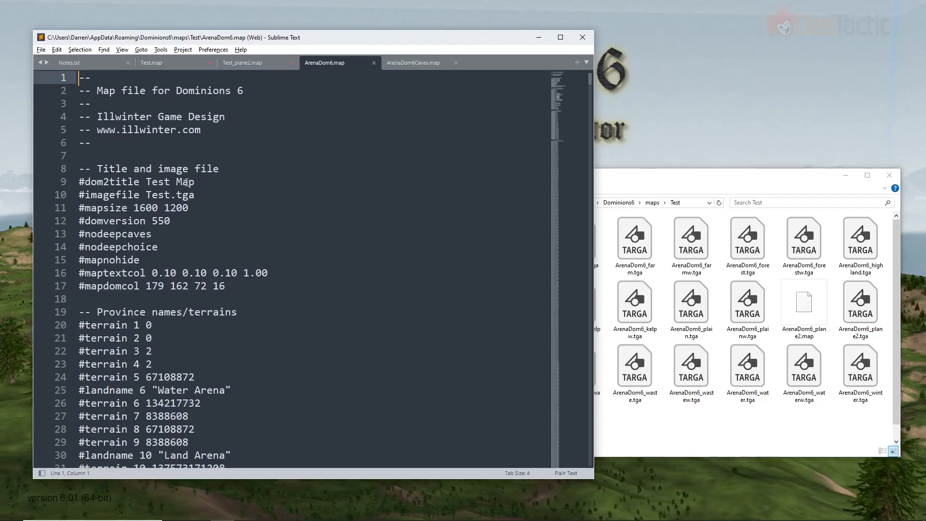
pyautogui.moveTo(146, 181); pyautogui.dragTo(193, 186)
pyautogui.write('Aren')
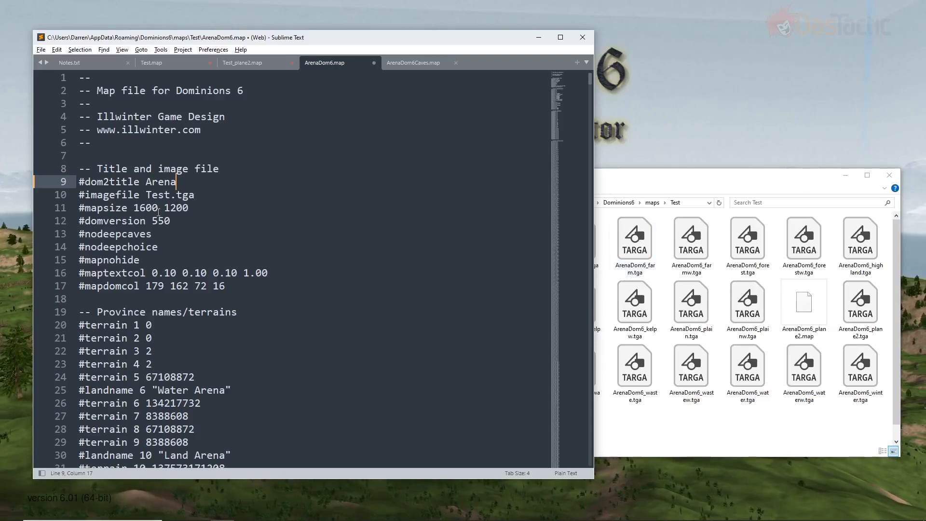
# Set the #imagefile reference in ArenaDom6.map to ArenaDom6.tga and save the file.
pyautogui.moveTo(146, 195); pyautogui.dragTo(165, 195)
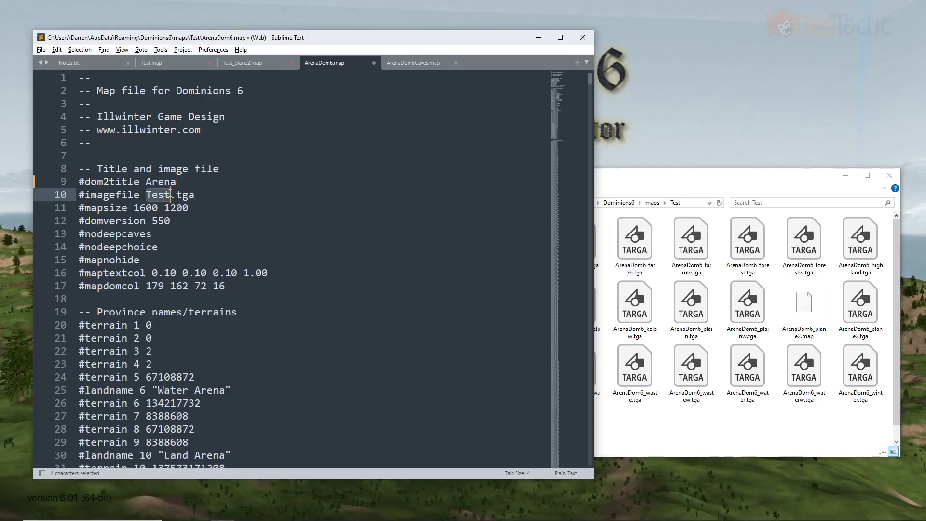
pyautogui.write('Arena')
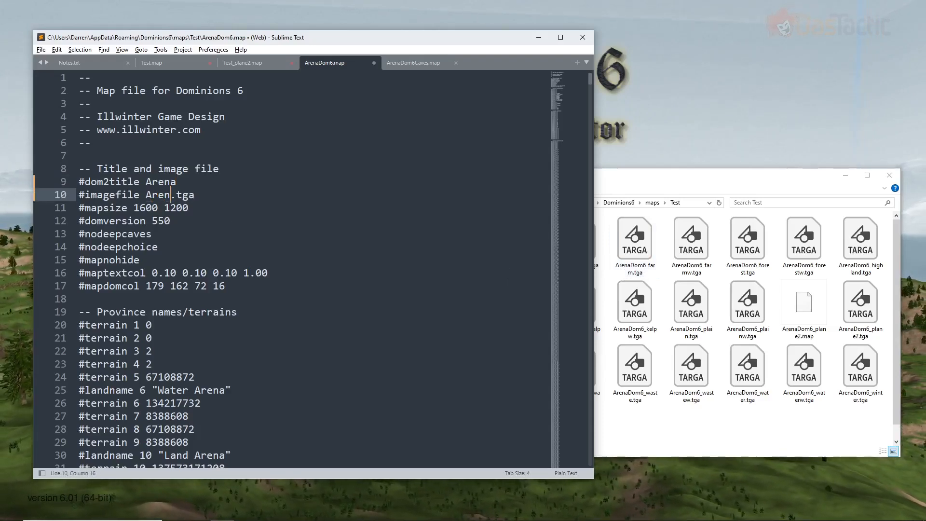
pyautogui.write('Dom6')
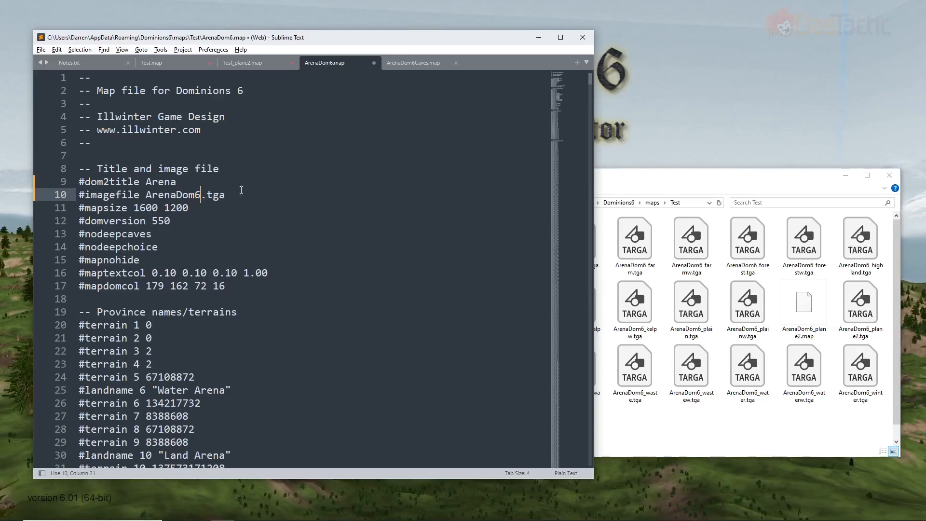
pyautogui.scroll(-17, 336, 317)
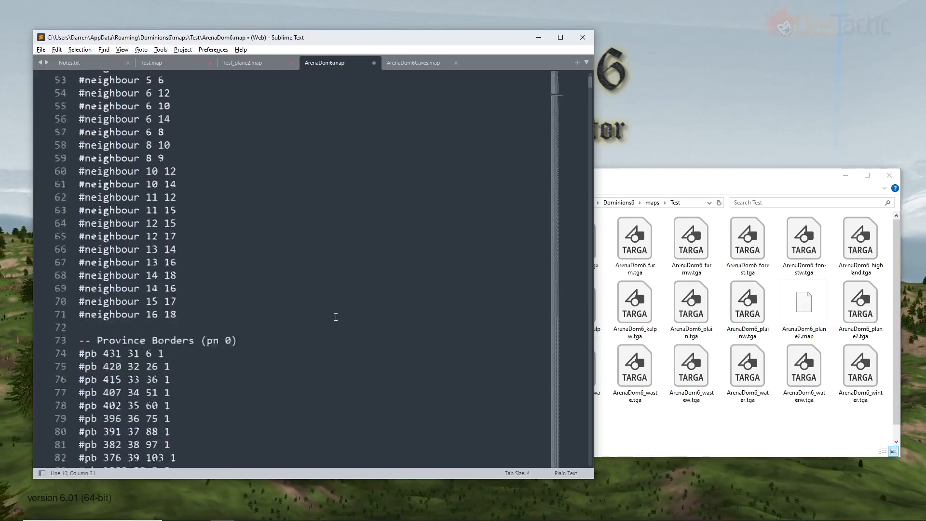
pyautogui.scroll(-7, 336, 317)
pyautogui.scroll(20, 336, 316)
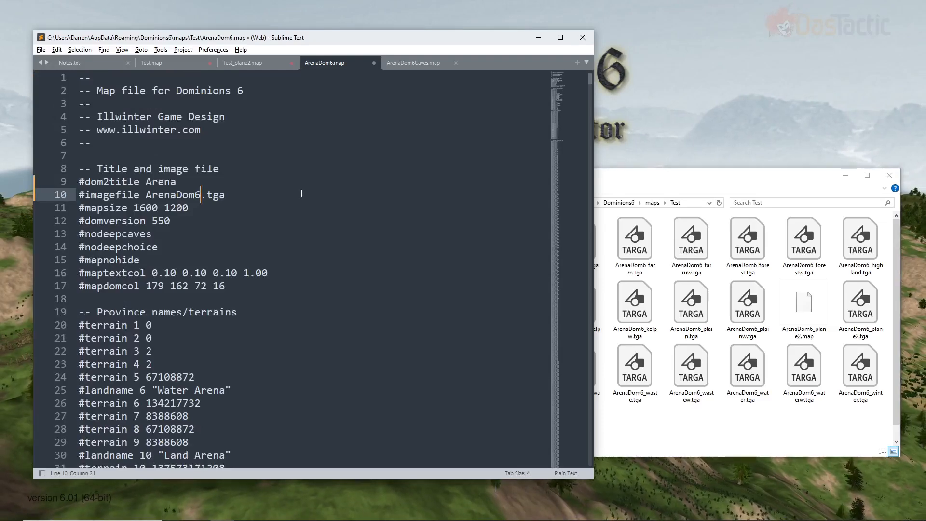
pyautogui.hotkey('ctrl', 's')
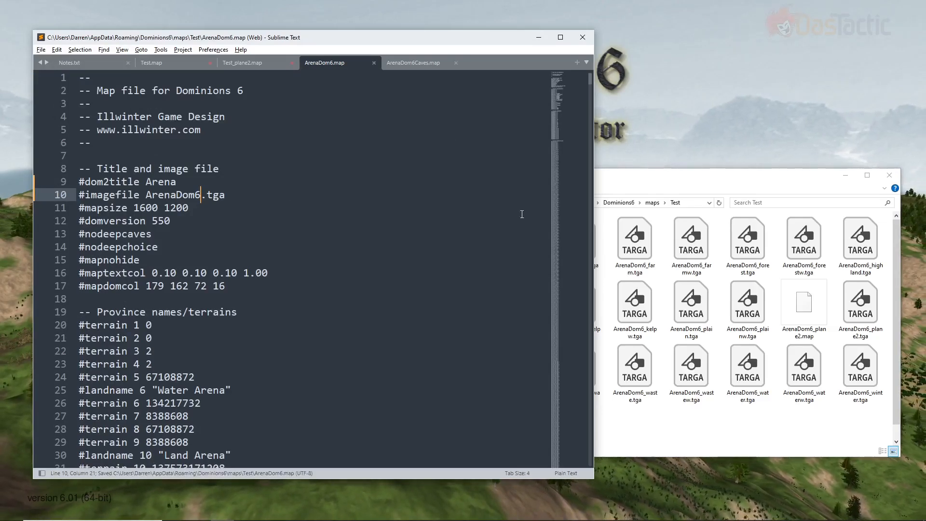
# Open the Test folder's ArenaDom6_plane2.map in Sublime Text, set its #imagefile to ArenaDom6_plane2.tga and save it.
pyautogui.click(816, 316)
pyautogui.rightClick(817, 316)
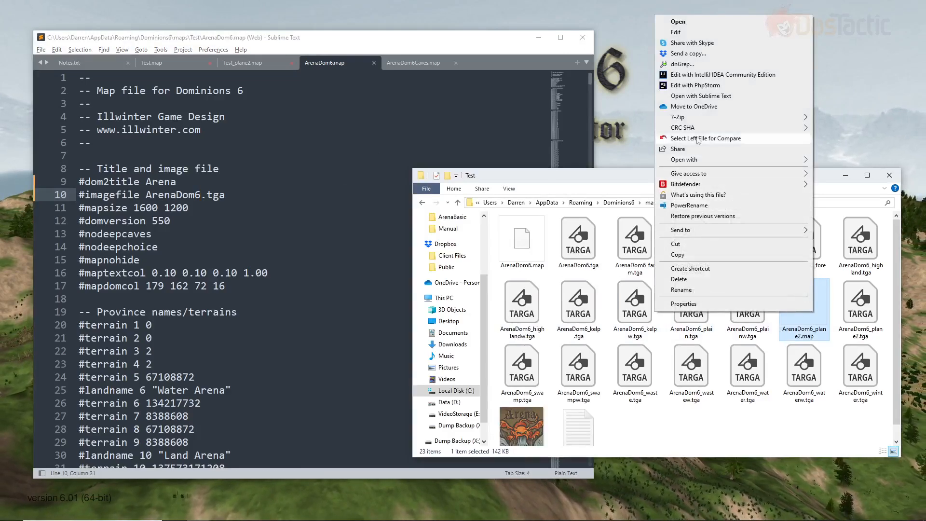
pyautogui.click(705, 96)
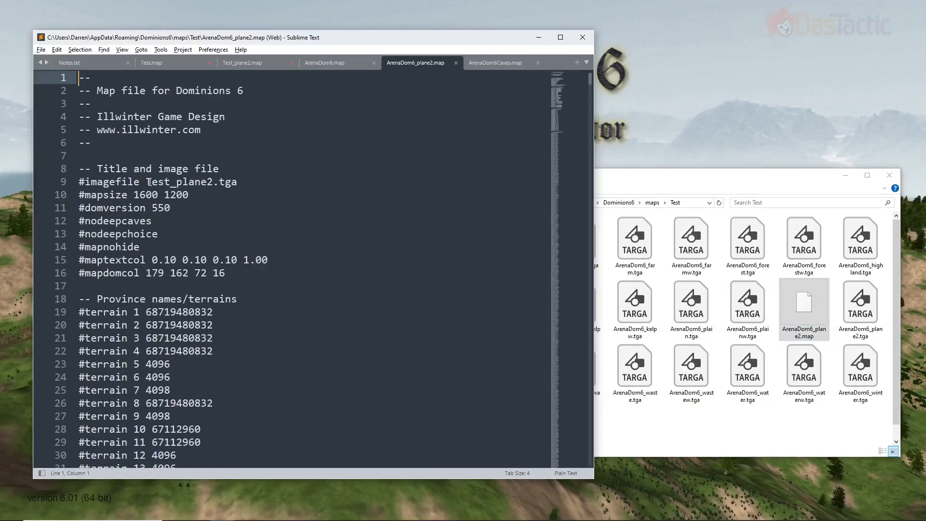
pyautogui.moveTo(149, 182); pyautogui.dragTo(169, 181)
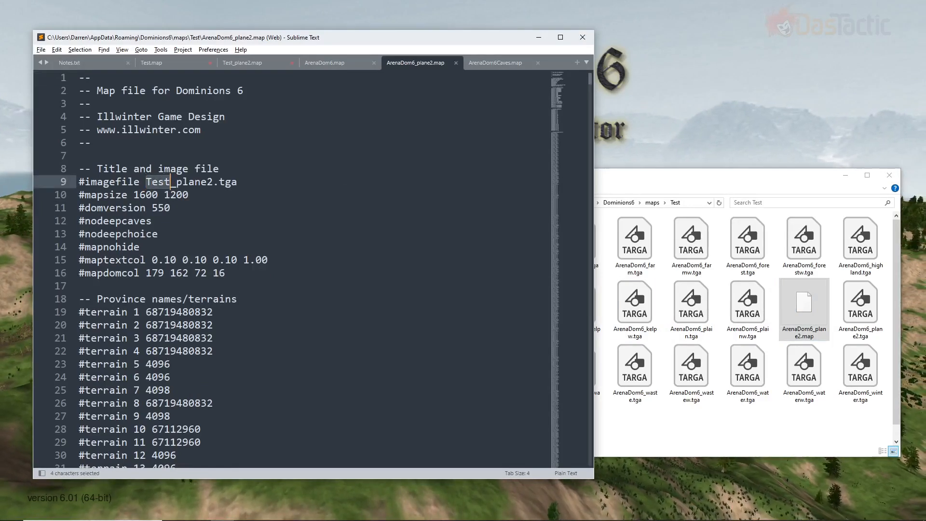
pyautogui.write('Arena')
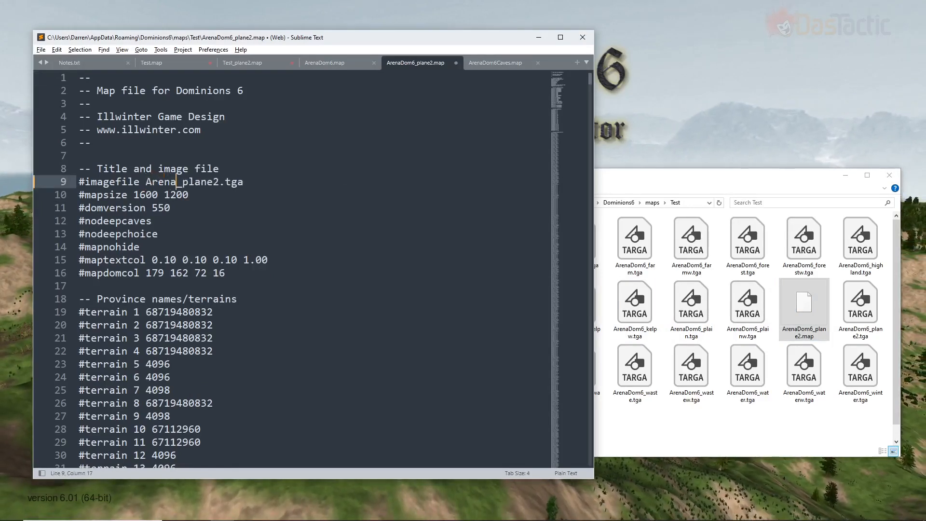
pyautogui.write('Dom6')
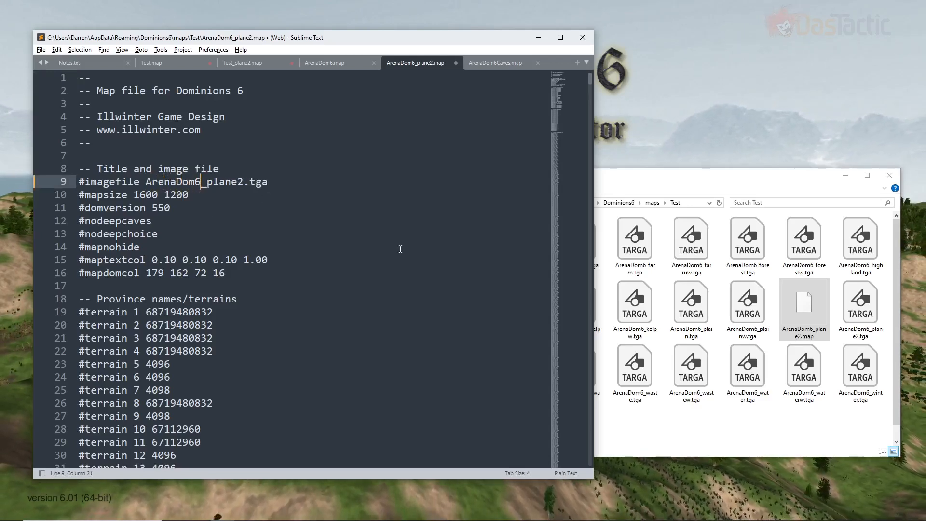
pyautogui.click(341, 235)
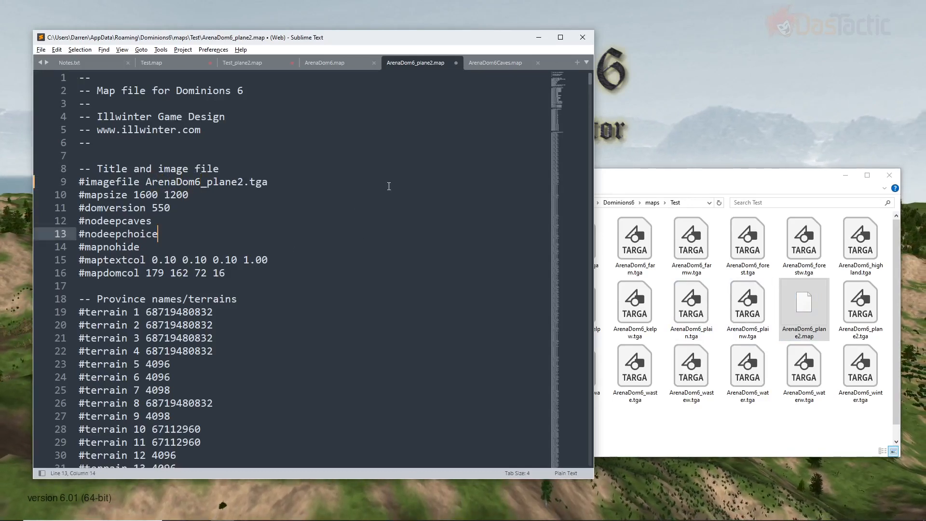
pyautogui.hotkey('ctrl', 's')
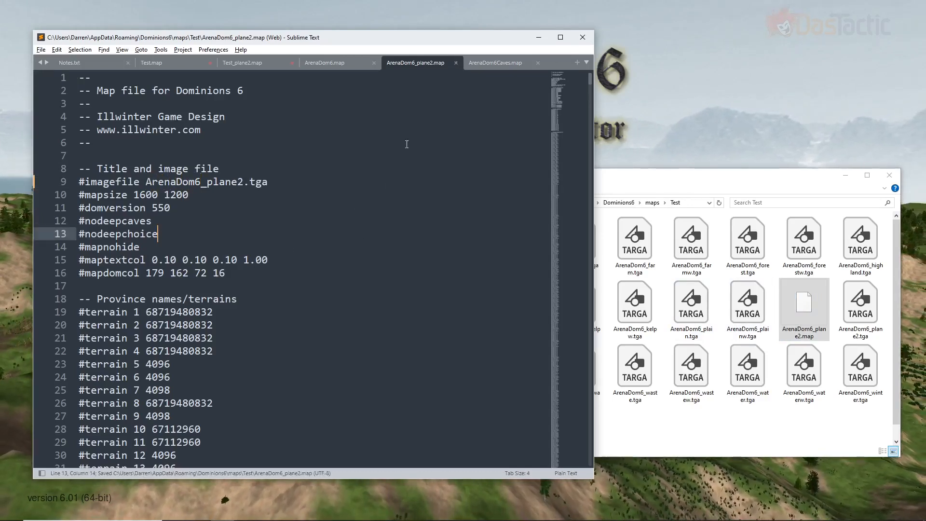
# Close the old Test_plane2.map and Test.map files without saving them.
pyautogui.click(291, 63)
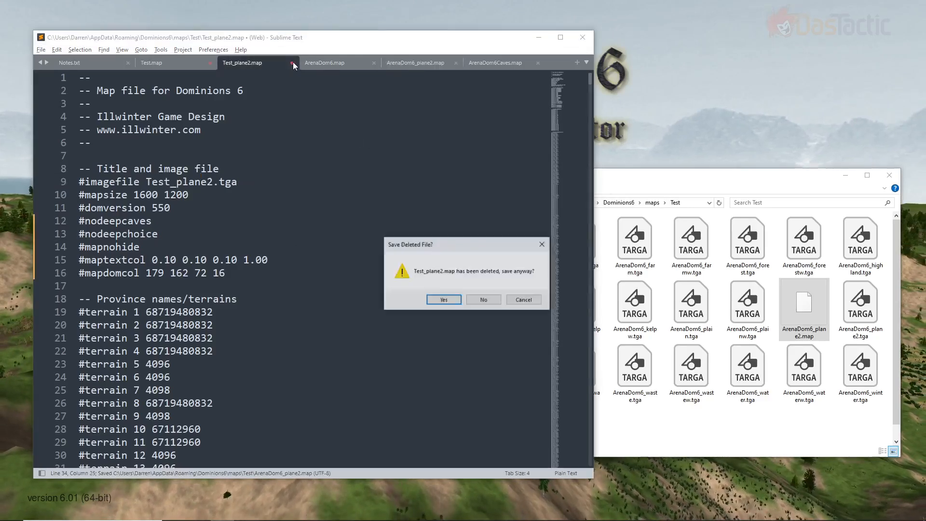
pyautogui.click(484, 303)
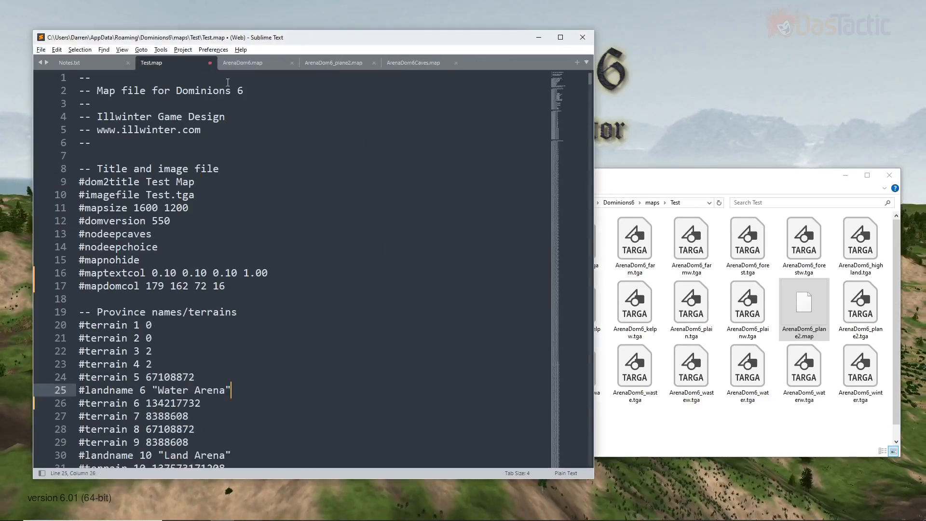
pyautogui.click(210, 63)
pyautogui.click(484, 302)
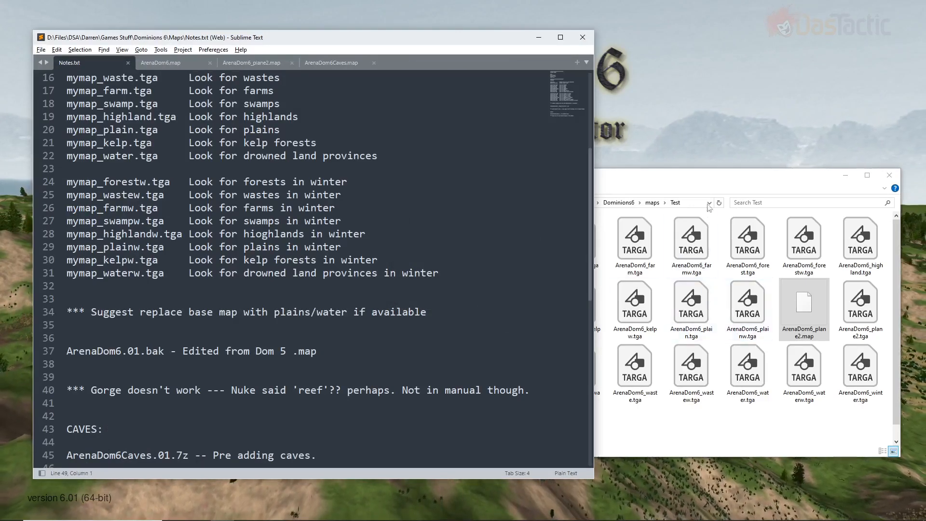
# Switch to File Explorer and copy all the files in the Test folder.
pyautogui.click(707, 183)
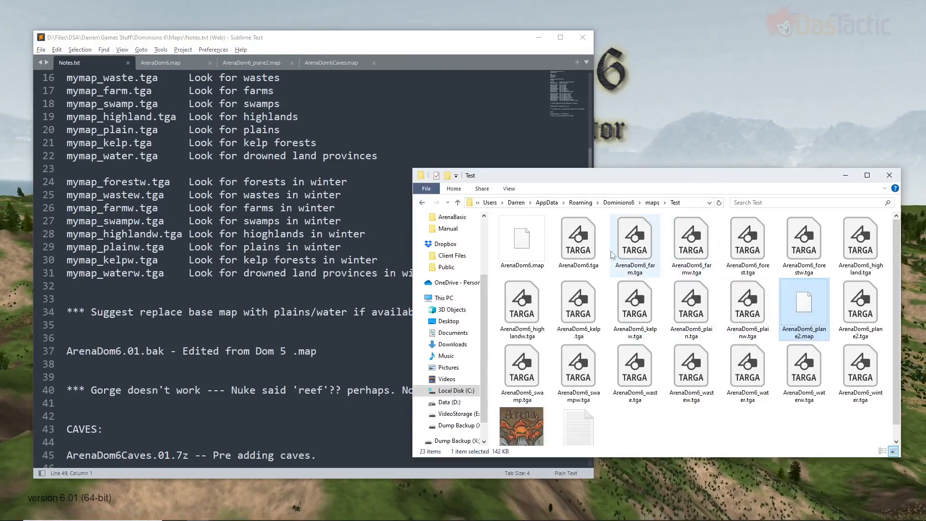
pyautogui.scroll(-1, 690, 371)
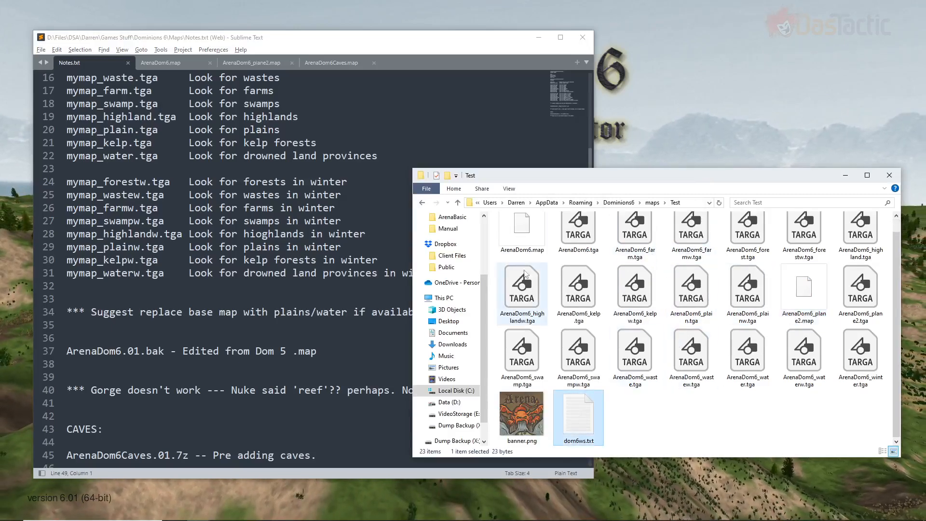
pyautogui.scroll(1, 627, 323)
pyautogui.hotkey('ctrl', 'a')
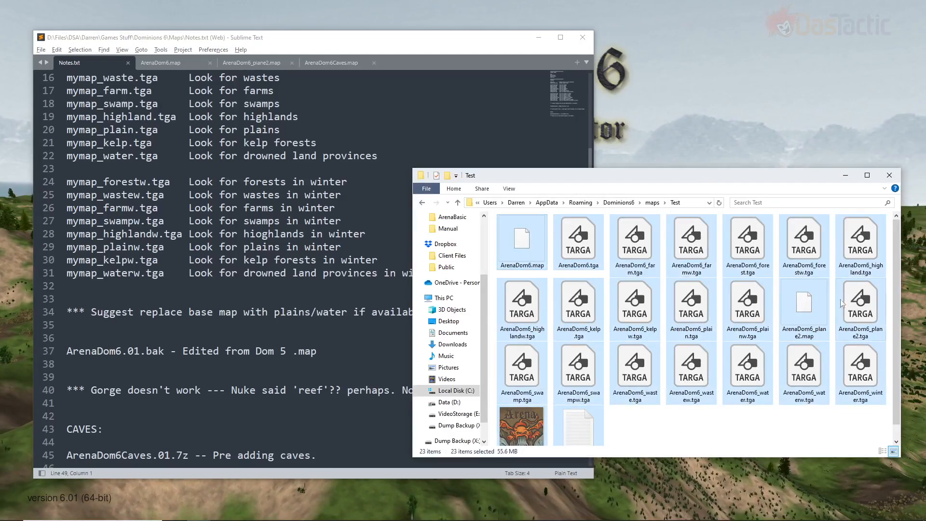
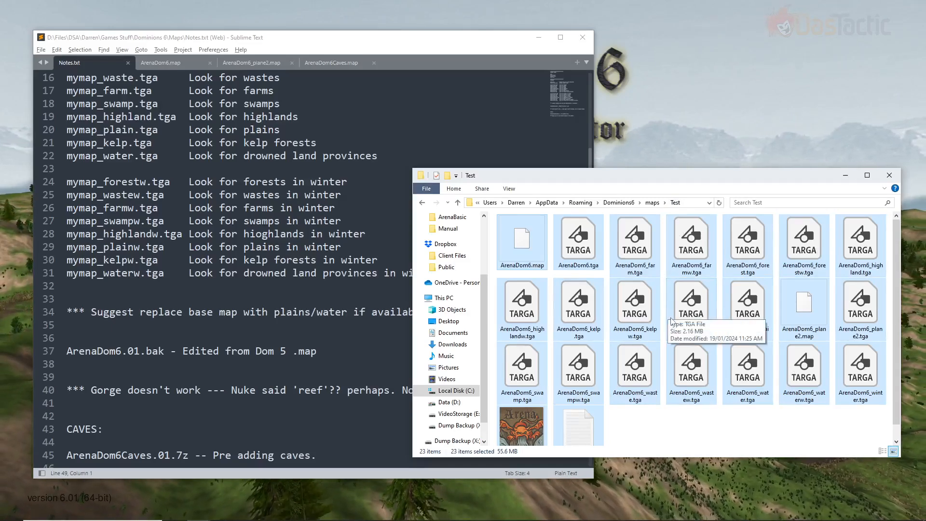
# Delete the existing .map and .tga files from the ArenaDom6 folder in maps.
pyautogui.click(652, 203)
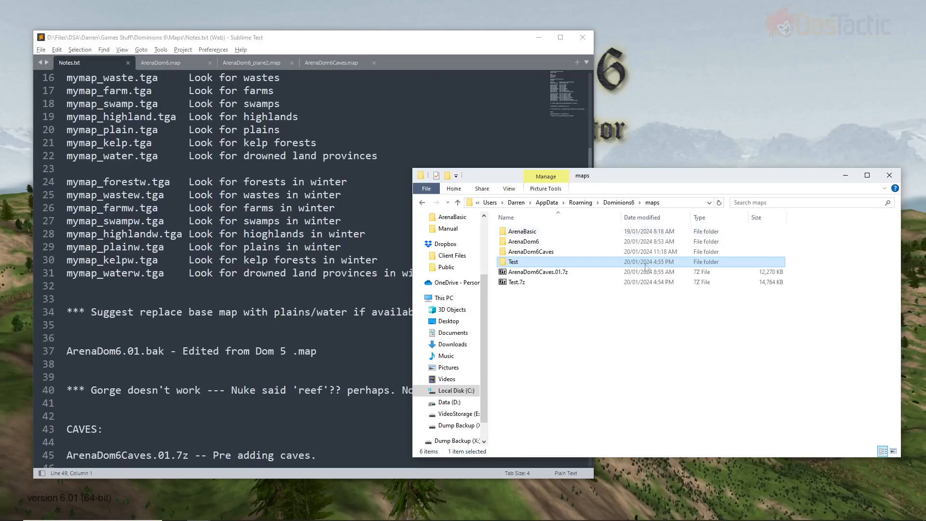
pyautogui.doubleClick(525, 242)
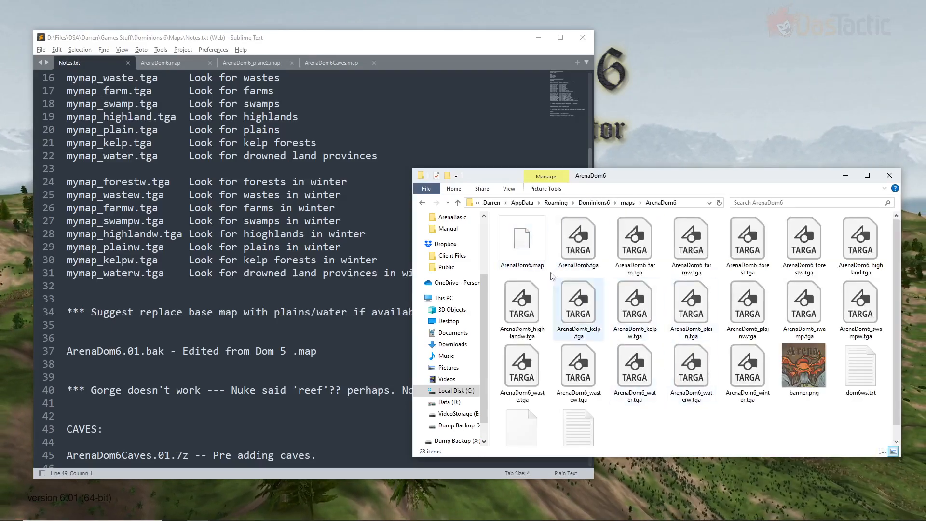
pyautogui.click(522, 241)
pyautogui.keyDown('shift'); pyautogui.click(744, 382); pyautogui.keyUp('shift')
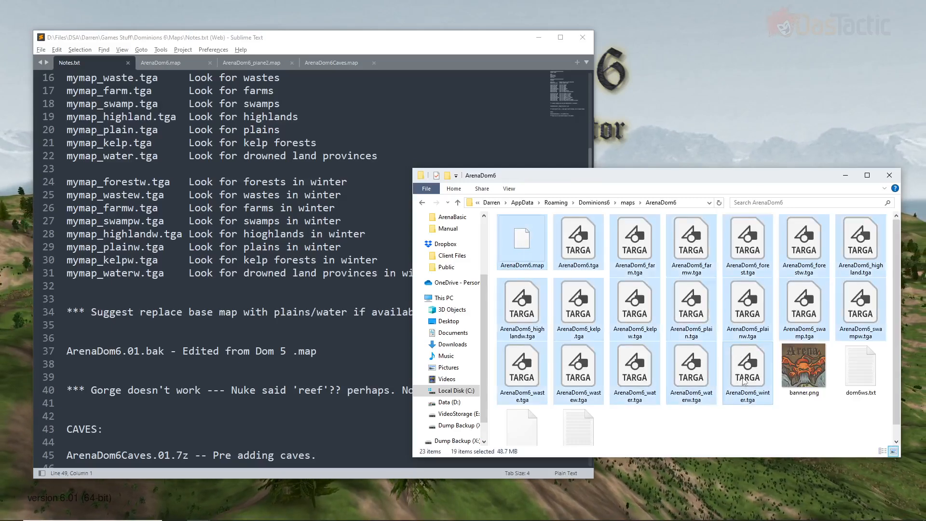
pyautogui.press('Delete')
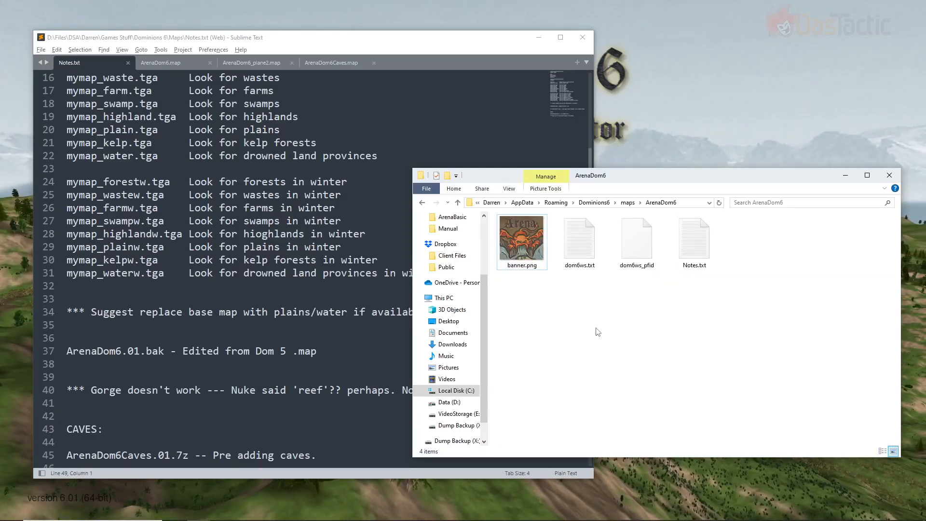
# Paste the copied Test files into the ArenaDom6 folder, replacing same-named files, and delete Notes.txt from it.
pyautogui.hotkey('ctrl', 'v')
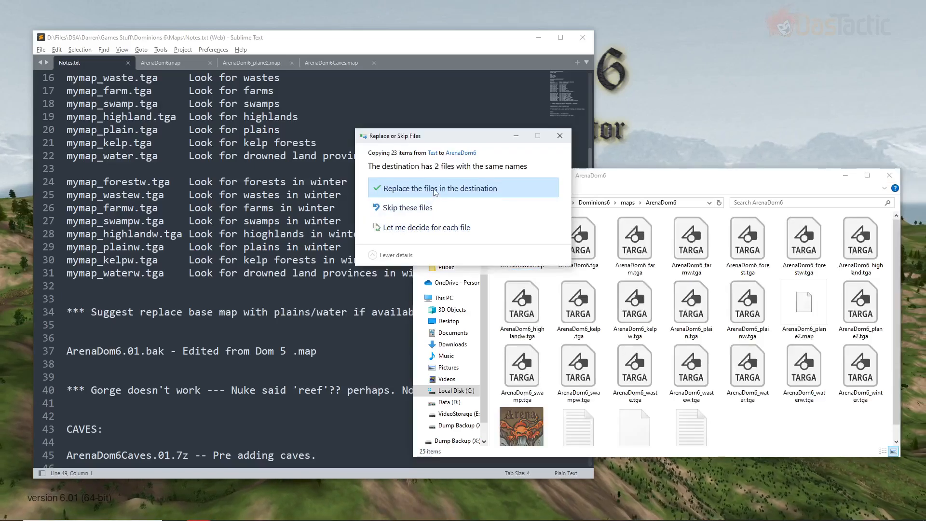
pyautogui.click(436, 189)
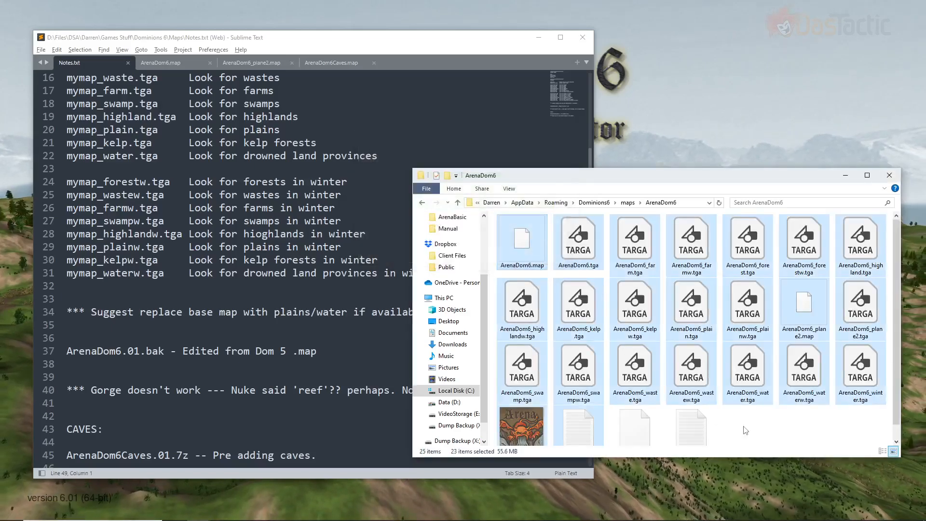
pyautogui.click(746, 431)
pyautogui.click(703, 428)
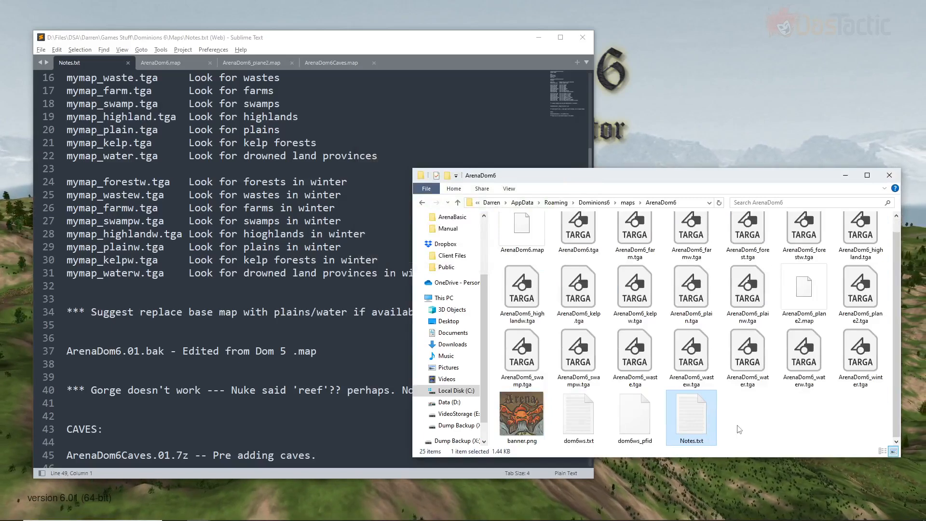
pyautogui.press('Delete')
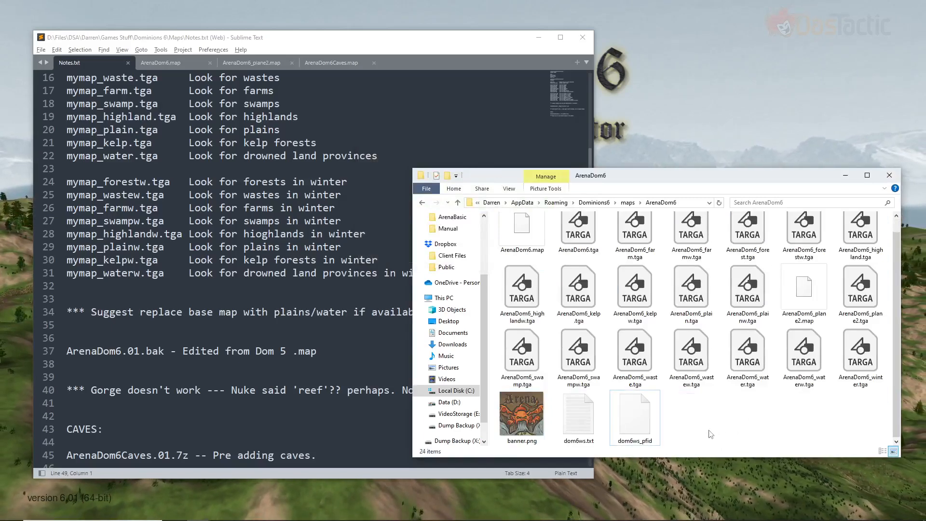
pyautogui.scroll(1, 715, 407)
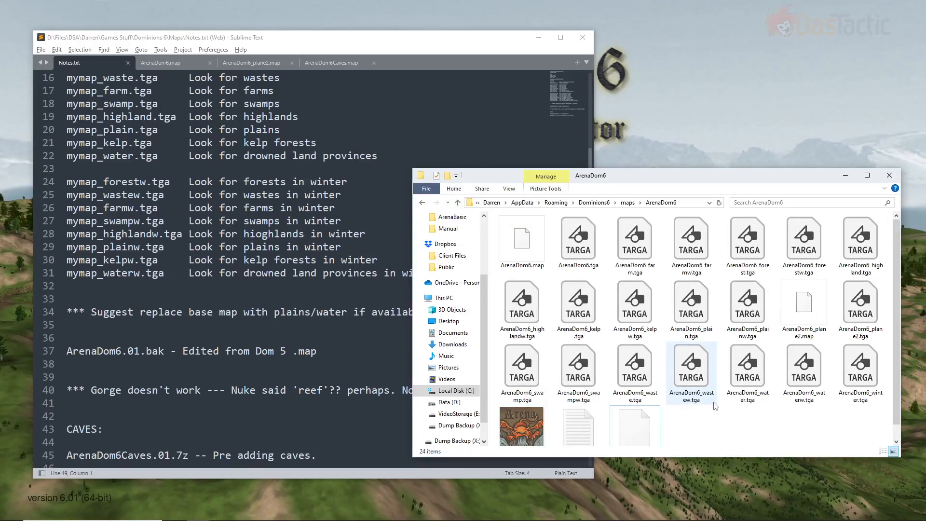
pyautogui.scroll(-1, 709, 367)
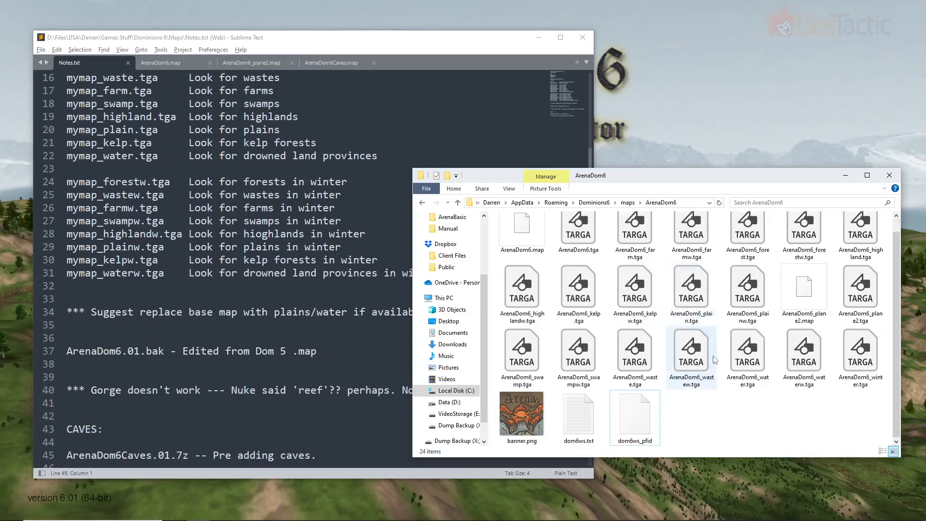
pyautogui.scroll(1, 716, 360)
pyautogui.scroll(-1, 715, 359)
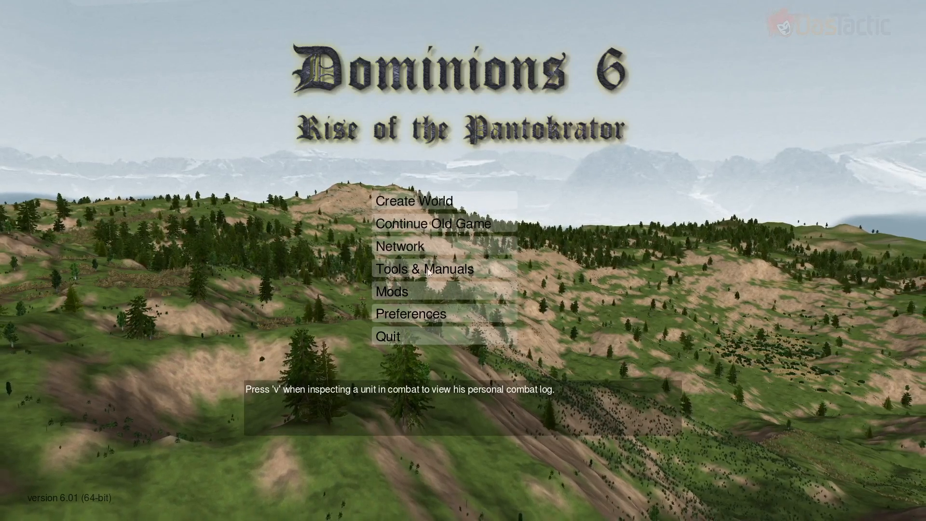
# Open the tools and manuals section in Dominions 6, and switch to the Steam window.
pyautogui.click(410, 270)
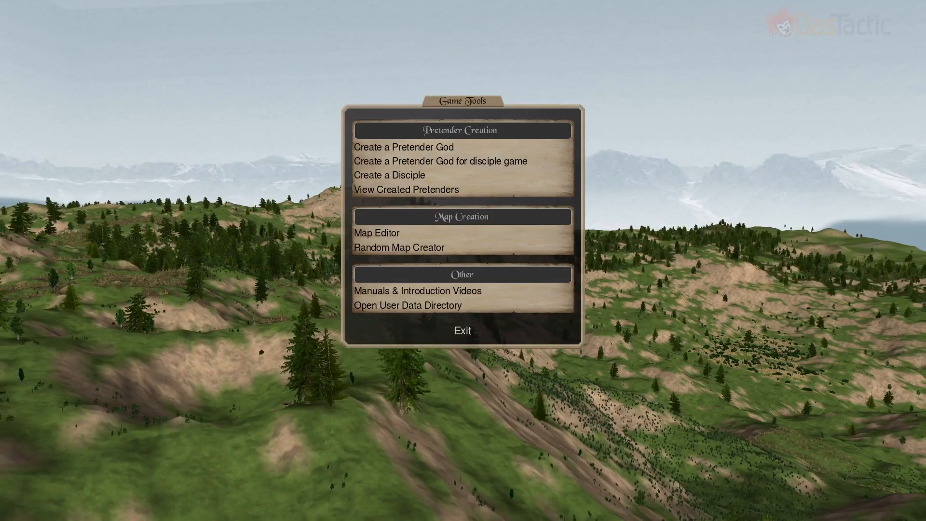
pyautogui.hotkey('alt', 'Tab')
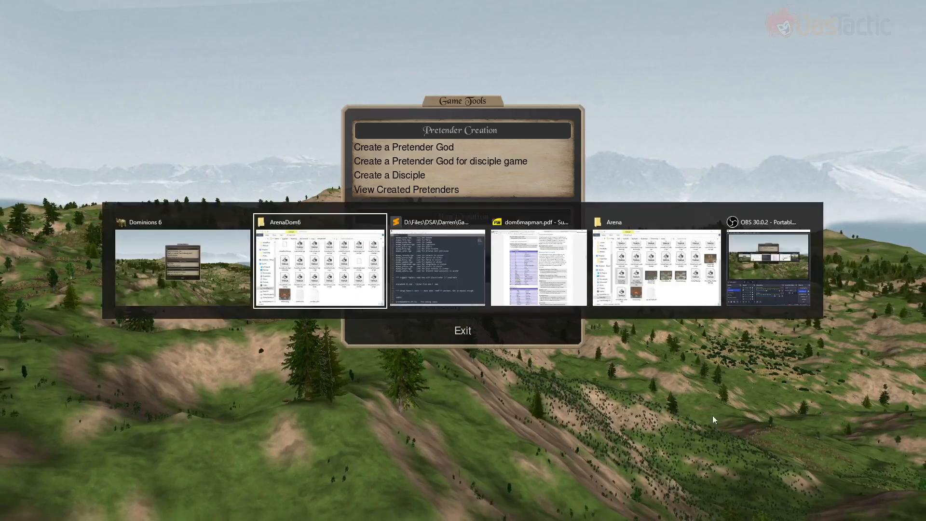
pyautogui.click(798, 513)
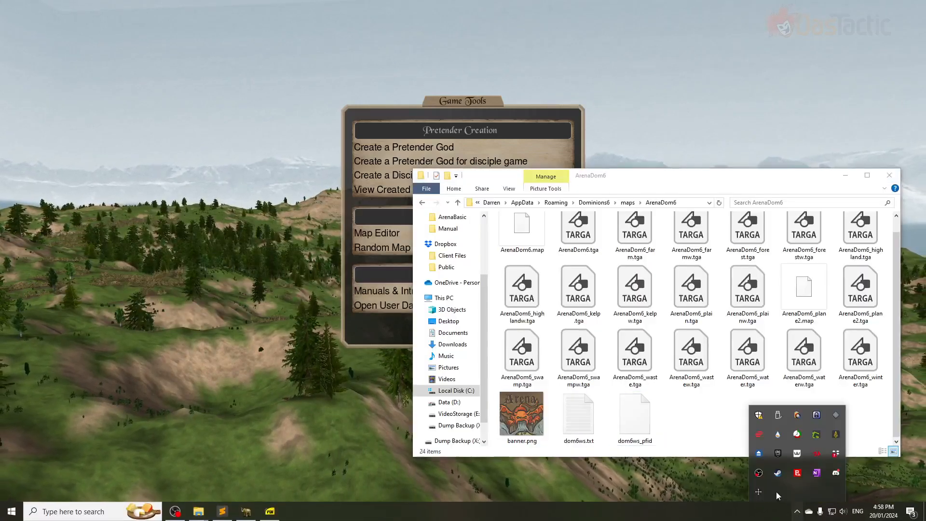
pyautogui.click(777, 474)
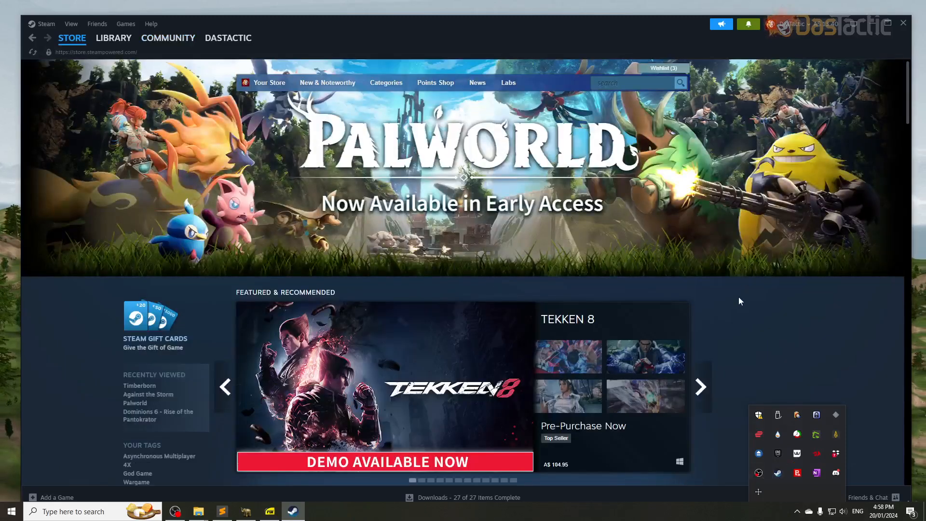
# Open the Workshop files posted by the own account for Dominions 6 in Steam.
pyautogui.click(739, 298)
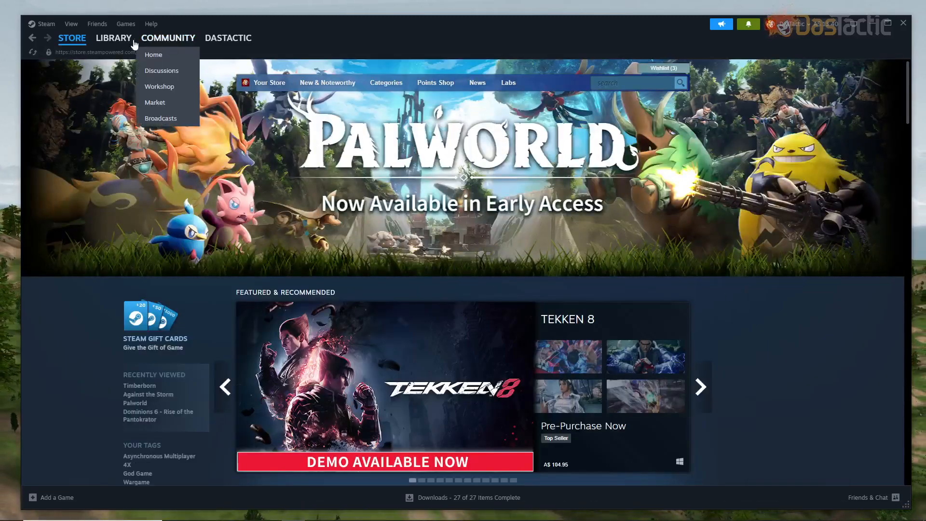
pyautogui.click(122, 40)
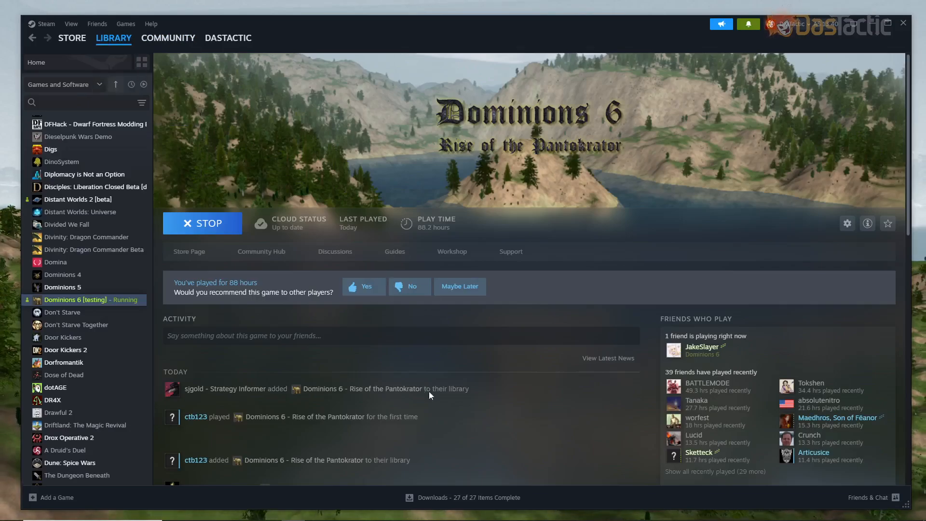
pyautogui.click(451, 252)
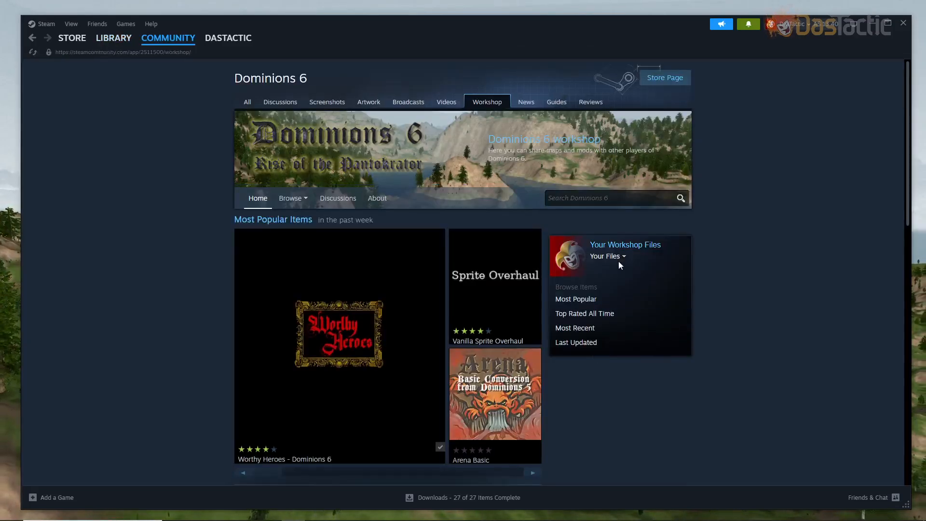
pyautogui.click(613, 258)
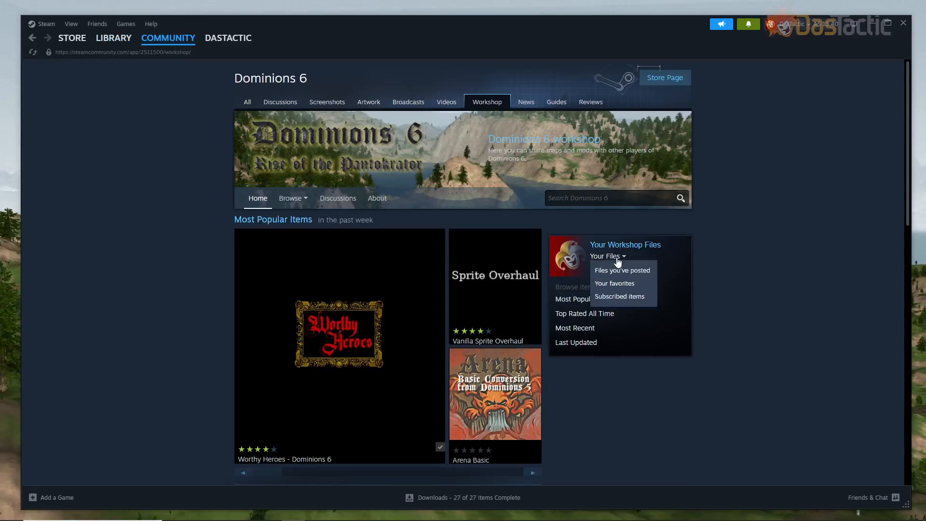
pyautogui.click(621, 271)
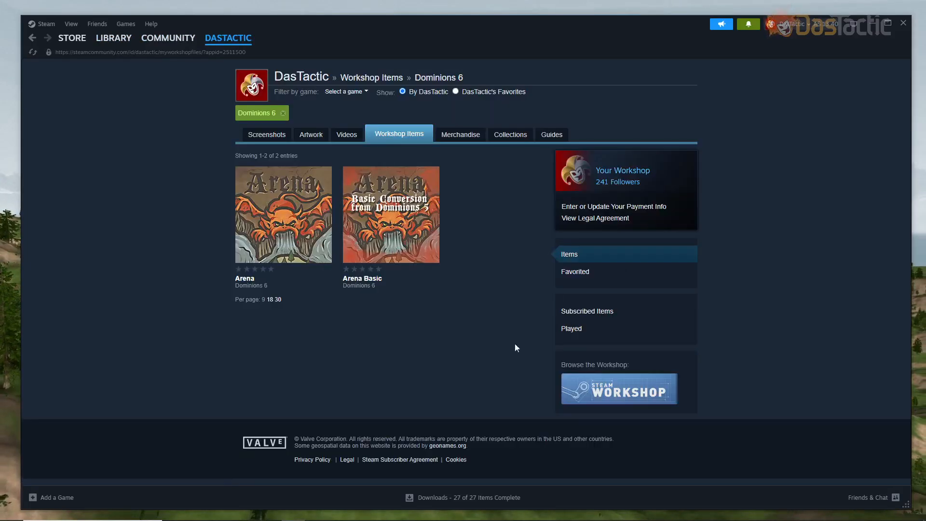
# Open the Arena item's title and description for editing, copy the description text, and save the form.
pyautogui.click(283, 232)
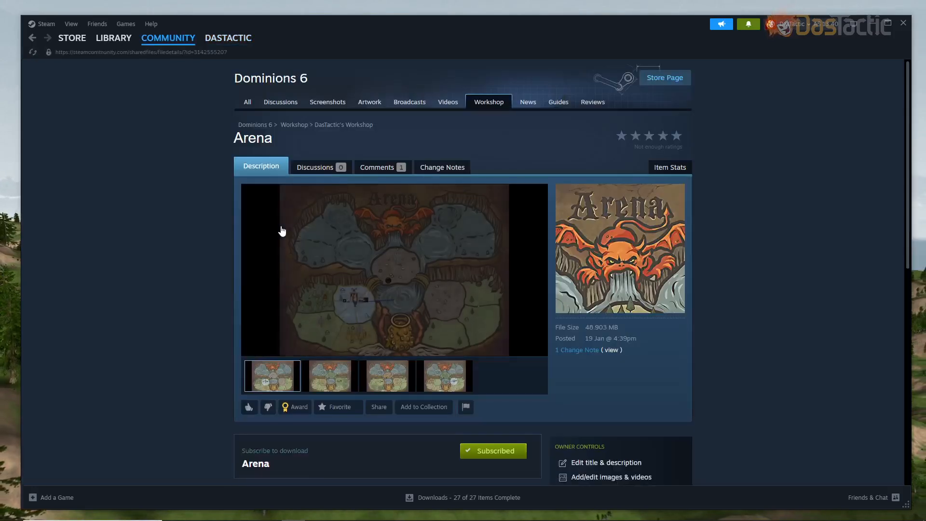
pyautogui.scroll(-4, 741, 350)
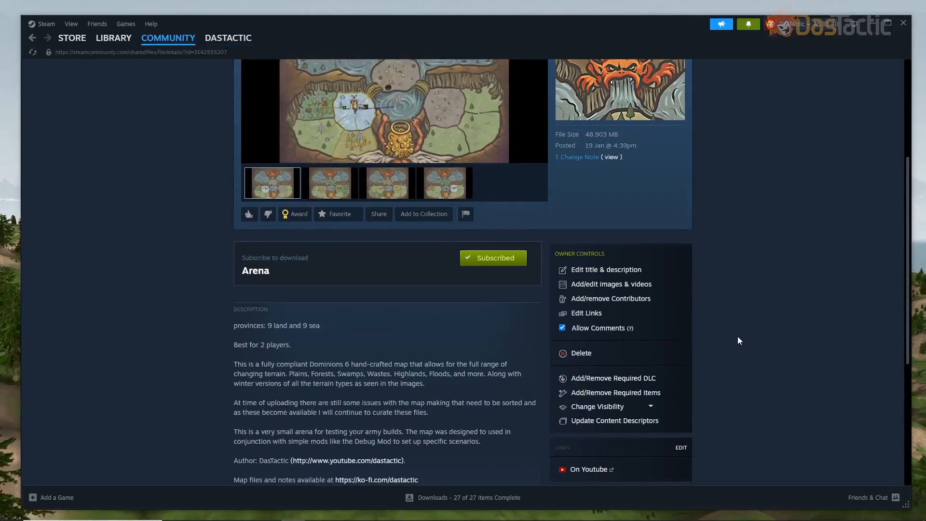
pyautogui.click(598, 271)
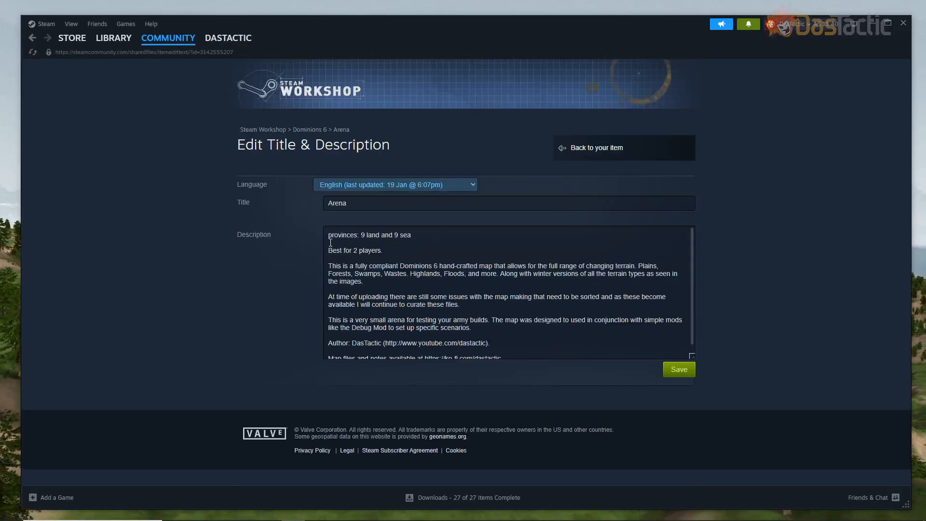
pyautogui.moveTo(327, 237); pyautogui.dragTo(549, 368)
pyautogui.hotkey('ctrl', 'c')
pyautogui.click(355, 269)
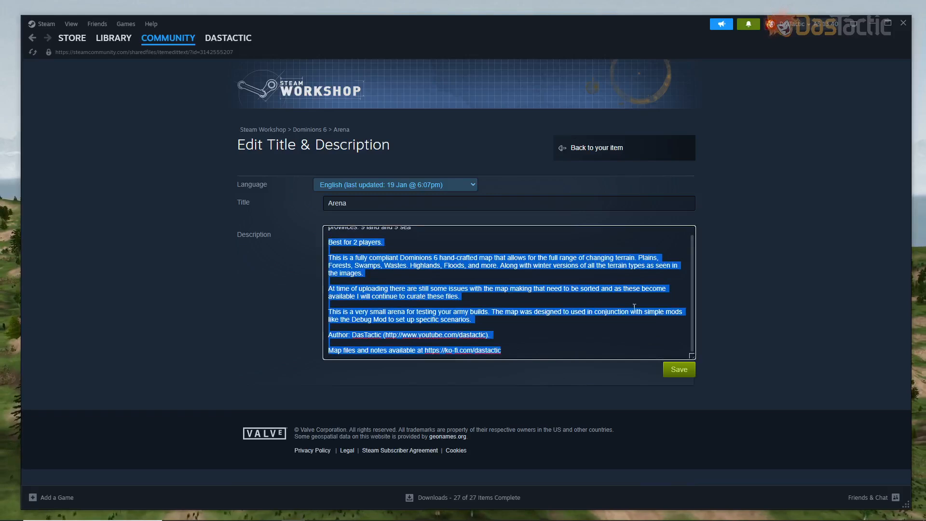
pyautogui.click(678, 370)
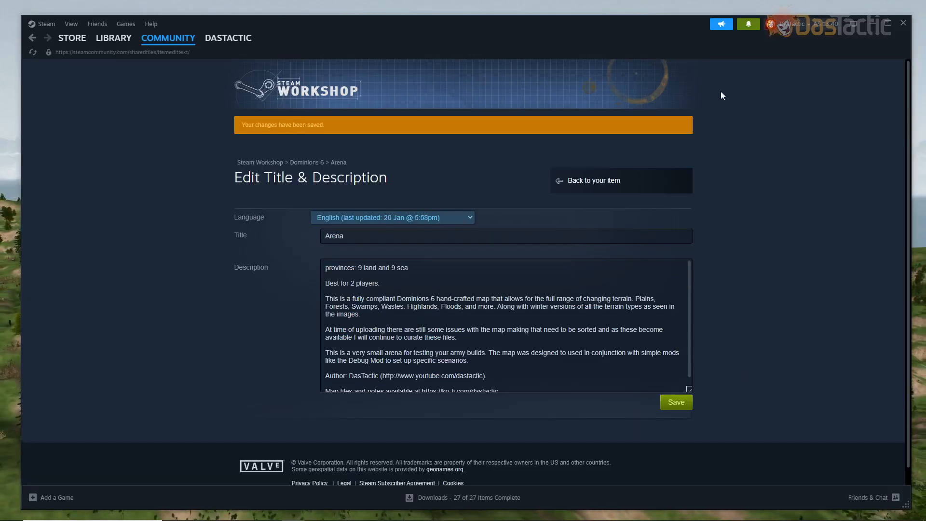
# Go back to the Dominions 6 Workshop home page, and switch to the Dominions 6 game.
pyautogui.click(32, 39)
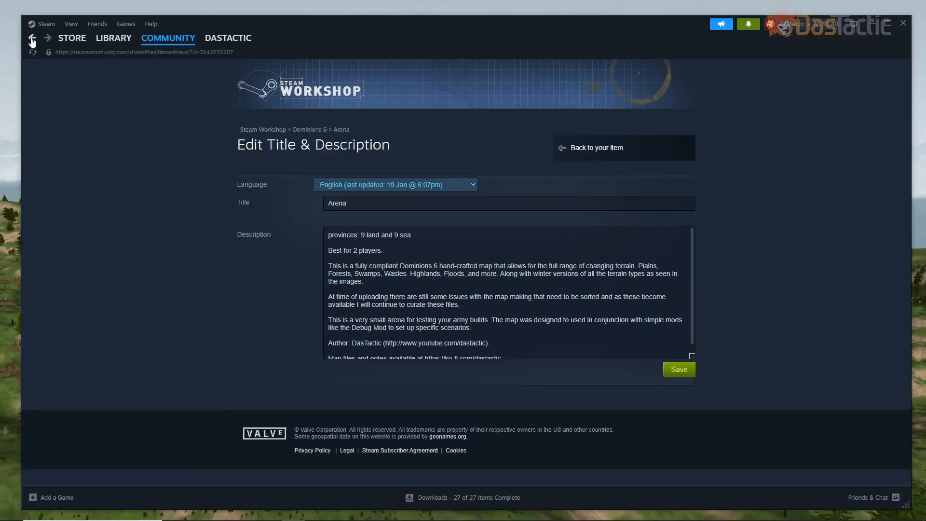
pyautogui.click(32, 38)
pyautogui.click(32, 38)
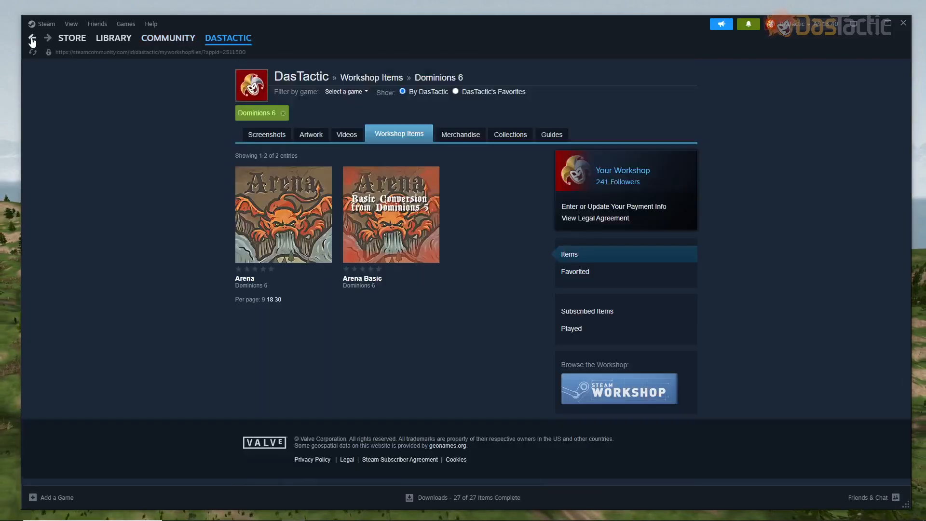
pyautogui.click(32, 39)
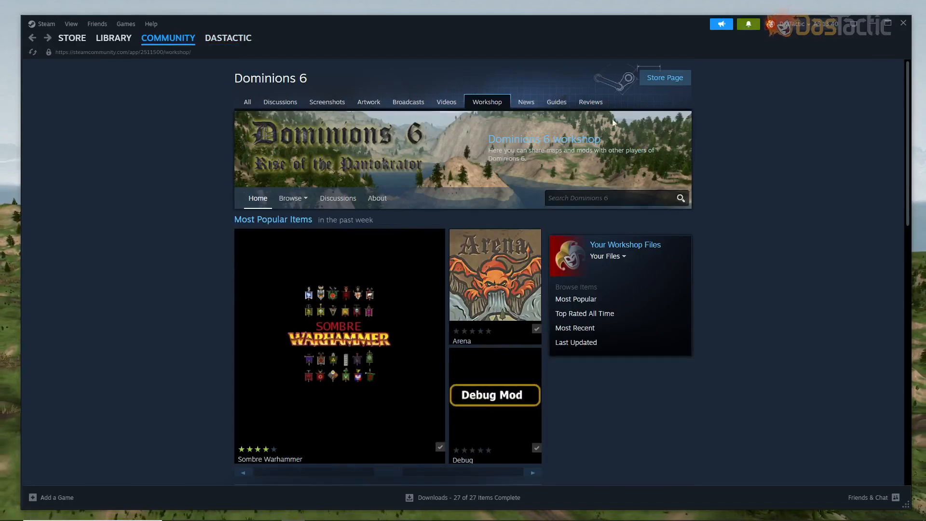
pyautogui.click(7, 281)
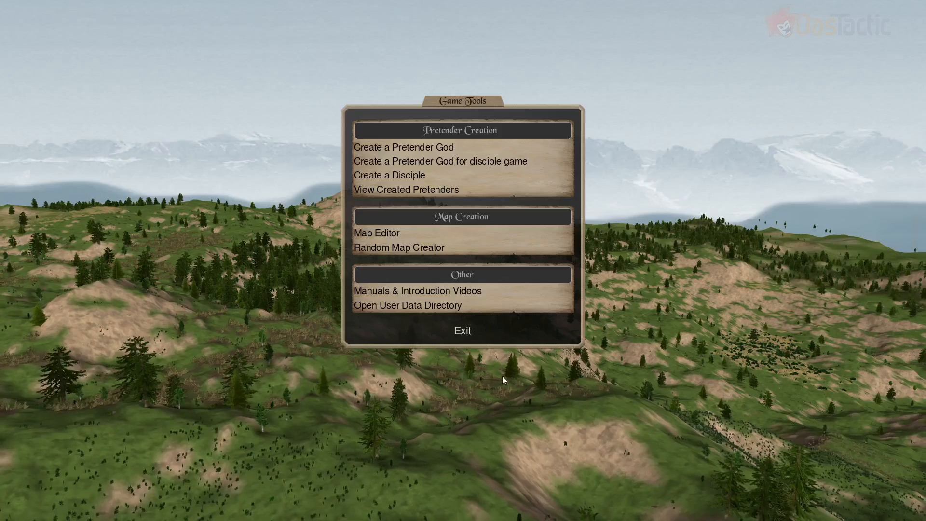
# Switch to the ArenaDom6 folder in File Explorer and create a text file named Notes.txt in it.
pyautogui.hotkey('alt', 'Tab')
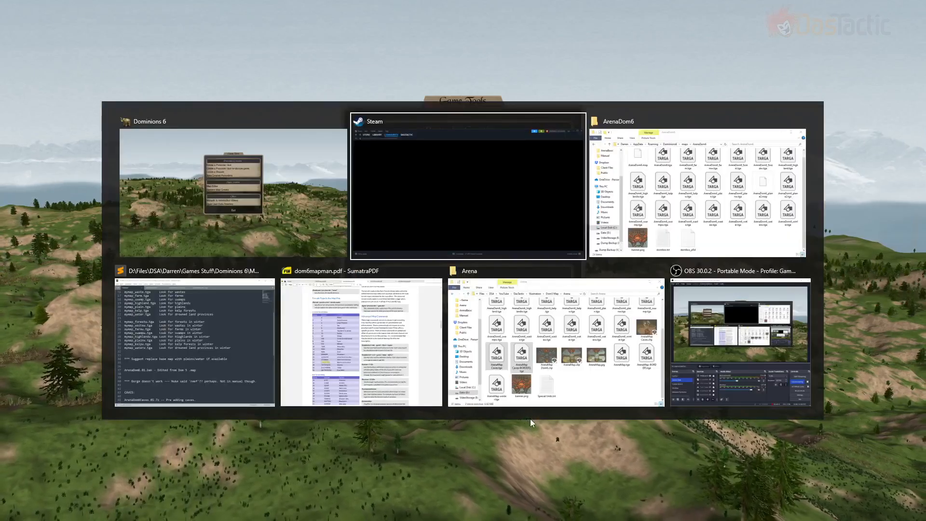
pyautogui.hotkey('alt', 'Tab')
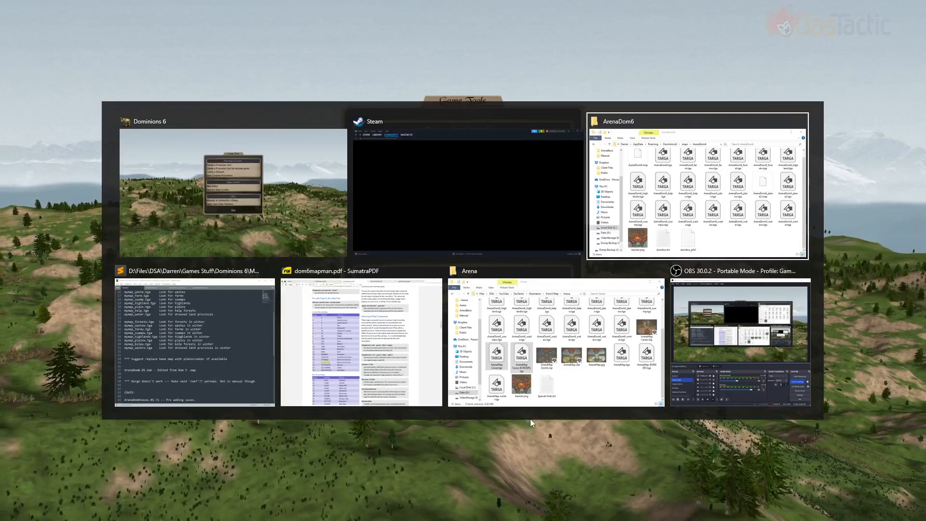
pyautogui.press('alt')
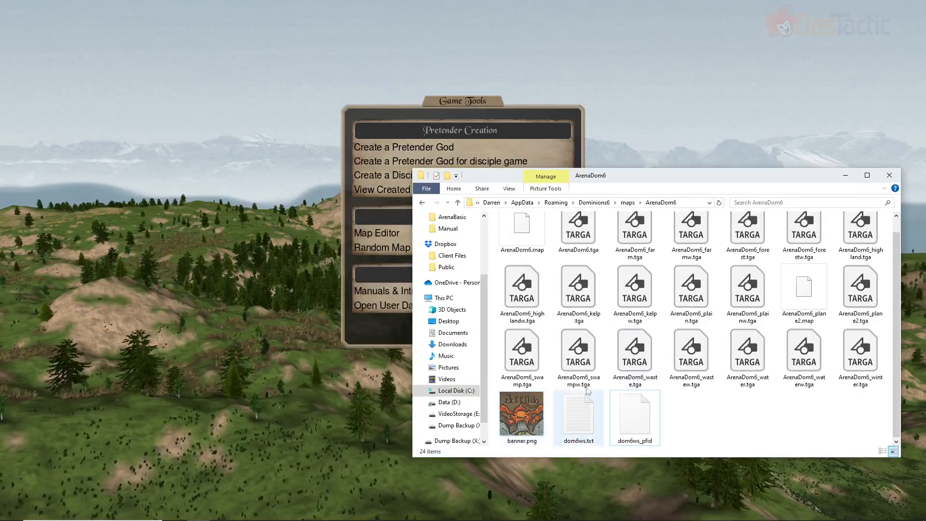
pyautogui.rightClick(696, 427)
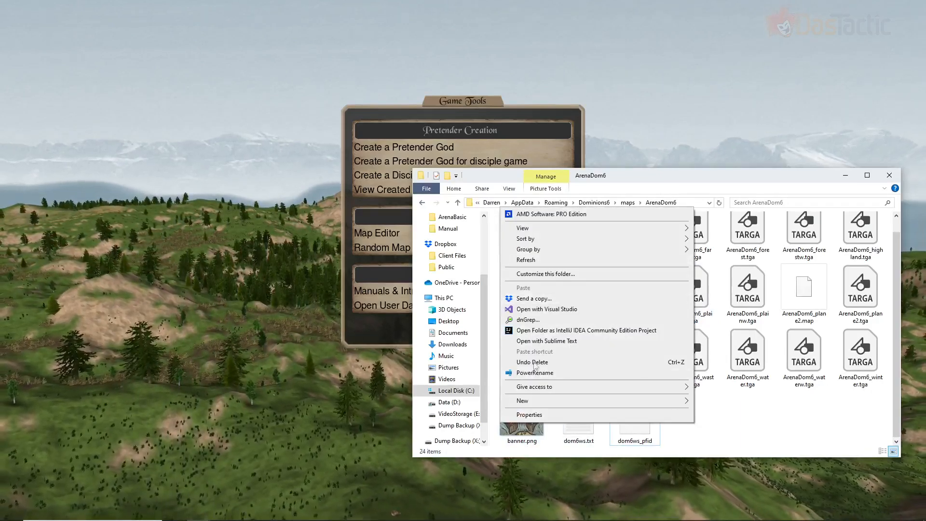
pyautogui.moveTo(538, 407)
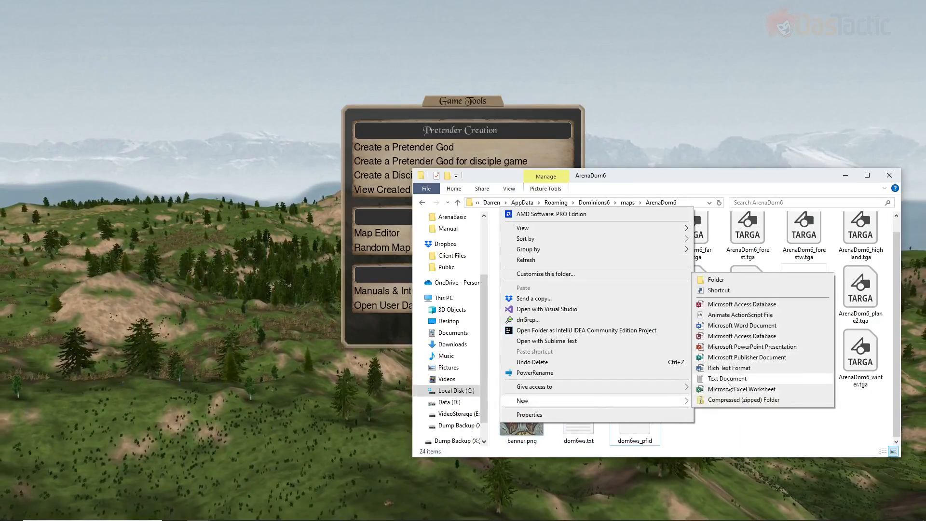
pyautogui.click(727, 381)
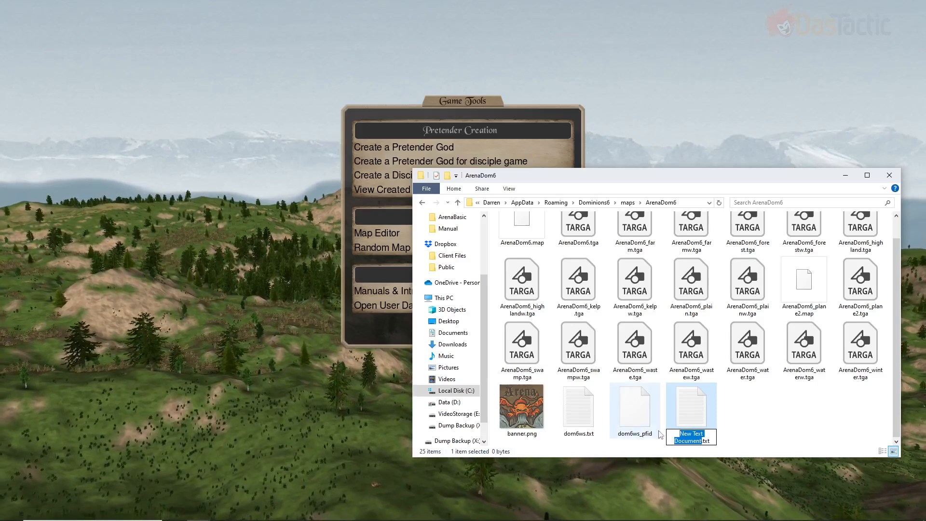
pyautogui.write('Notes')
pyautogui.press('Return')
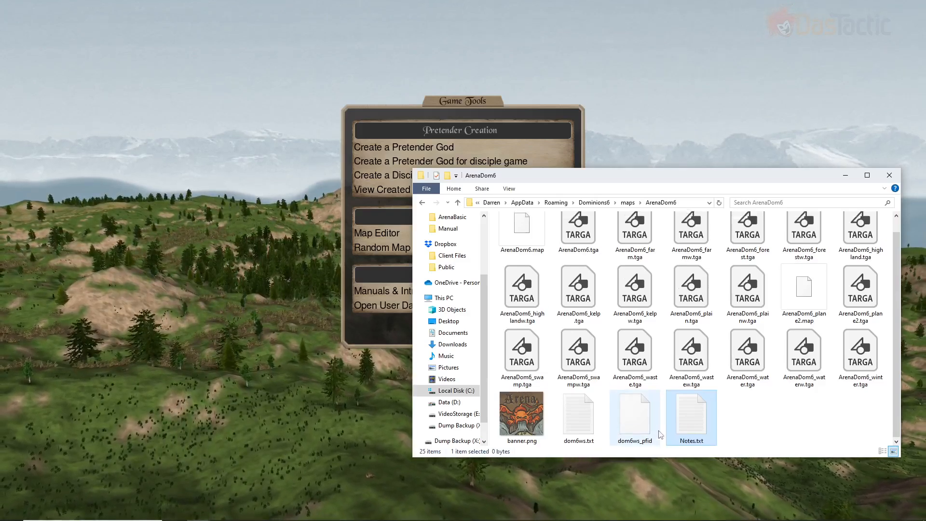
# Open Notes.txt in Sublime Text, add the heading "DESC from STEAM:" with the copied description below it, and save the file.
pyautogui.rightClick(695, 416)
pyautogui.click(598, 170)
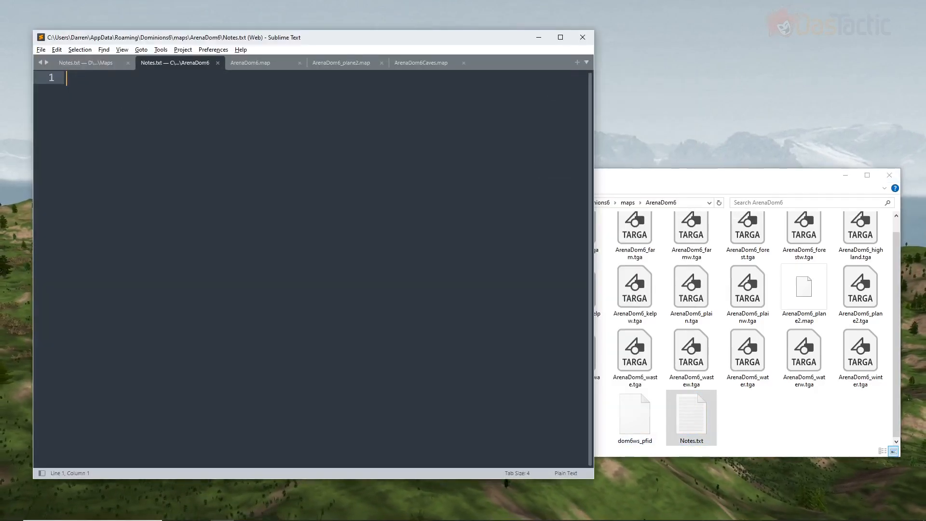
pyautogui.write('DESC')
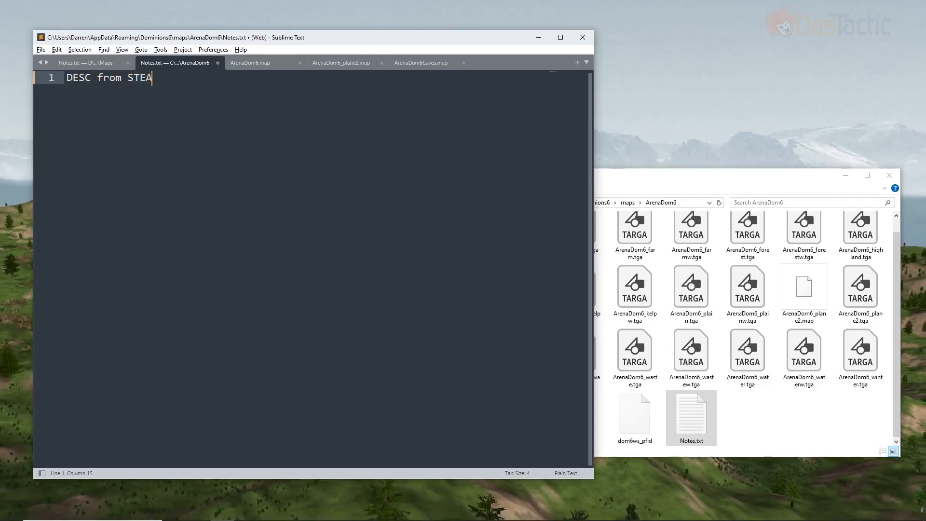
pyautogui.write('from STEAM')
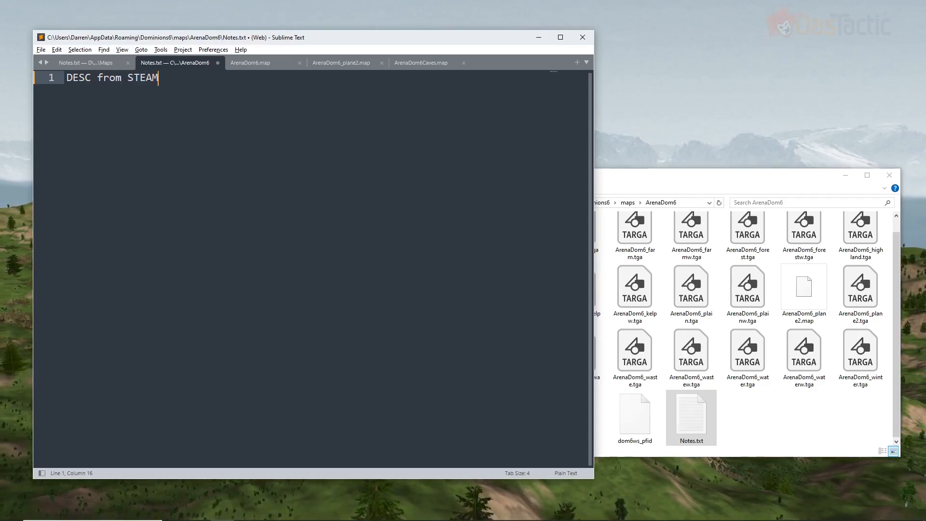
pyautogui.write(':')
pyautogui.press('Return')
pyautogui.press('Return')
pyautogui.hotkey('ctrl', 'v')
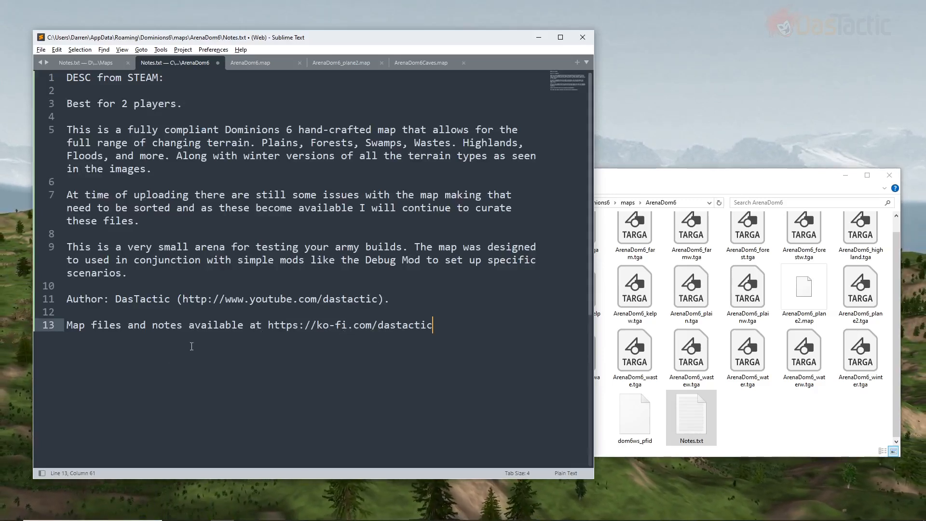
pyautogui.hotkey('ctrl', 's')
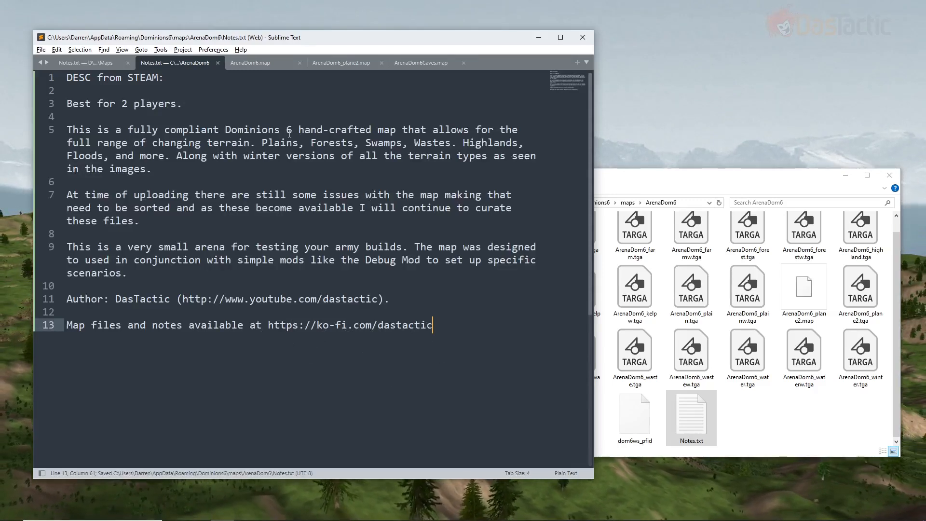
# Switch to Dominions 6 and choose ArenaDom6.map from the ArenaDom6 folder for the Workshop upload.
pyautogui.click(766, 429)
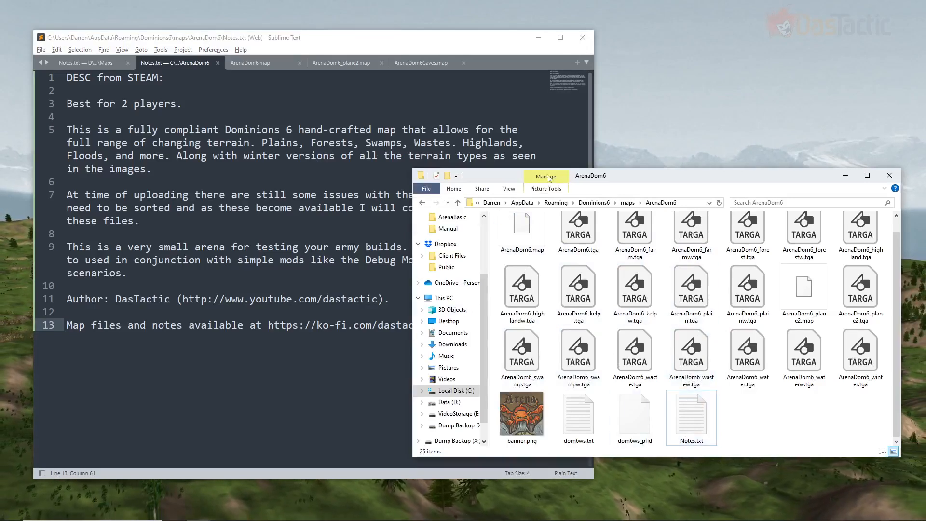
pyautogui.click(686, 121)
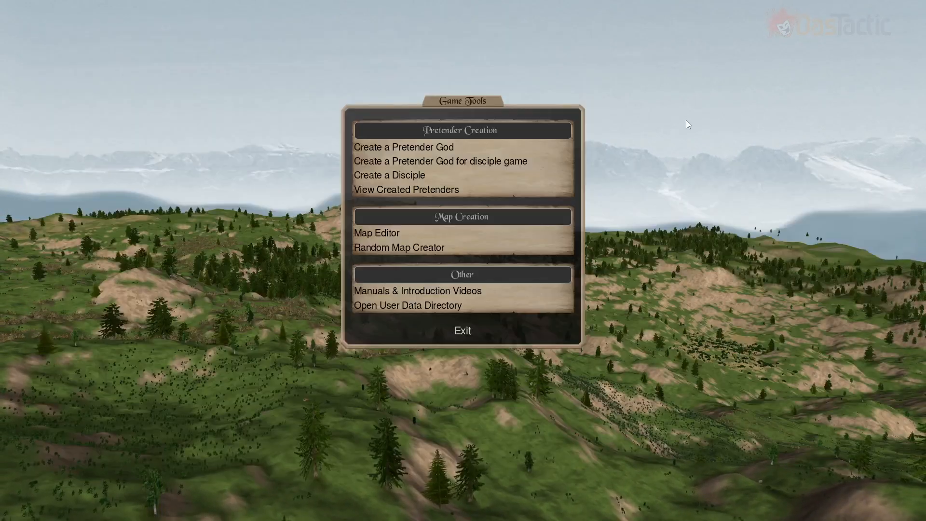
pyautogui.click(380, 233)
pyautogui.click(457, 227)
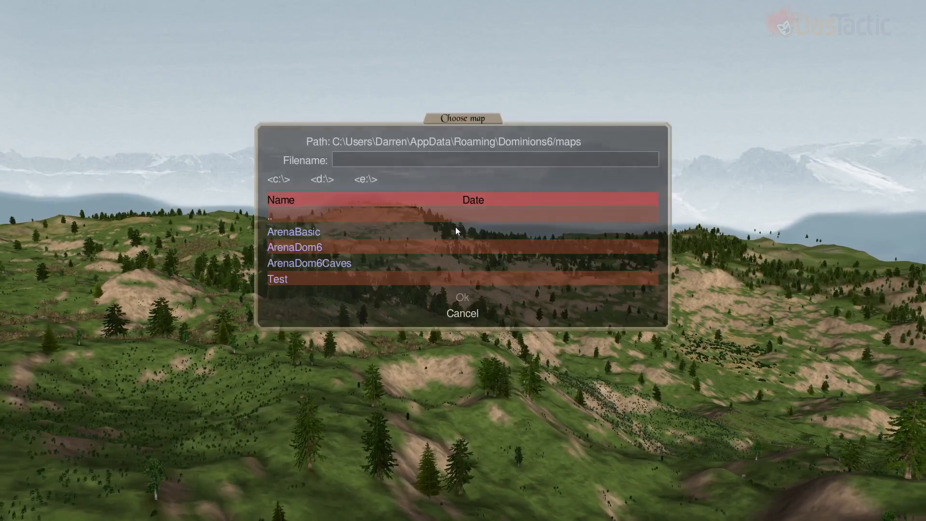
pyautogui.doubleClick(305, 248)
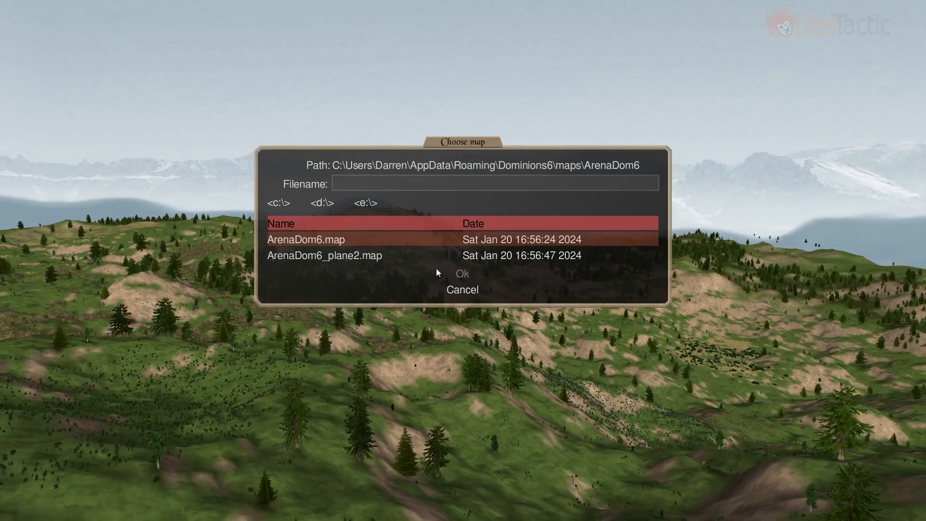
pyautogui.click(334, 239)
pyautogui.click(464, 275)
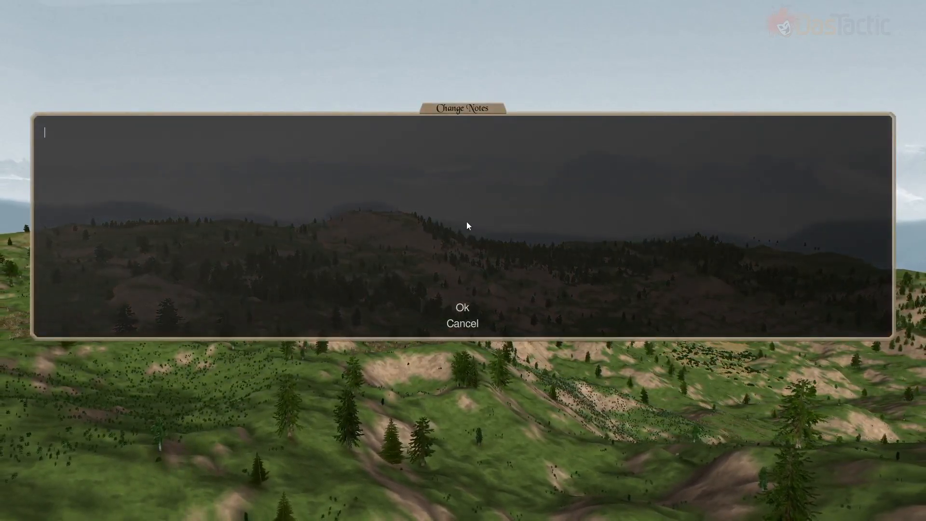
# Enter the change note "Cave layer added" and upload the map to the Workshop.
pyautogui.write('Cave la')
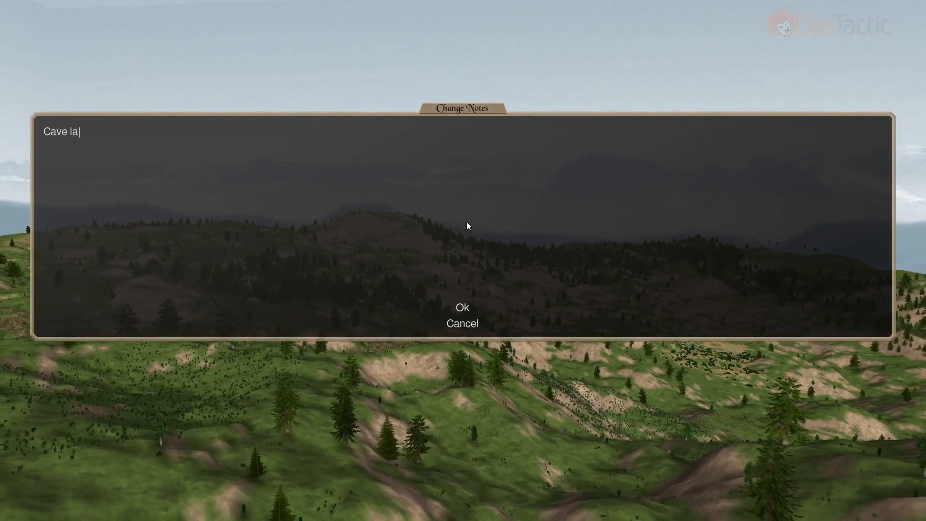
pyautogui.write('yer added')
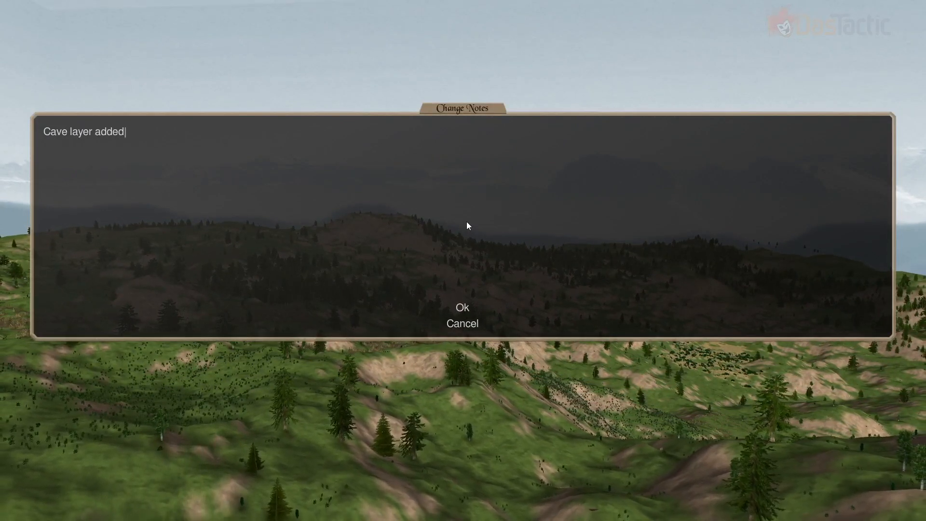
pyautogui.click(462, 308)
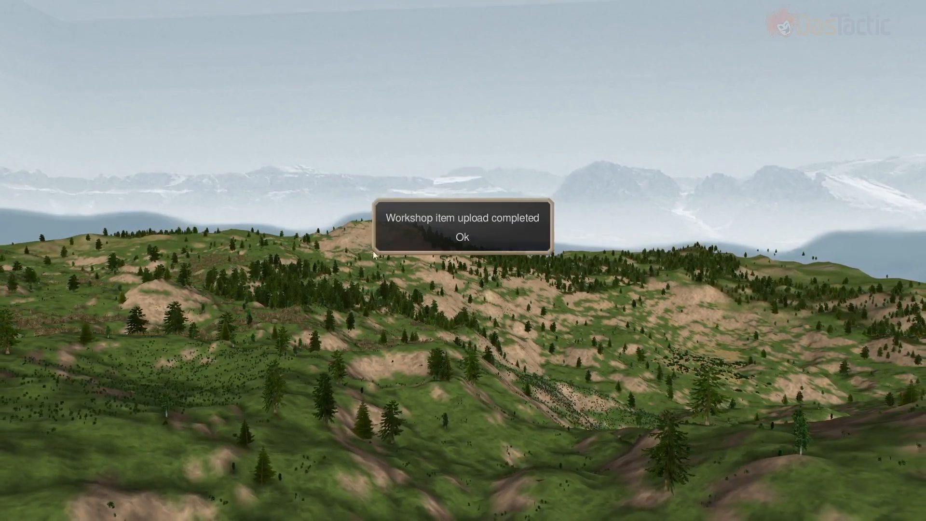
pyautogui.click(463, 238)
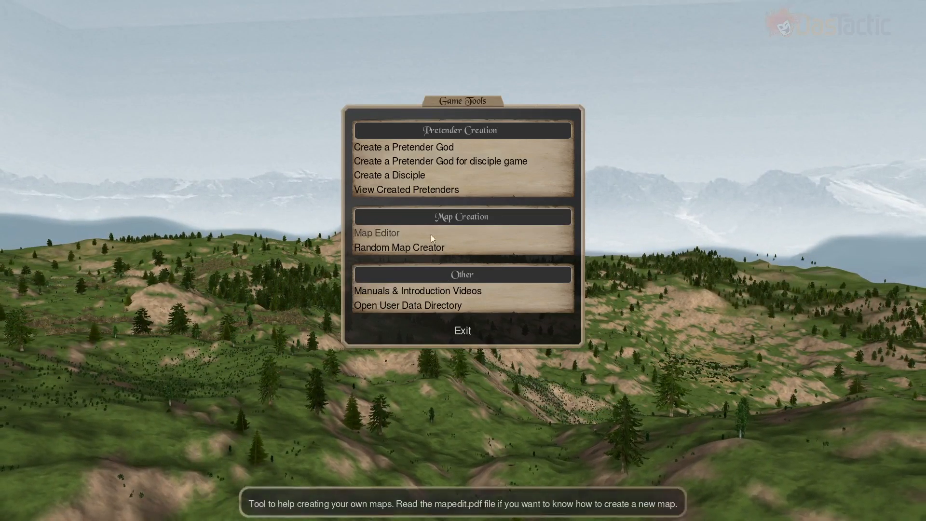
# Switch to Steam and open the Arena item from your own Dominions 6 Workshop files.
pyautogui.hotkey('alt', 'Tab')
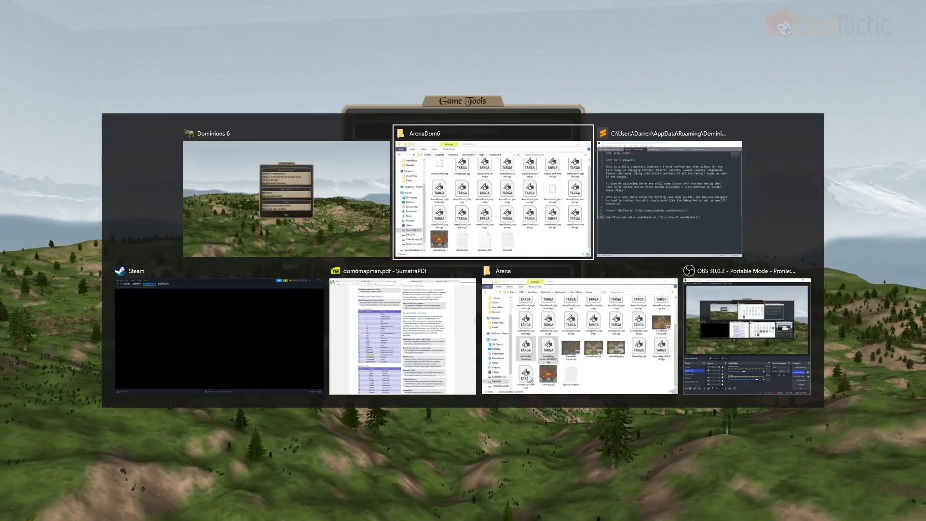
pyautogui.hotkey('alt', 'Tab')
pyautogui.hotkey('alt', 'Tab')
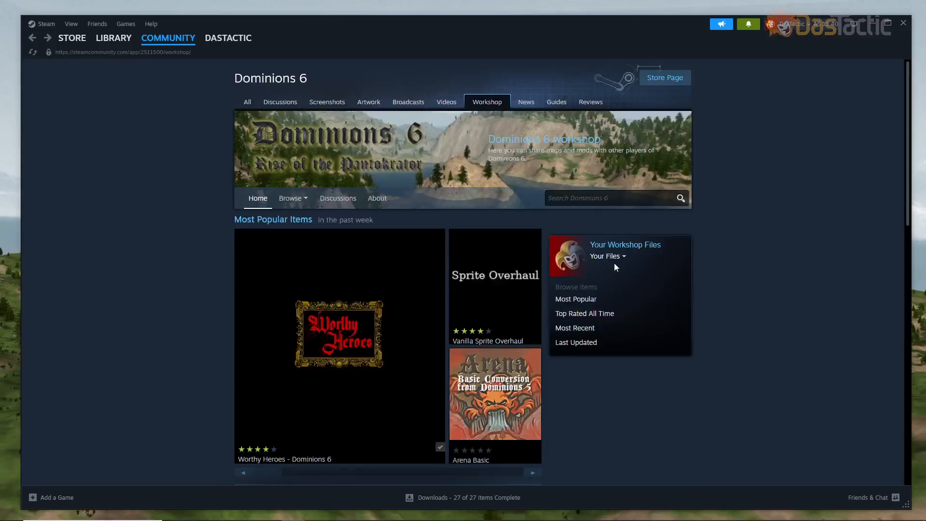
pyautogui.click(615, 263)
pyautogui.click(624, 271)
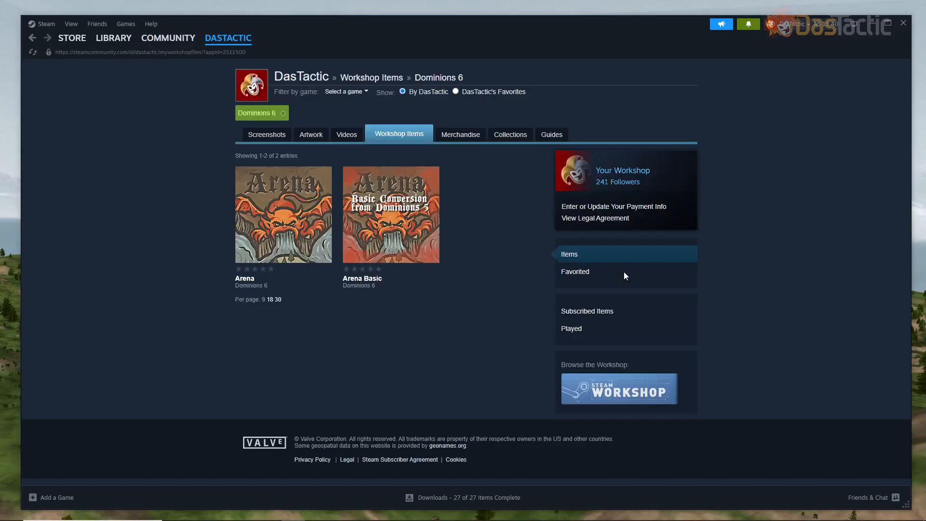
pyautogui.click(291, 219)
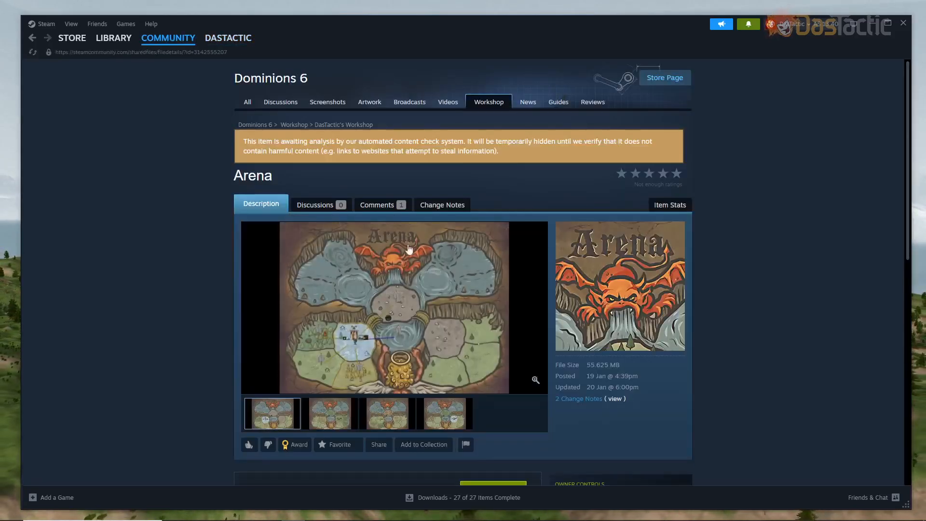
# Open the Arena item's title and description for editing and add the copied description, beginning "Best for 2 players.", below the provinces line.
pyautogui.scroll(-5, 779, 260)
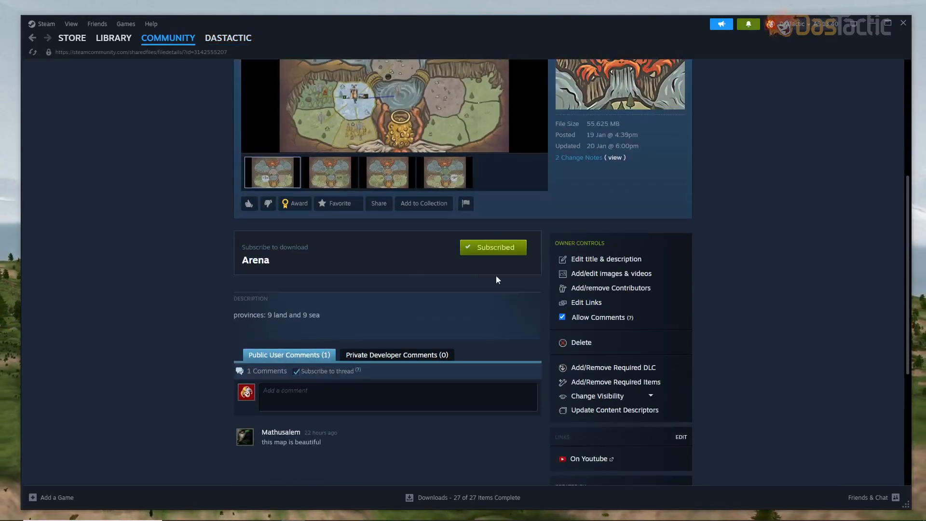
pyautogui.scroll(2, 758, 280)
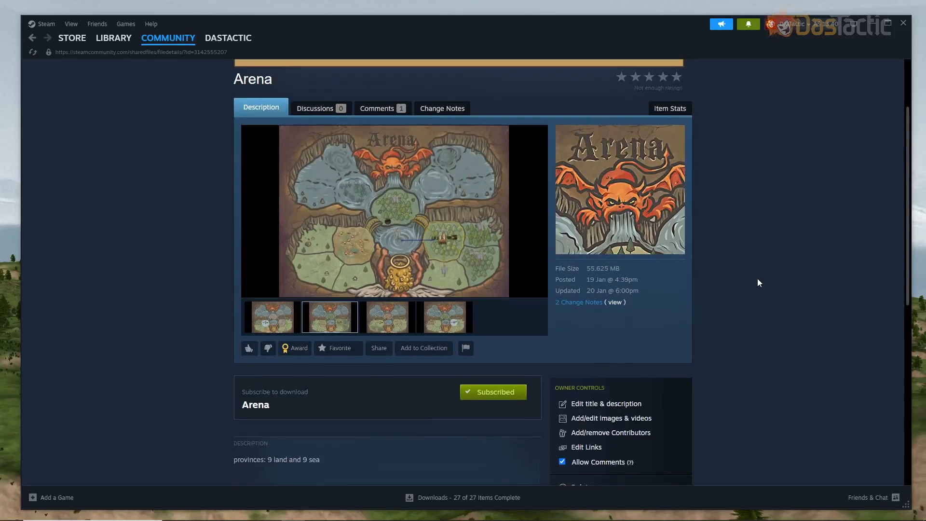
pyautogui.scroll(-1, 757, 282)
pyautogui.click(620, 305)
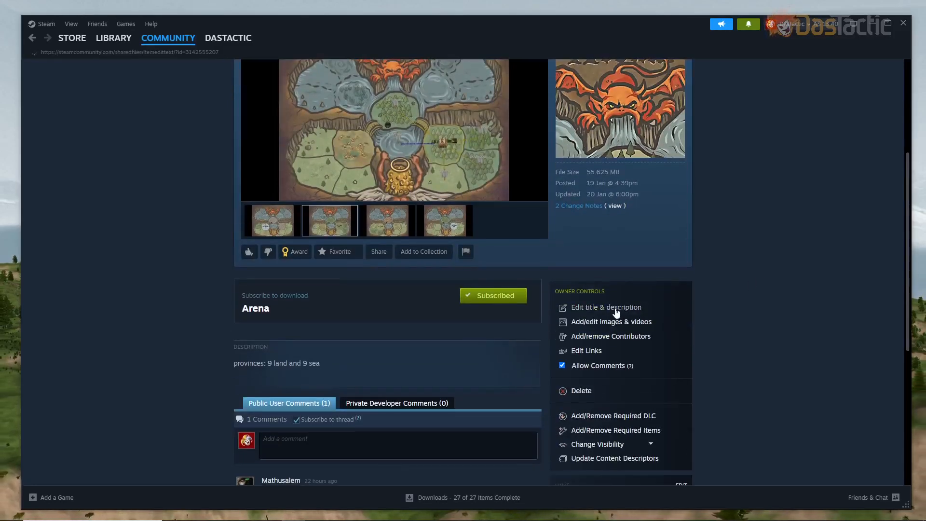
pyautogui.click(385, 269)
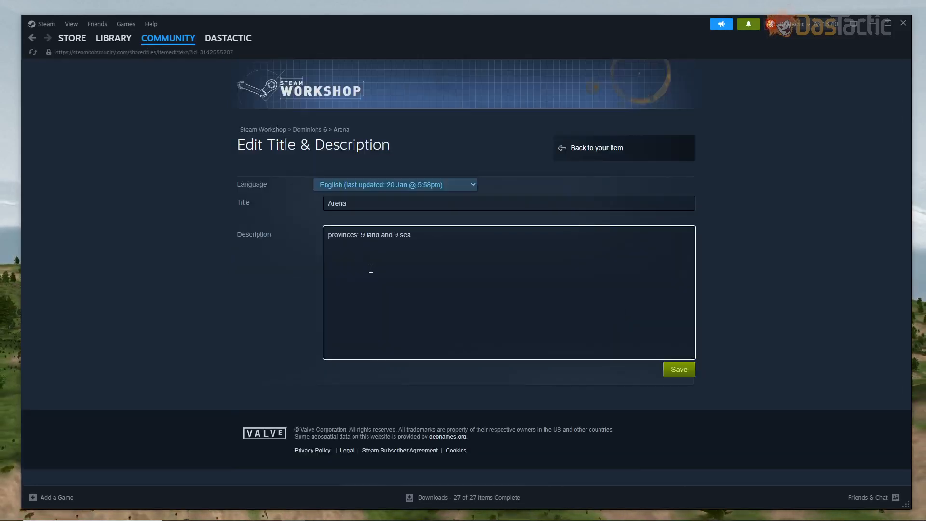
pyautogui.write('Best for 2 players.  This is a fully compliant Dominions 6 hand-crafted map that allows for the full range of changing terrain. Plains, Forests, Swamps, Wastes. Highlands, Floods, and more. Along with winter versions of all the terrain types as seen in the images.  At time of uploading there are still some issues with the map making that need to be sorted and as these become available I will continue to curate these files.  This is a very small arena for testing your army builds. The map was designed to used in conjunction with simple mods like the Debug Mod to set up specific scenarios.  Author: DasTactic (http://www.youtube.com/dastactic).  Map files and notes available at https://ko-fi.com/dastactic')
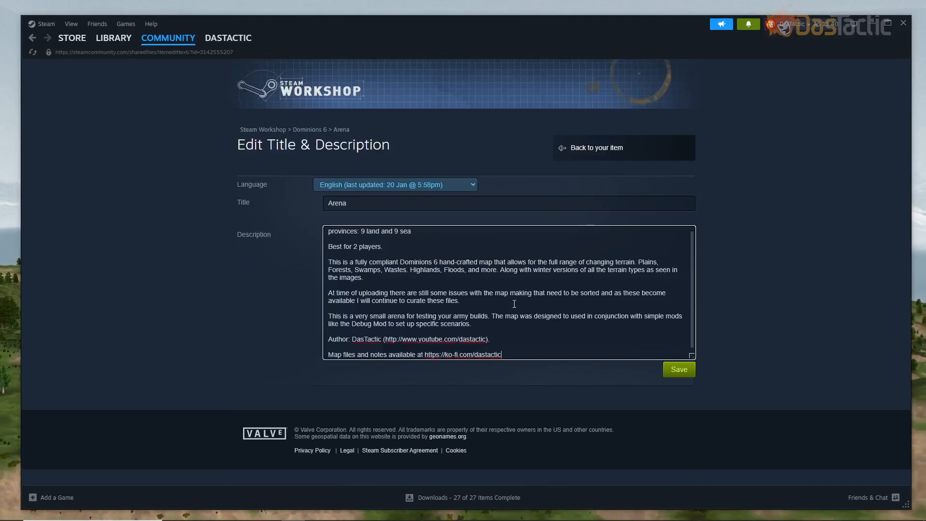
# Add the paragraph "Cave layer added as well." after the terrain paragraph, save the description, and return to the item page to review it.
pyautogui.scroll(1, 464, 312)
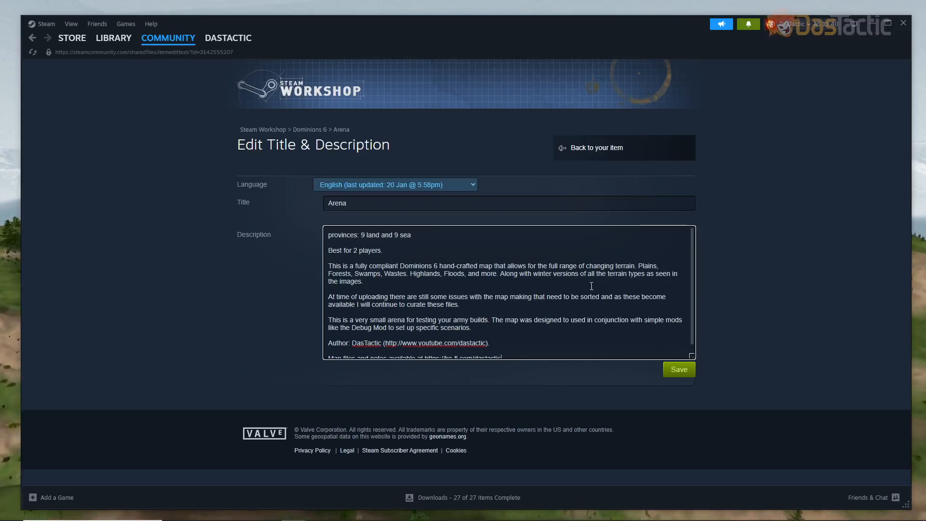
pyautogui.click(384, 285)
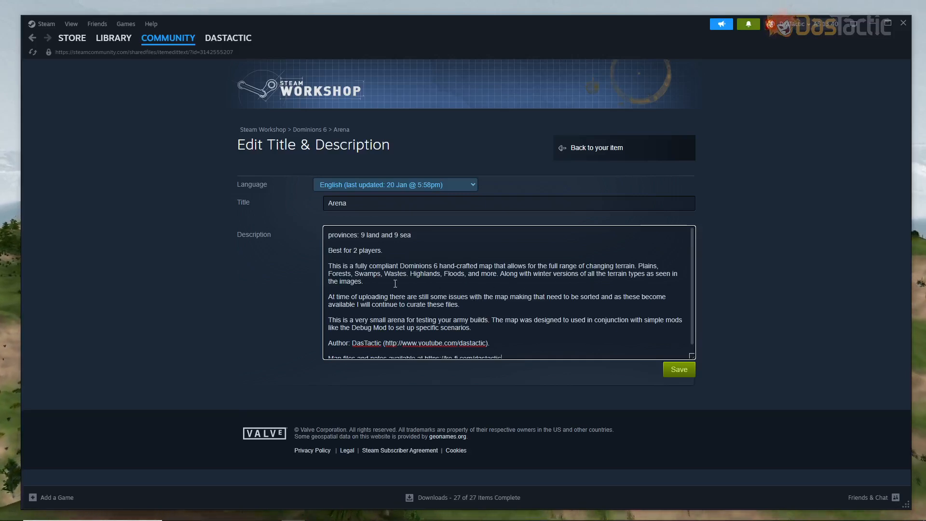
pyautogui.press('Return')
pyautogui.press('Return')
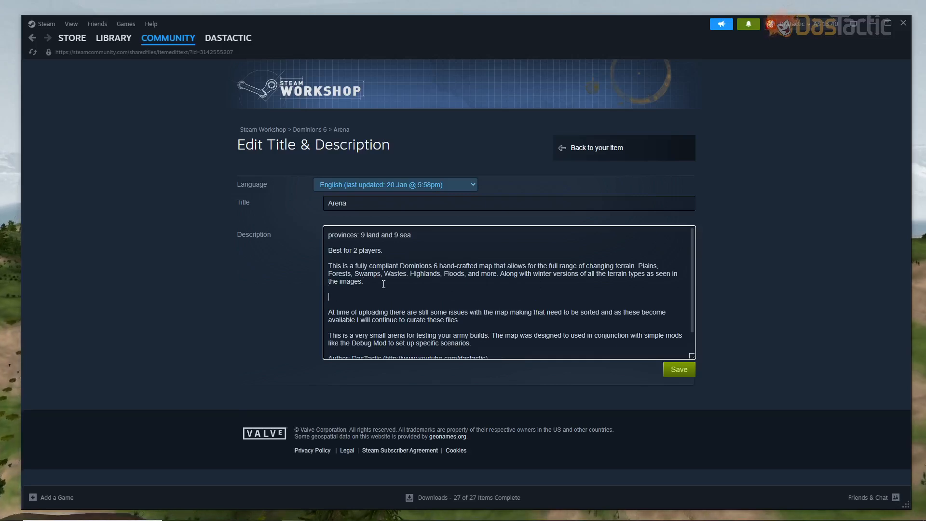
pyautogui.write('Cave l')
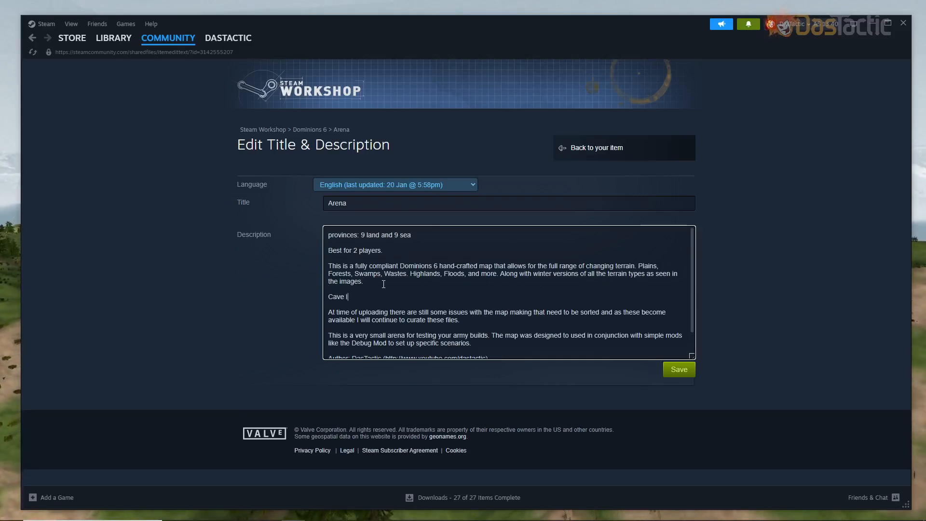
pyautogui.write('ayer added as we')
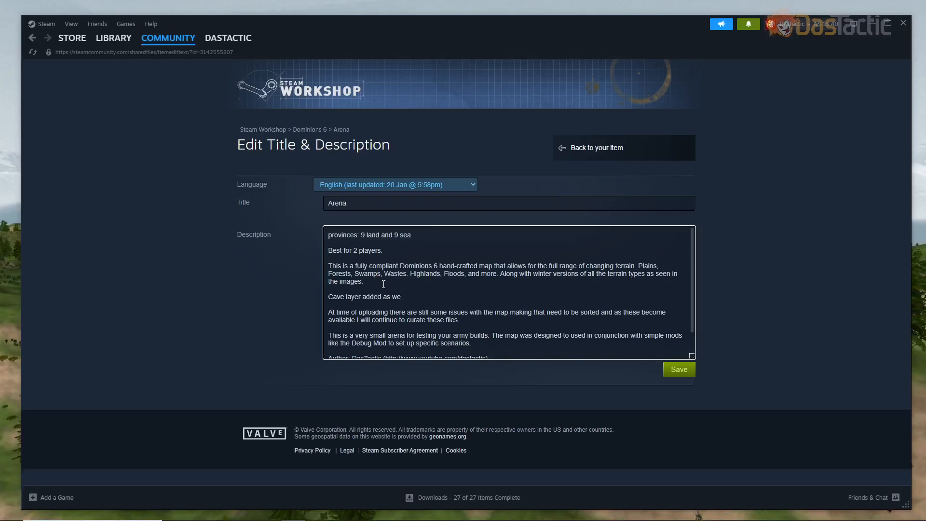
pyautogui.write('ll.')
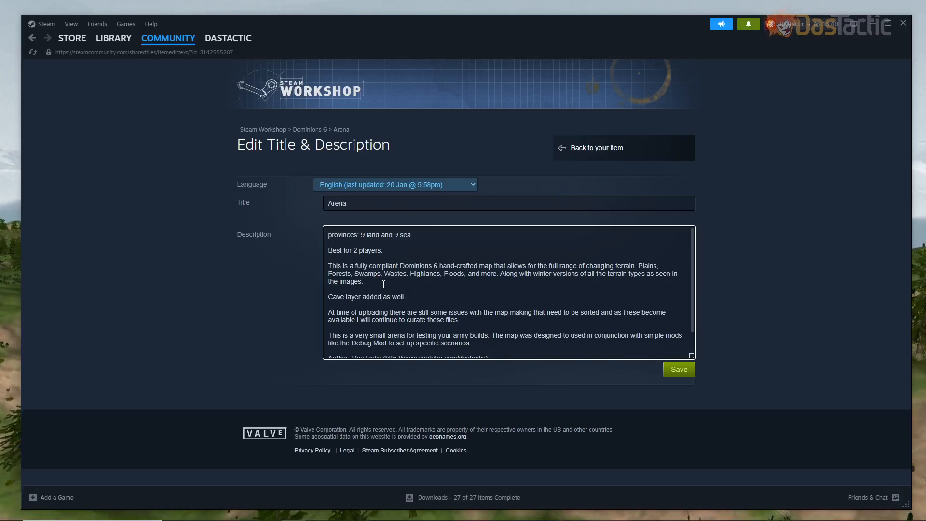
pyautogui.click(677, 373)
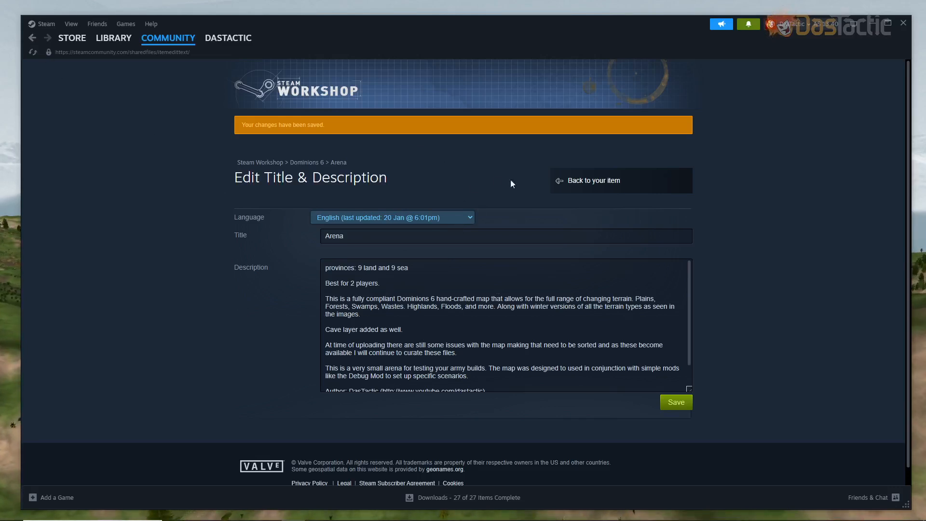
pyautogui.click(572, 187)
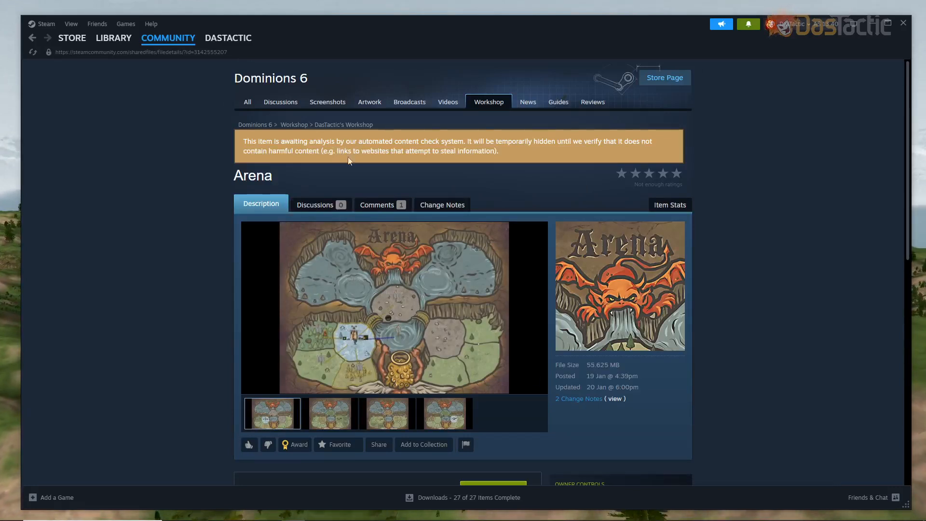
pyautogui.scroll(-3, 780, 322)
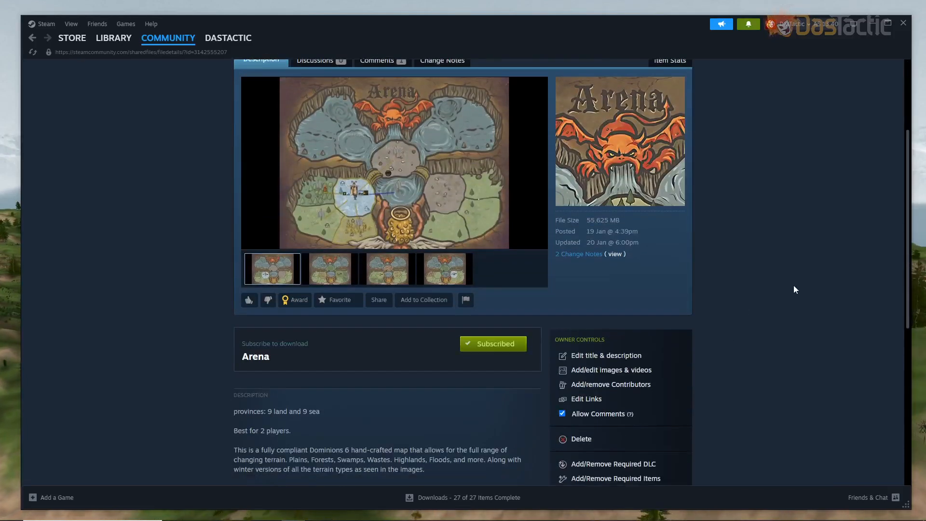
# Exit Dominions 6, minimise Steam and Sublime Text, and relaunch the game from the desktop.
pyautogui.click(12, 252)
pyautogui.click(462, 333)
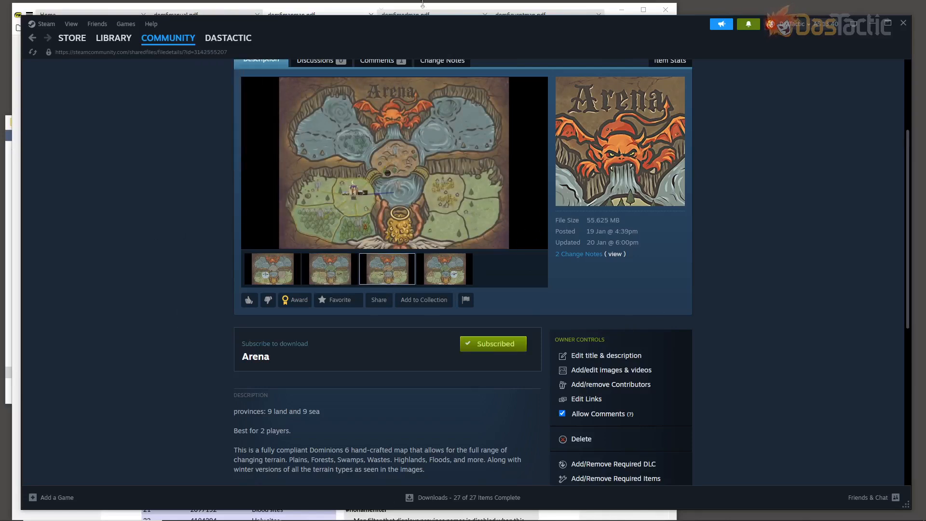
pyautogui.click(872, 23)
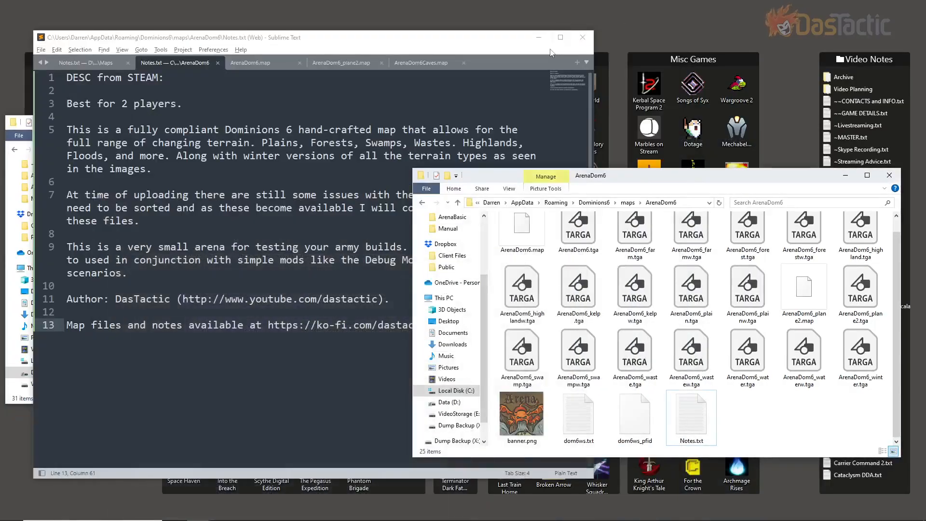
pyautogui.click(539, 37)
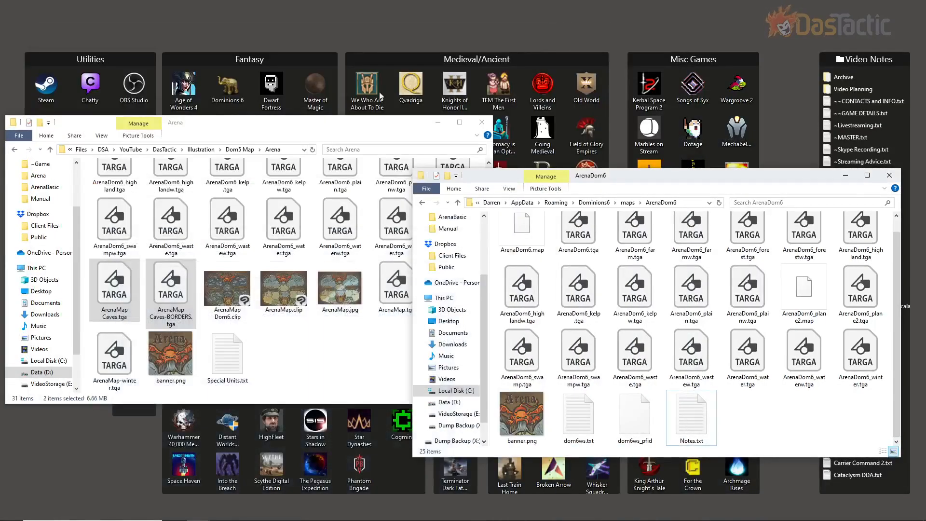
pyautogui.click(227, 88)
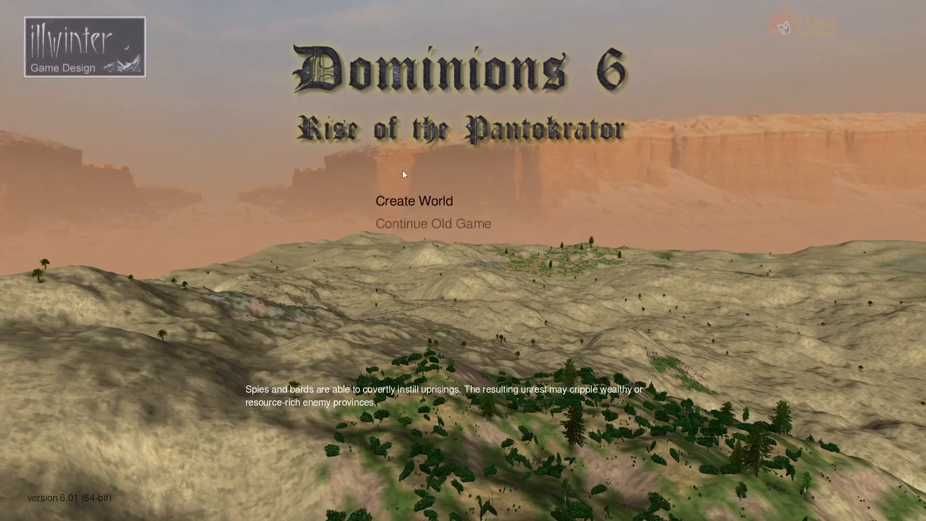
# Create a new world using the third Arena entry, ArenaDom6.map, as the loaded map.
pyautogui.click(412, 201)
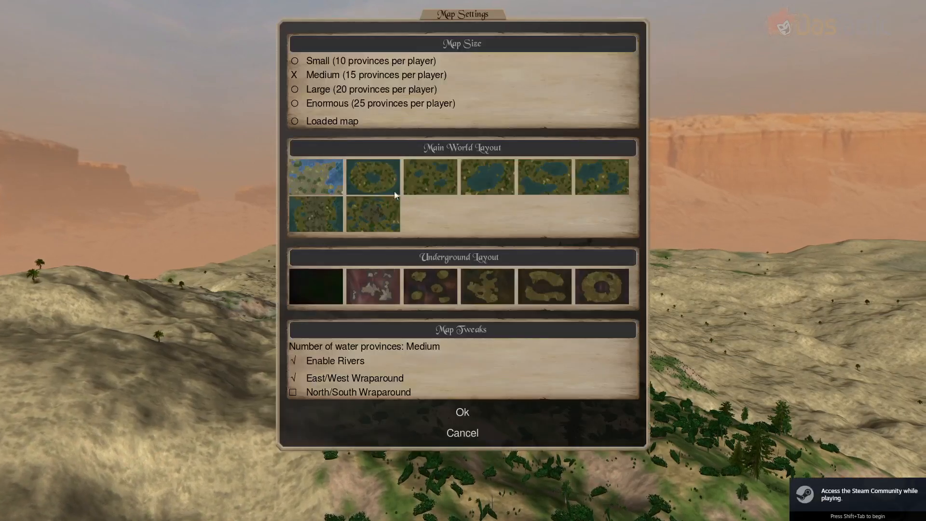
pyautogui.click(338, 122)
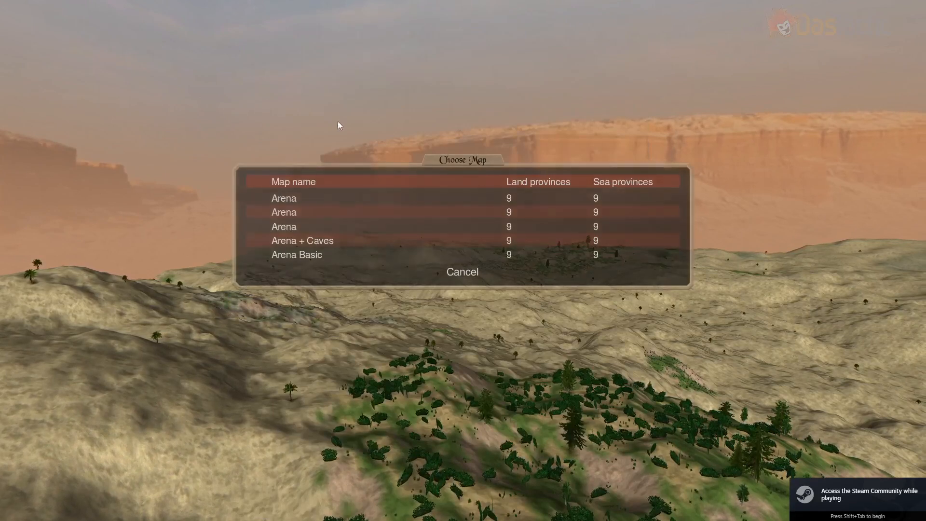
pyautogui.click(286, 227)
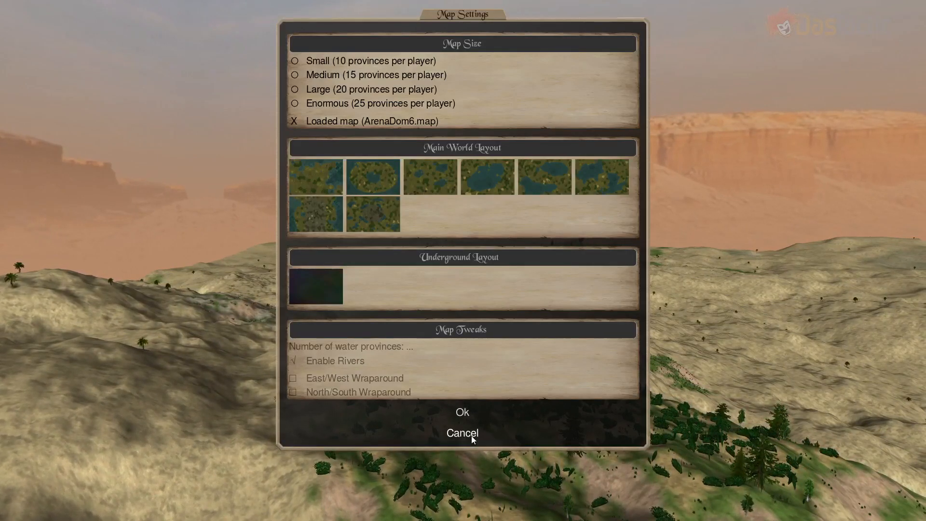
pyautogui.click(463, 413)
# Name the game Test and accept Middle Ages as the era.
pyautogui.write('Tes')
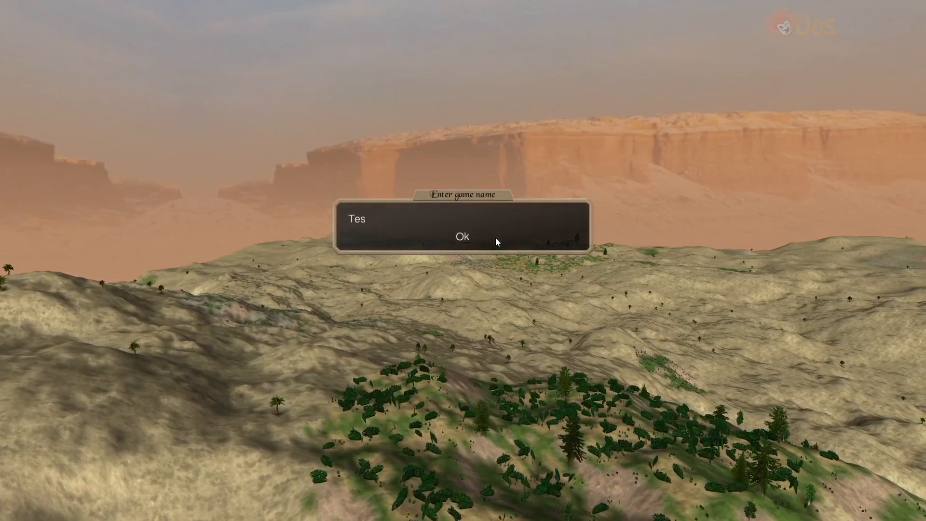
pyautogui.write('t')
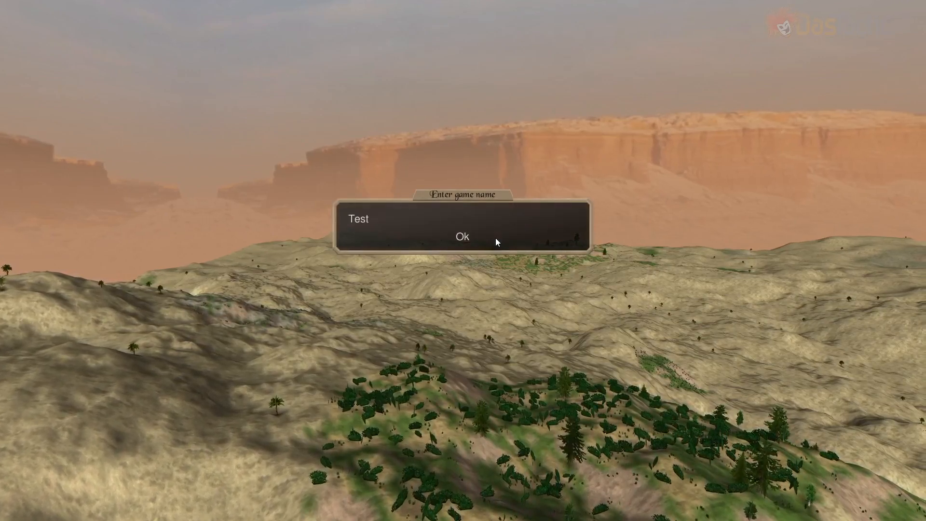
pyautogui.click(463, 238)
pyautogui.click(462, 233)
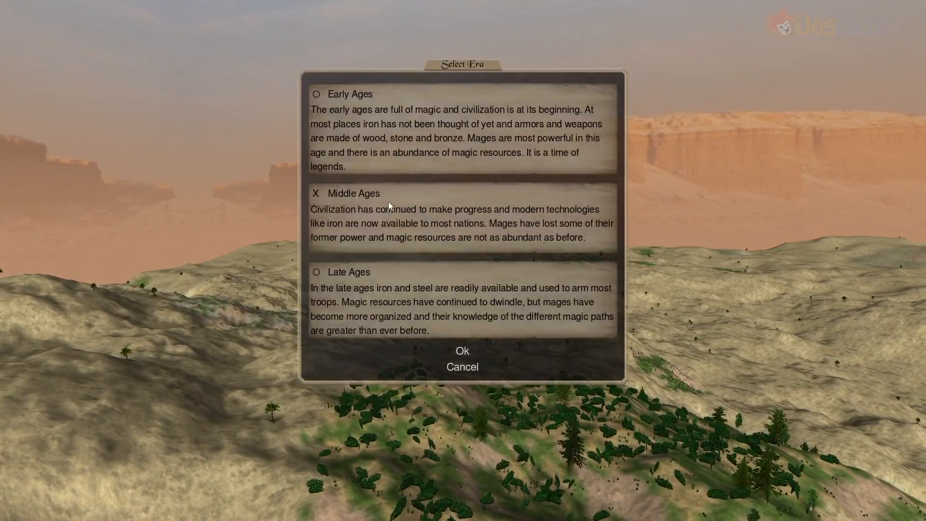
pyautogui.click(462, 352)
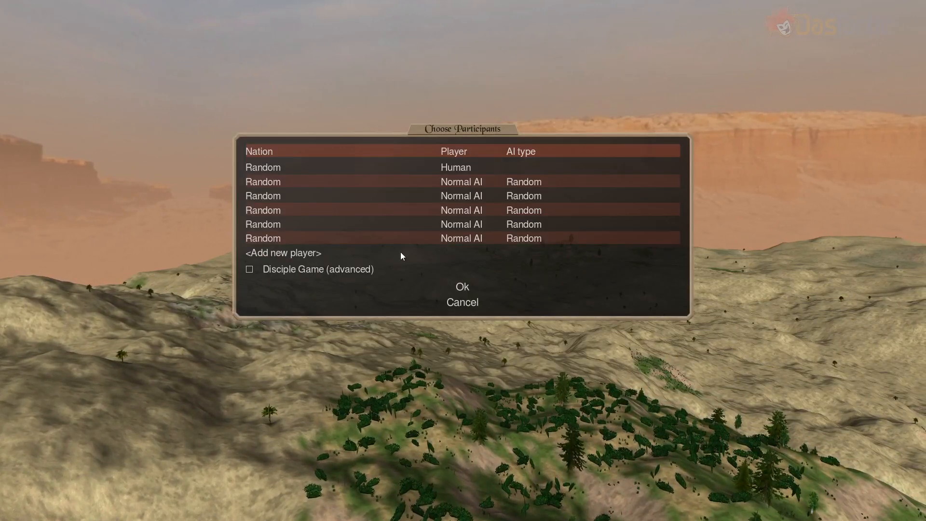
# Remove four AI players, assign Ermor, Ashen Empire to the human player, and accept the participants.
pyautogui.rightClick(471, 227)
pyautogui.rightClick(471, 227)
pyautogui.rightClick(471, 227)
pyautogui.rightClick(471, 227)
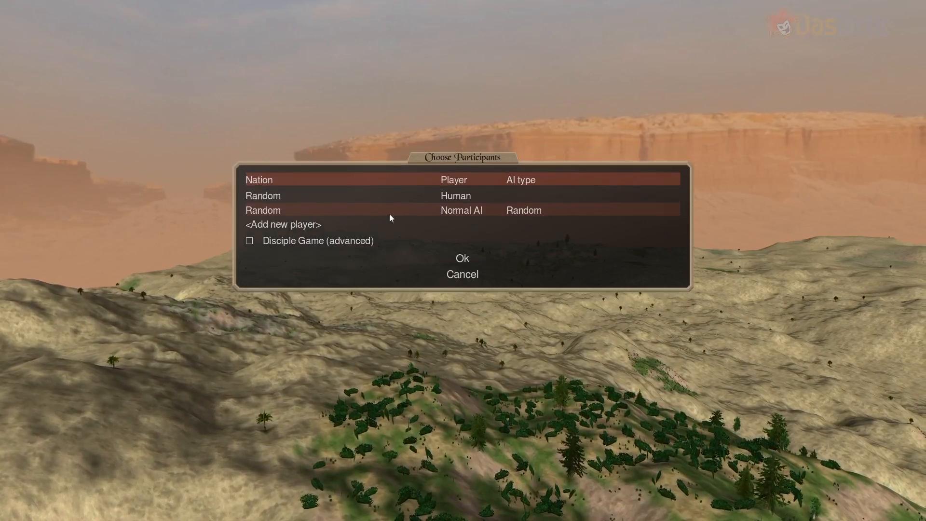
pyautogui.click(278, 196)
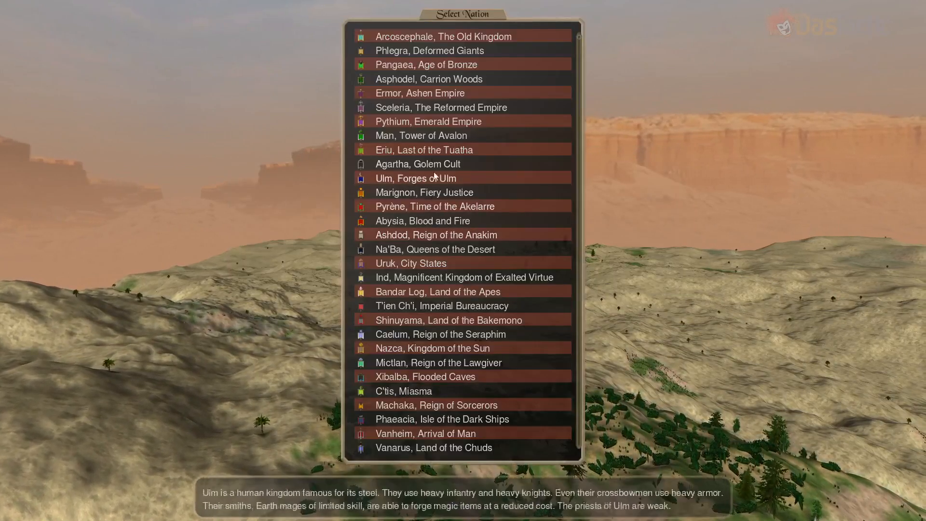
pyautogui.click(393, 94)
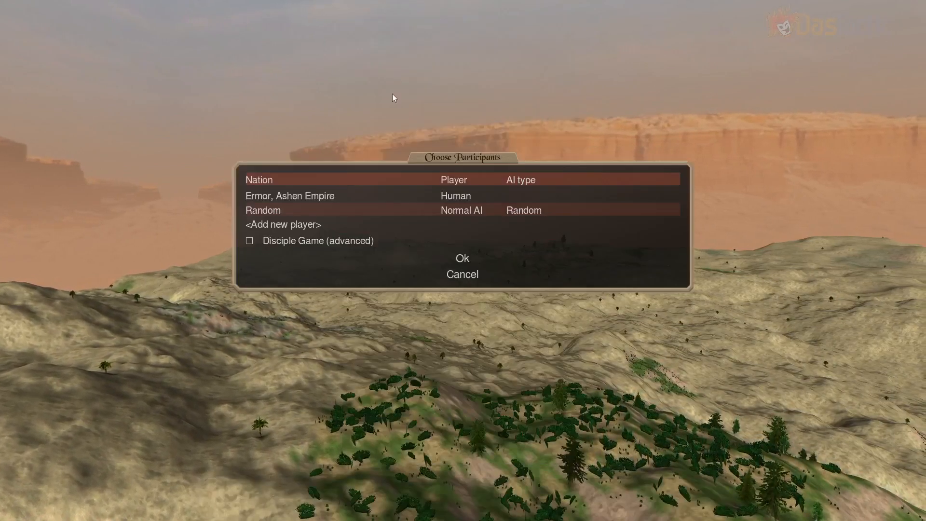
pyautogui.click(462, 258)
# Accept the awake pretender god design for Ermor together with its suggested name.
pyautogui.click(464, 479)
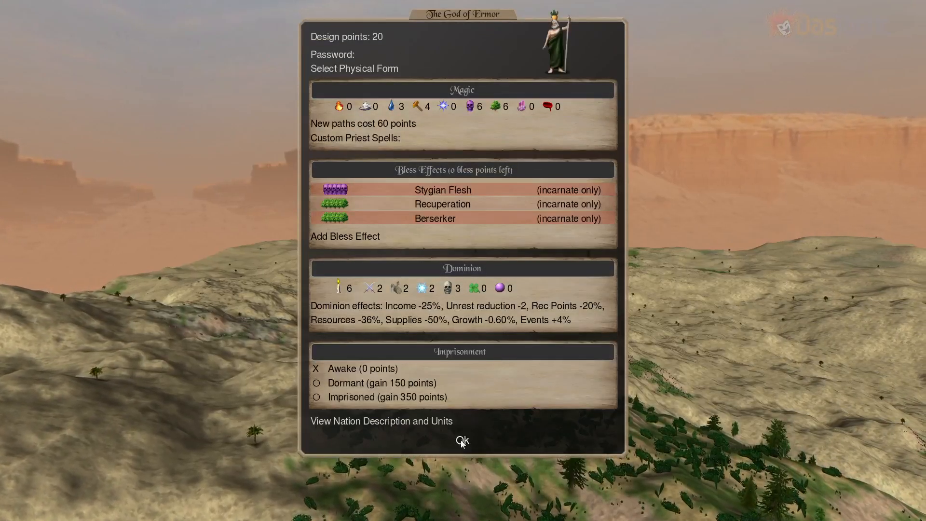
pyautogui.click(463, 439)
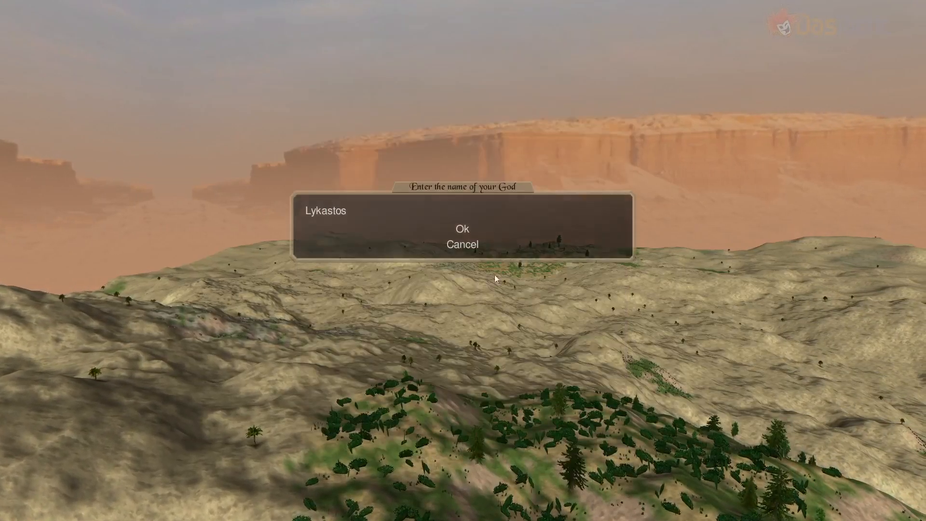
pyautogui.click(462, 228)
pyautogui.click(463, 237)
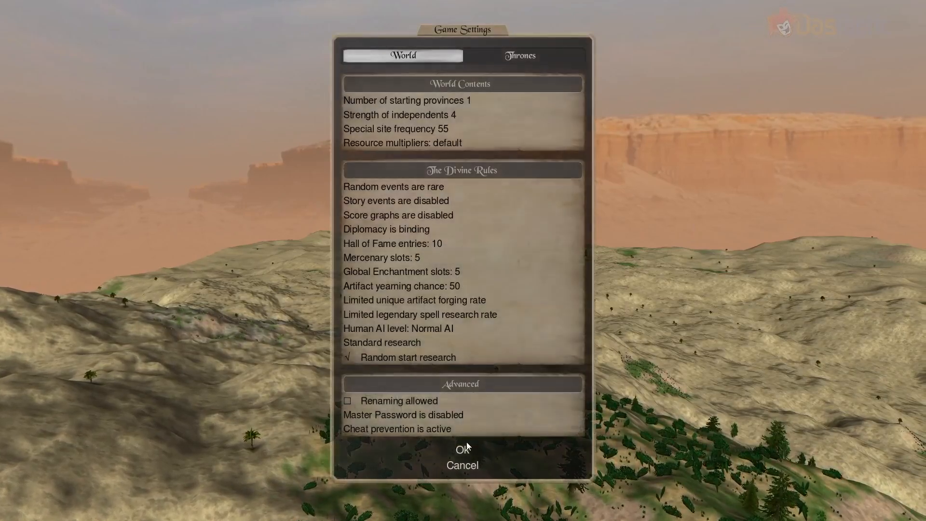
# Accept the game settings to start the game and dismiss the opening messages.
pyautogui.click(467, 447)
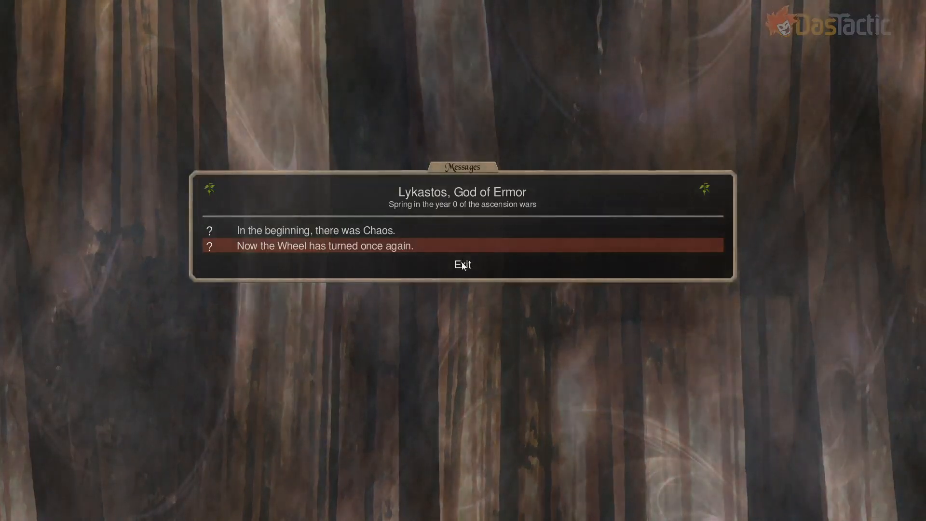
pyautogui.click(462, 265)
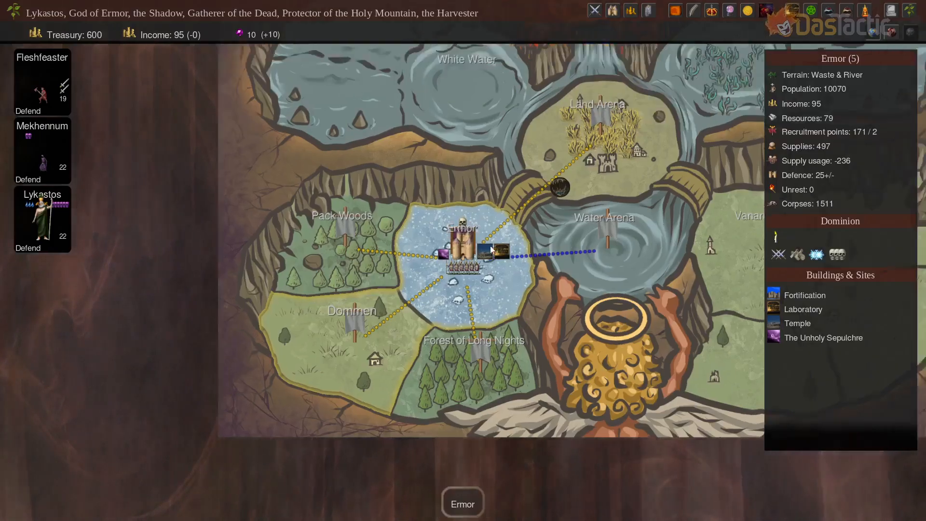
# Follow the cave entrance near Land Arena to examine the cave layer around Cave Arena, and return through it to the surface.
pyautogui.scroll(2, 492, 250)
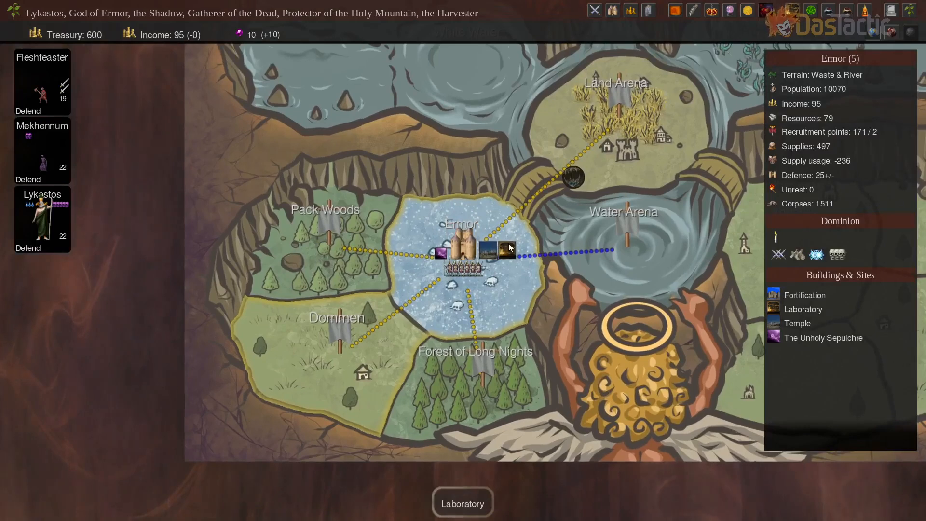
pyautogui.click(574, 177)
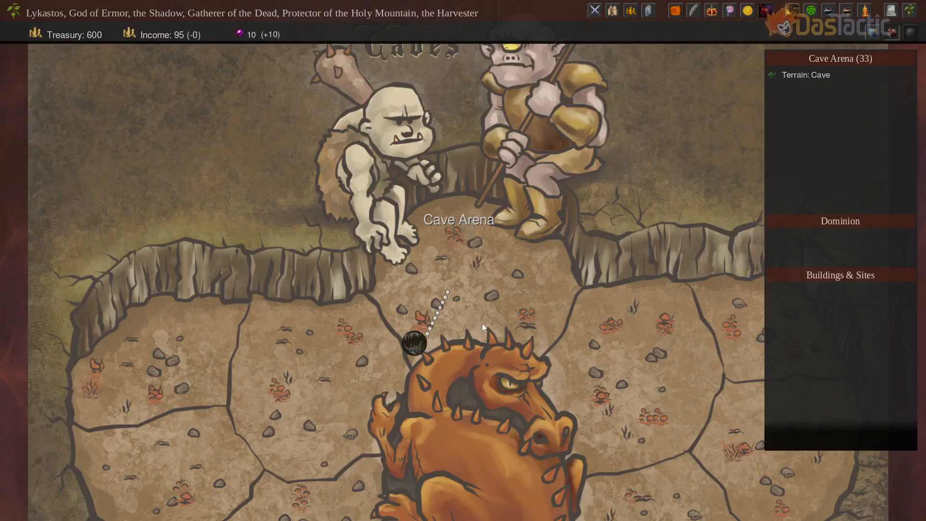
pyautogui.scroll(-5, 540, 305)
pyautogui.scroll(4, 543, 286)
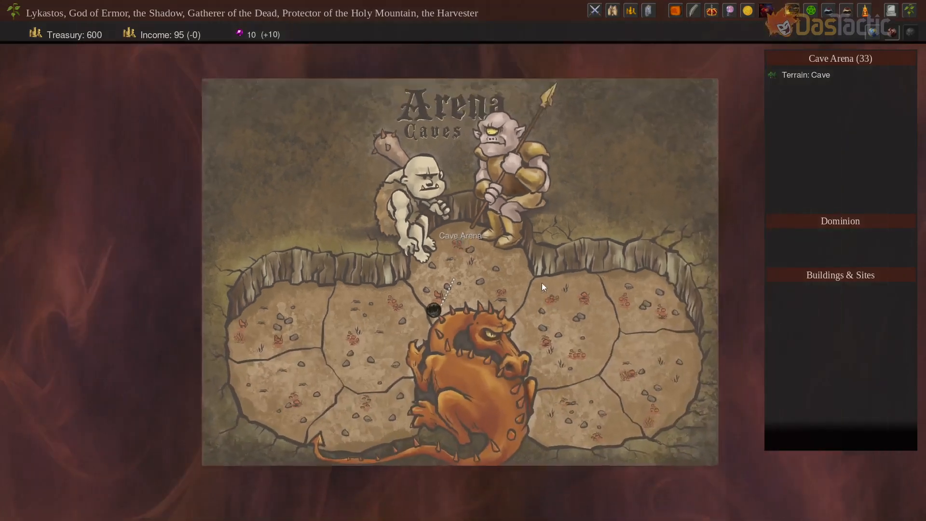
pyautogui.click(428, 325)
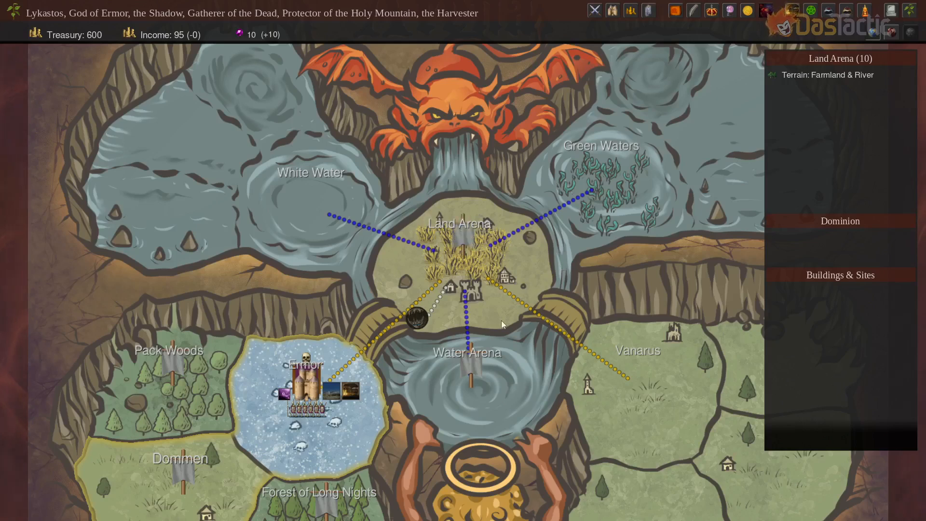
# Examine the province connections of Ermor, Land Arena and Vanarus on the surface map.
pyautogui.click(375, 388)
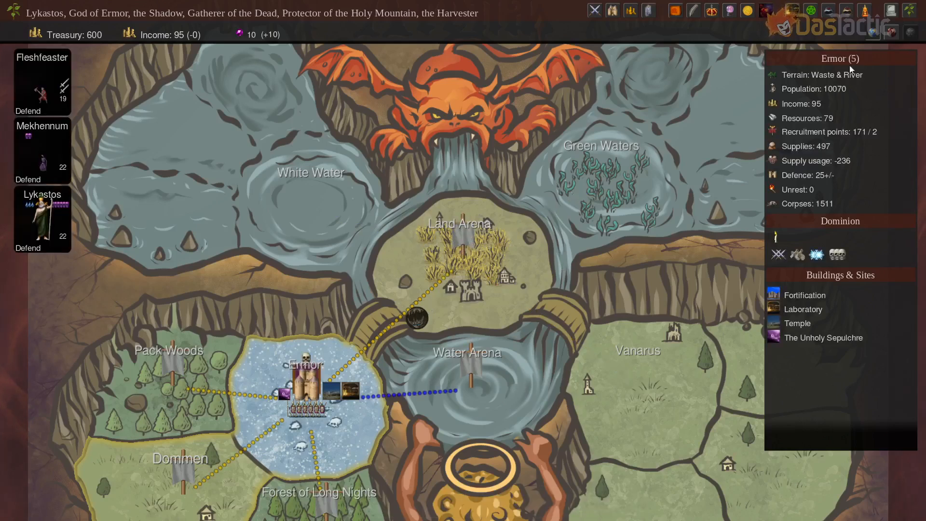
pyautogui.click(434, 271)
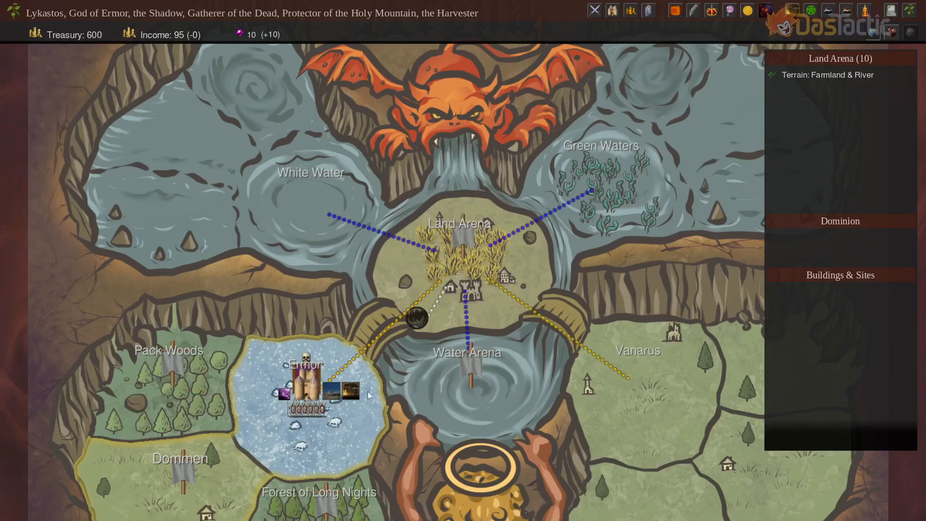
pyautogui.click(611, 378)
pyautogui.click(500, 292)
pyautogui.click(648, 370)
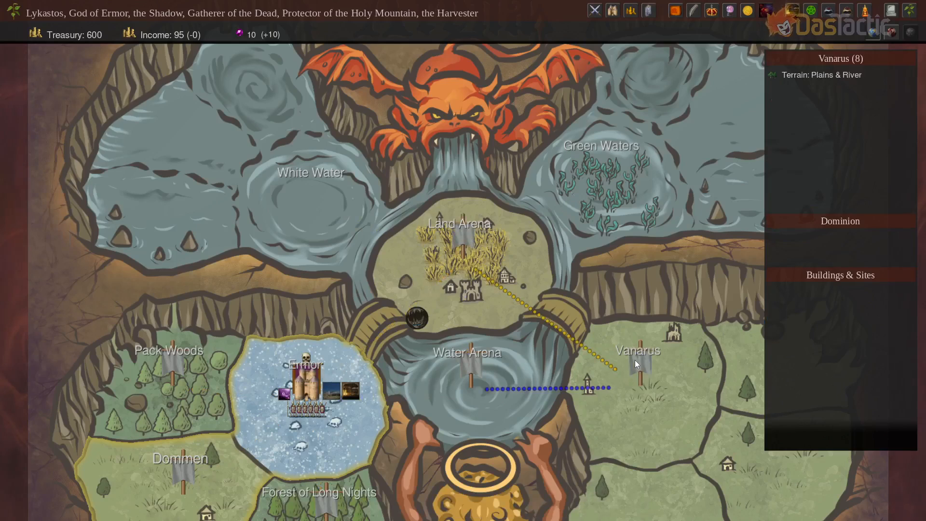